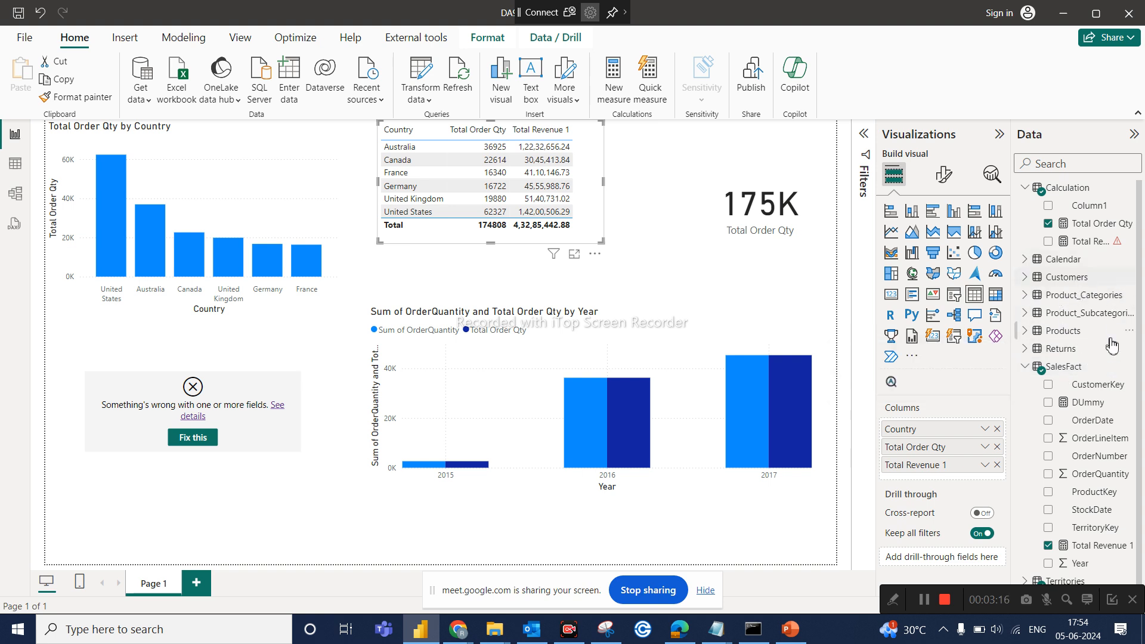
Inspect the DAX formula of the Total Revenue 1 measure in the SalesFact table, using the table view.
{"action": "left_click", "coordinate": [16, 162]}
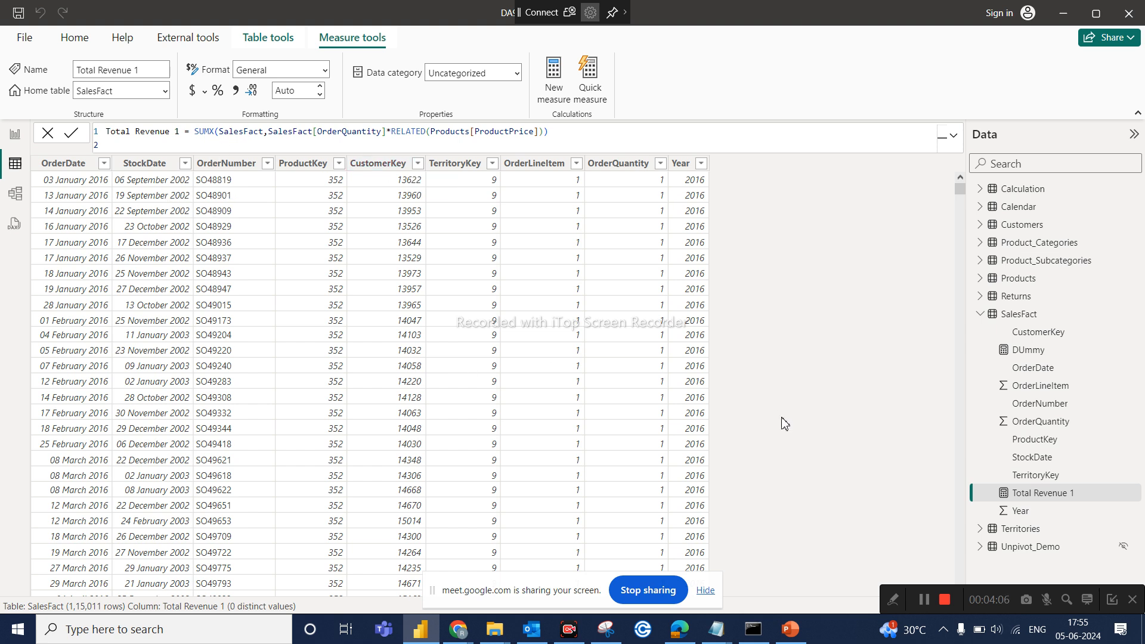
{"action": "left_click", "coordinate": [1043, 493]}
{"action": "left_click", "coordinate": [978, 315]}
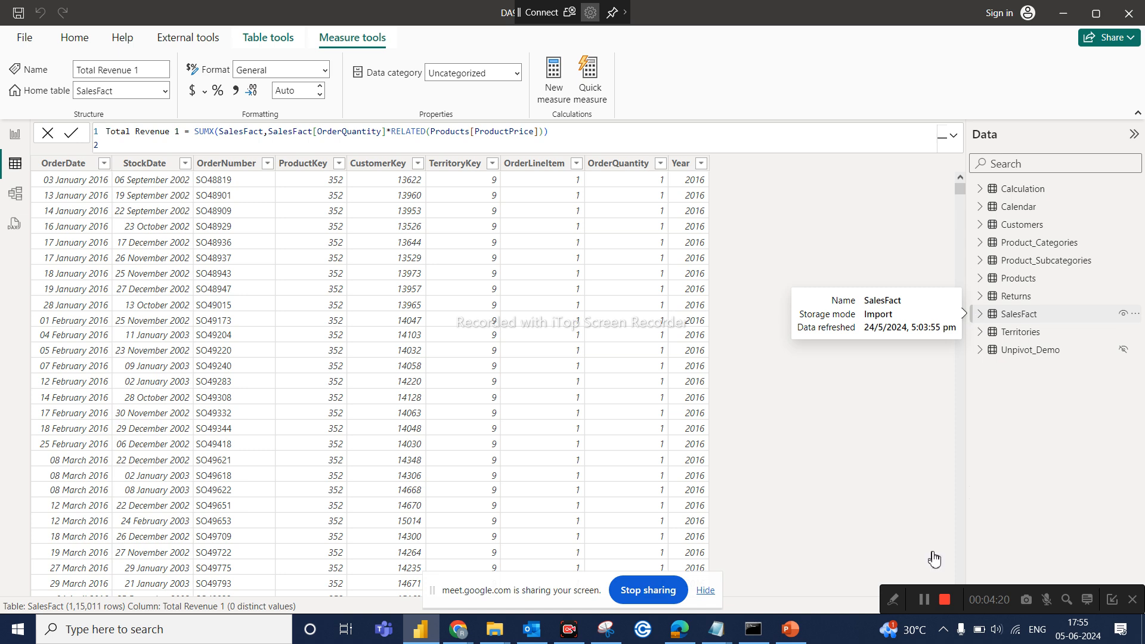
Switch to the Introduction-to-DAX deck in PowerPoint, skim its slides from measures to the FILTER() example, and return to Power BI.
{"action": "left_click", "coordinate": [791, 636]}
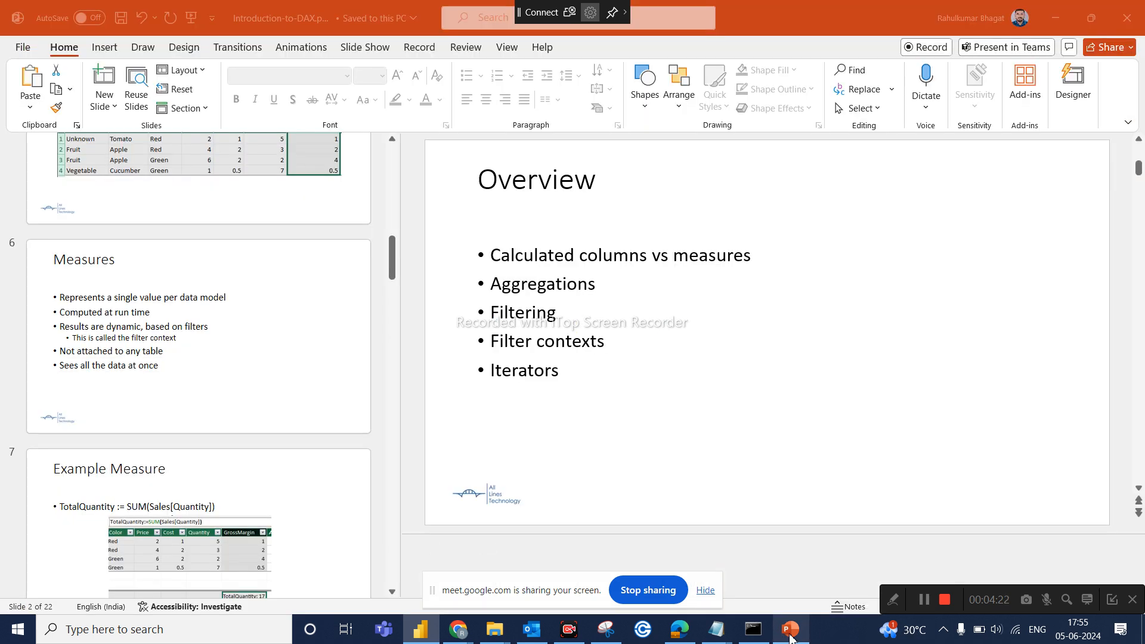
{"action": "left_click", "coordinate": [391, 593]}
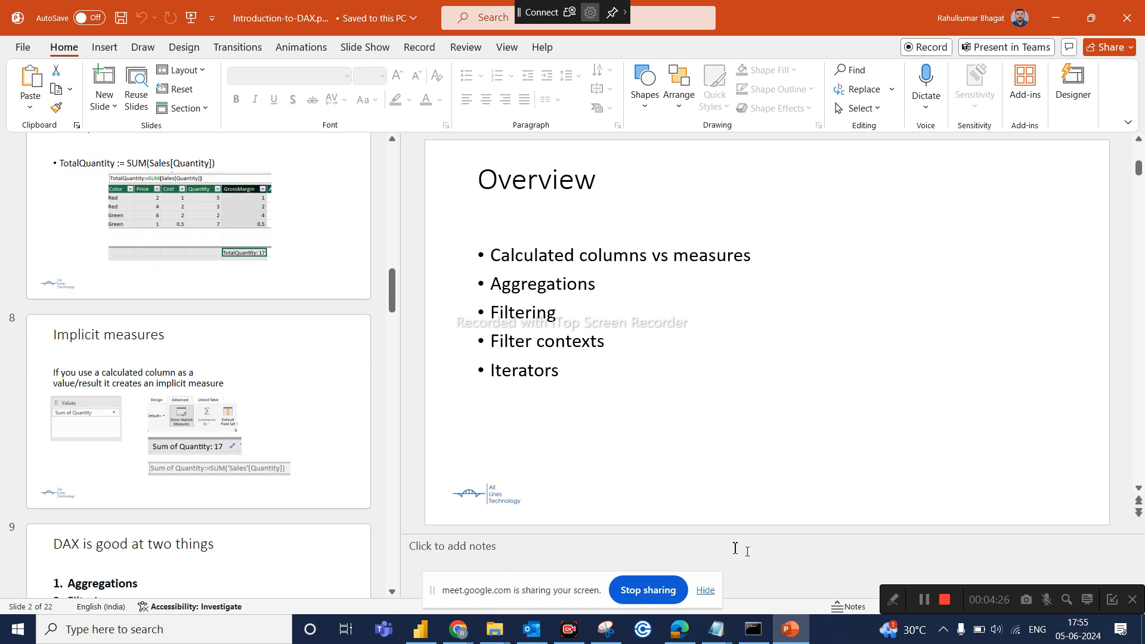
{"action": "scroll", "coordinate": [351, 467], "scroll_direction": "down", "scroll_amount": 5}
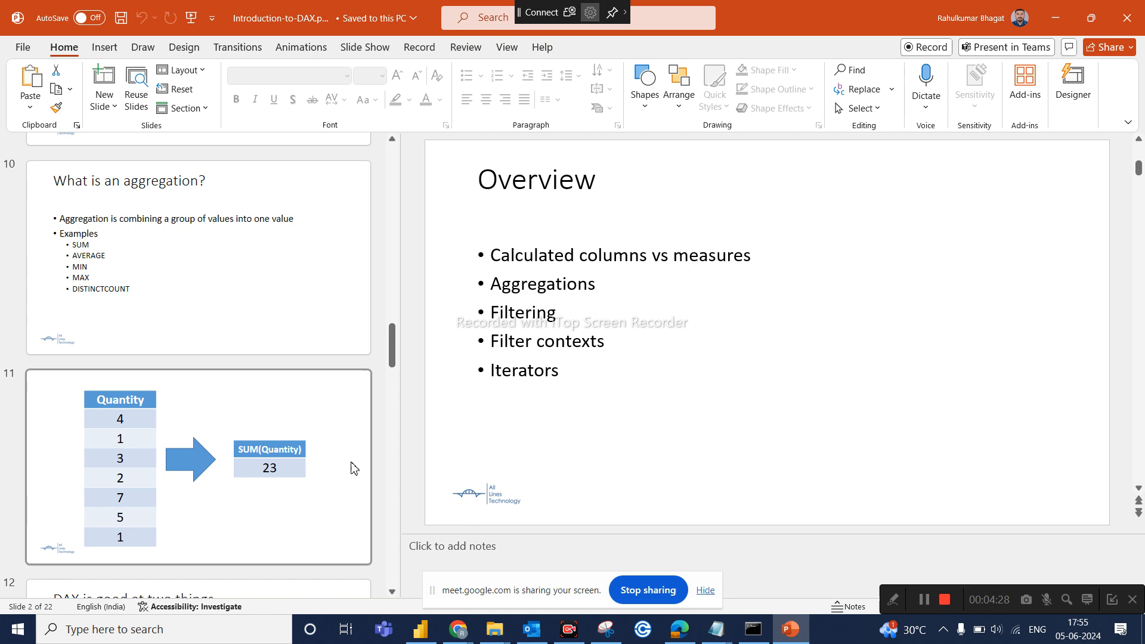
{"action": "scroll", "coordinate": [351, 467], "scroll_direction": "down", "scroll_amount": 6}
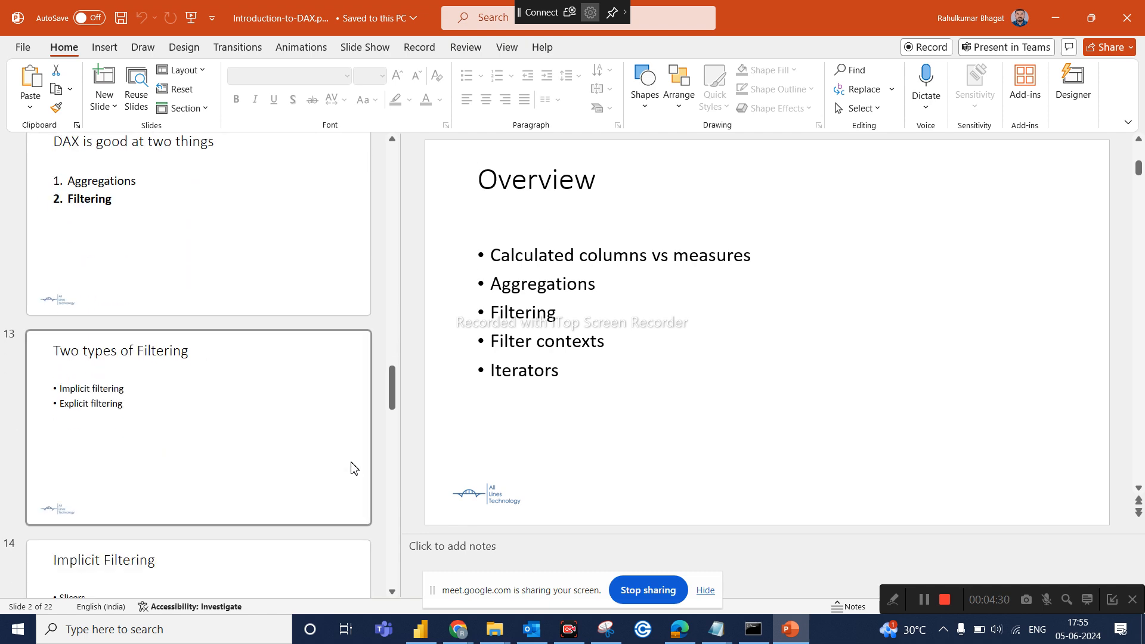
{"action": "scroll", "coordinate": [352, 467], "scroll_direction": "down", "scroll_amount": 10}
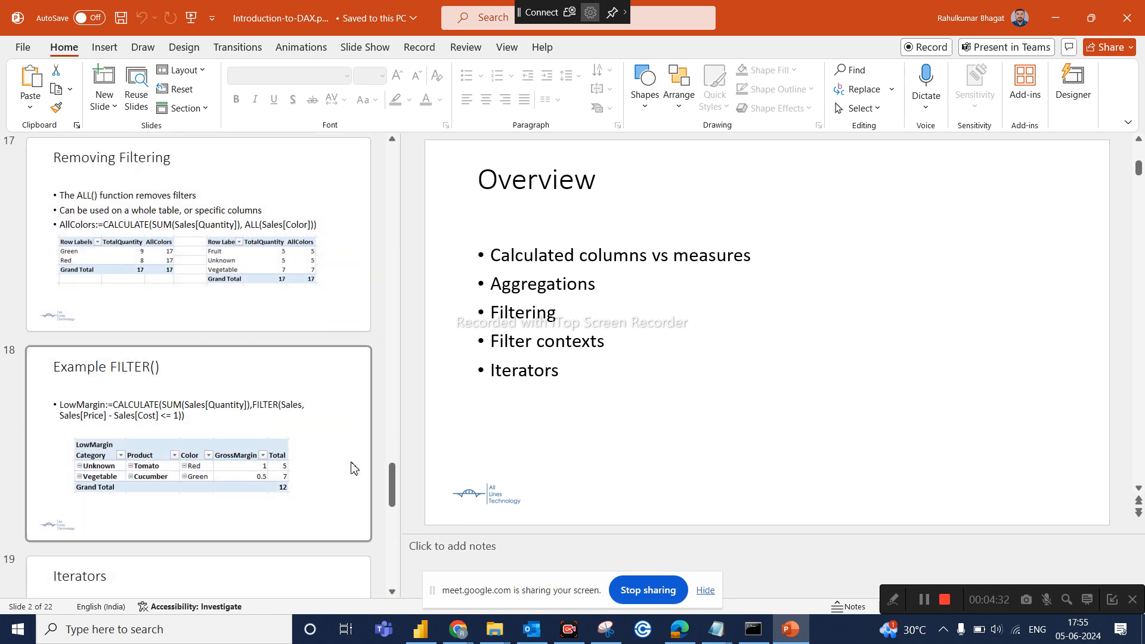
{"action": "left_click", "coordinate": [803, 631]}
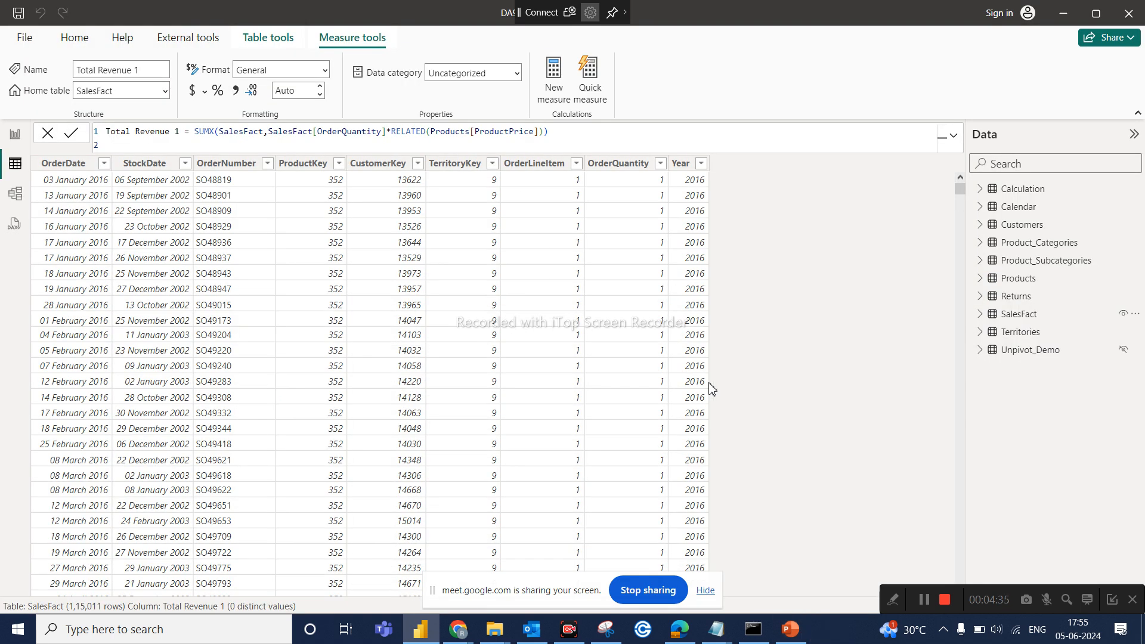
In the report view, move the Total Order Qty card closer to the country table and add a new report page.
{"action": "left_click", "coordinate": [15, 133]}
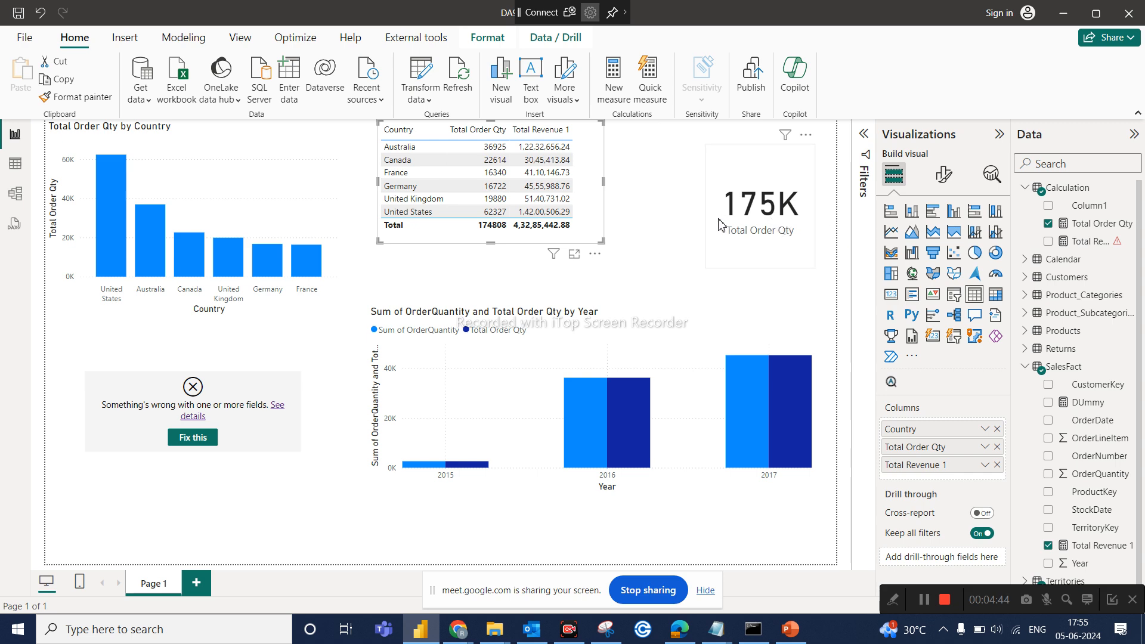
{"action": "left_click_drag", "start_coordinate": [774, 227], "coordinate": [720, 226]}
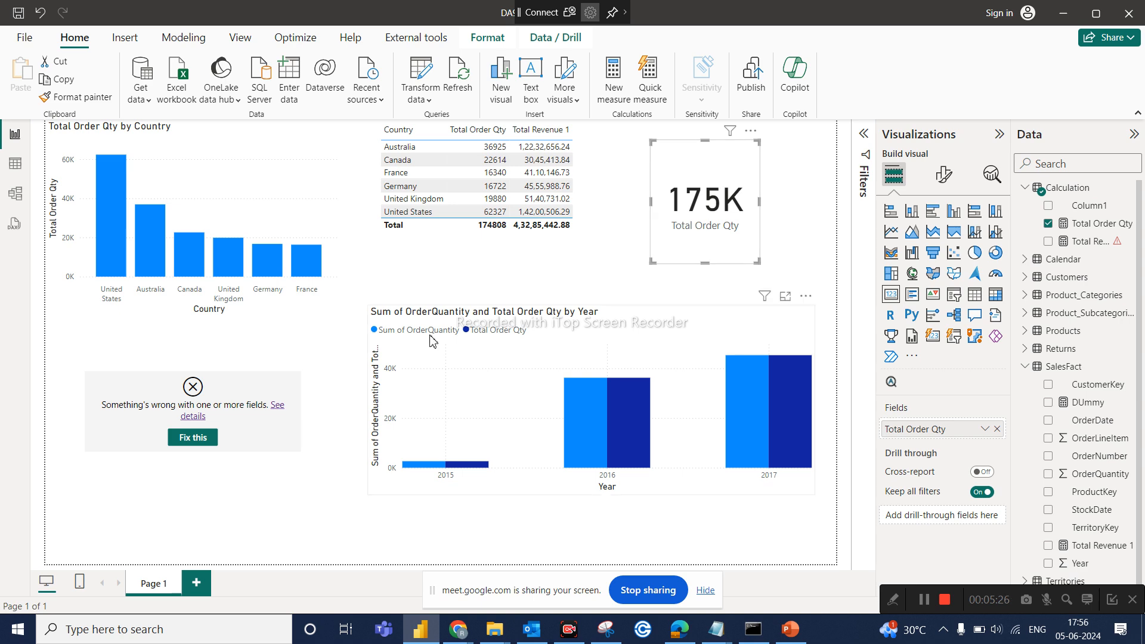
{"action": "left_click", "coordinate": [196, 588]}
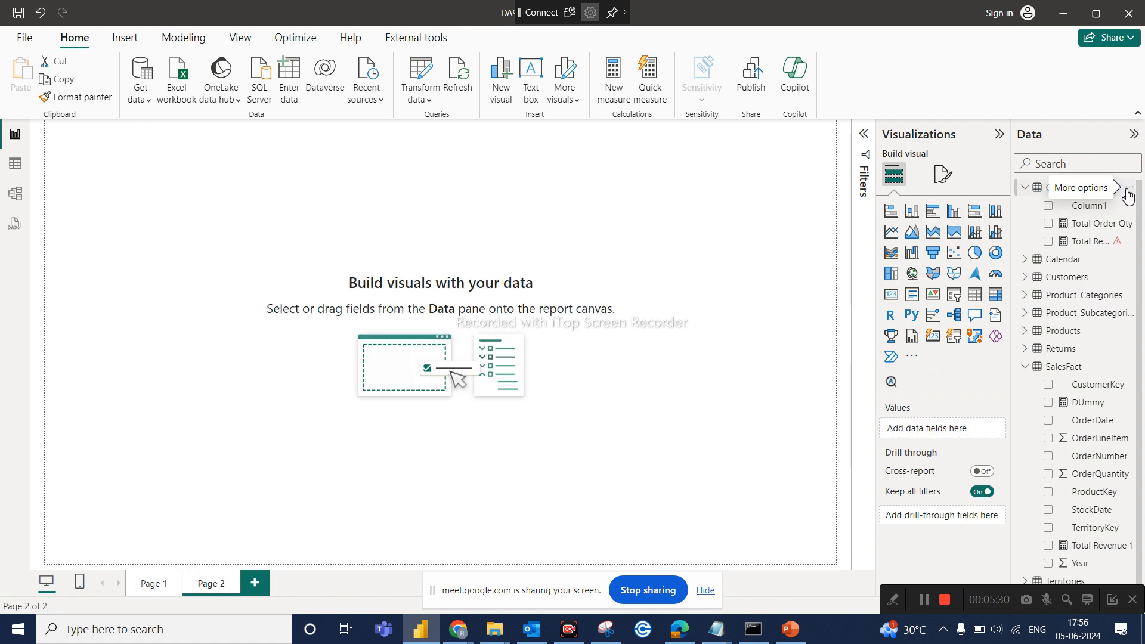
{"action": "left_click", "coordinate": [1128, 189]}
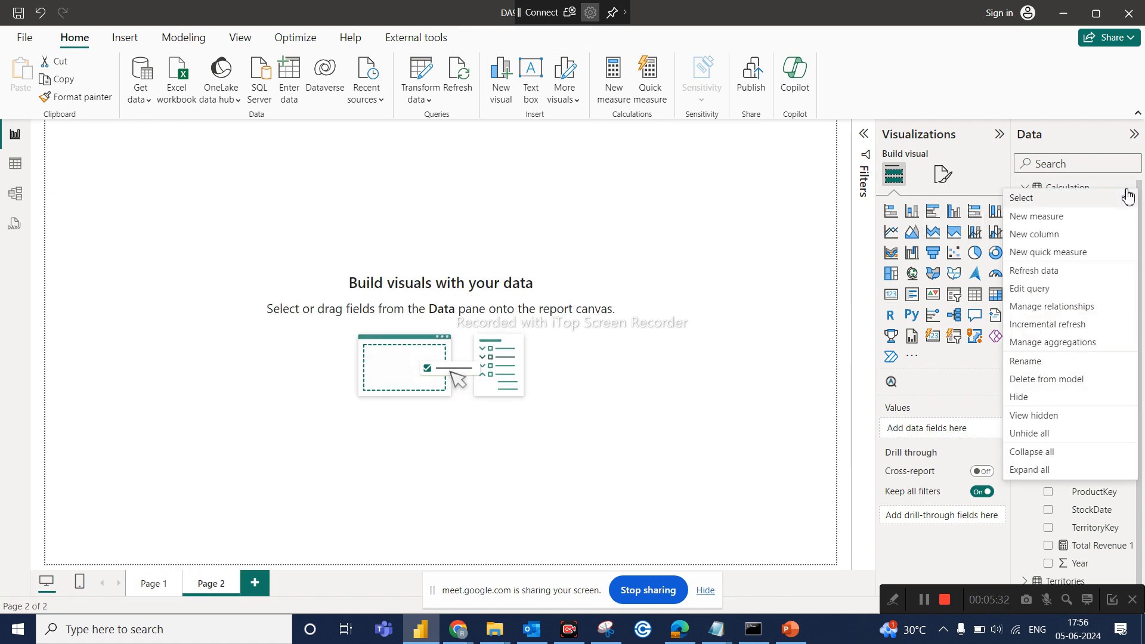
{"action": "left_click", "coordinate": [1048, 217]}
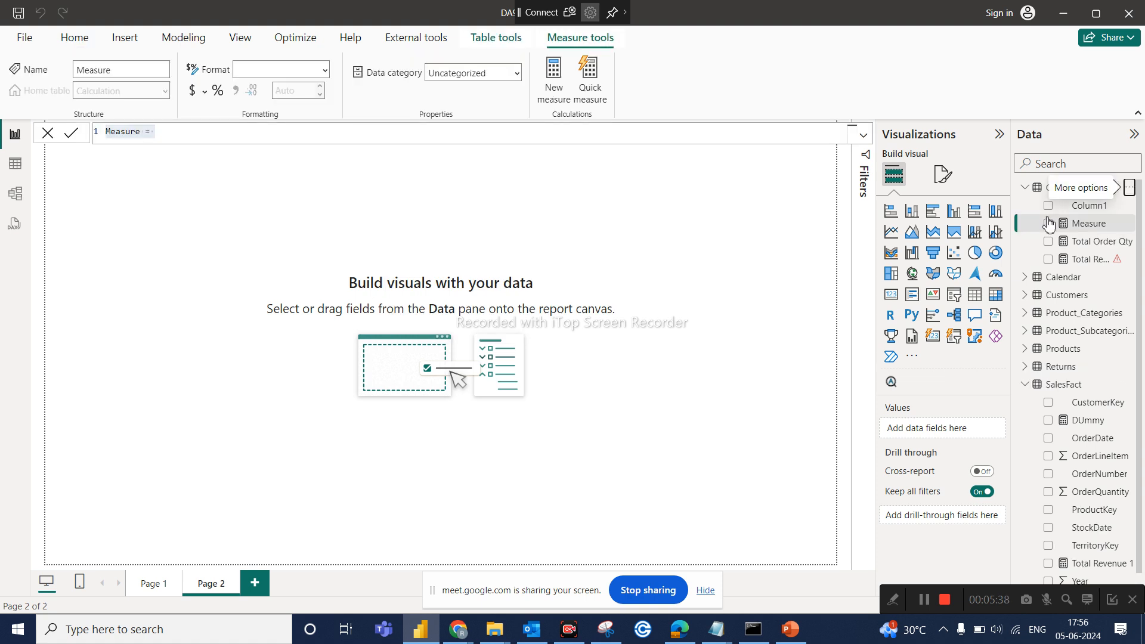
{"action": "left_click", "coordinate": [1091, 246]}
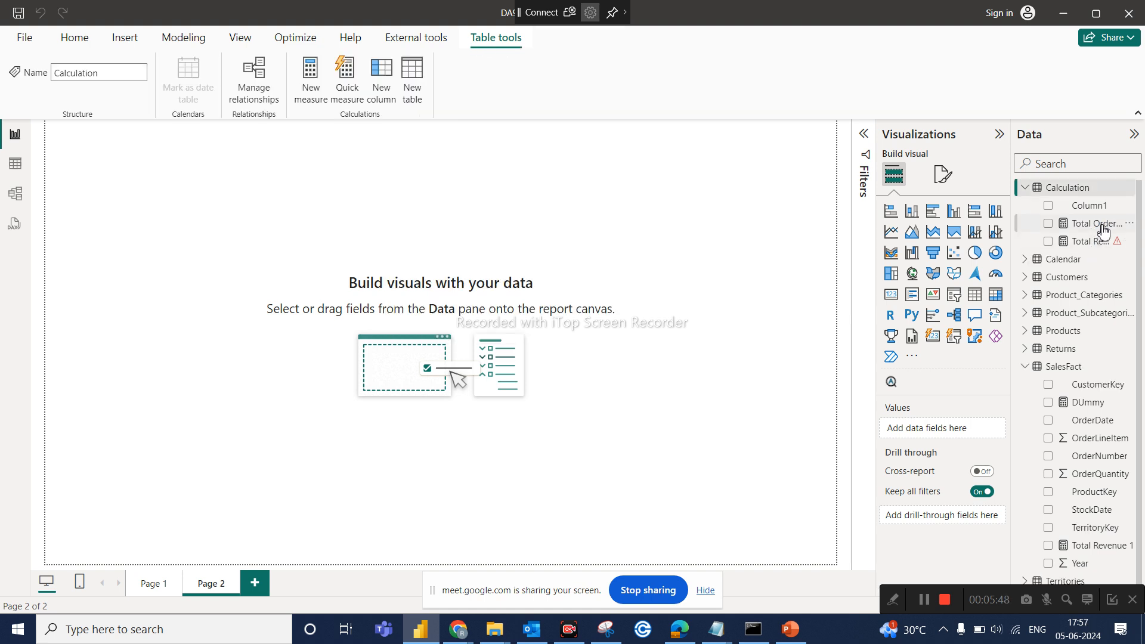
Wrap the Total Order Qty measure's expression in CALCULATE so it reads CALCULATE(SUM(SalesFact[OrderQuantity])).
{"action": "left_click", "coordinate": [1103, 229]}
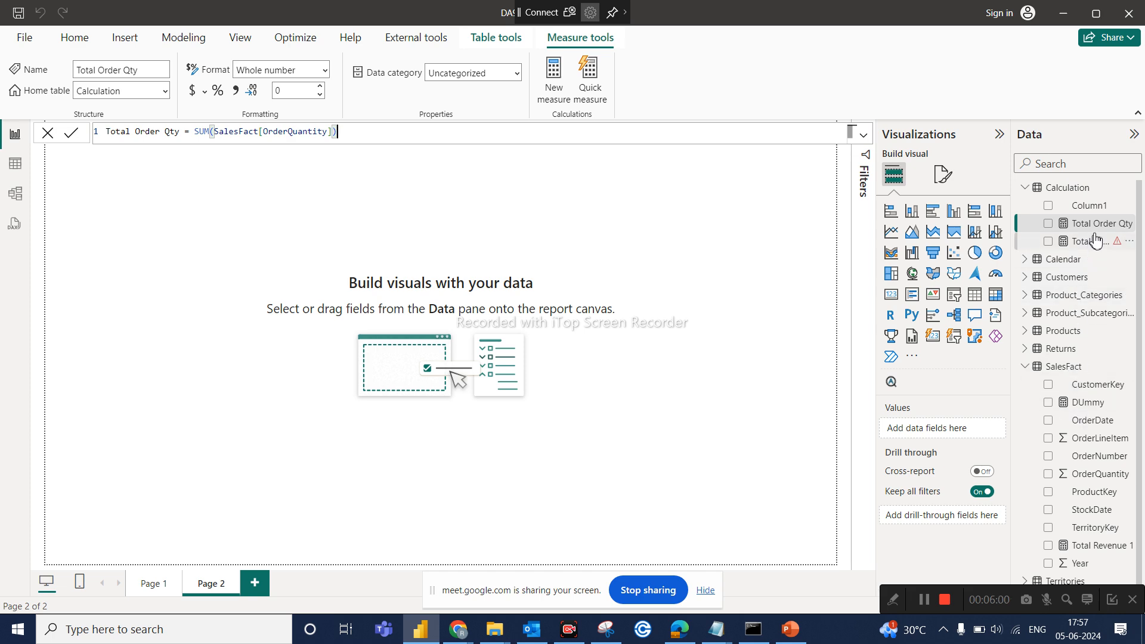
{"action": "double_click", "coordinate": [196, 134]}
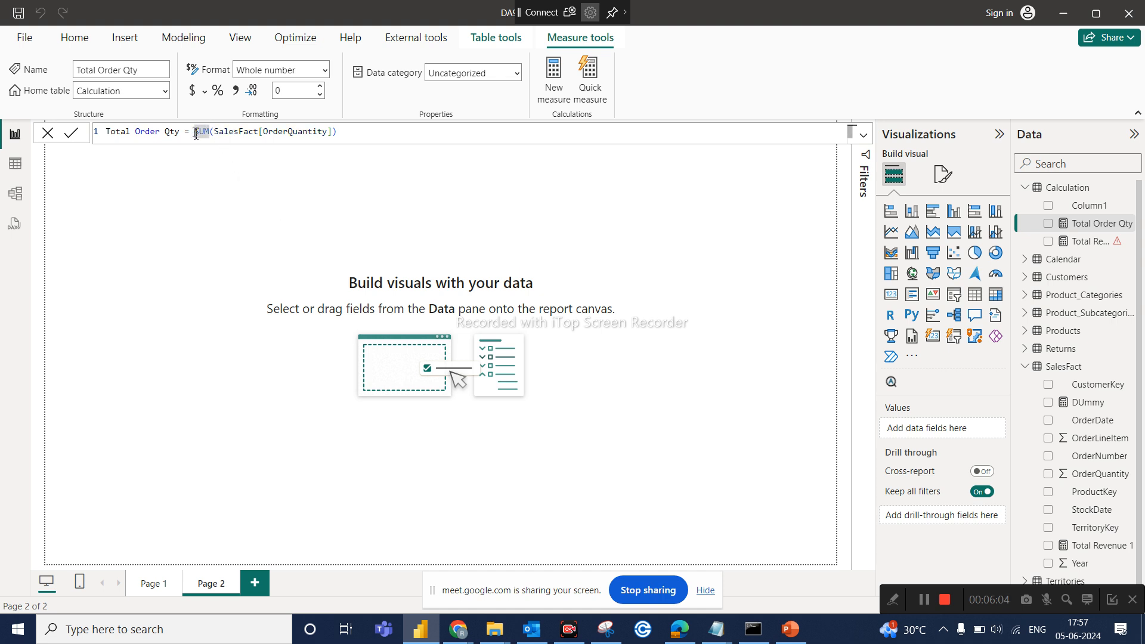
{"action": "type", "text": "calc"}
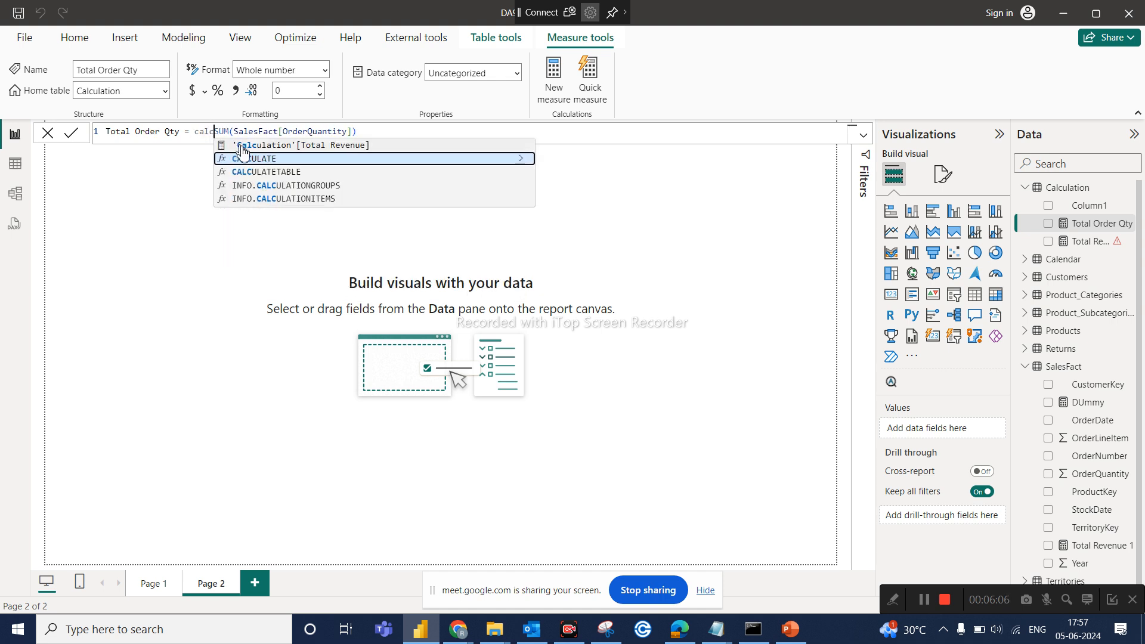
{"action": "left_click", "coordinate": [245, 158]}
{"action": "left_click", "coordinate": [412, 133]}
{"action": "type", "text": ")"}
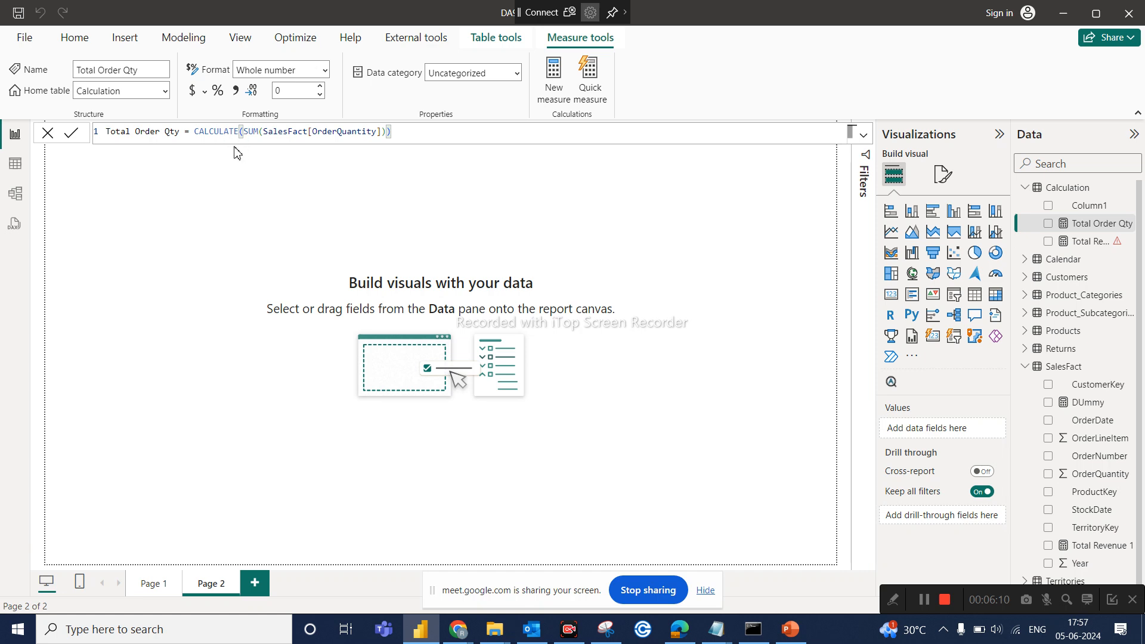
{"action": "left_click", "coordinate": [249, 164]}
Check the Total Order Qty card on Page 1 of the report and the formula of its measure.
{"action": "left_click", "coordinate": [16, 164]}
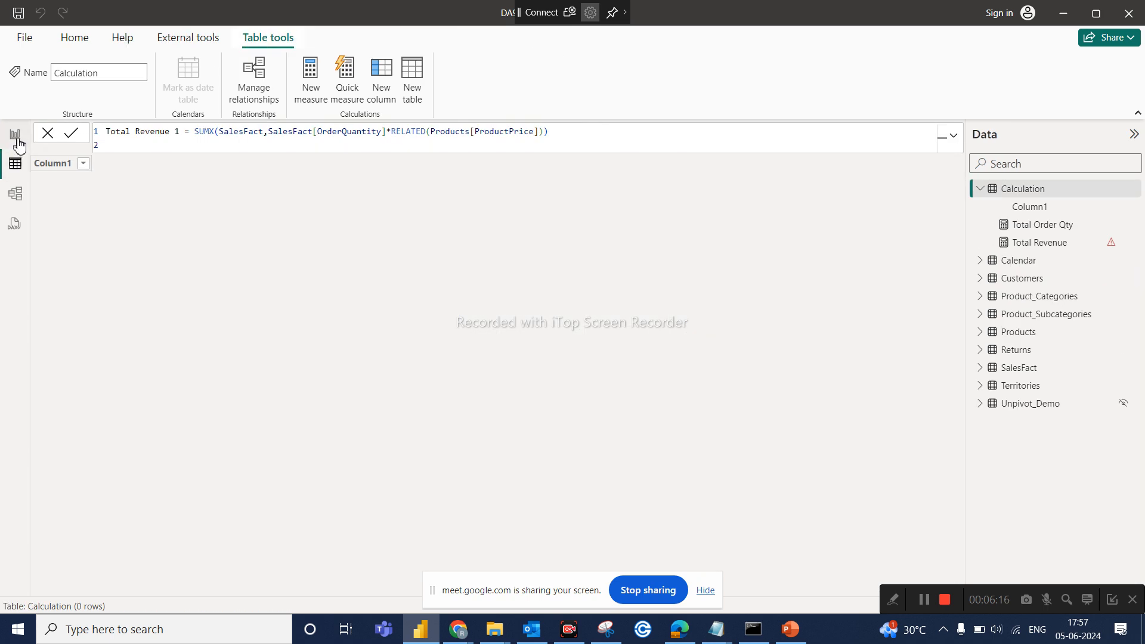
{"action": "left_click", "coordinate": [15, 135]}
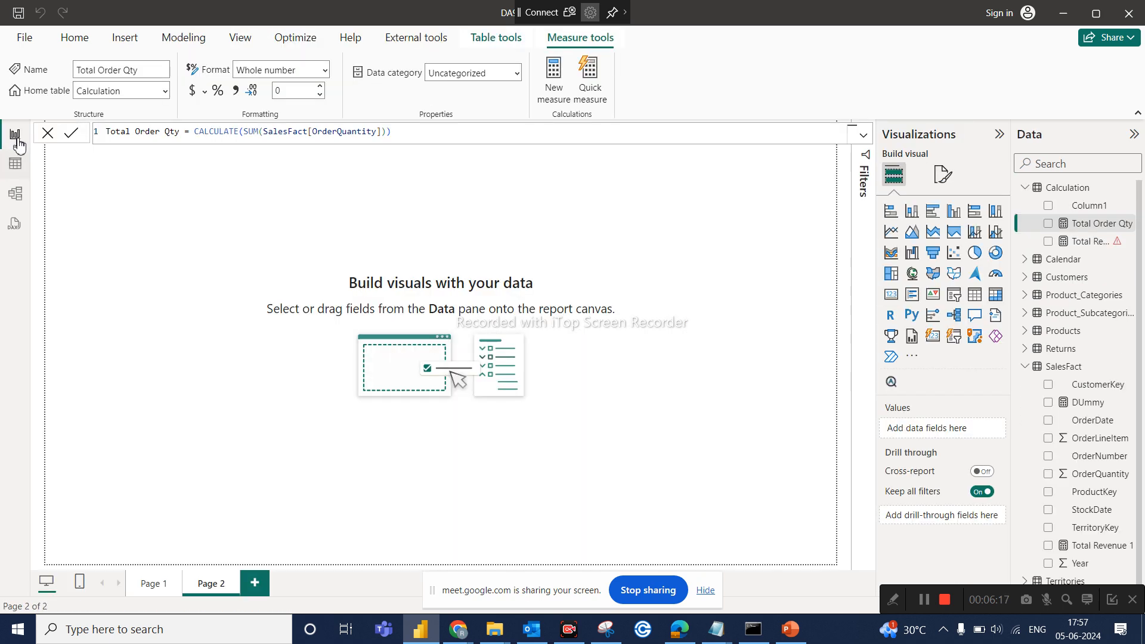
{"action": "left_click", "coordinate": [152, 589]}
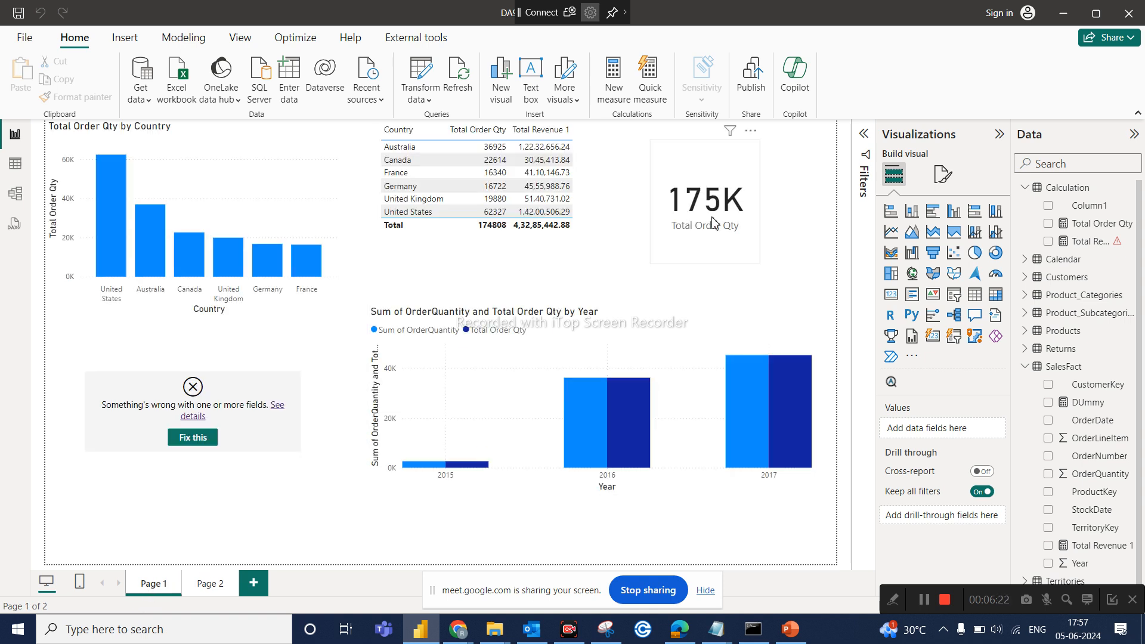
{"action": "left_click", "coordinate": [713, 222]}
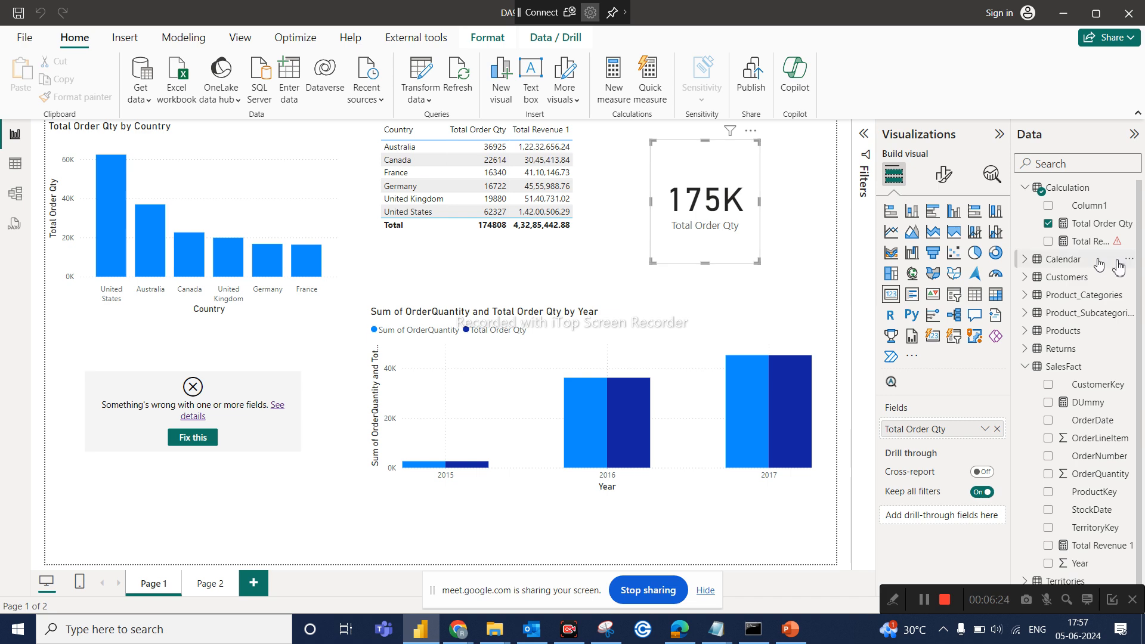
{"action": "left_click", "coordinate": [1098, 227]}
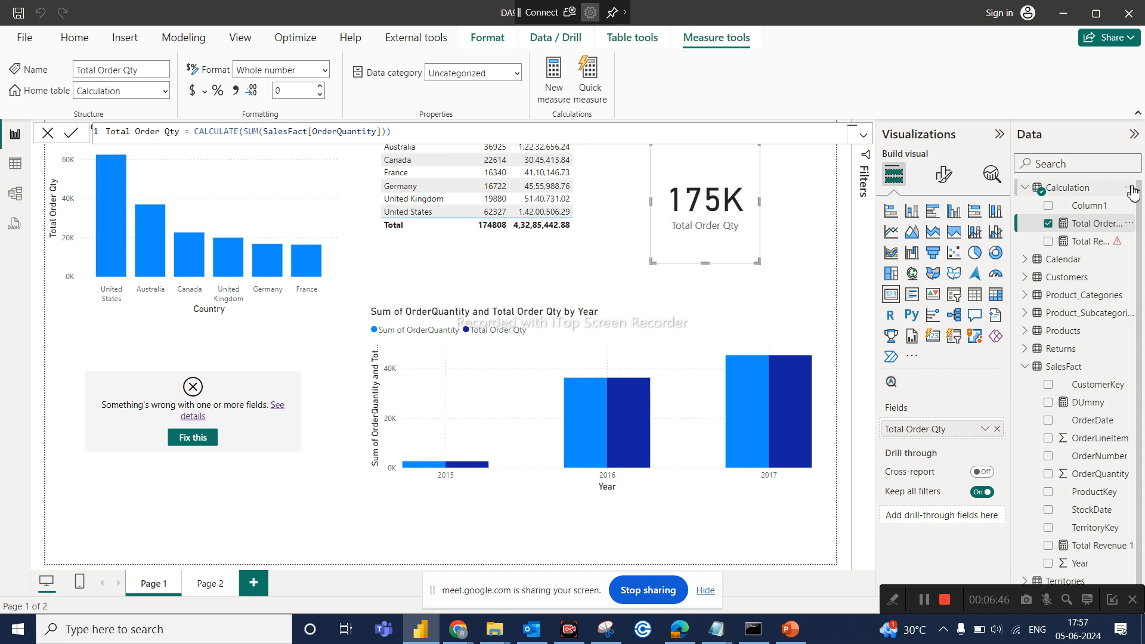
Create a measure in the Calculation table named Canada Order Qty, starting with CALCULATE and [Total Order Qty] as its expression.
{"action": "left_click", "coordinate": [1131, 189]}
{"action": "left_click", "coordinate": [1058, 220]}
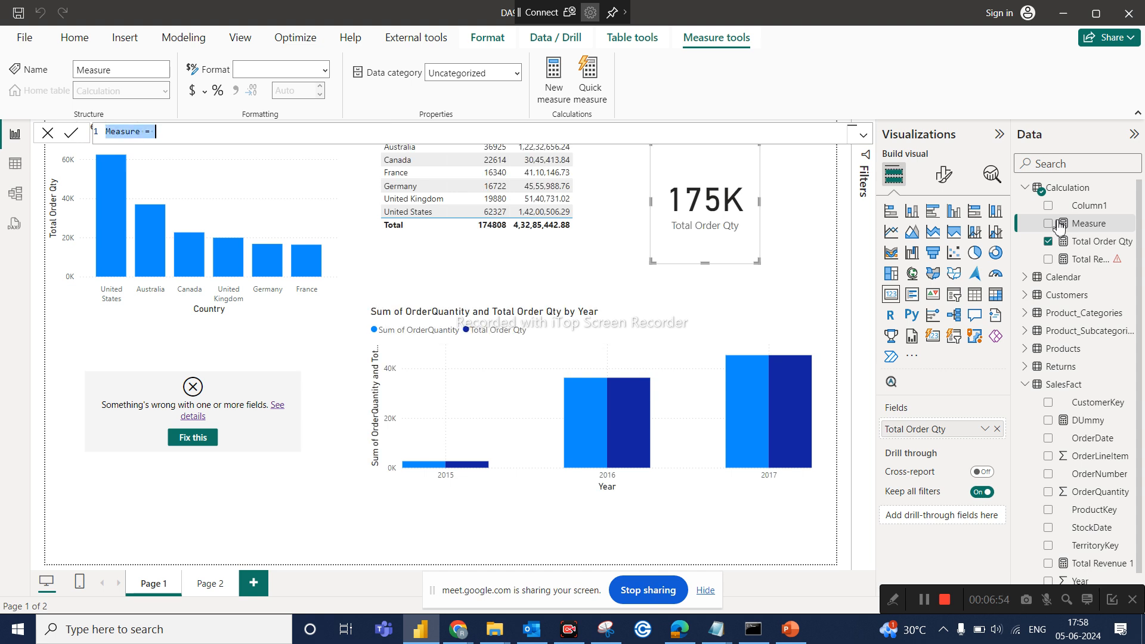
{"action": "type", "text": "Canada Order Qty"}
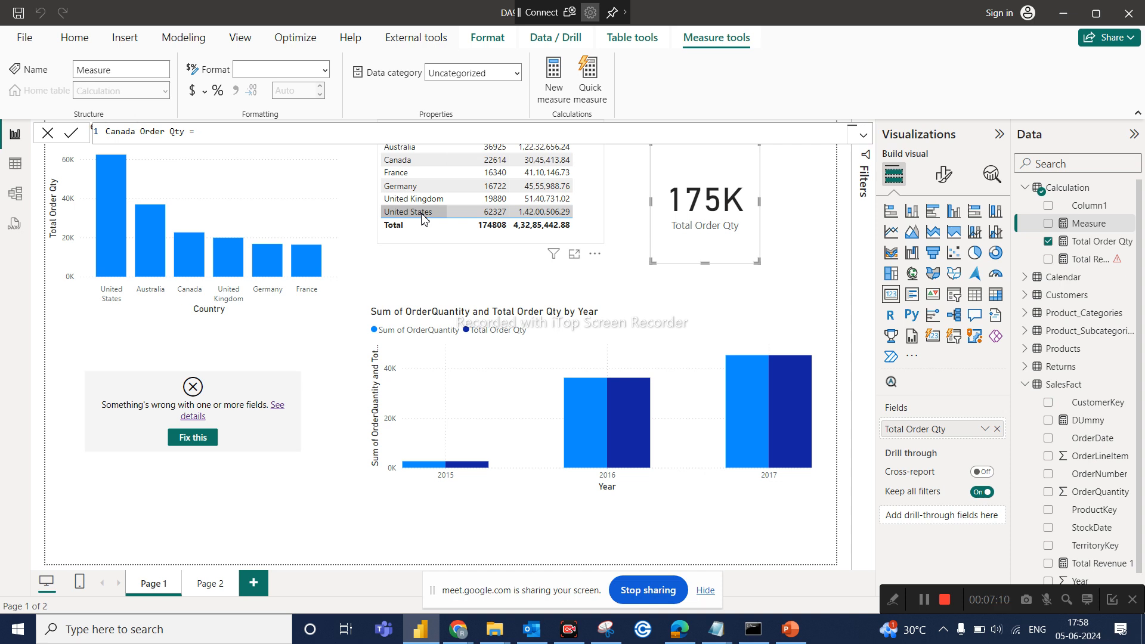
{"action": "type", "text": "cal"}
{"action": "key", "text": "Tab"}
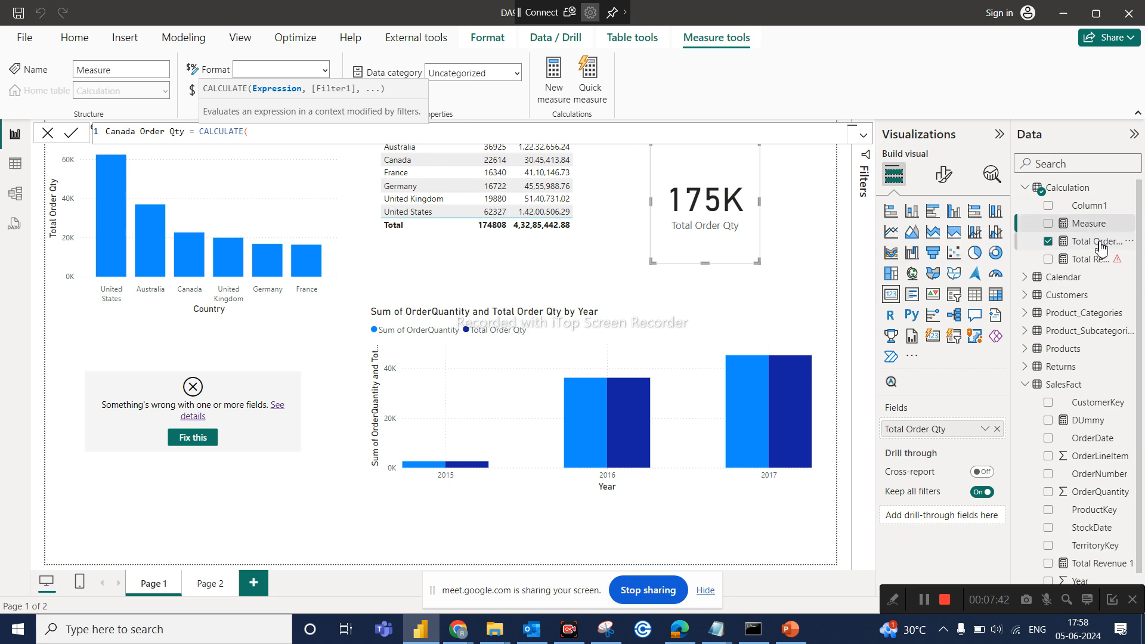
{"action": "type", "text": "tota"}
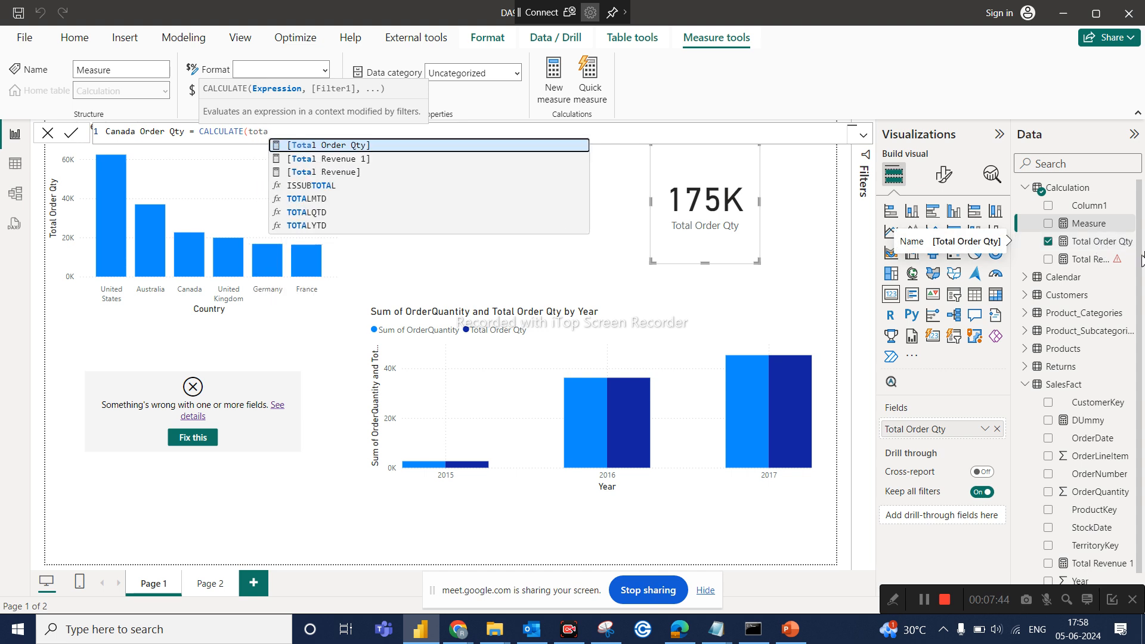
{"action": "left_click", "coordinate": [473, 149]}
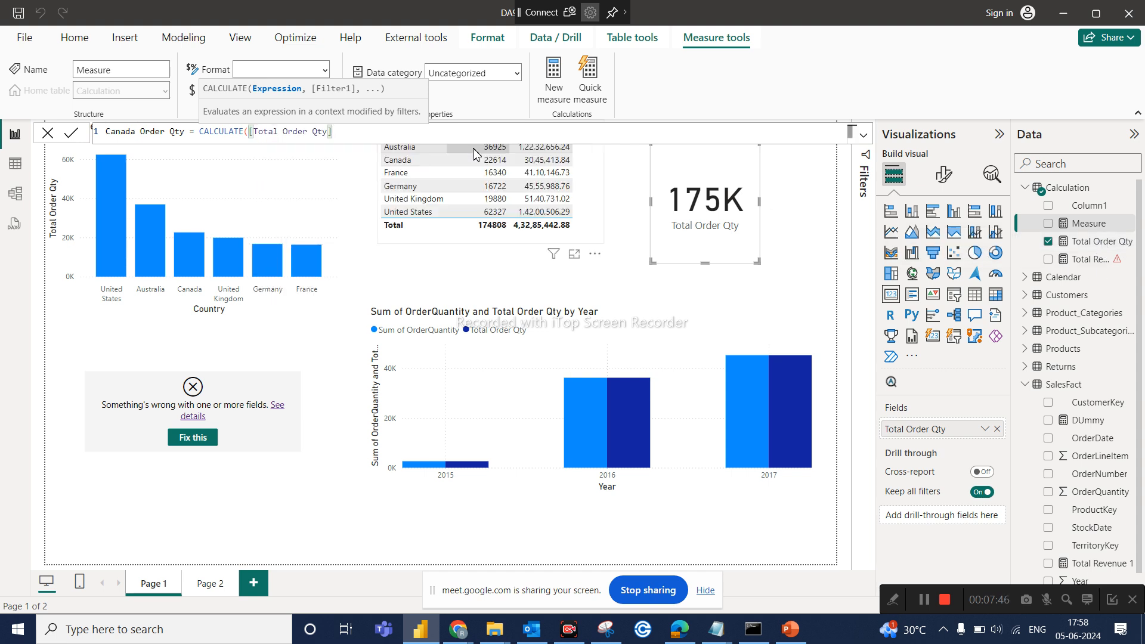
Add the filter Territories[Country] = "Canada" to the Canada Order Qty formula, close the parenthesis and commit the measure.
{"action": "type", "text": ","}
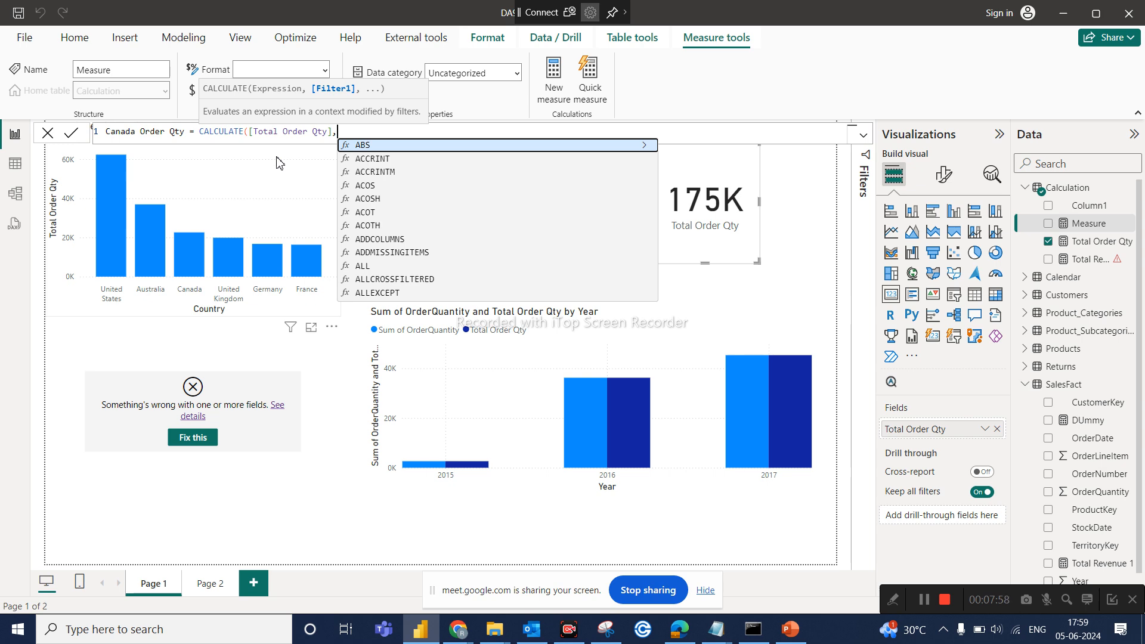
{"action": "type", "text": "count"}
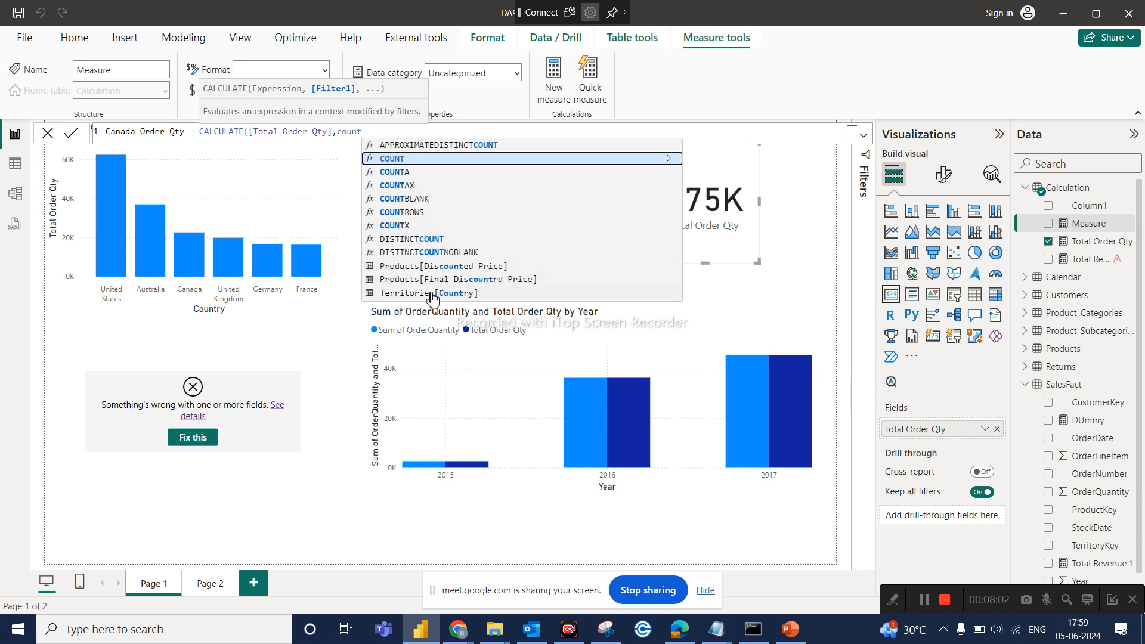
{"action": "left_click", "coordinate": [459, 293]}
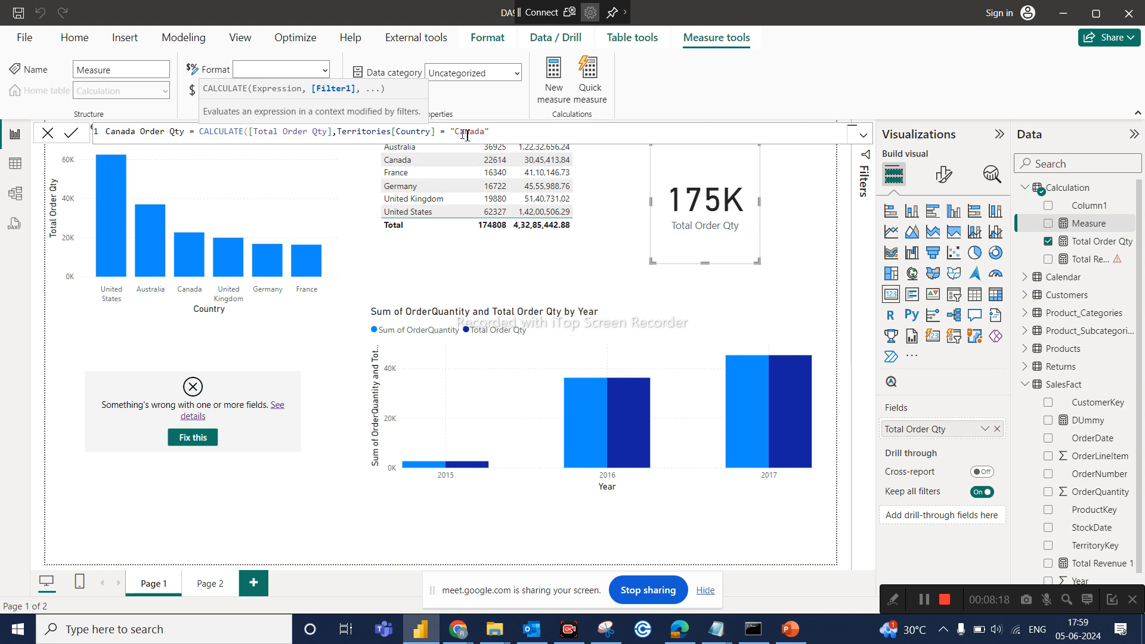
{"action": "left_click", "coordinate": [497, 130]}
{"action": "type", "text": ")"}
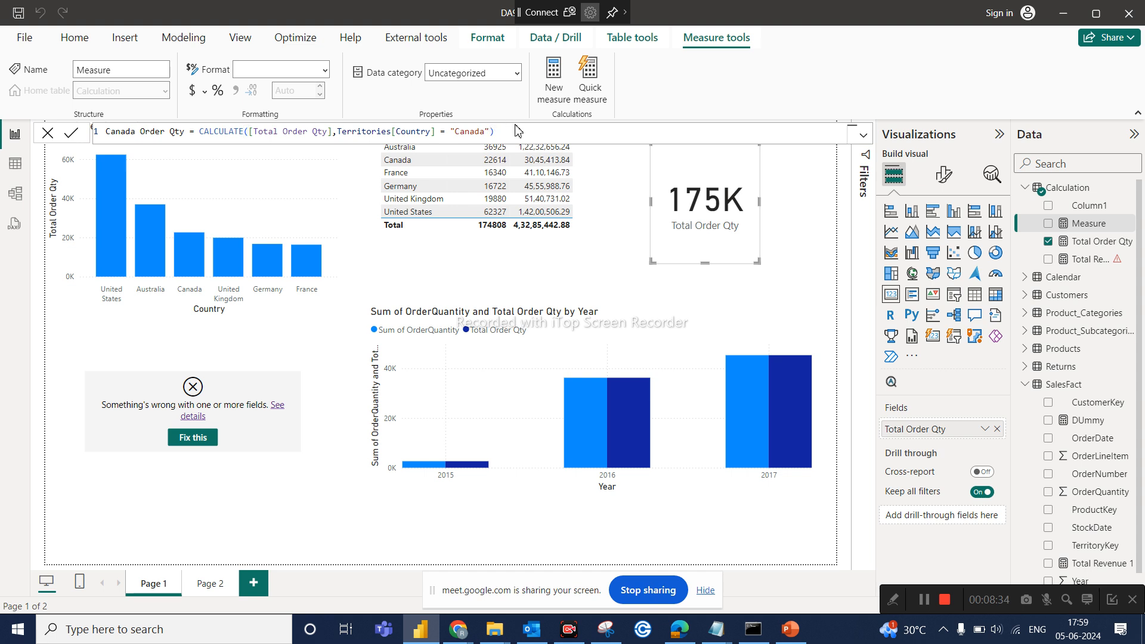
{"action": "key", "text": "shift+Return"}
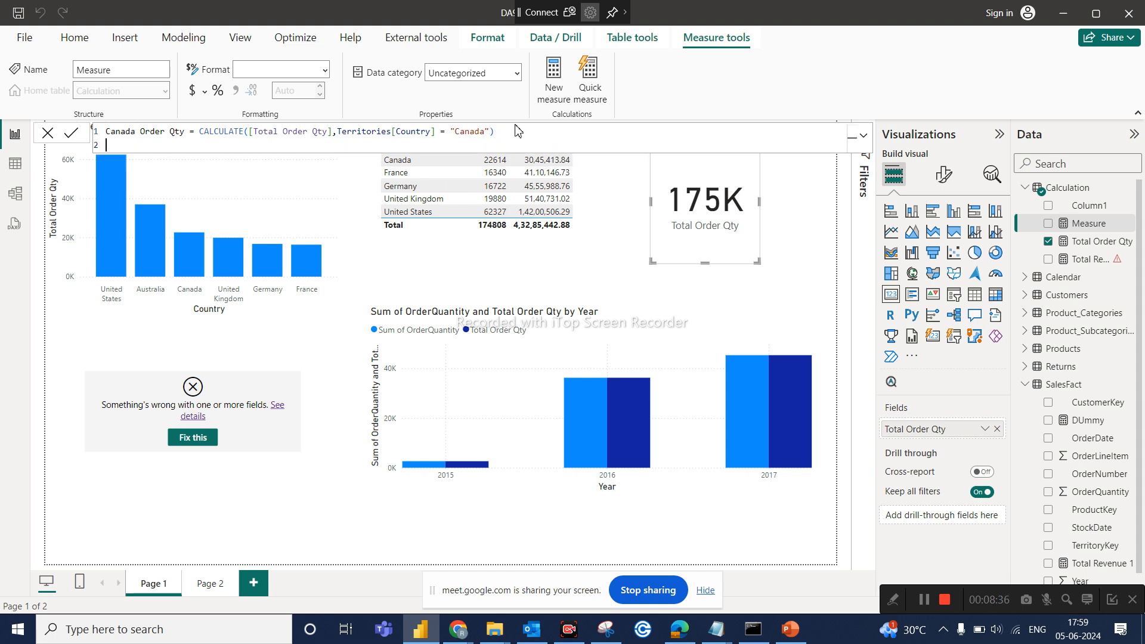
{"action": "key", "text": "Return"}
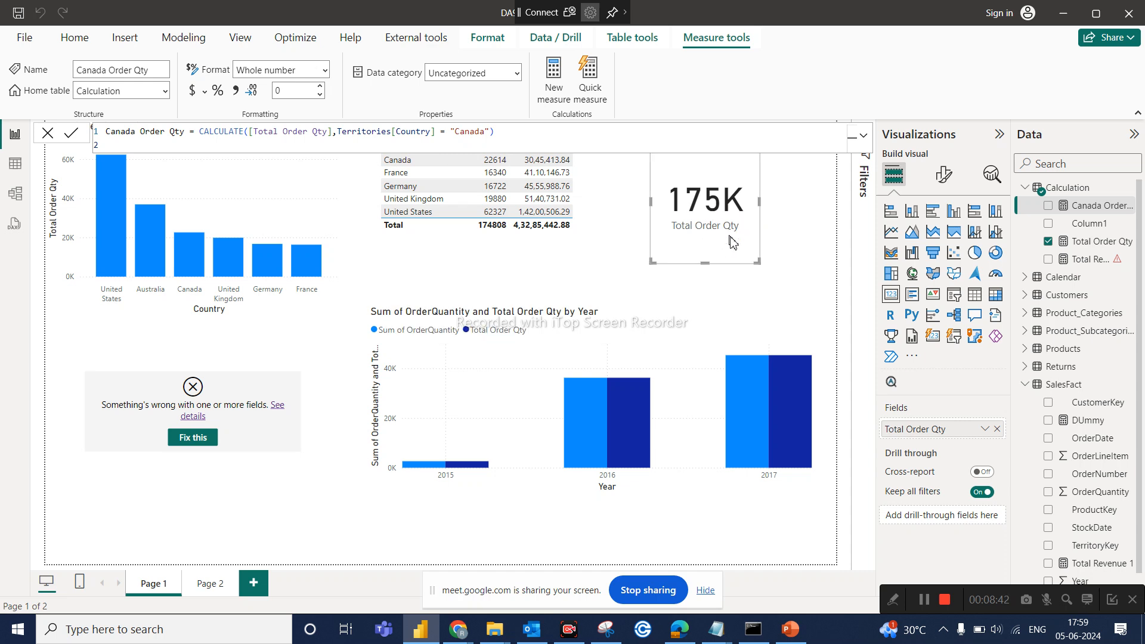
Shrink the Total Order Qty card on Page 1 and move it closer to the country table.
{"action": "mouse_move", "coordinate": [733, 244]}
{"action": "left_mouse_down"}
{"action": "mouse_move", "coordinate": [704, 261]}
{"action": "mouse_move", "coordinate": [714, 247]}
{"action": "left_mouse_up"}
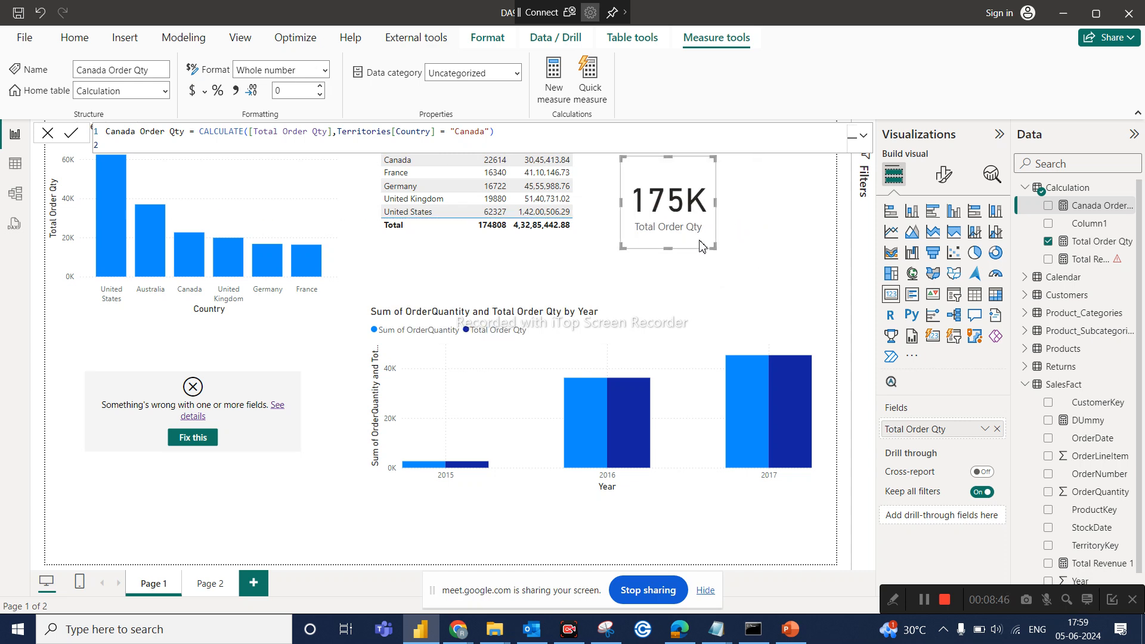
Duplicate the Total Order Qty card, place the copy beside the original and replace its field with Canada Order Qty.
{"action": "left_click", "coordinate": [702, 246]}
{"action": "key", "text": "ctrl+c"}
{"action": "key", "text": "ctrl+v"}
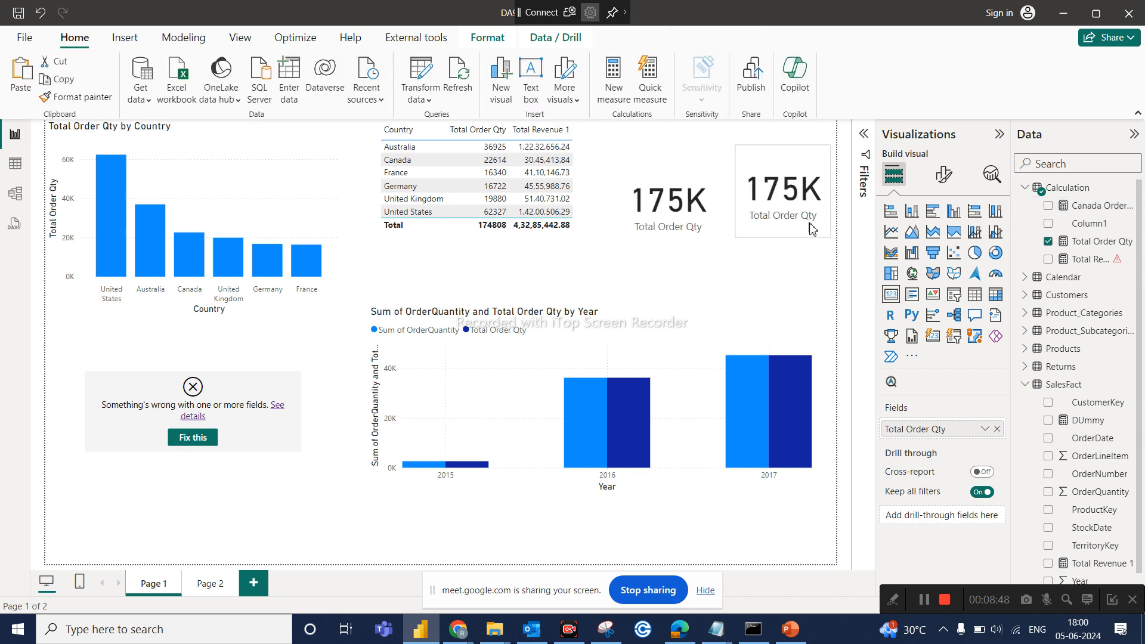
{"action": "left_click", "coordinate": [811, 239]}
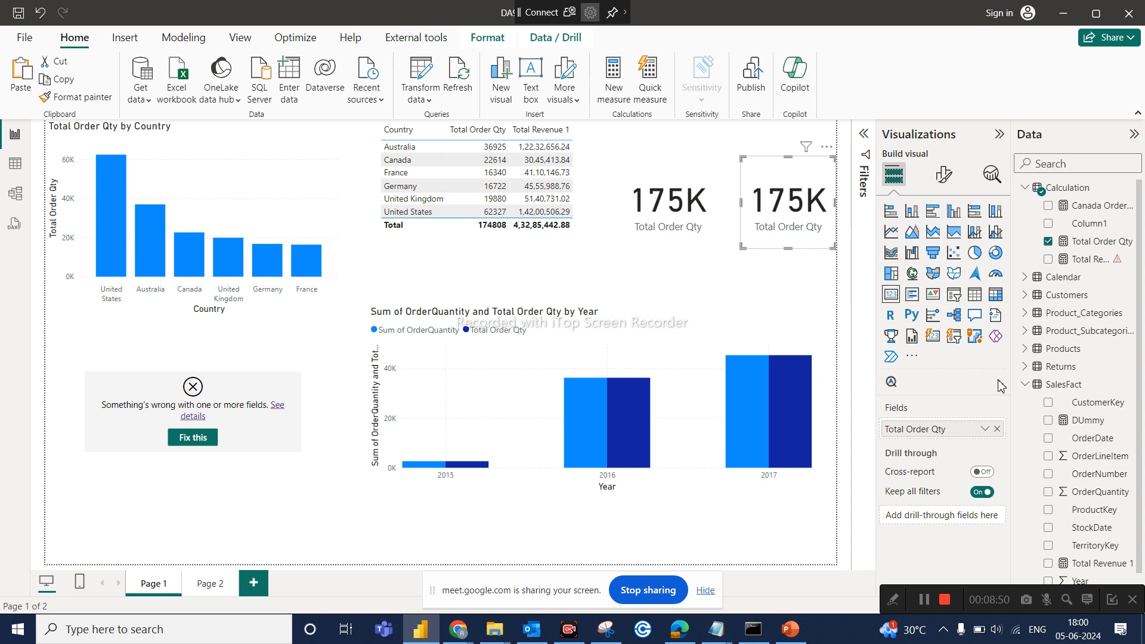
{"action": "left_click_drag", "start_coordinate": [1109, 205], "coordinate": [957, 434]}
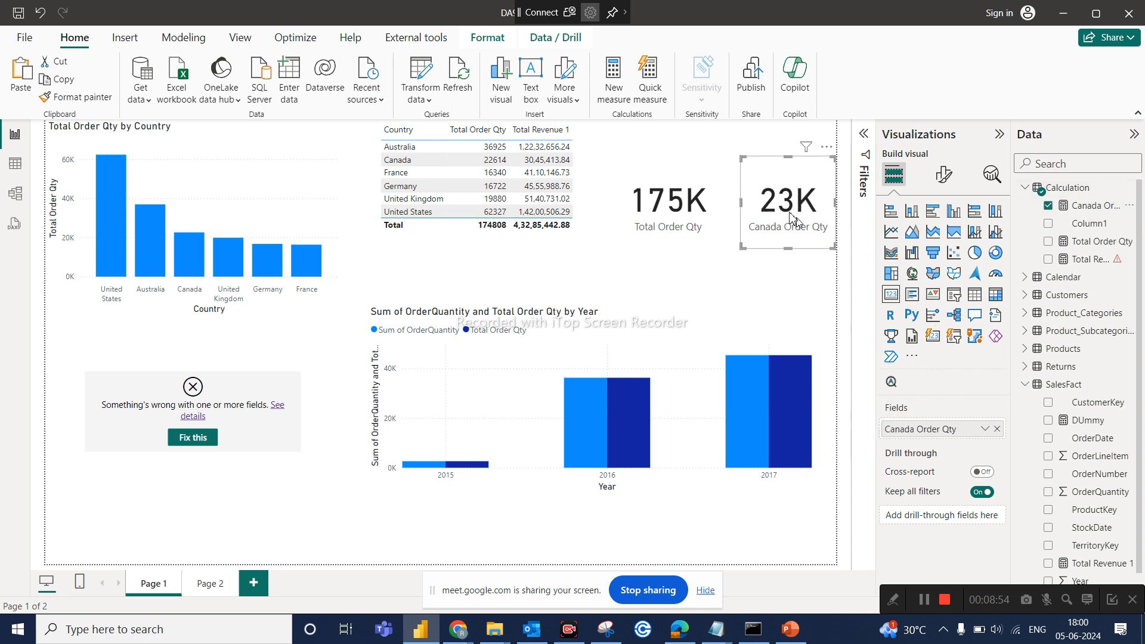
Set the callout value display units of the Total Order Qty card to None.
{"action": "left_click", "coordinate": [681, 195]}
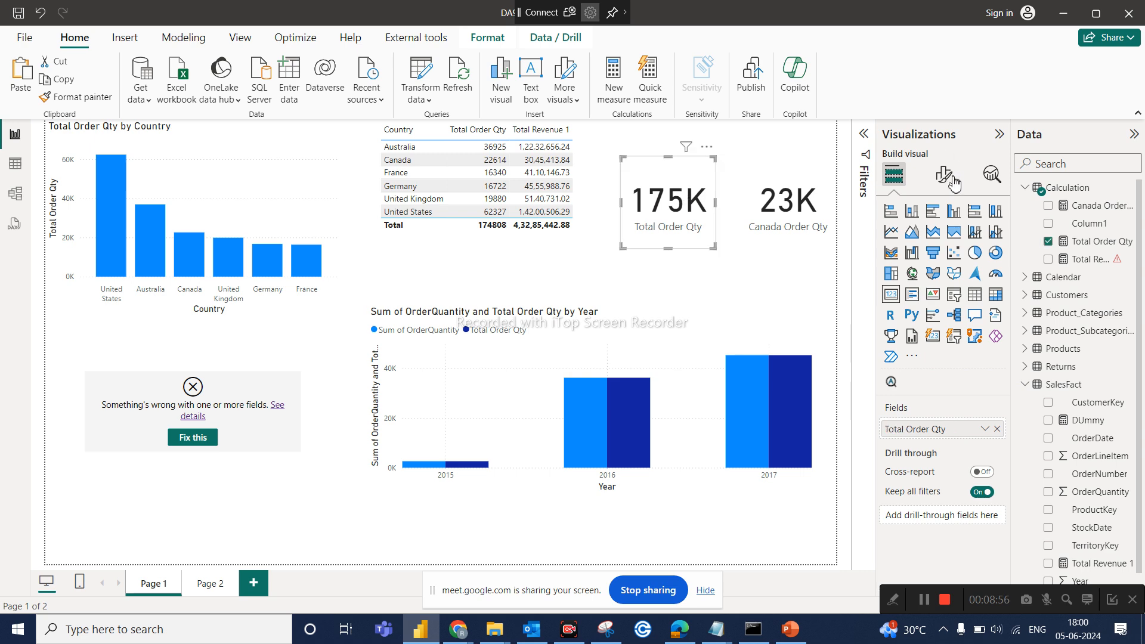
{"action": "left_click", "coordinate": [943, 174]}
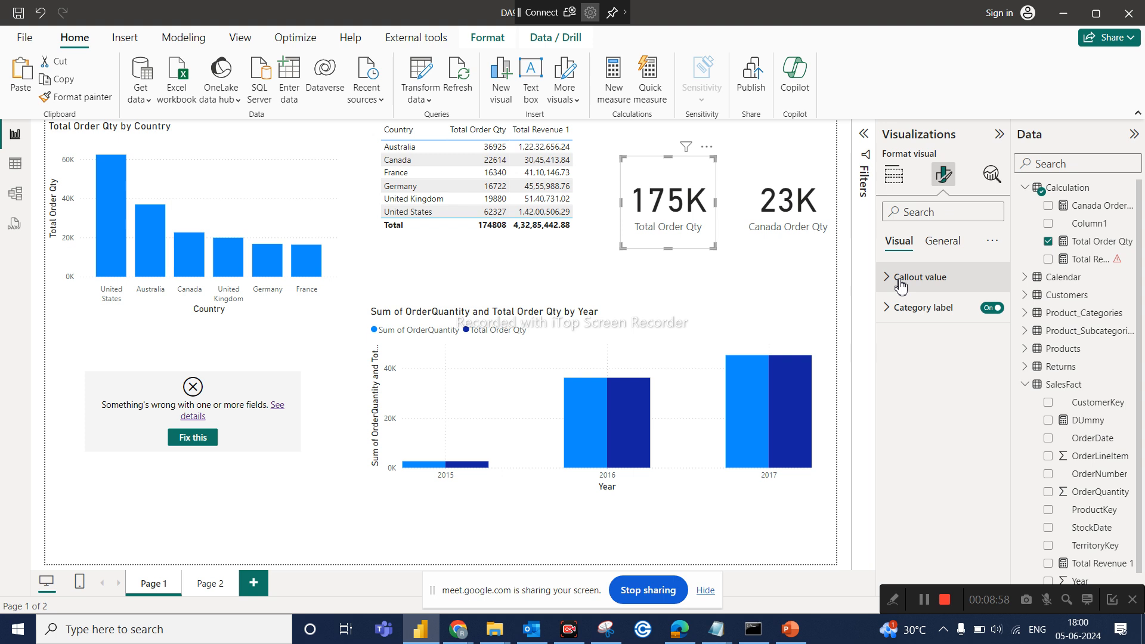
{"action": "left_click", "coordinate": [899, 284]}
{"action": "left_click", "coordinate": [924, 427]}
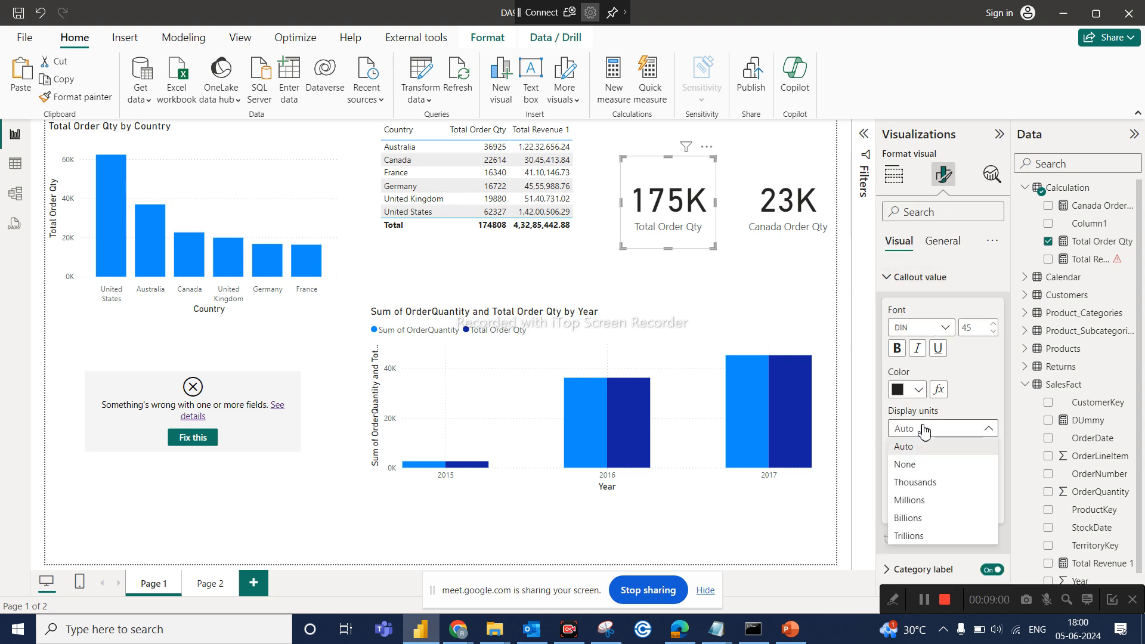
{"action": "left_click", "coordinate": [916, 466]}
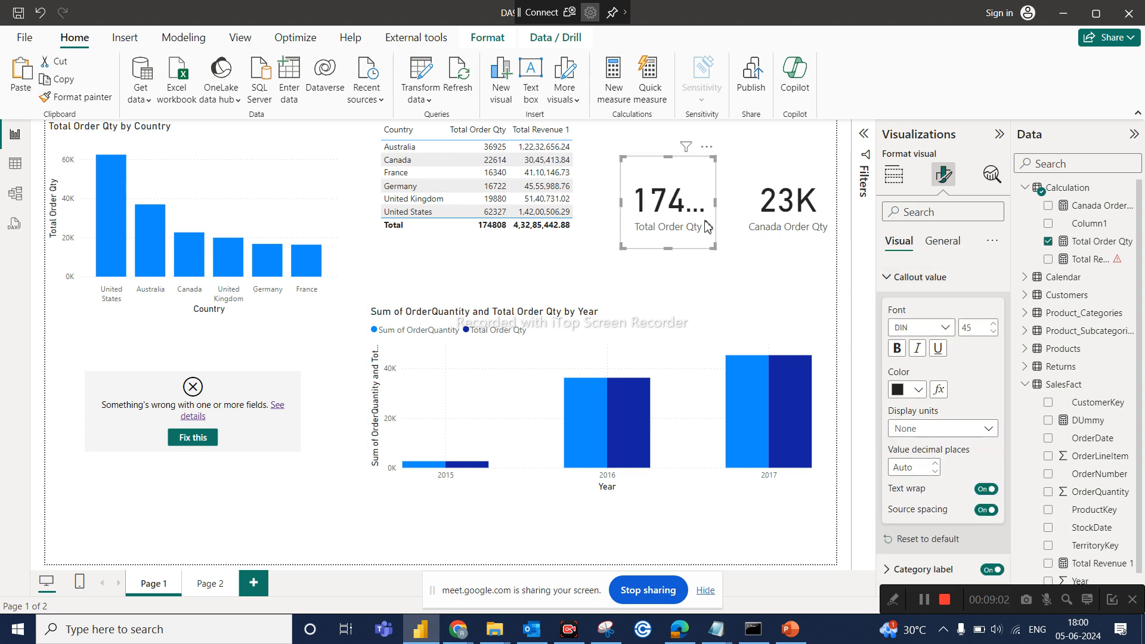
Widen the two cards, stack Canada Order Qty below Total Order Qty, and copy the upper card's formatting onto it with Format Painter.
{"action": "left_click_drag", "start_coordinate": [701, 215], "coordinate": [793, 143]}
{"action": "left_click_drag", "start_coordinate": [808, 191], "coordinate": [768, 288]}
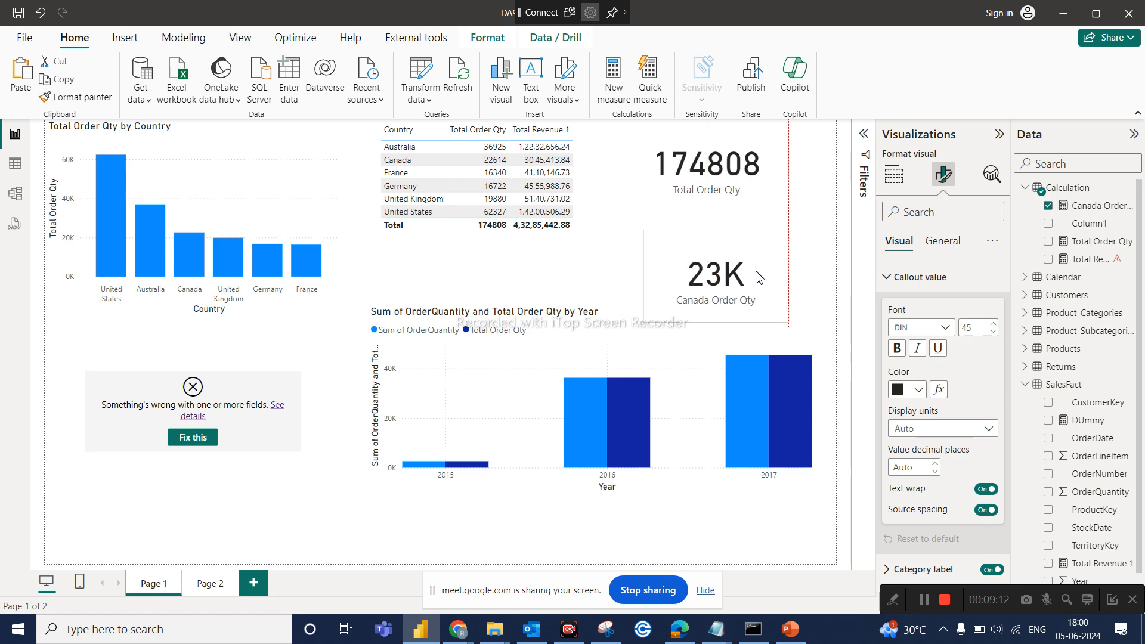
{"action": "left_click", "coordinate": [746, 192]}
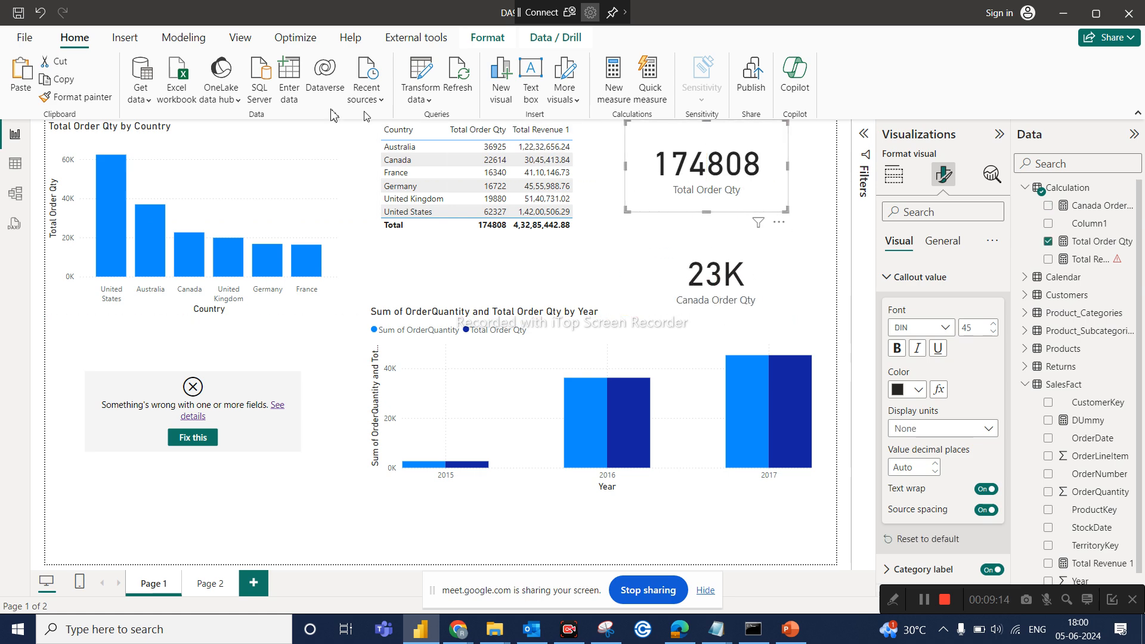
{"action": "left_click", "coordinate": [105, 102]}
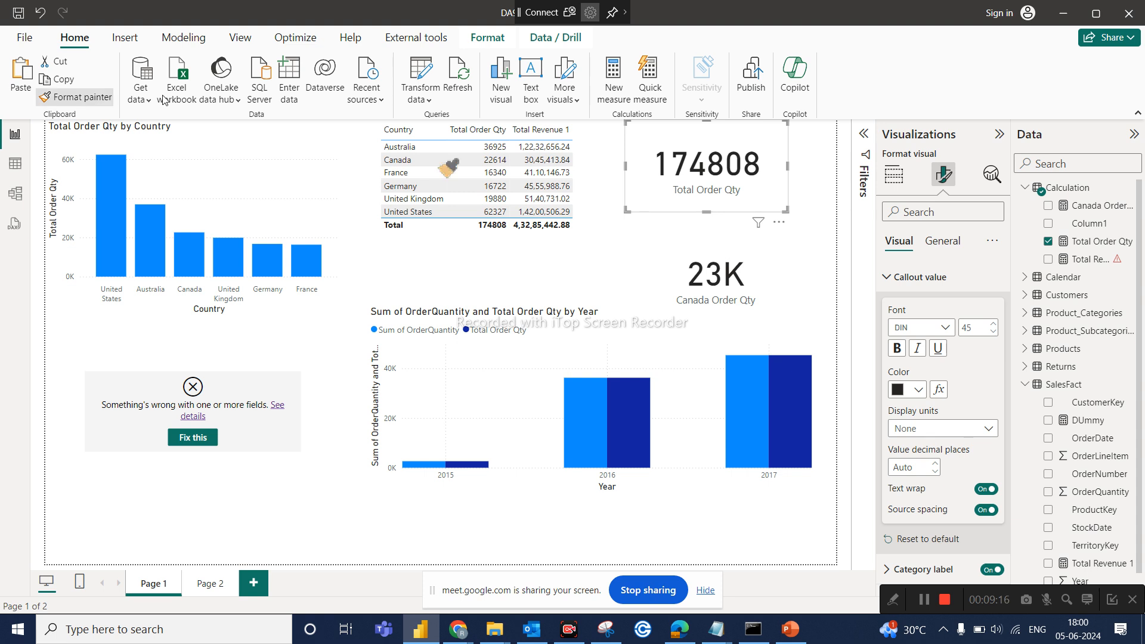
{"action": "left_click", "coordinate": [689, 262]}
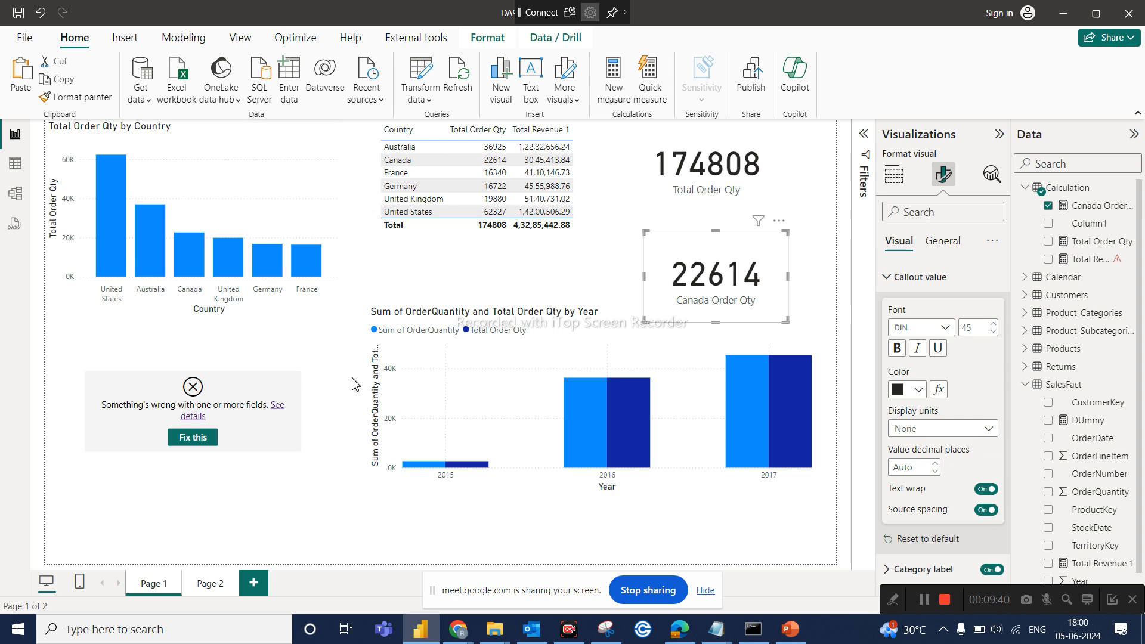
Compare both cards while cross-filtering by United States and by 2016, clear the selection and nudge the Canada Order Qty card upward.
{"action": "left_click", "coordinate": [107, 248]}
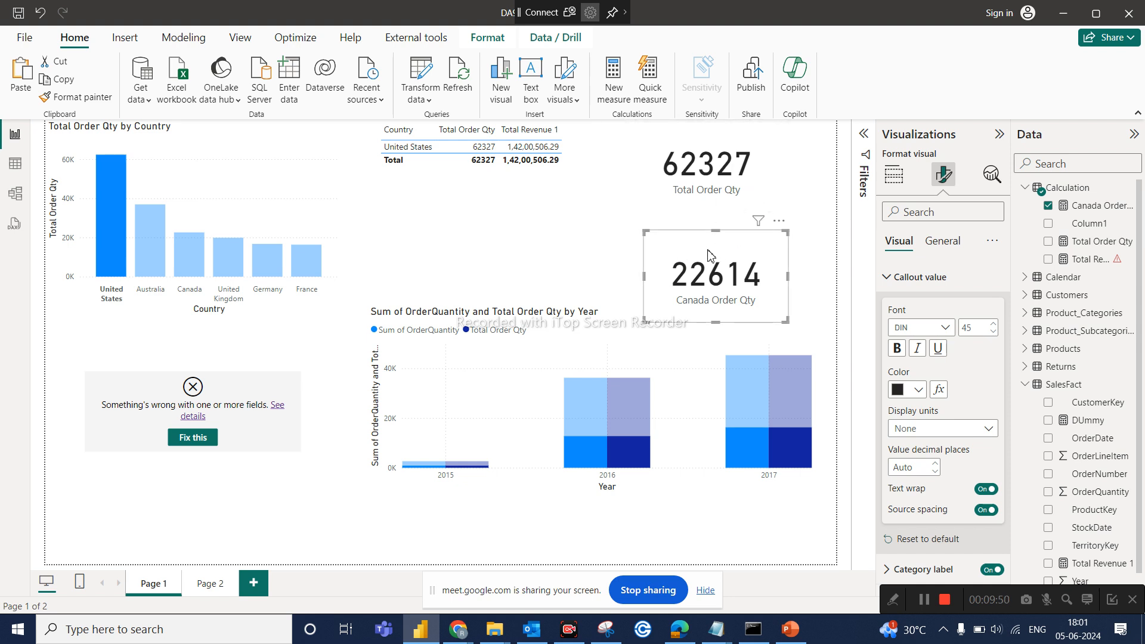
{"action": "left_click_drag", "start_coordinate": [709, 255], "coordinate": [709, 244]}
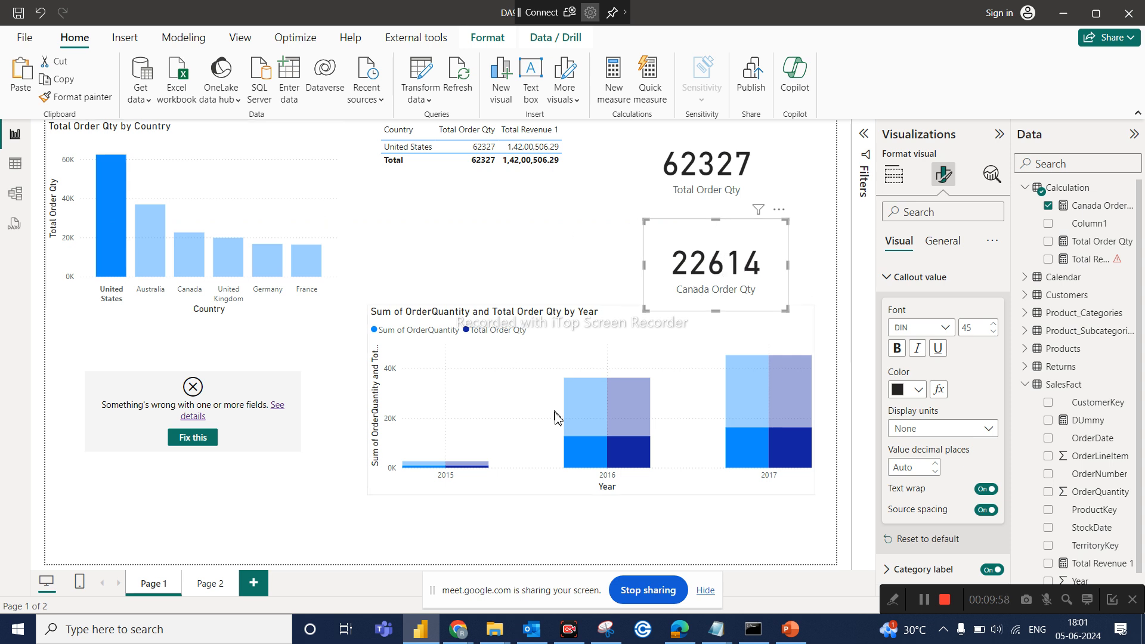
{"action": "left_click", "coordinate": [113, 235]}
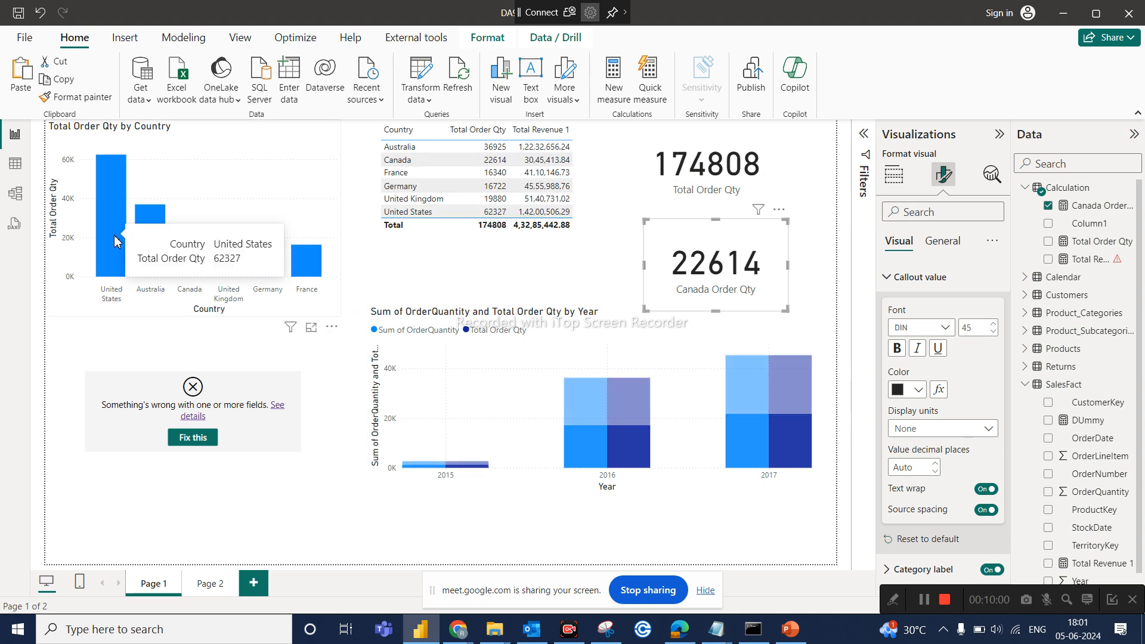
{"action": "left_click", "coordinate": [595, 438]}
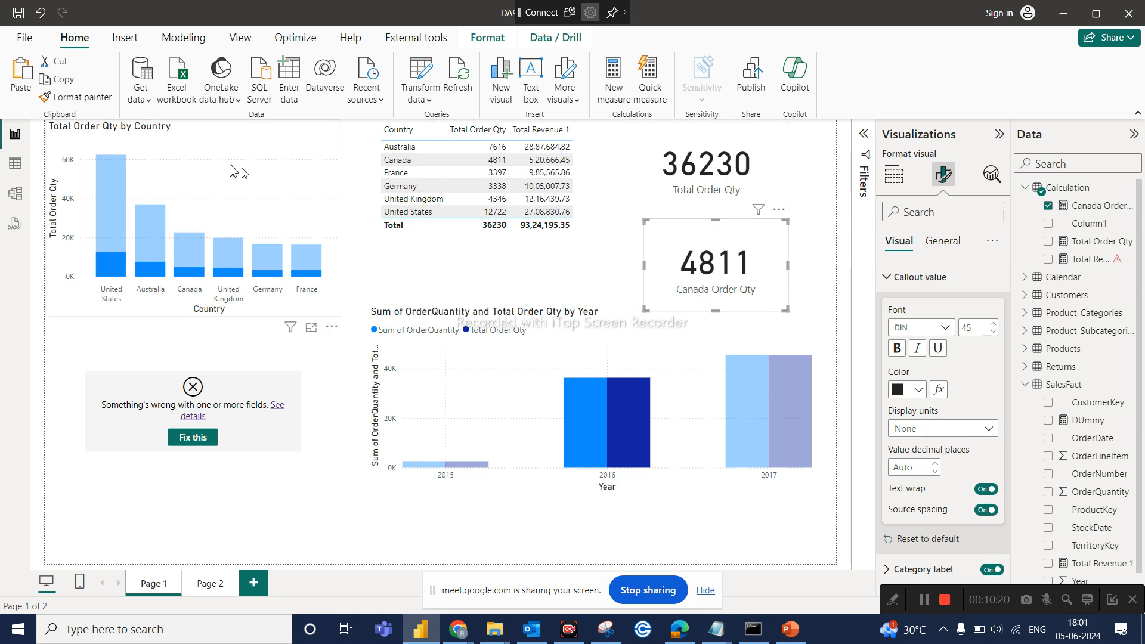
{"action": "left_click", "coordinate": [119, 197]}
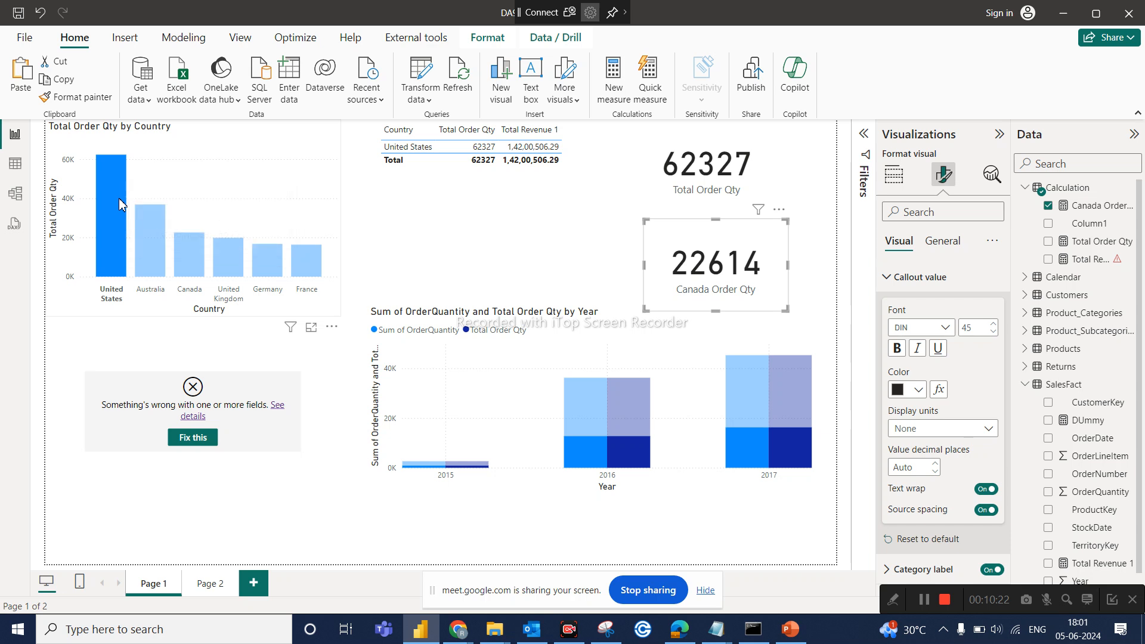
{"action": "left_click", "coordinate": [119, 198]}
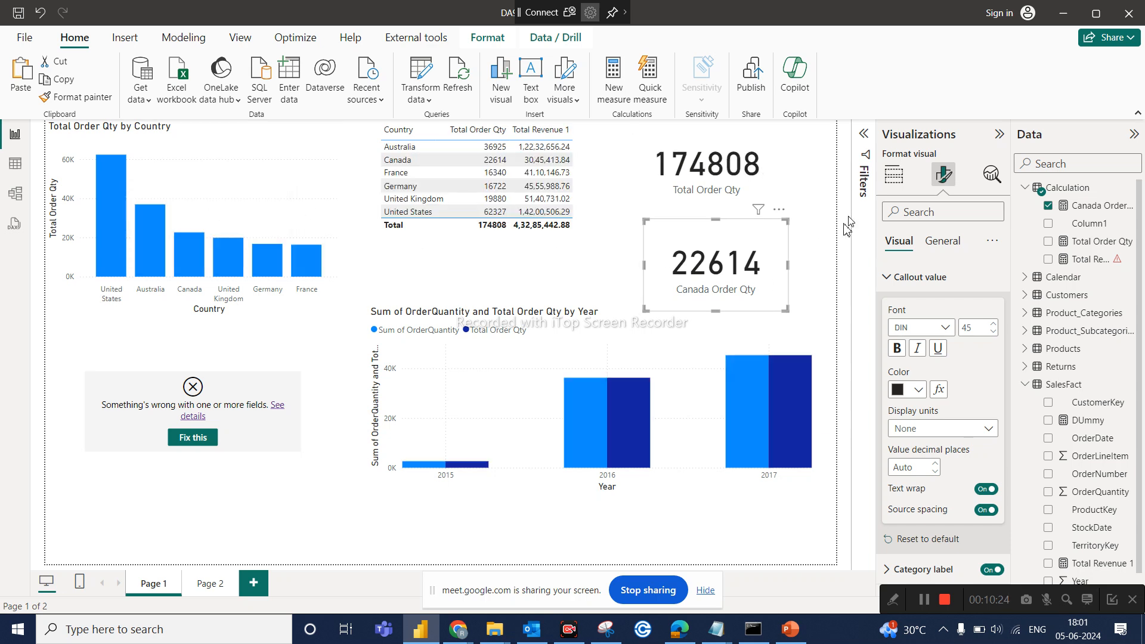
{"action": "left_click_drag", "start_coordinate": [769, 242], "coordinate": [767, 228]}
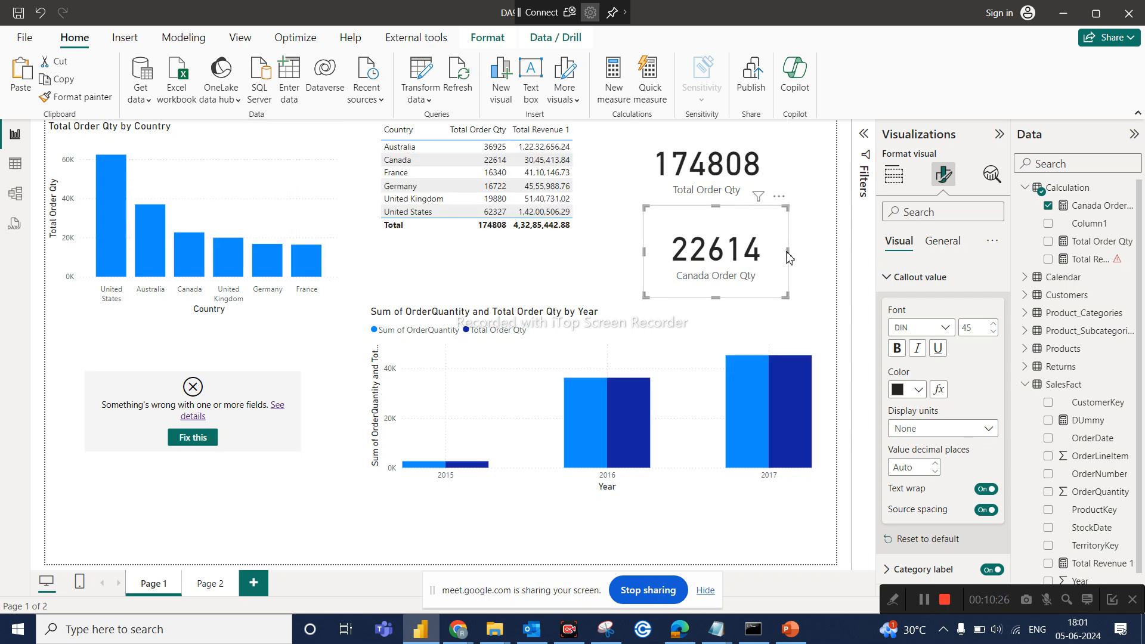
Start a second filter argument, 'Calendar'[Year] =, after the Canada condition in the Canada Order Qty formula.
{"action": "left_click", "coordinate": [1095, 212]}
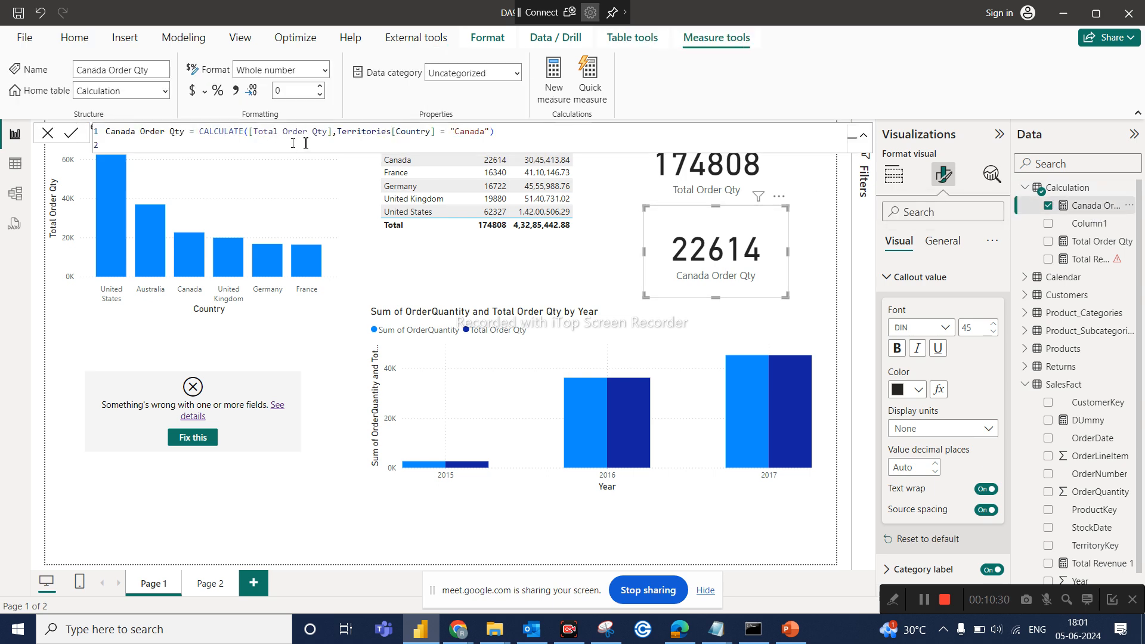
{"action": "left_click", "coordinate": [492, 131]}
{"action": "type", "text": ","}
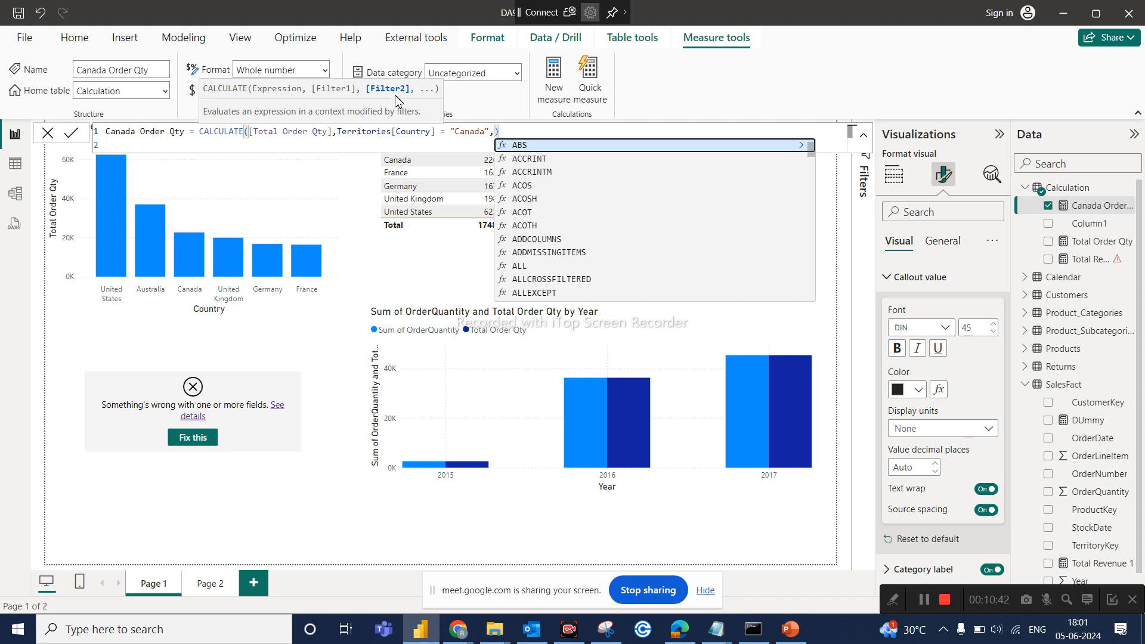
{"action": "type", "text": "year"}
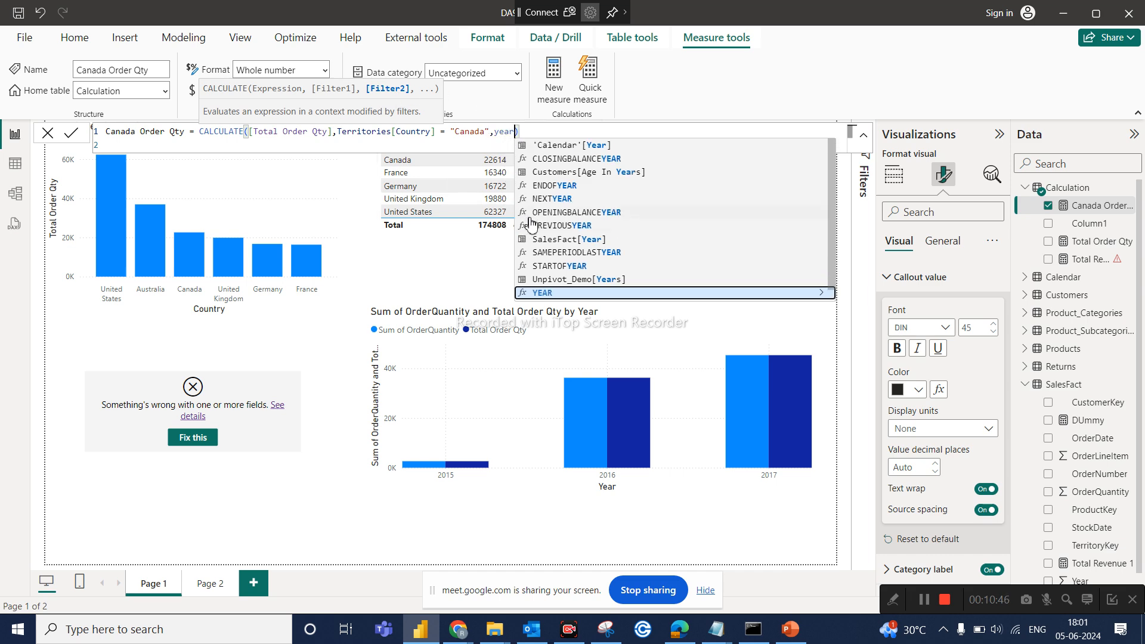
{"action": "left_click", "coordinate": [562, 149]}
{"action": "type", "text": "= "}
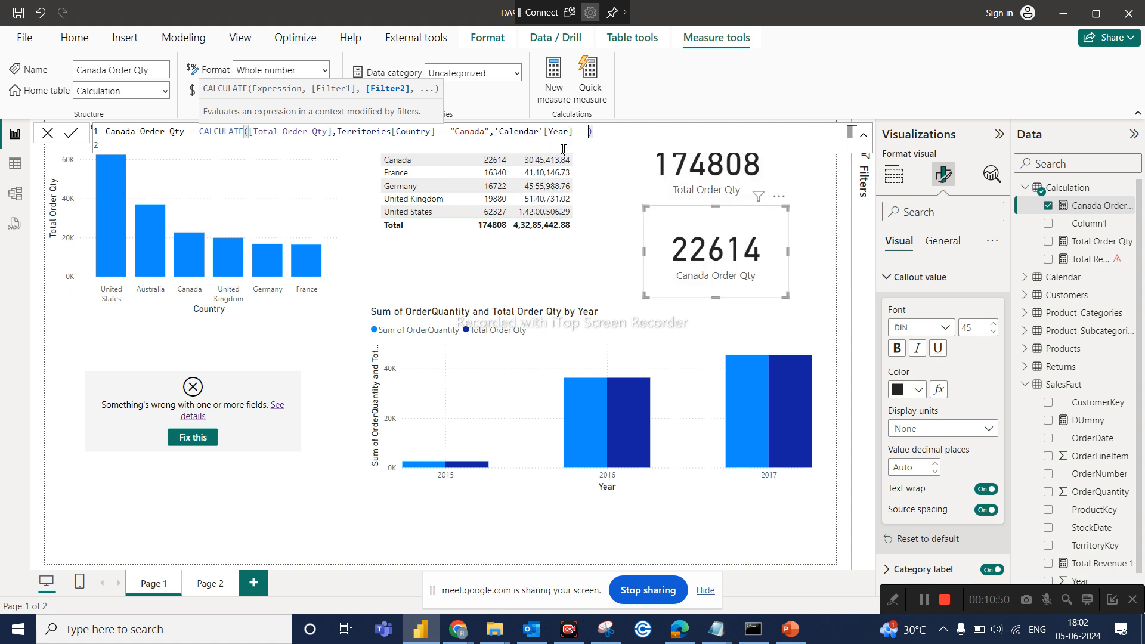
Complete the Year filter of the Canada Order Qty measure with 2016 and commit the formula.
{"action": "type", "text": "1016"}
{"action": "key", "text": "BackSpace"}
{"action": "key", "text": "BackSpace"}
{"action": "key", "text": "BackSpace"}
{"action": "key", "text": "BackSpace"}
{"action": "type", "text": "2016"}
{"action": "left_click", "coordinate": [645, 130]}
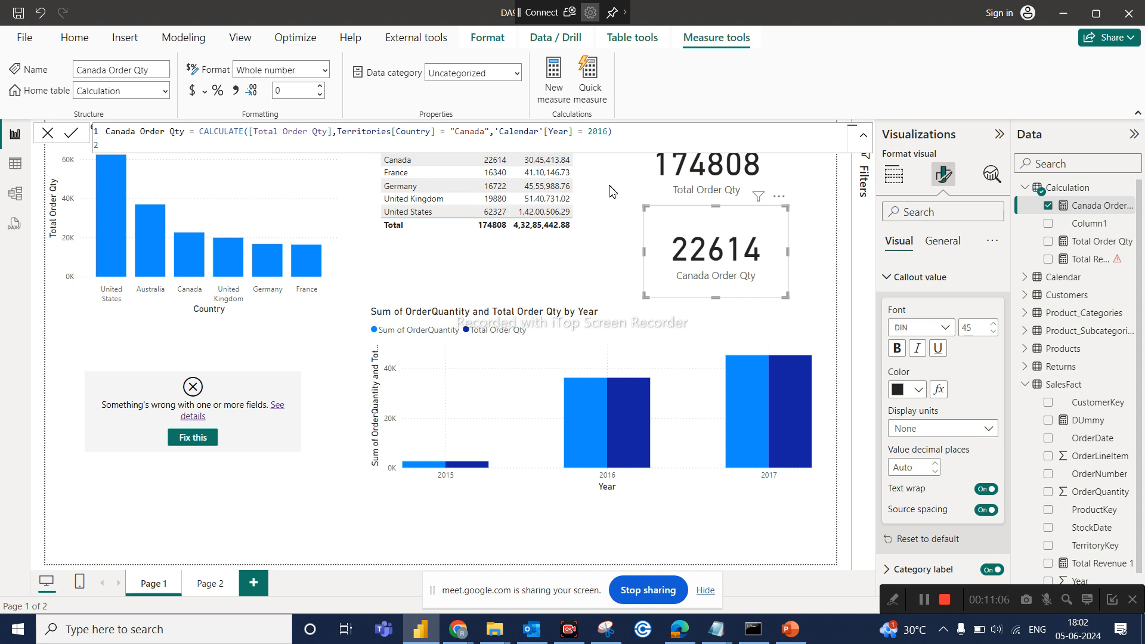
{"action": "key", "text": "Return"}
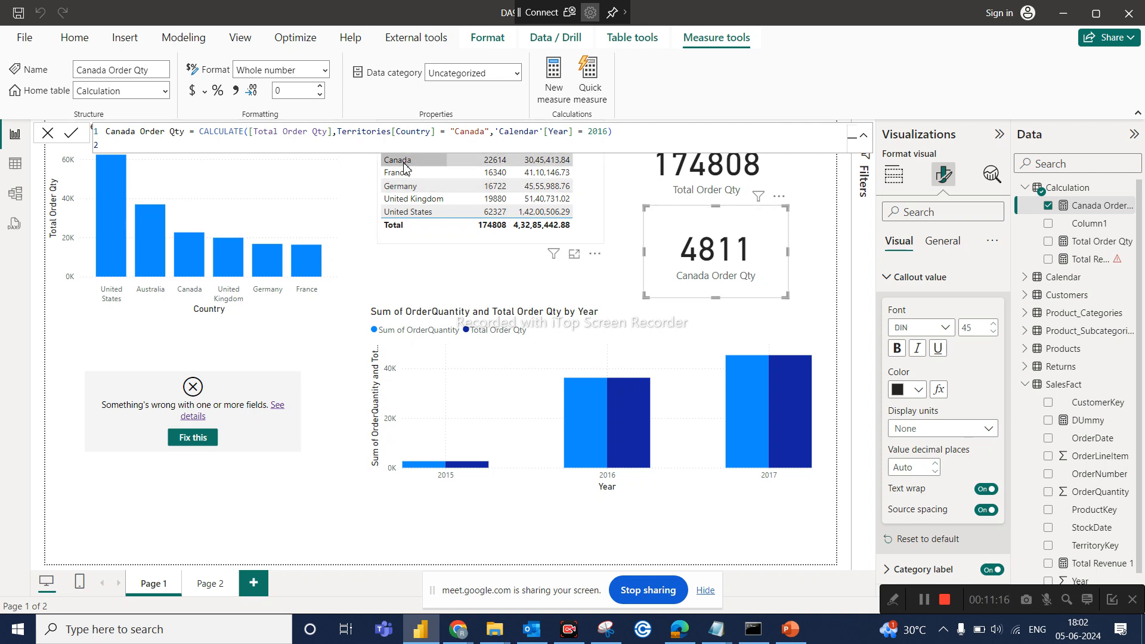
Check the Canada Order Qty card against the country table by cross-filtering the page to 2016, and clear the selection.
{"action": "left_click", "coordinate": [327, 190]}
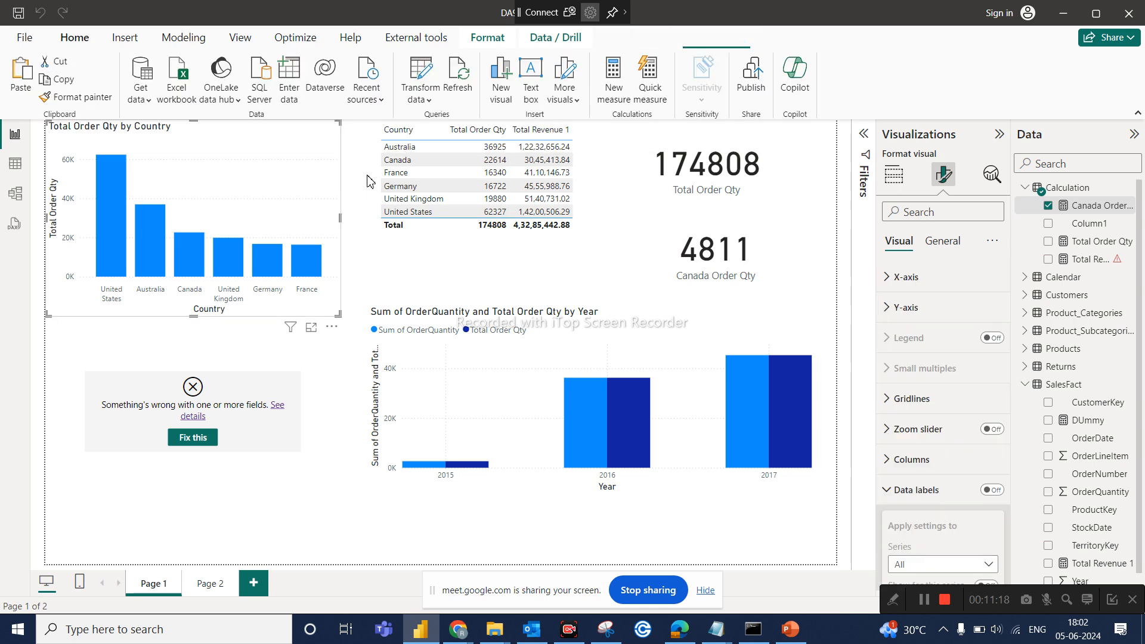
{"action": "left_click", "coordinate": [367, 181]}
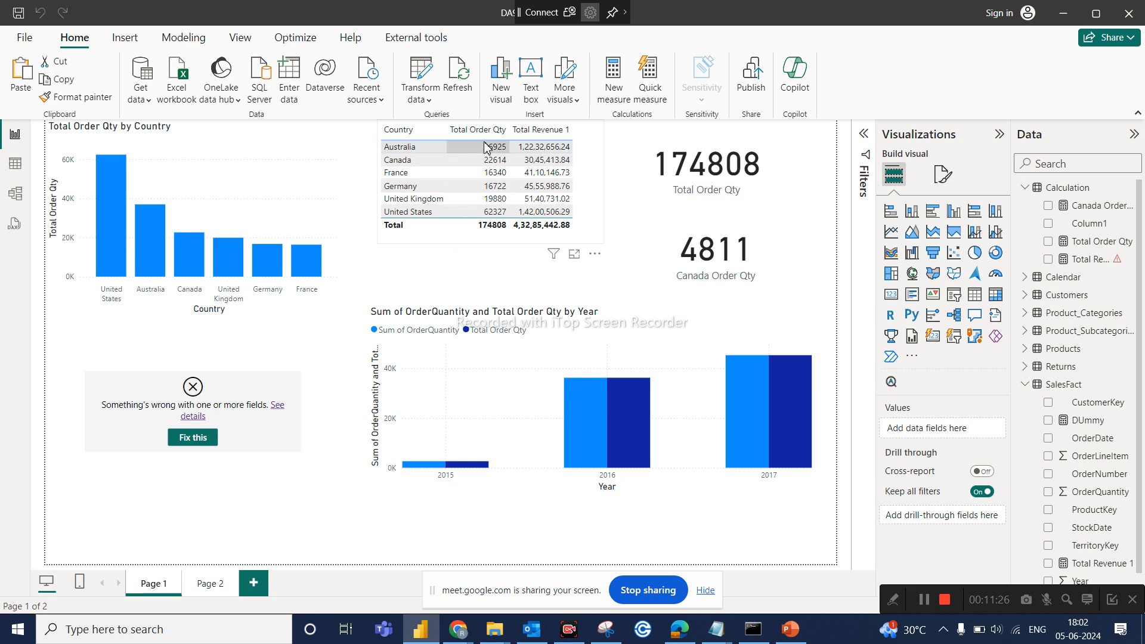
{"action": "left_click", "coordinate": [726, 240]}
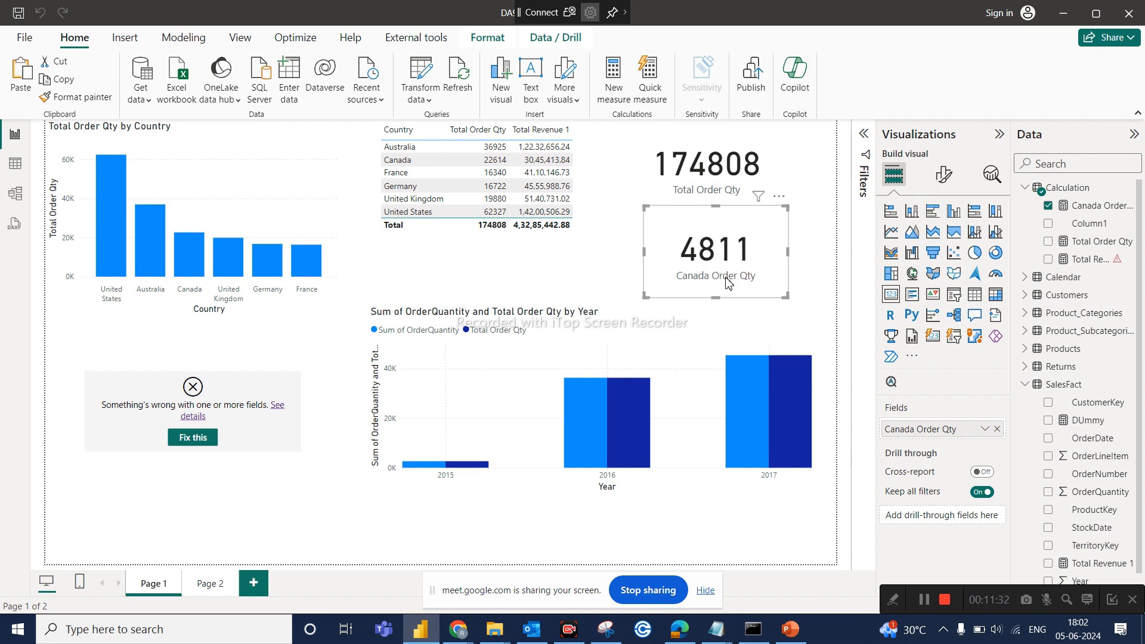
{"action": "left_click", "coordinate": [602, 460]}
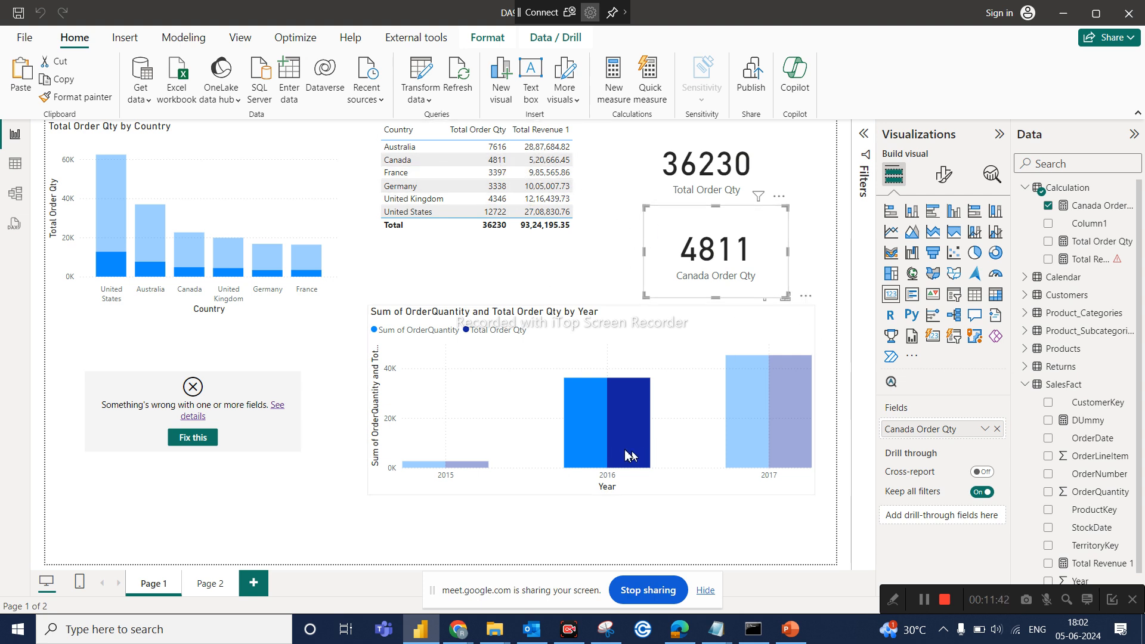
{"action": "left_click", "coordinate": [608, 441]}
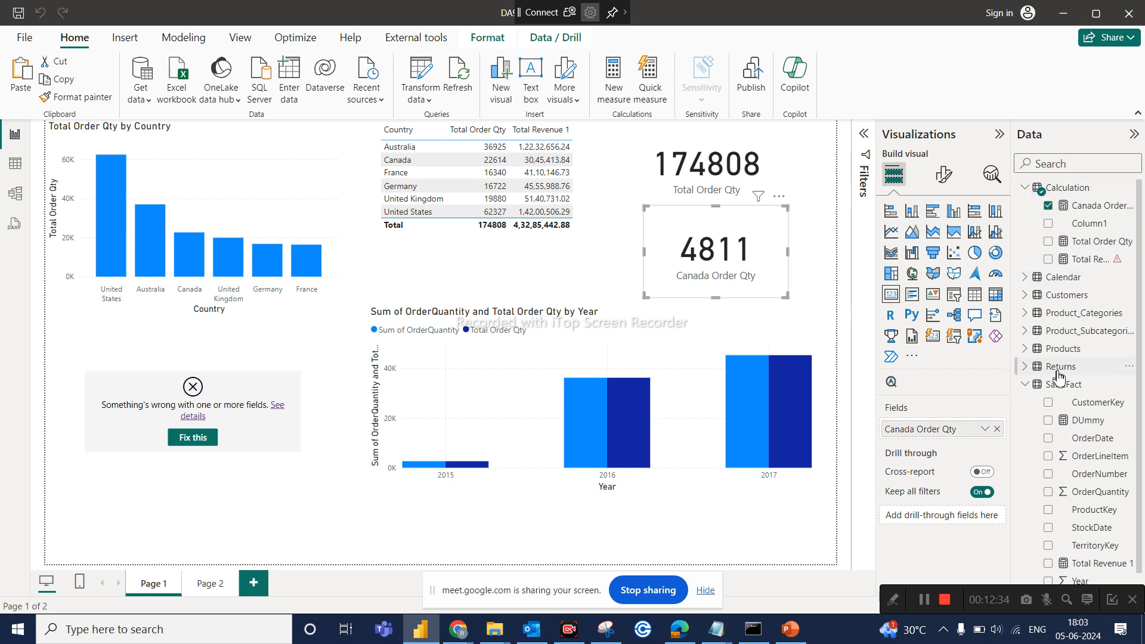
Examine the fields of the Customers table and view its data rows in Table view.
{"action": "scroll", "coordinate": [1059, 375], "scroll_direction": "down", "scroll_amount": 1}
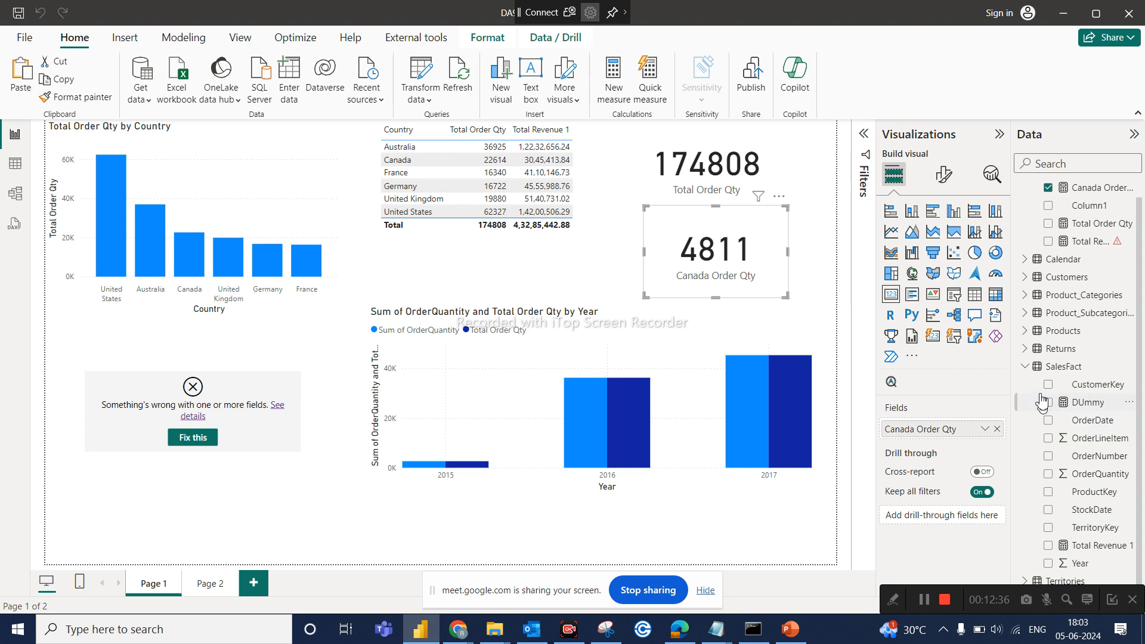
{"action": "left_click", "coordinate": [1024, 277]}
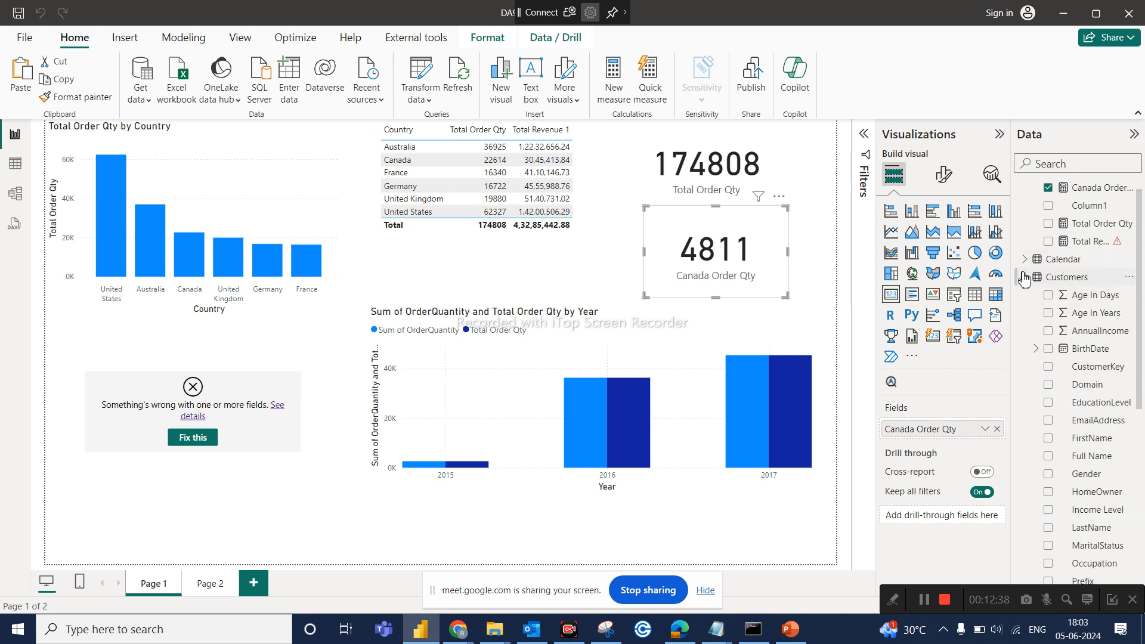
{"action": "scroll", "coordinate": [1082, 364], "scroll_direction": "down", "scroll_amount": 1}
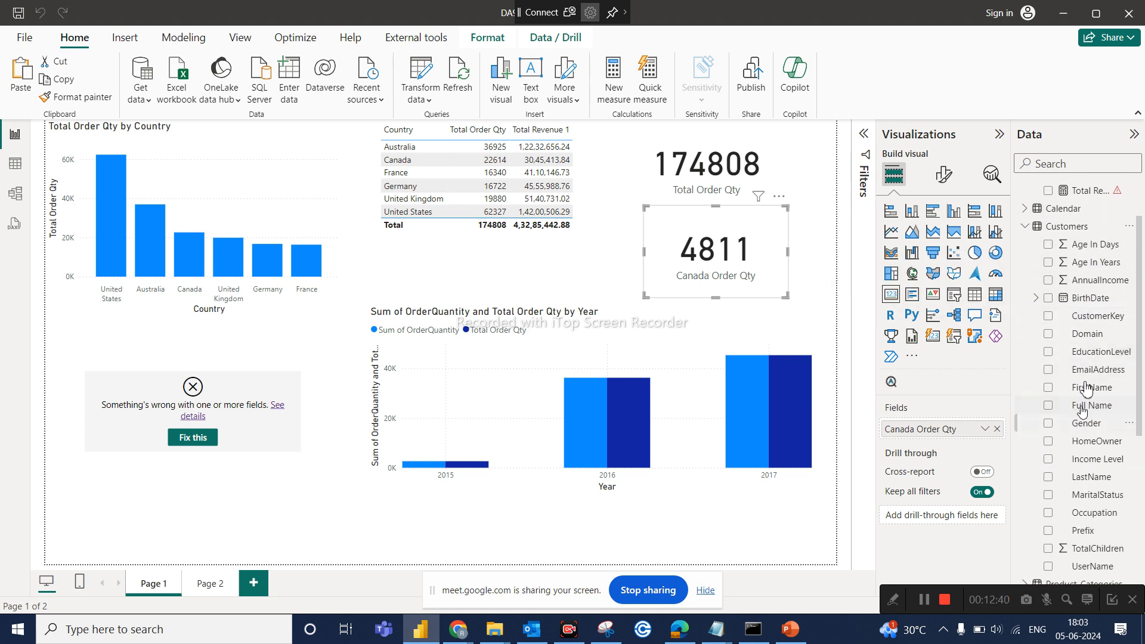
{"action": "scroll", "coordinate": [1093, 308], "scroll_direction": "down", "scroll_amount": 1}
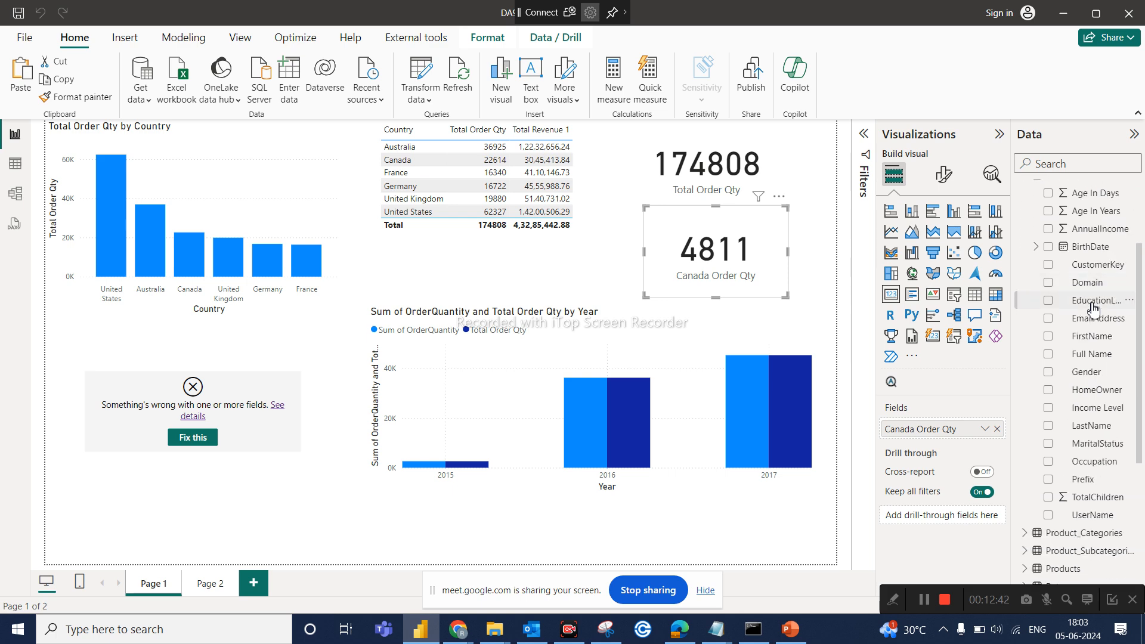
{"action": "left_click", "coordinate": [19, 165]}
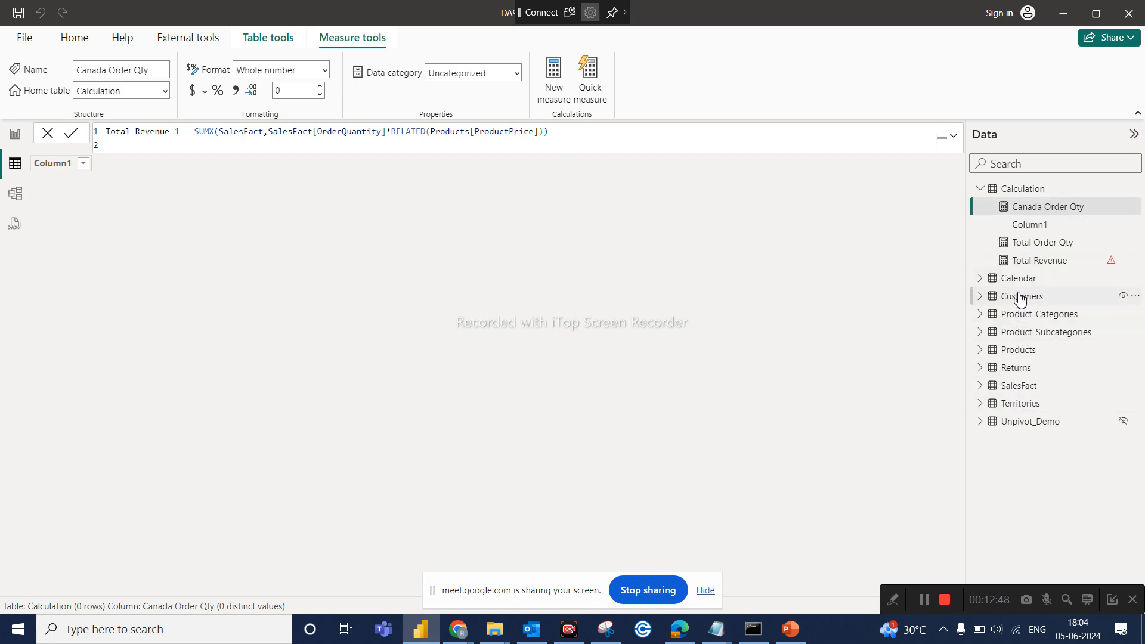
{"action": "left_click", "coordinate": [1019, 297]}
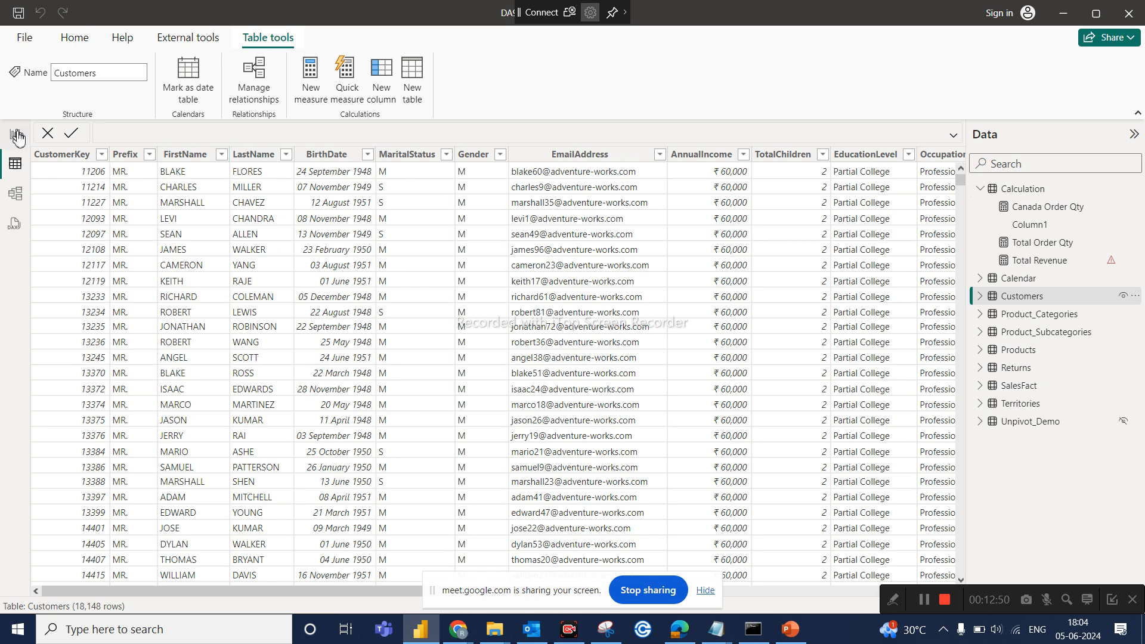
Try to start a new measure in the Calculation table named Total No of Cust, using the COUNT function.
{"action": "left_click", "coordinate": [65, 156]}
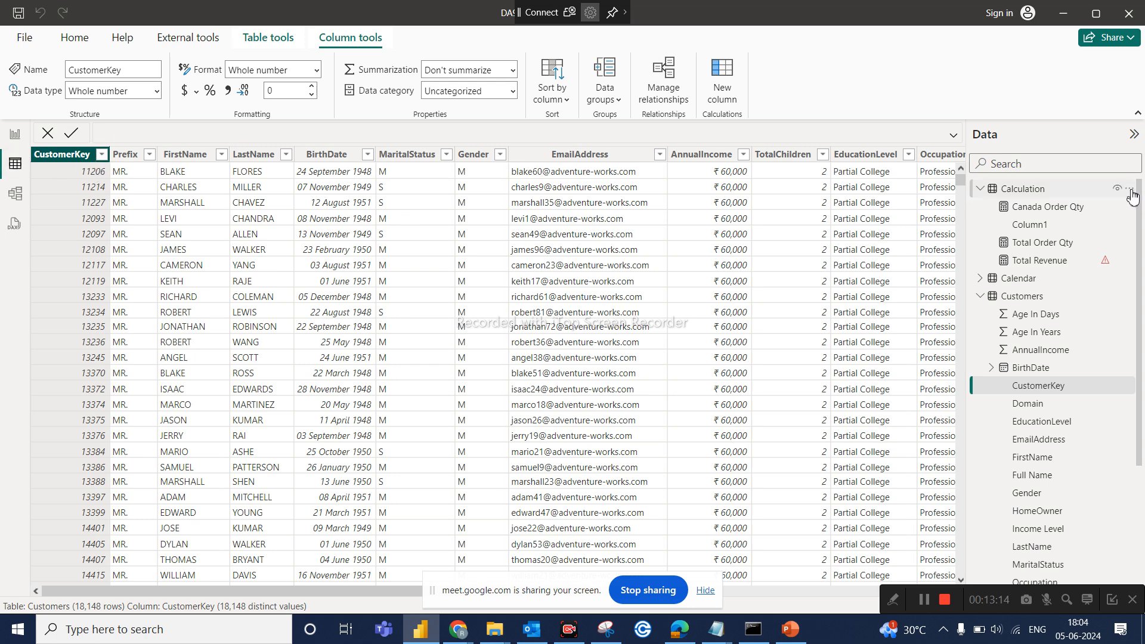
{"action": "left_click", "coordinate": [1130, 189]}
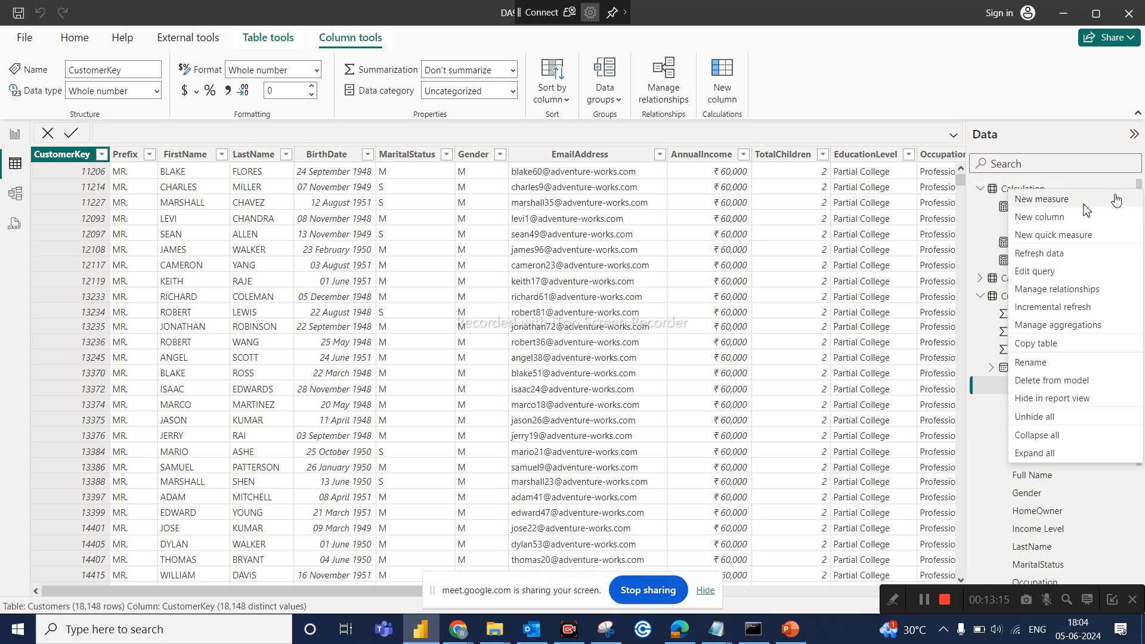
{"action": "left_click", "coordinate": [1052, 217]}
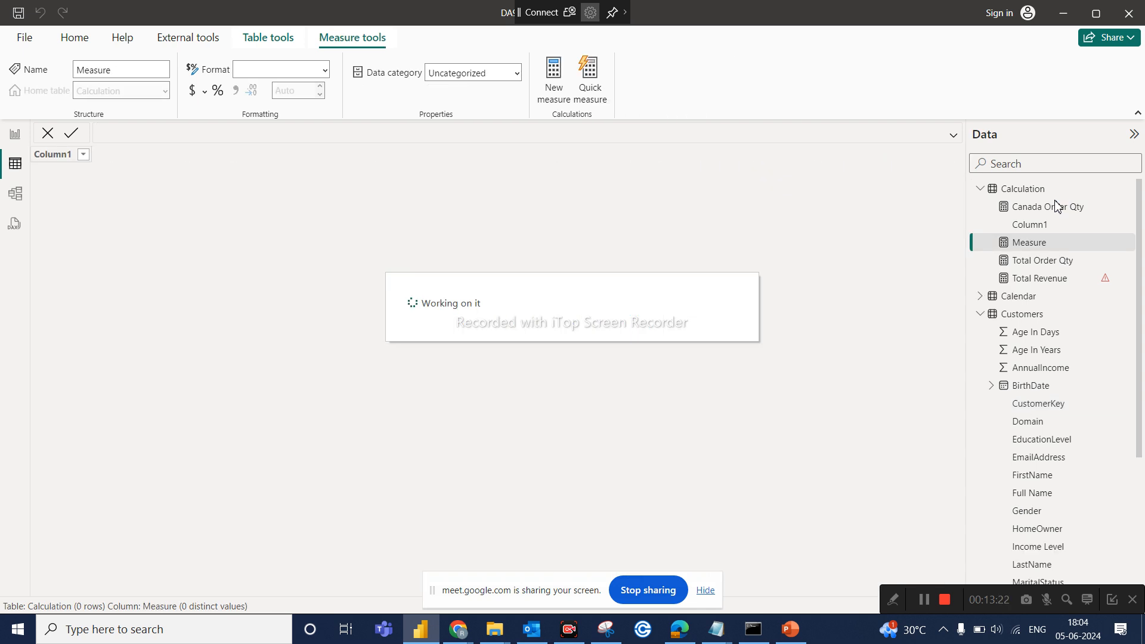
{"action": "type", "text": "Tota"}
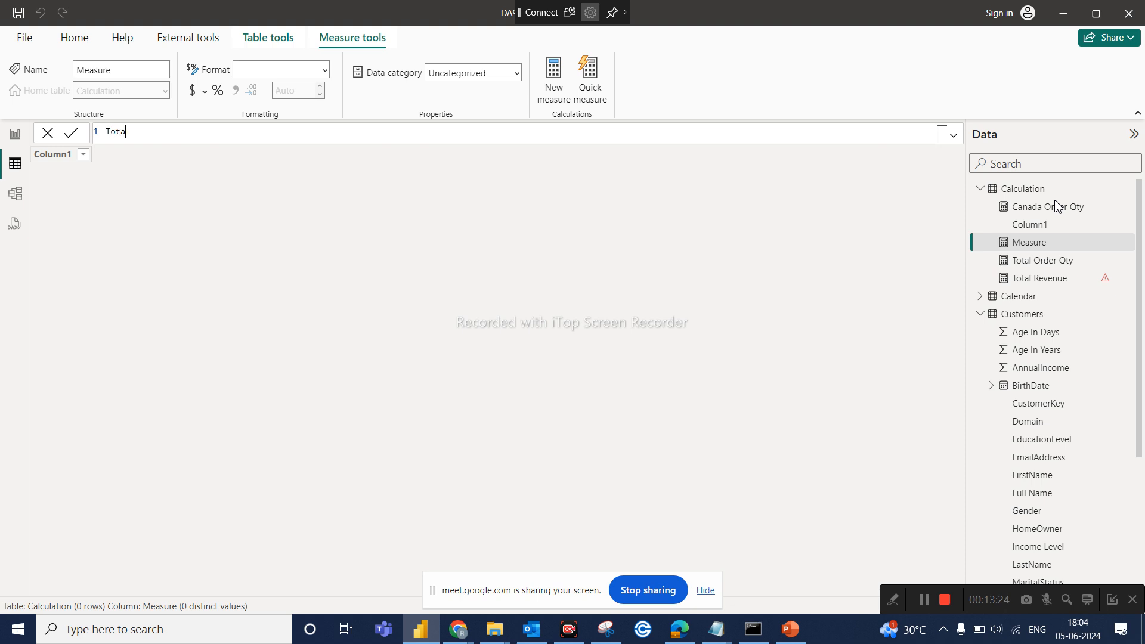
{"action": "type", "text": "l No of Cust = count"}
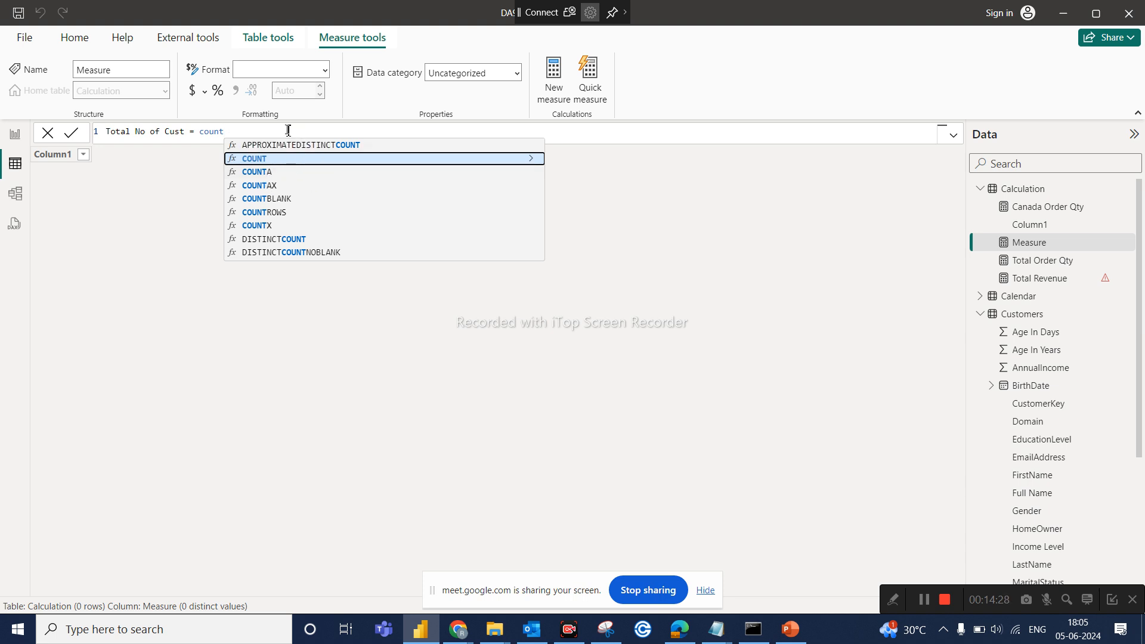
{"action": "type", "text": "("}
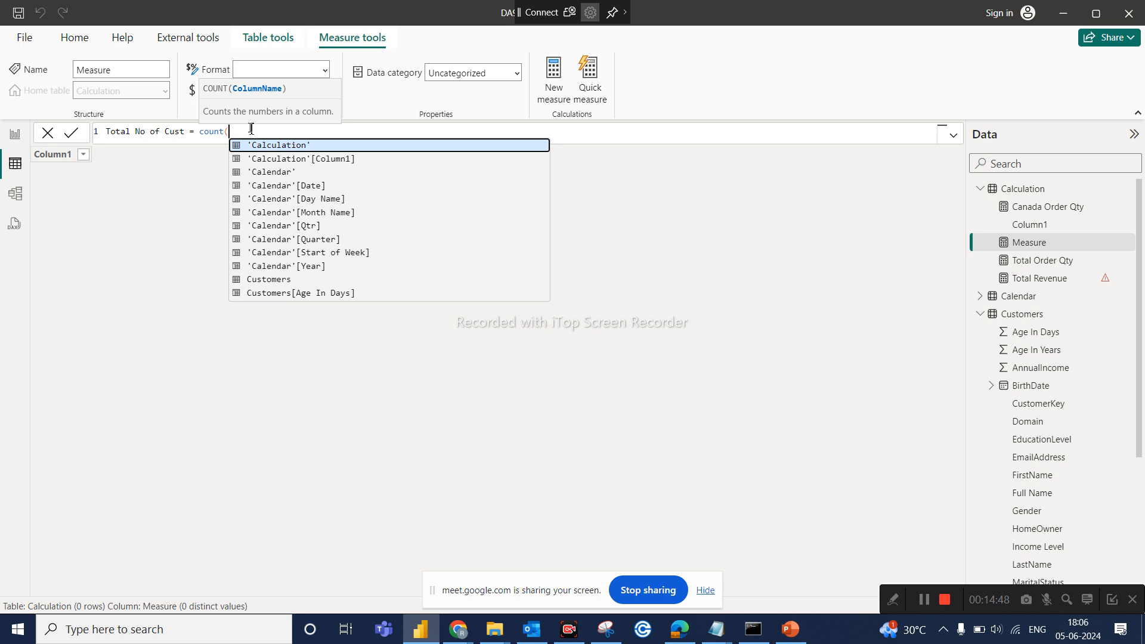
Try to complete the Total No of Cust formula with Customers[CustomerKey] as the counted column and commit it.
{"action": "type", "text": "cust"}
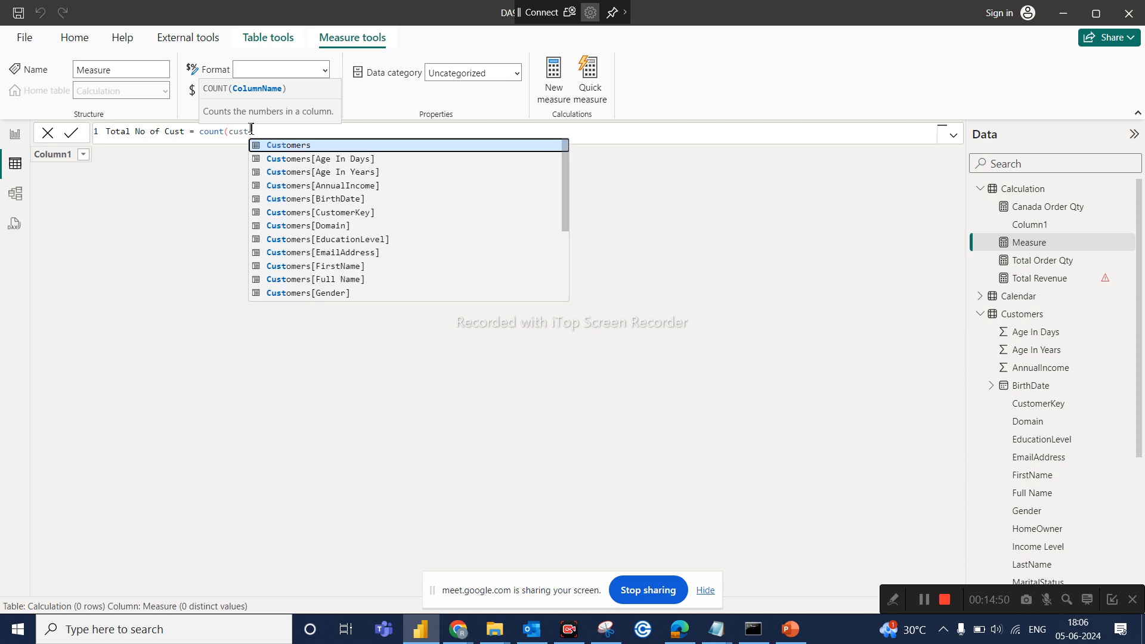
{"action": "scroll", "coordinate": [320, 269], "scroll_direction": "down", "scroll_amount": 1}
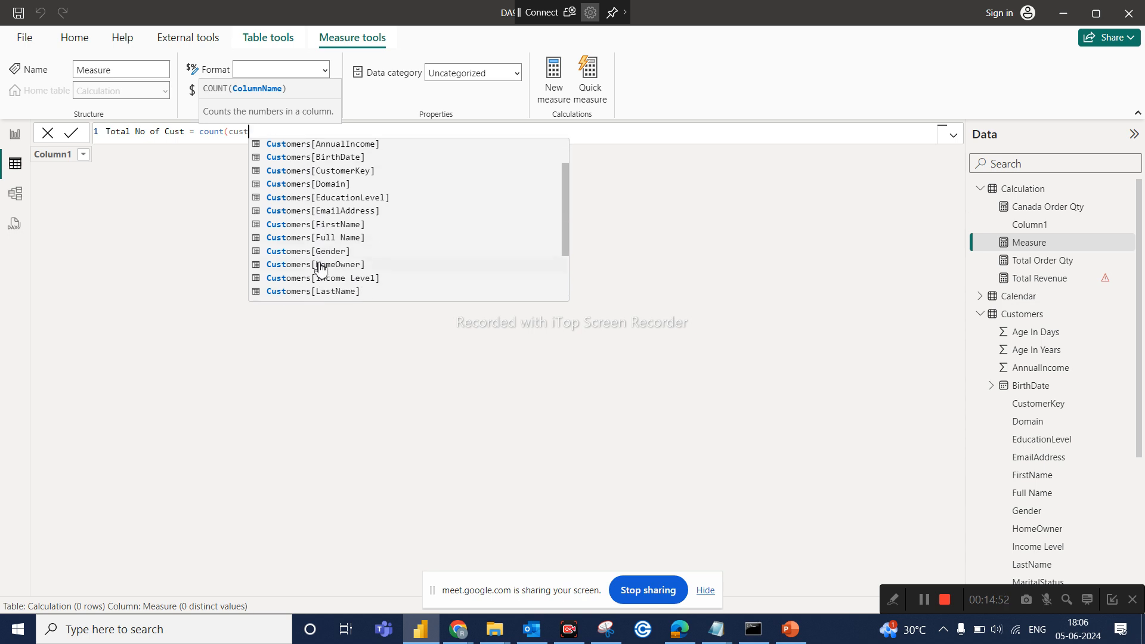
{"action": "left_click", "coordinate": [343, 170]}
{"action": "type", "text": ")"}
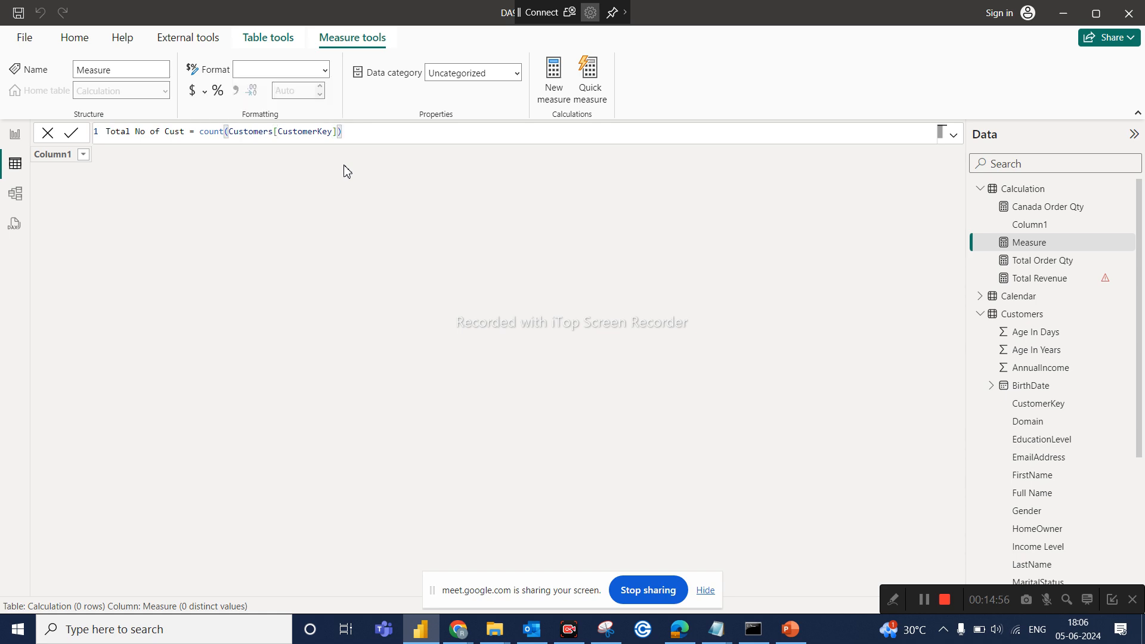
{"action": "left_click", "coordinate": [346, 171]}
{"action": "left_click", "coordinate": [172, 130]}
{"action": "left_click", "coordinate": [137, 130]}
{"action": "key", "text": "Return"}
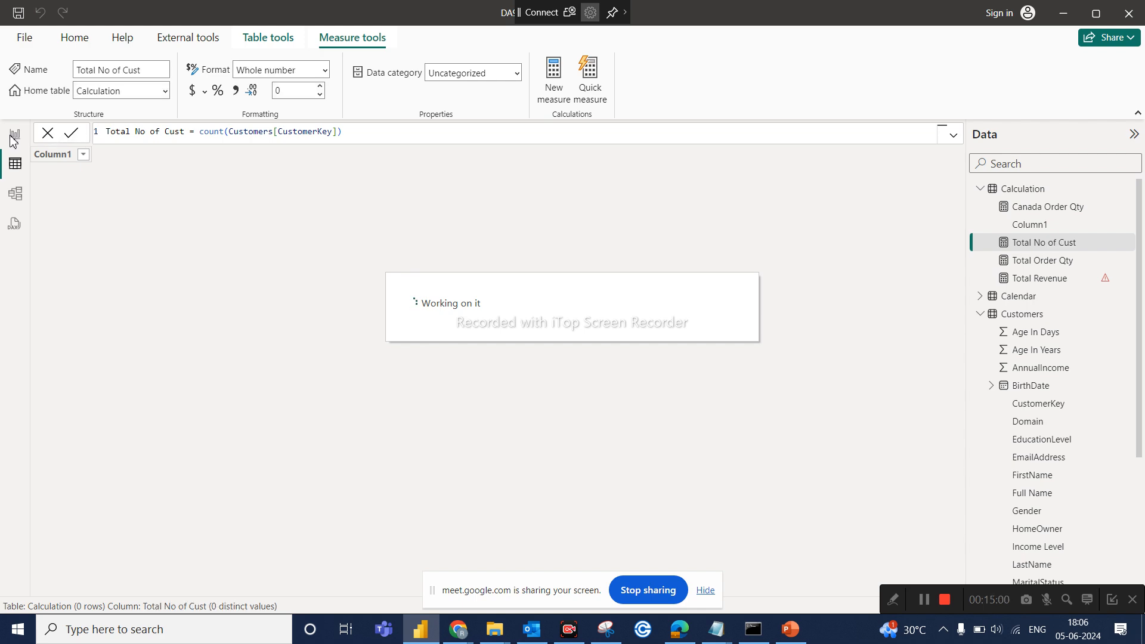
Open Page 2 of the report and search the data fields for "cus".
{"action": "left_click", "coordinate": [13, 138]}
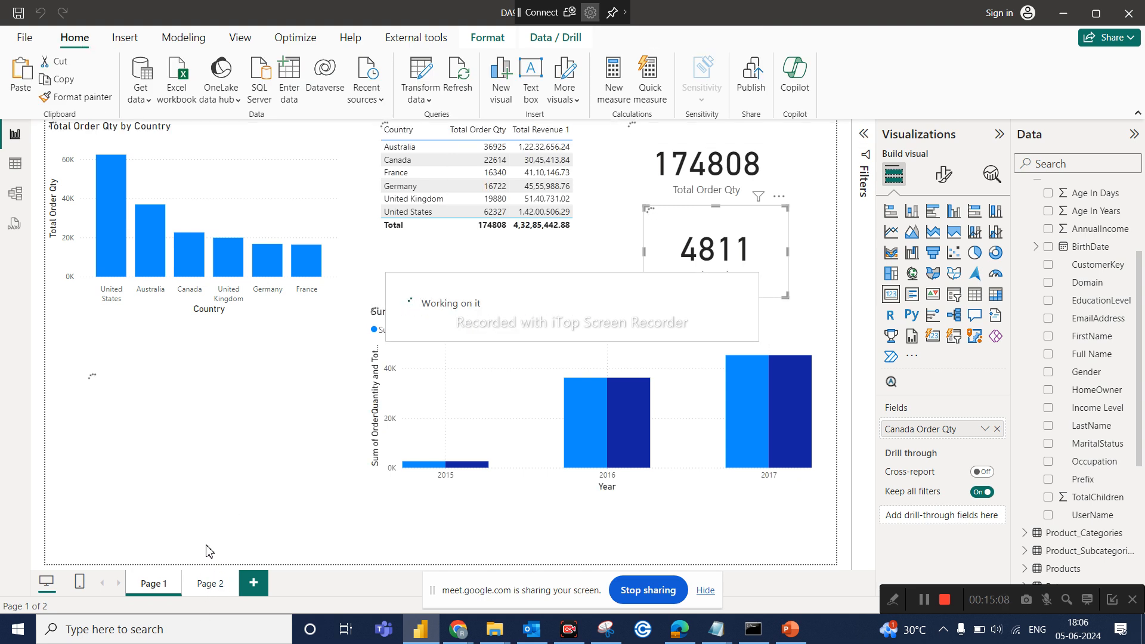
{"action": "left_click", "coordinate": [209, 584]}
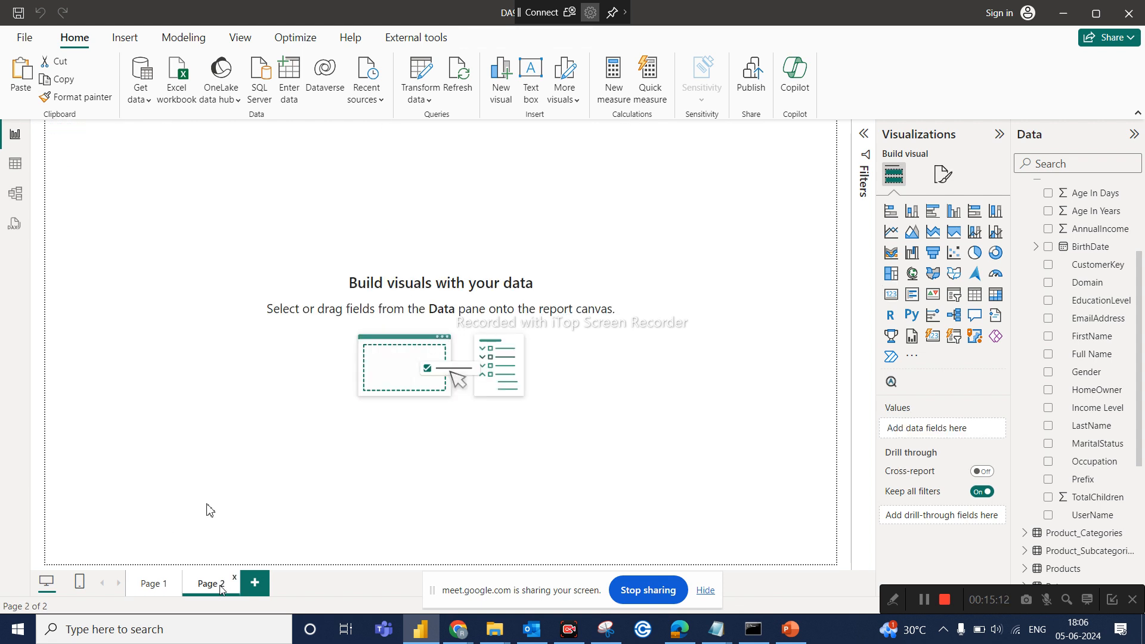
{"action": "scroll", "coordinate": [1139, 298], "scroll_direction": "up", "scroll_amount": 3}
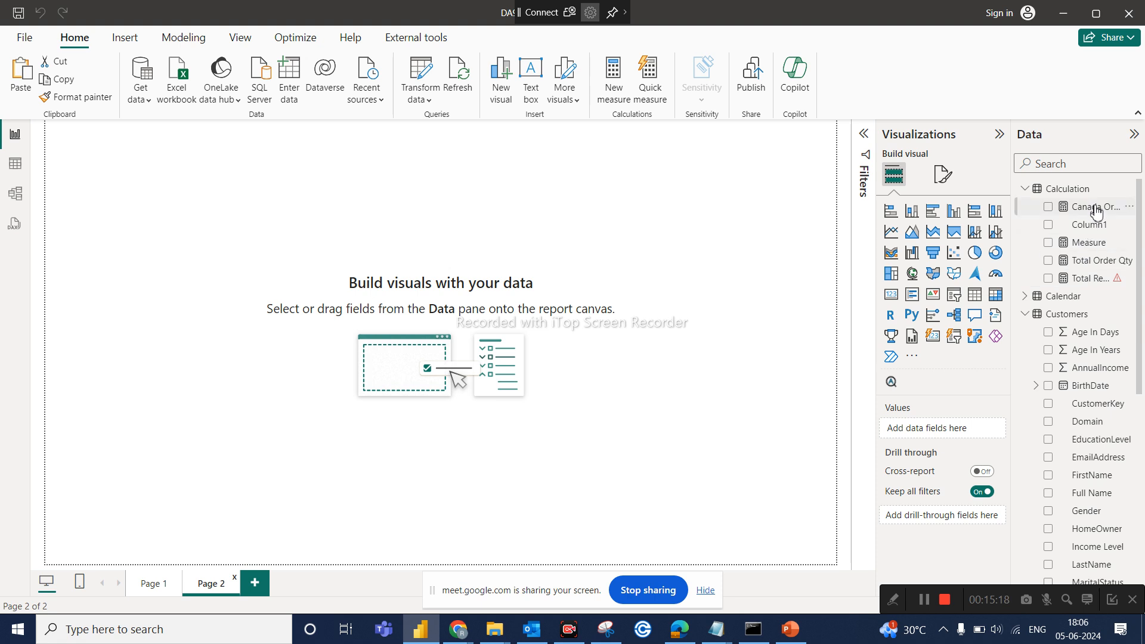
{"action": "left_click", "coordinate": [1068, 164]}
{"action": "type", "text": "cus"}
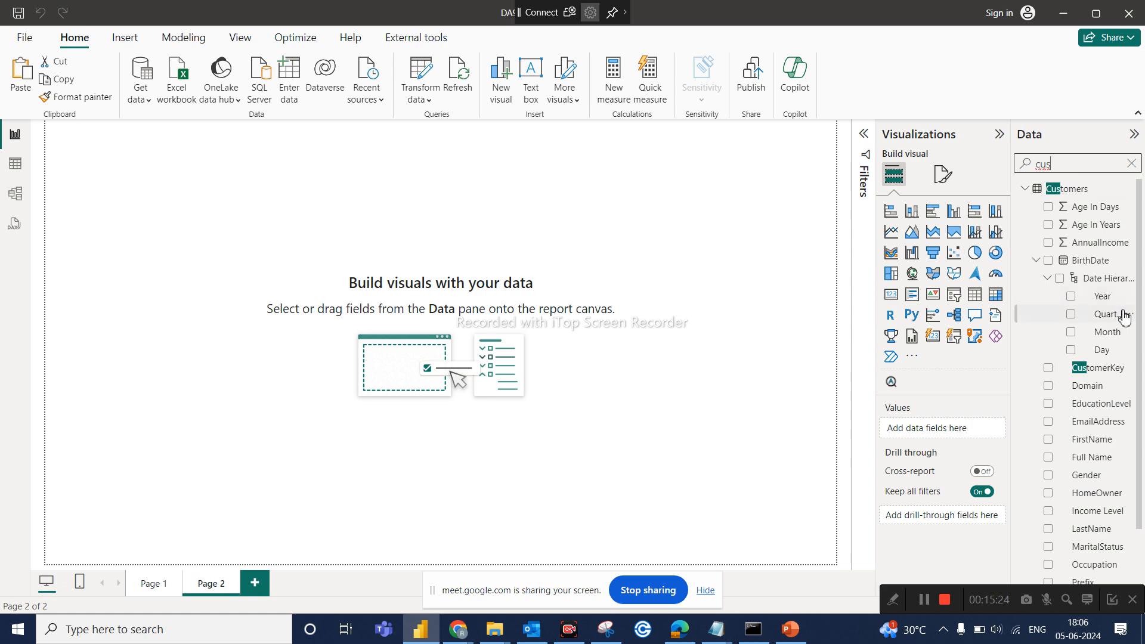
{"action": "scroll", "coordinate": [1116, 374], "scroll_direction": "down", "scroll_amount": 1}
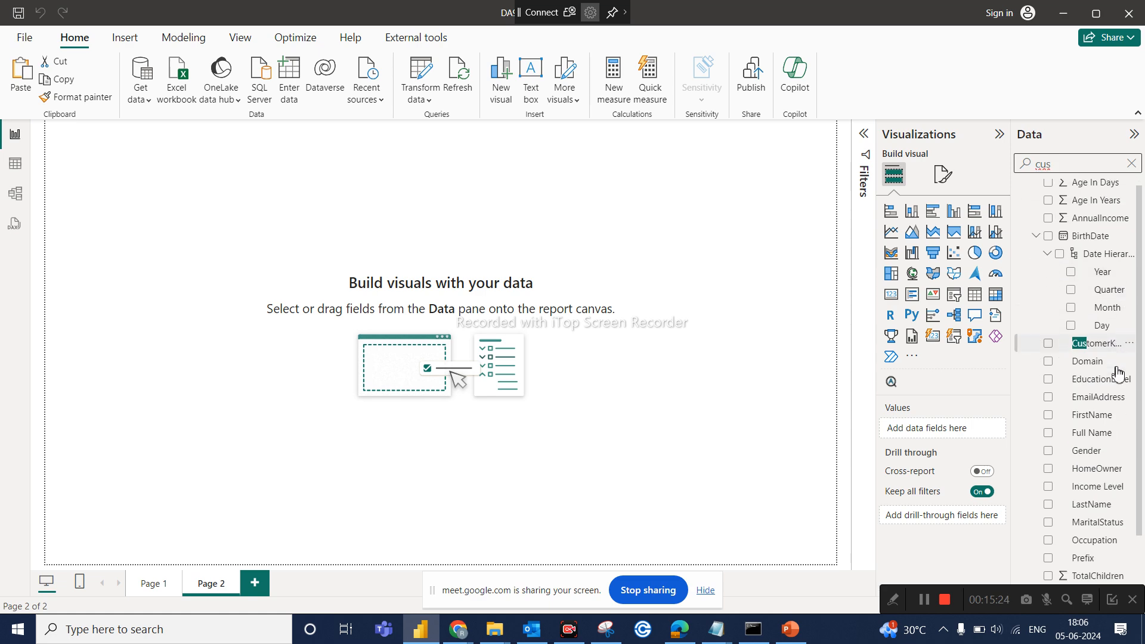
{"action": "scroll", "coordinate": [1116, 374], "scroll_direction": "up", "scroll_amount": 1}
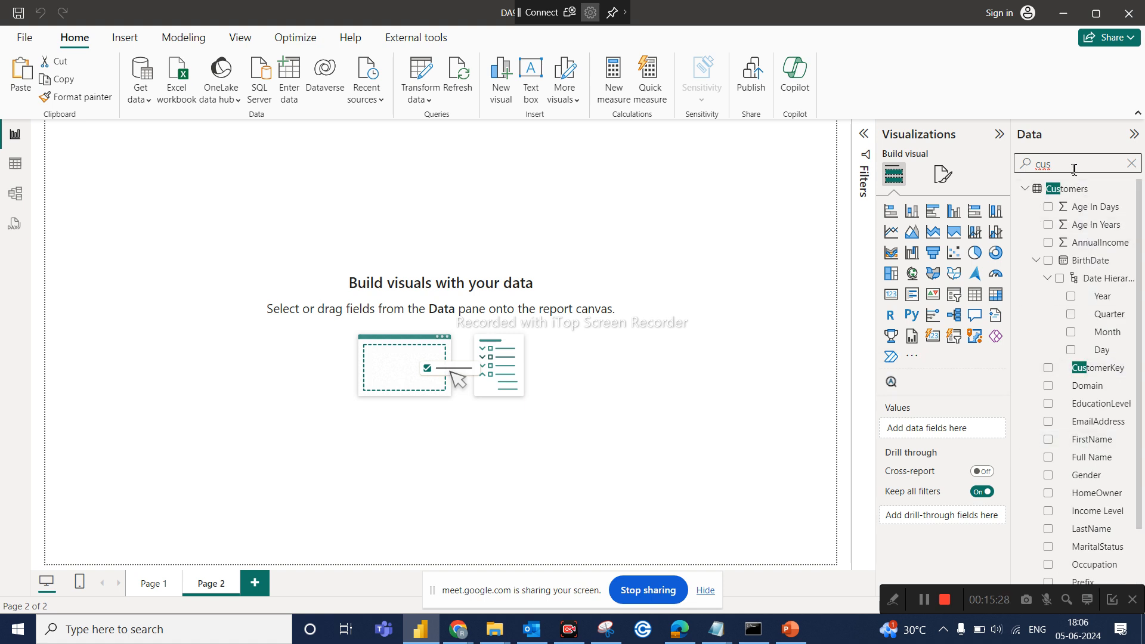
Search the data fields for "total" to find the customer count measure, and clear the search.
{"action": "key", "text": "BackSpace"}
{"action": "key", "text": "BackSpace"}
{"action": "key", "text": "BackSpace"}
{"action": "type", "text": "total"}
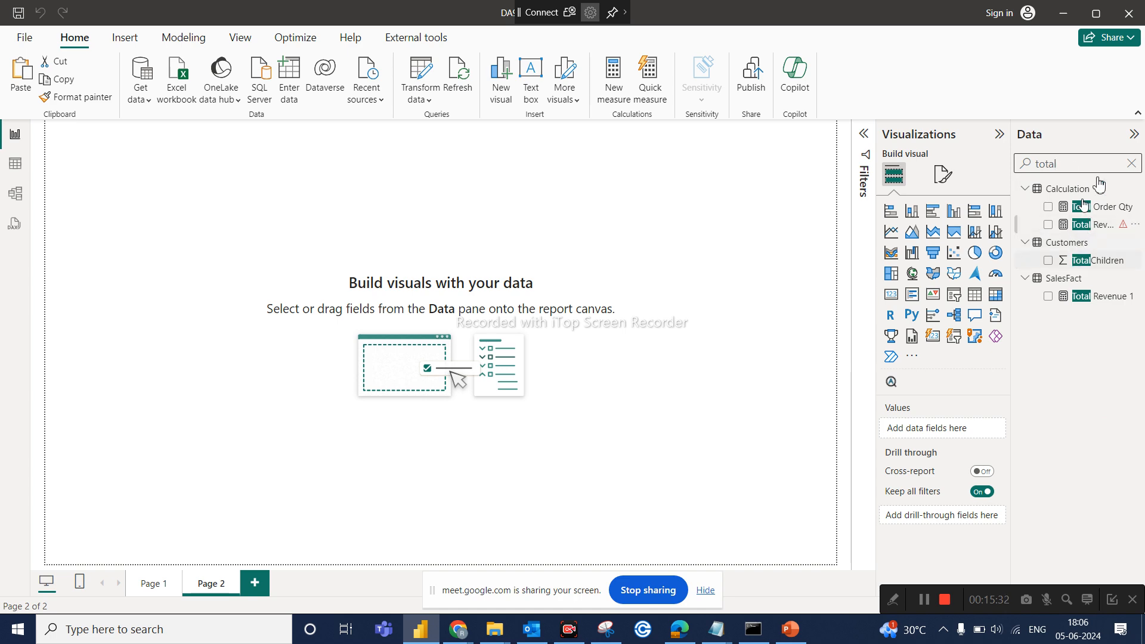
{"action": "left_click", "coordinate": [1132, 164]}
Create a measure in the Calculation table with the formula Total No of cust = count(Customers[CustomerKey]).
{"action": "left_click", "coordinate": [1128, 190]}
{"action": "left_click", "coordinate": [1046, 223]}
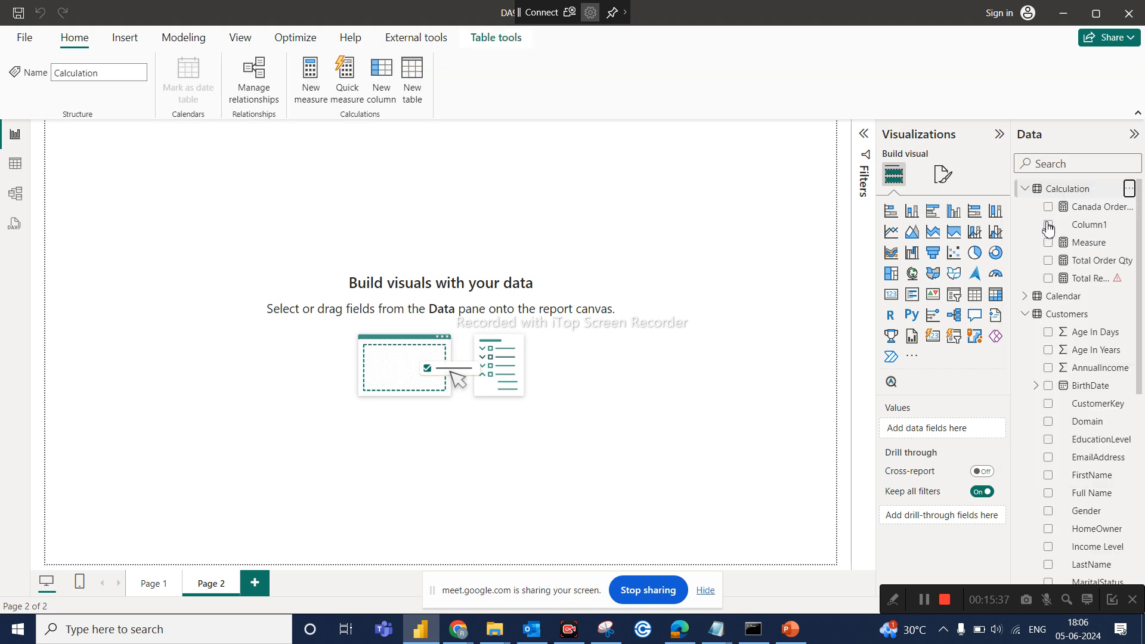
{"action": "left_click", "coordinate": [1133, 191]}
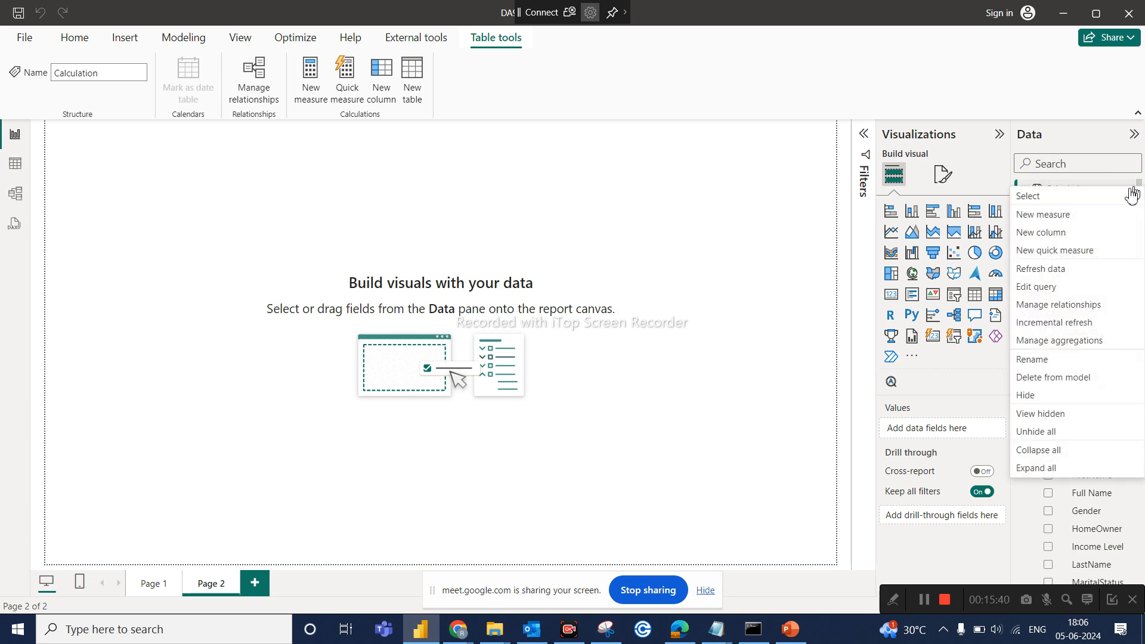
{"action": "left_click", "coordinate": [1069, 216]}
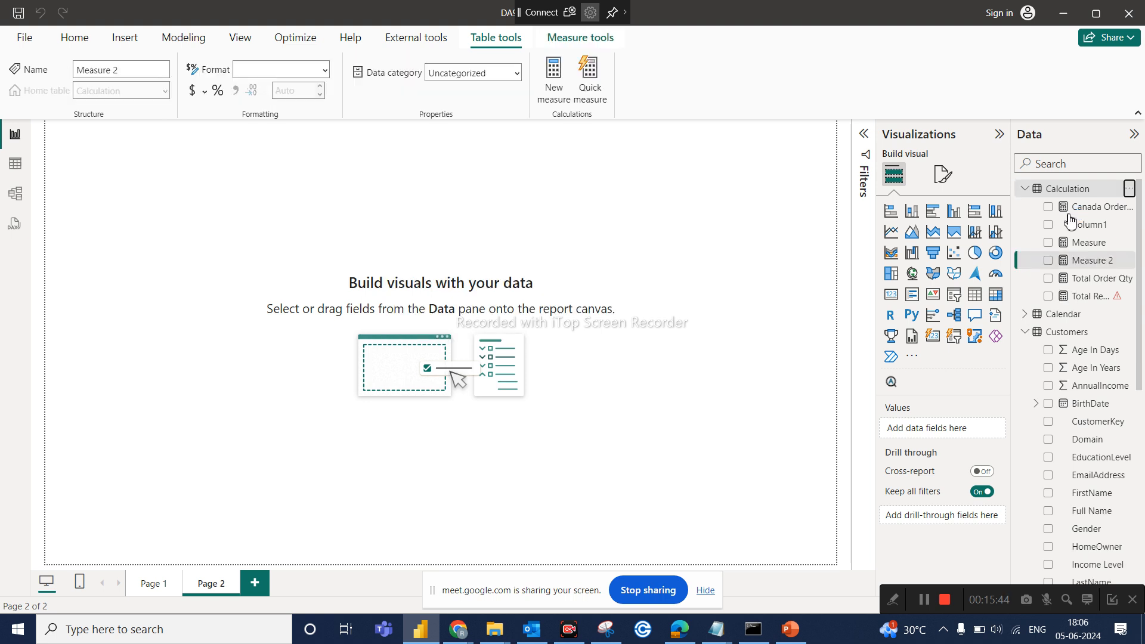
{"action": "type", "text": "Total No of c"}
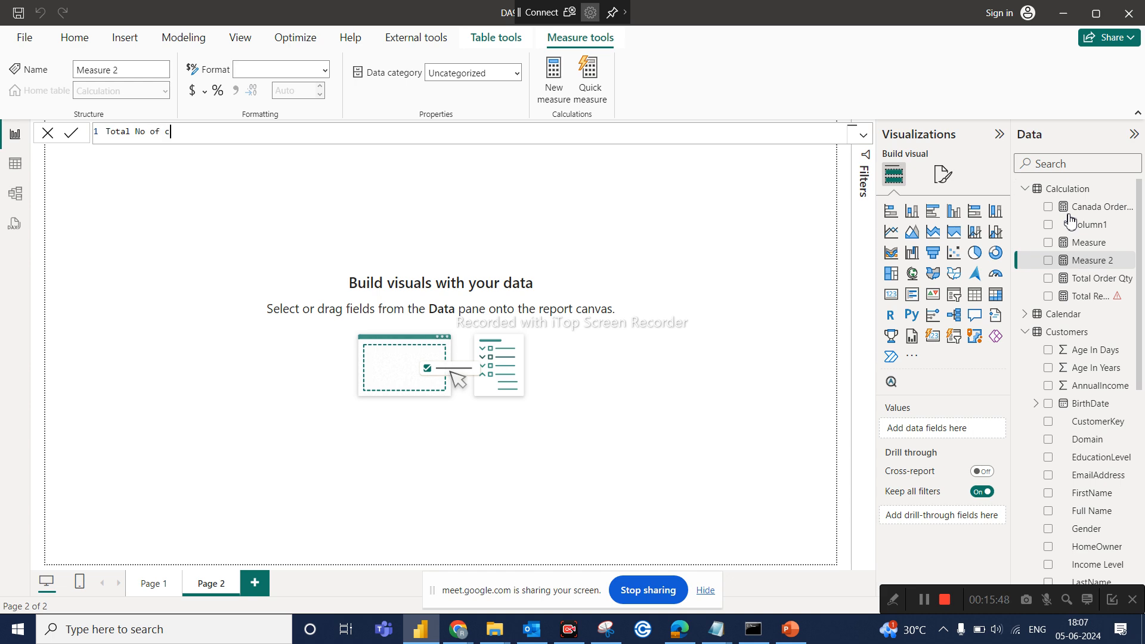
{"action": "type", "text": "ust = count"}
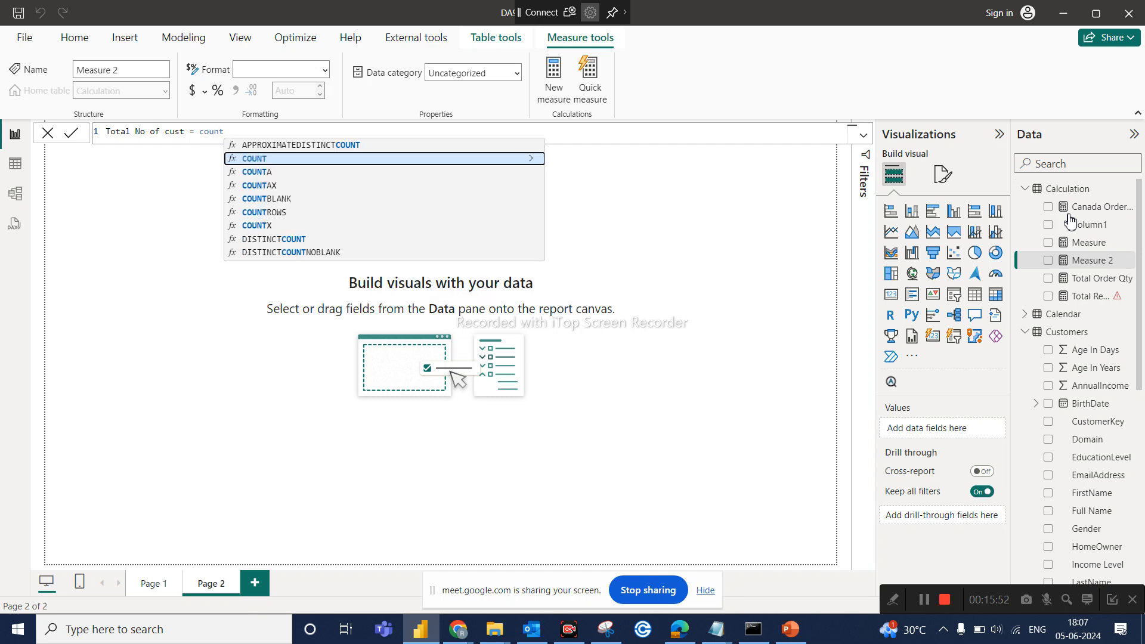
{"action": "type", "text": "(cust"}
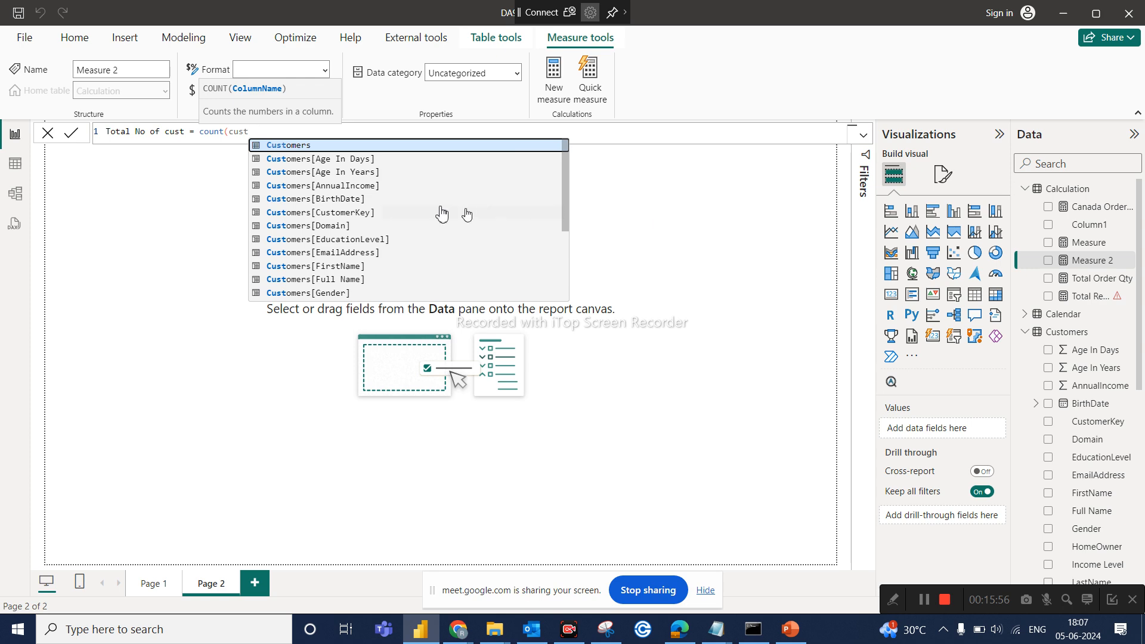
{"action": "left_click", "coordinate": [357, 217]}
{"action": "type", "text": ")"}
{"action": "key", "text": "Return"}
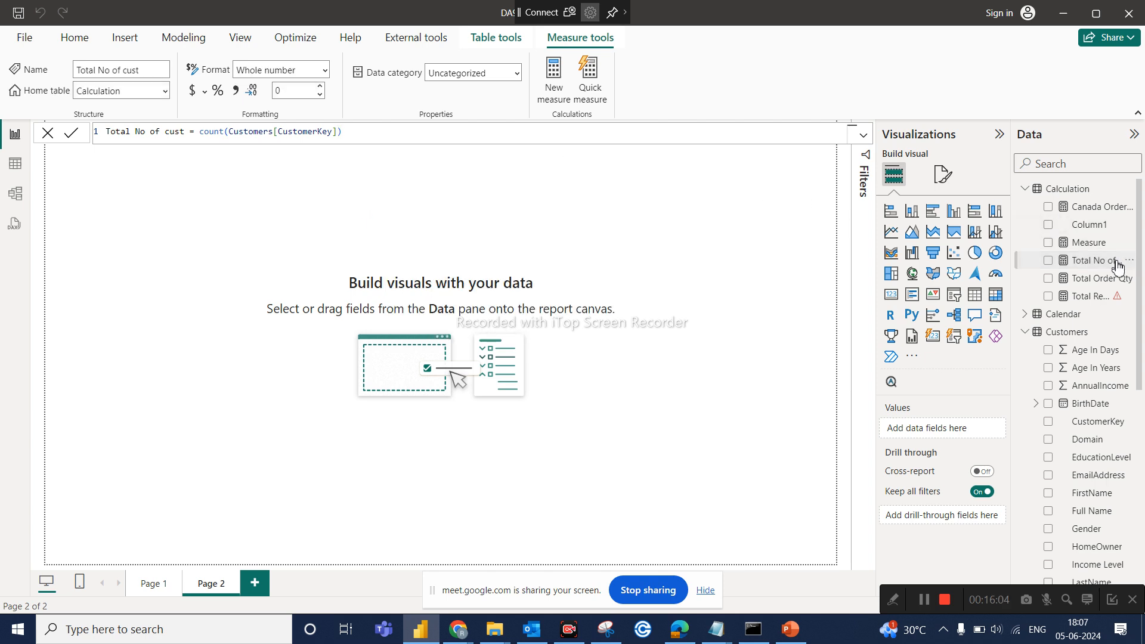
Show the Total No of cust measure as a card on Page 2, making it slightly wider and shorter and moving it down.
{"action": "left_click_drag", "start_coordinate": [1113, 266], "coordinate": [534, 234]}
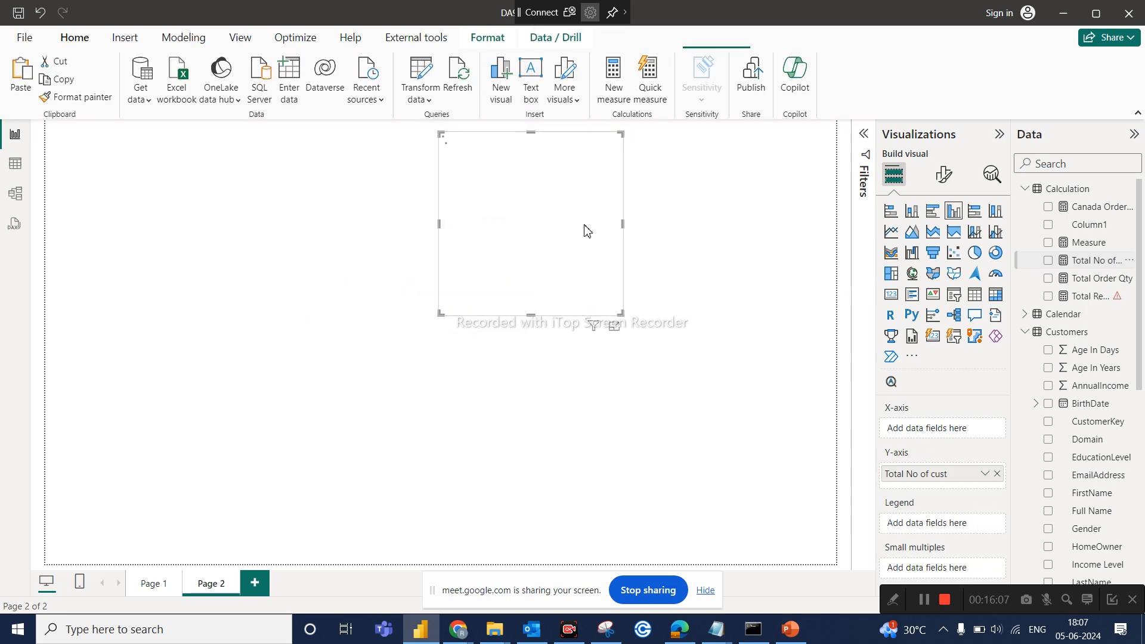
{"action": "left_click", "coordinate": [891, 294]}
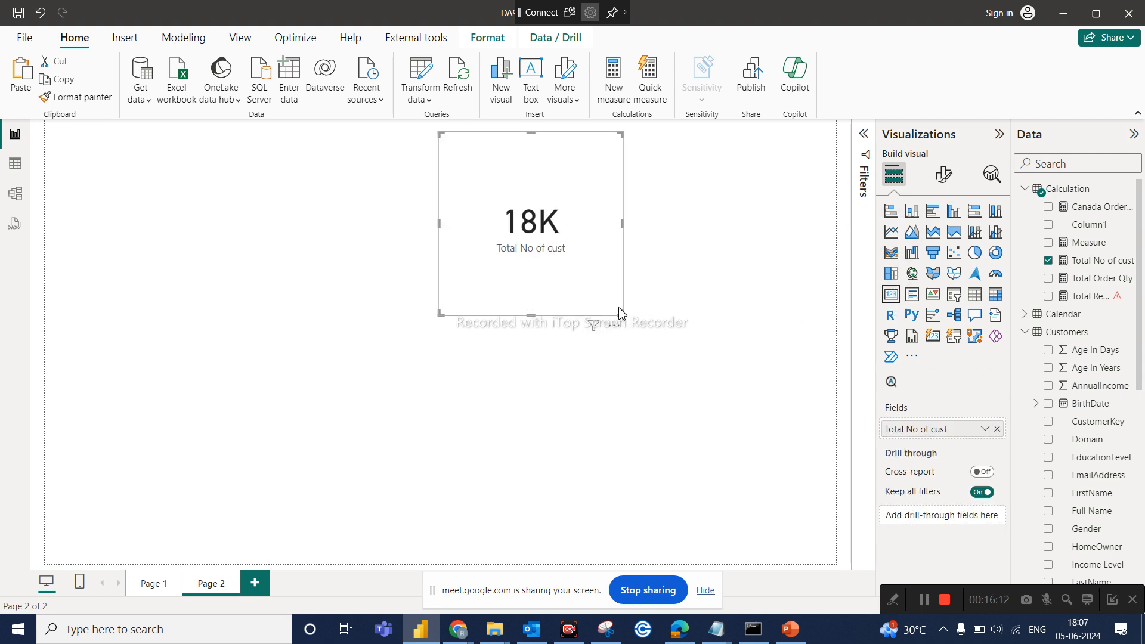
{"action": "left_click_drag", "start_coordinate": [623, 315], "coordinate": [634, 288]}
{"action": "left_click_drag", "start_coordinate": [596, 256], "coordinate": [599, 308]}
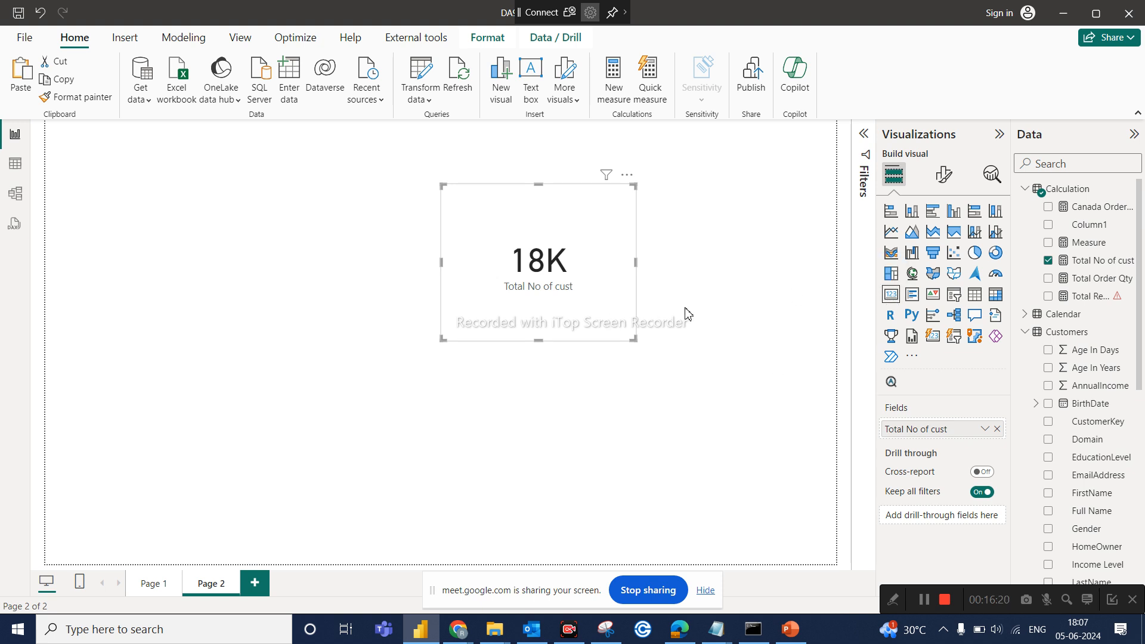
Set the callout value's display units to None on the Total No of cust card.
{"action": "left_click", "coordinate": [946, 178]}
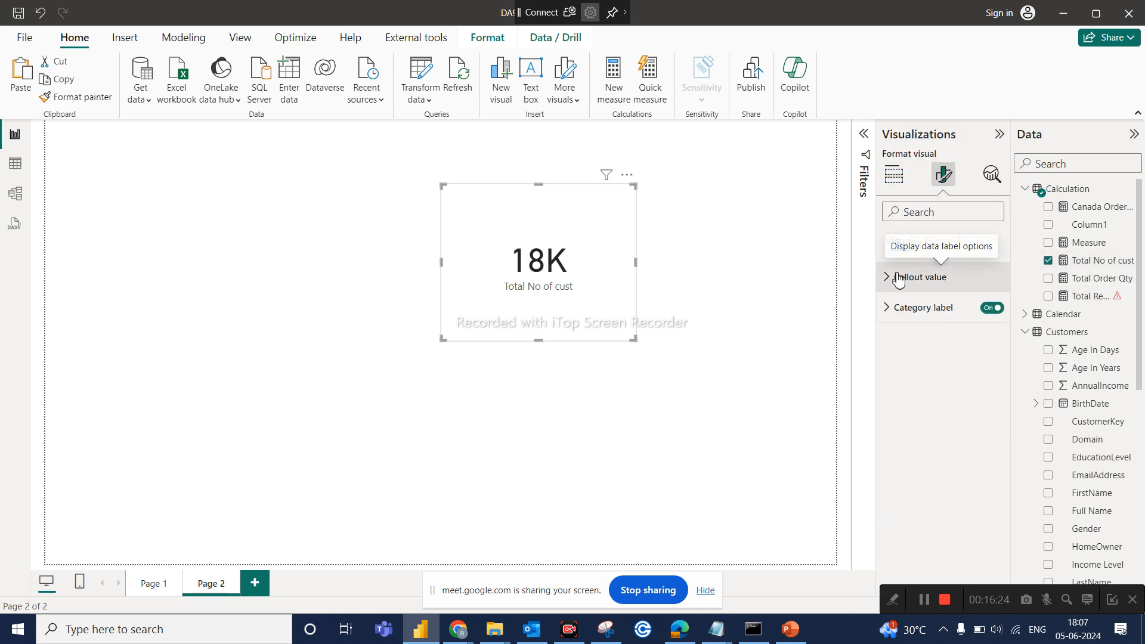
{"action": "left_click", "coordinate": [901, 277]}
{"action": "left_click", "coordinate": [909, 428]}
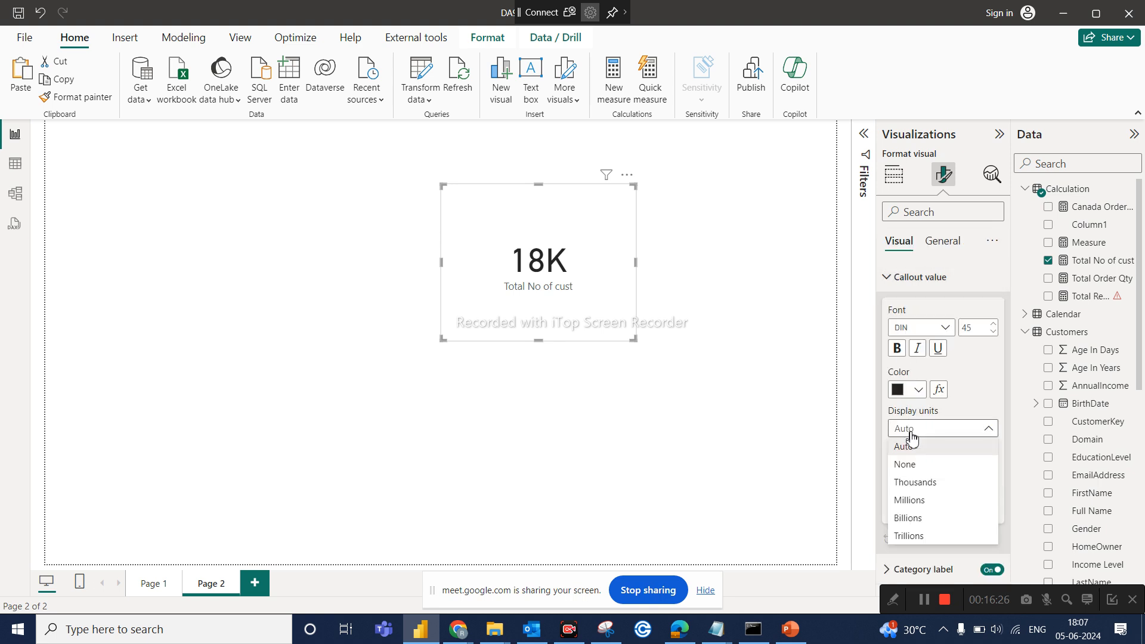
{"action": "left_click", "coordinate": [916, 483]}
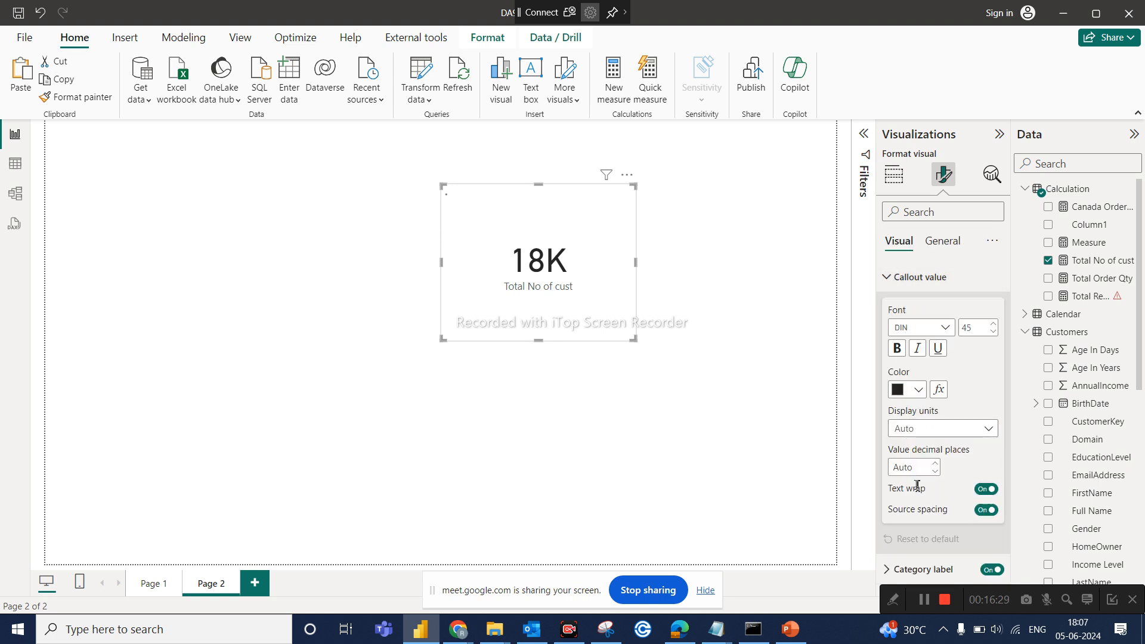
{"action": "left_click", "coordinate": [929, 434]}
{"action": "key", "text": "Escape"}
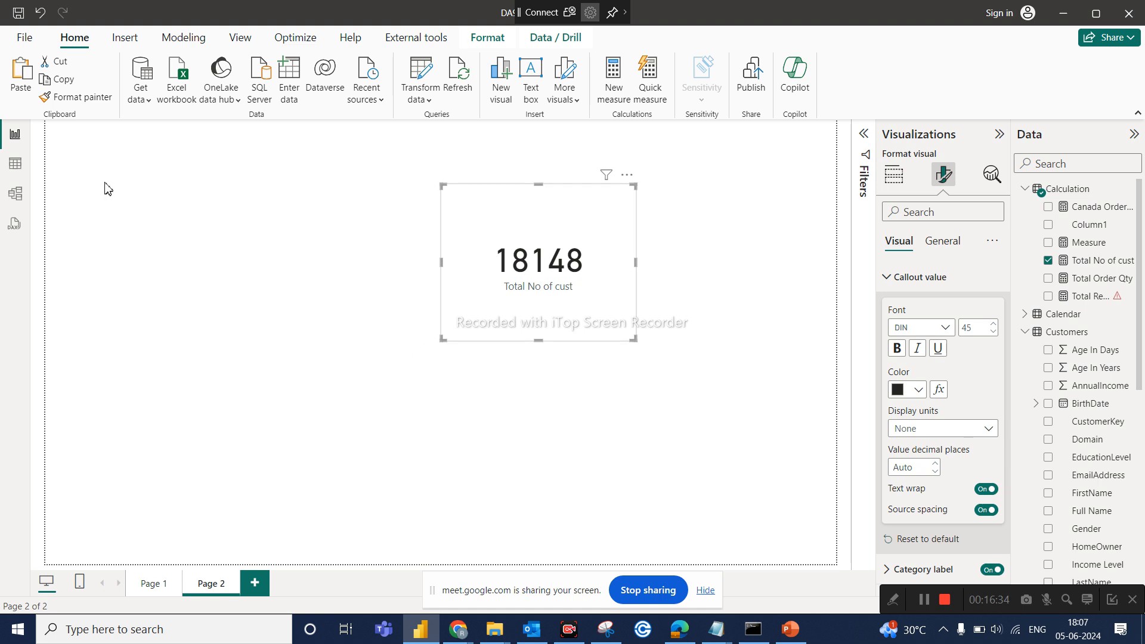
Check the card against the CustomerKey column of the Customers table in Table view, and return to the report.
{"action": "left_click", "coordinate": [15, 163]}
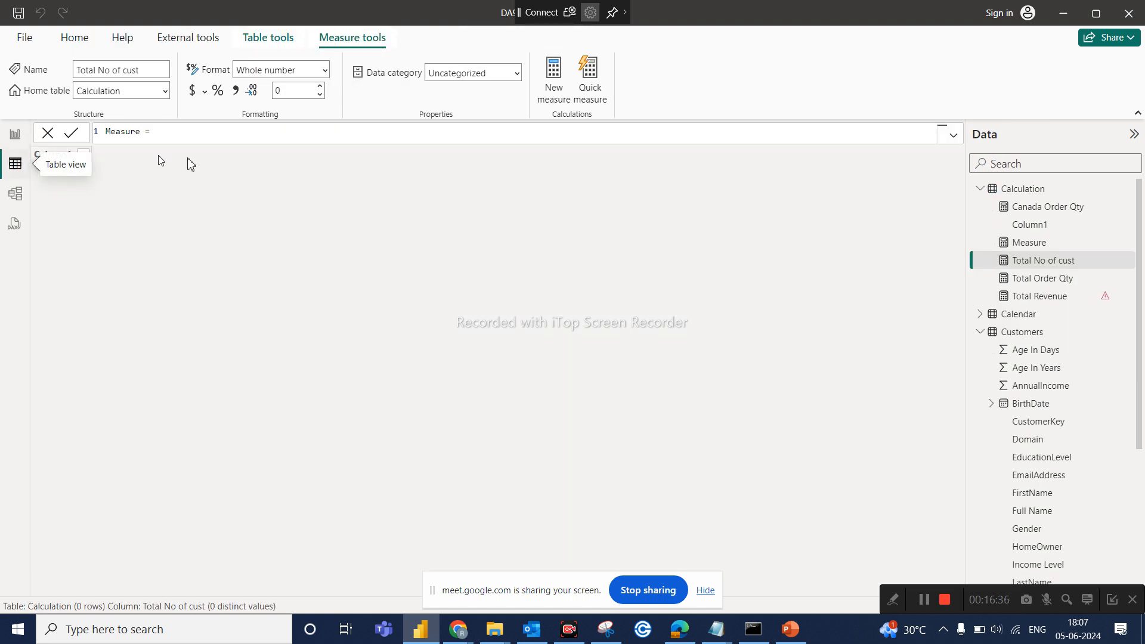
{"action": "left_click", "coordinate": [1024, 334]}
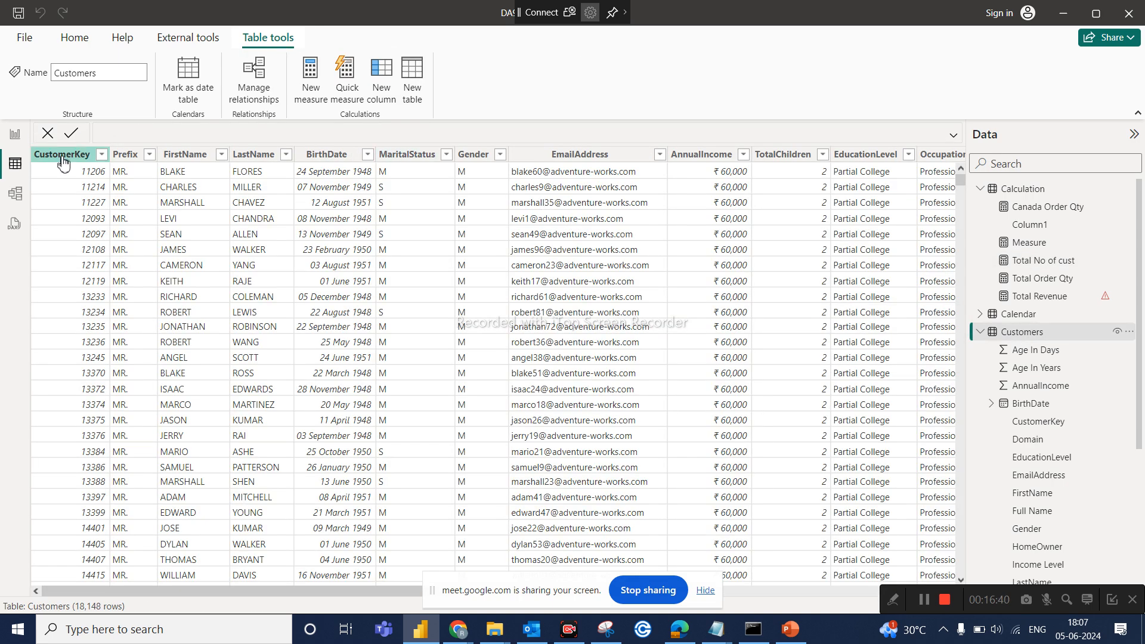
{"action": "left_click", "coordinate": [62, 156]}
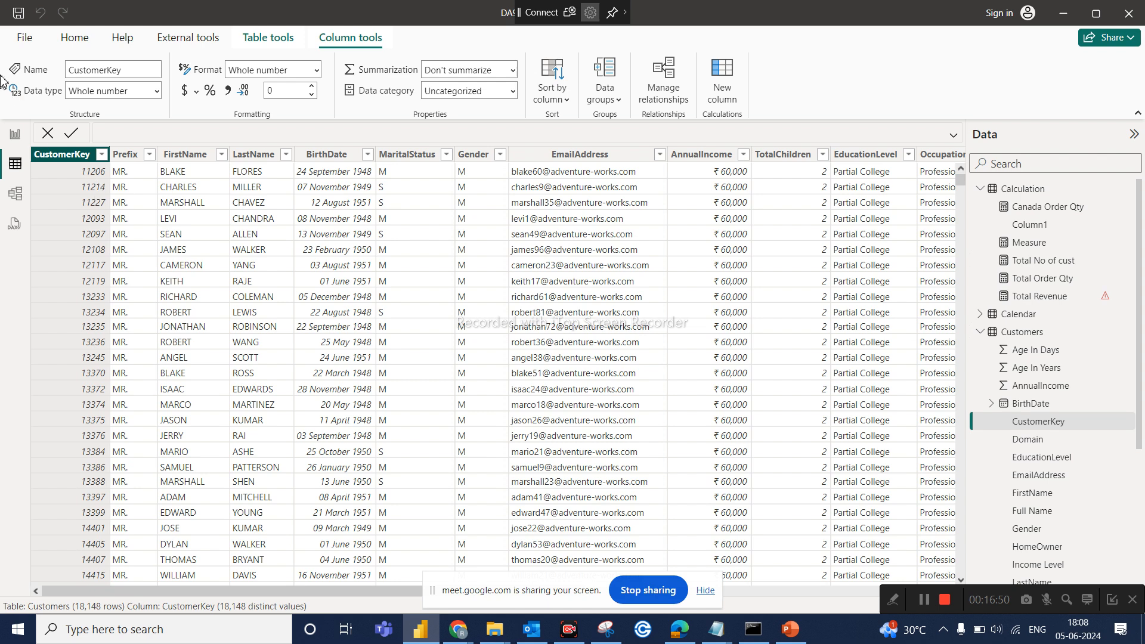
{"action": "left_click", "coordinate": [16, 134]}
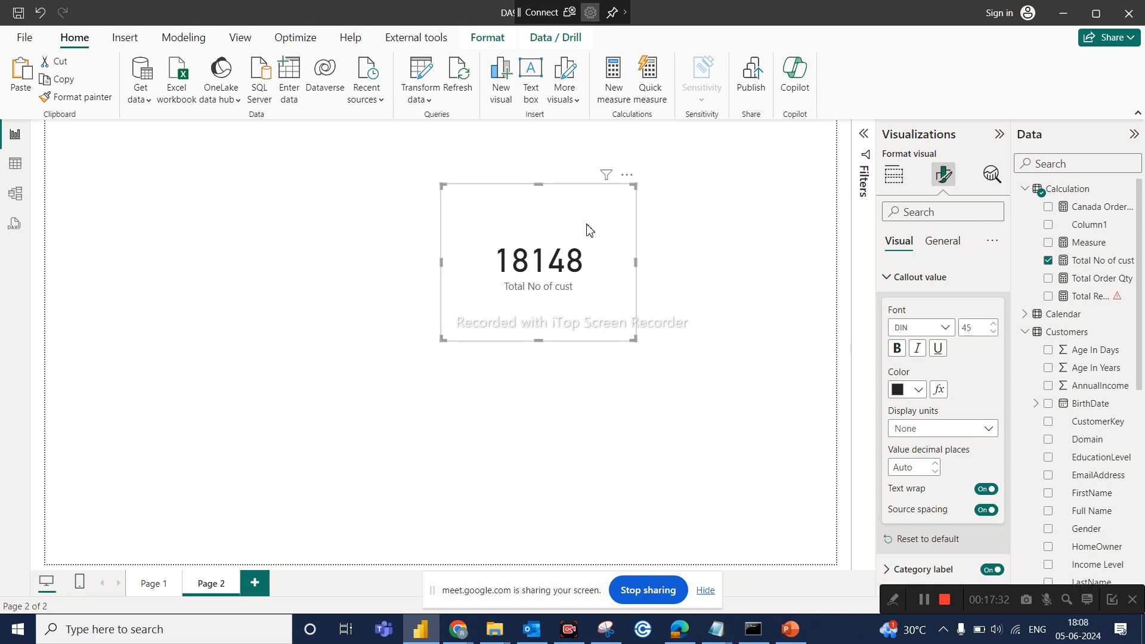
Move the Total No of cust card down and to the left on Page 2.
{"action": "left_click_drag", "start_coordinate": [589, 265], "coordinate": [534, 323]}
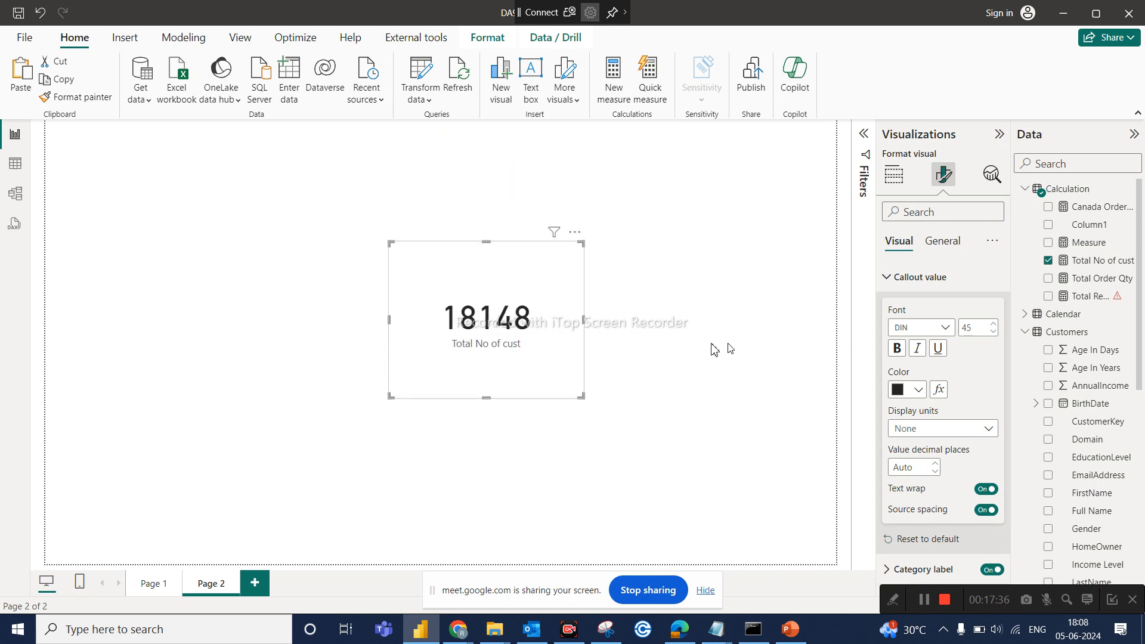
{"action": "left_click_drag", "start_coordinate": [536, 312], "coordinate": [521, 361]}
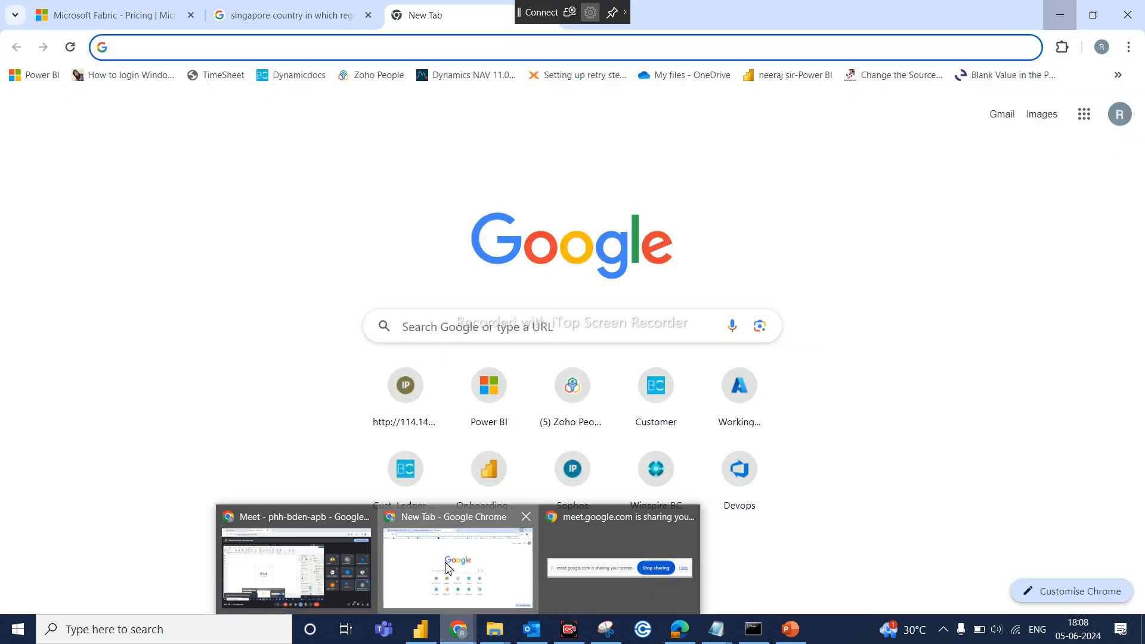
Switch to Chrome, search Google for "dax guide" and open the DAX Guide website.
{"action": "left_click", "coordinate": [447, 518]}
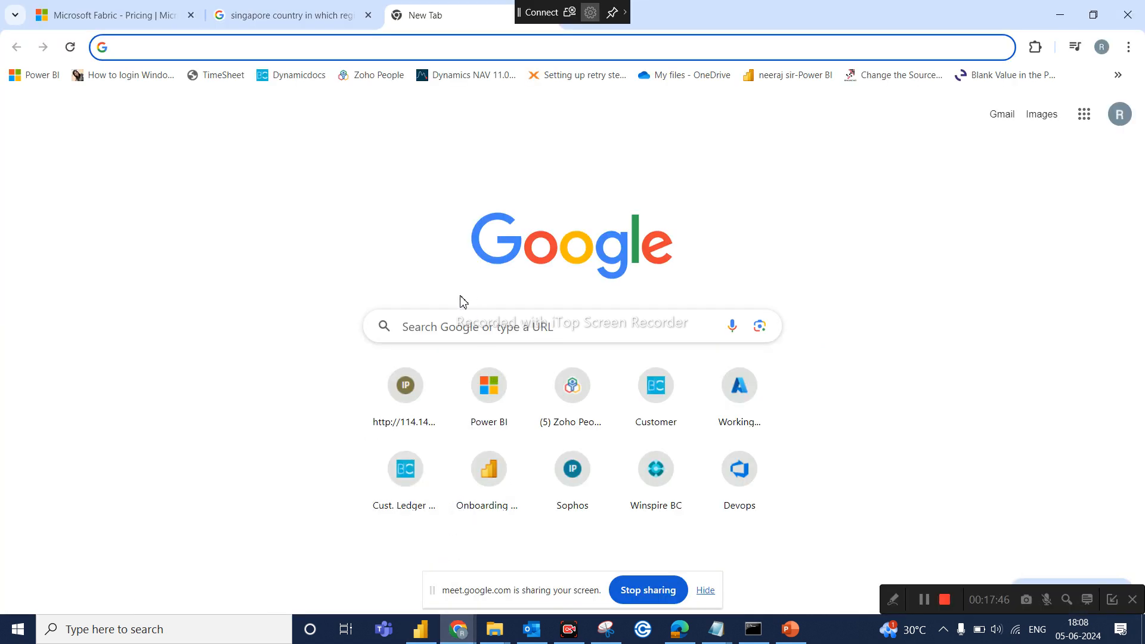
{"action": "left_click", "coordinate": [433, 341]}
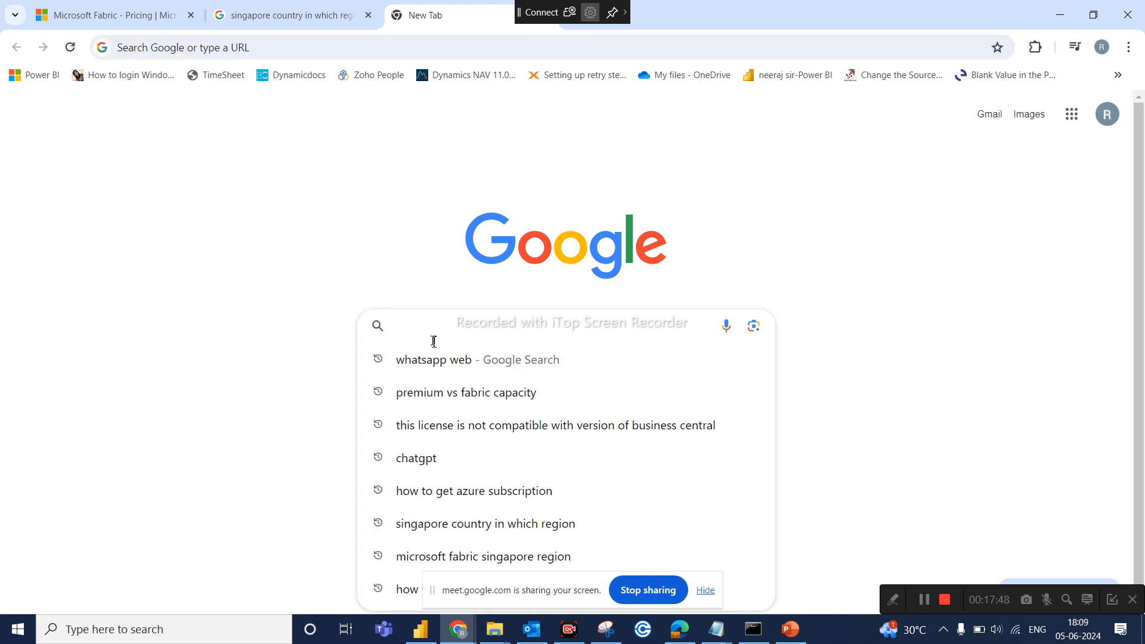
{"action": "type", "text": "dax"}
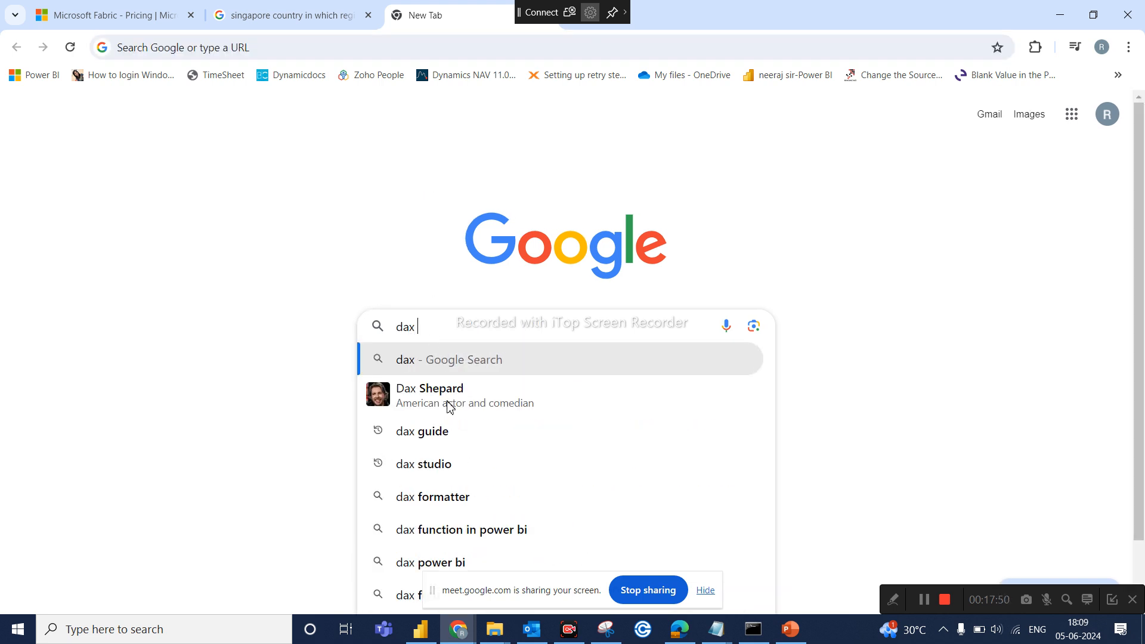
{"action": "left_click", "coordinate": [437, 432]}
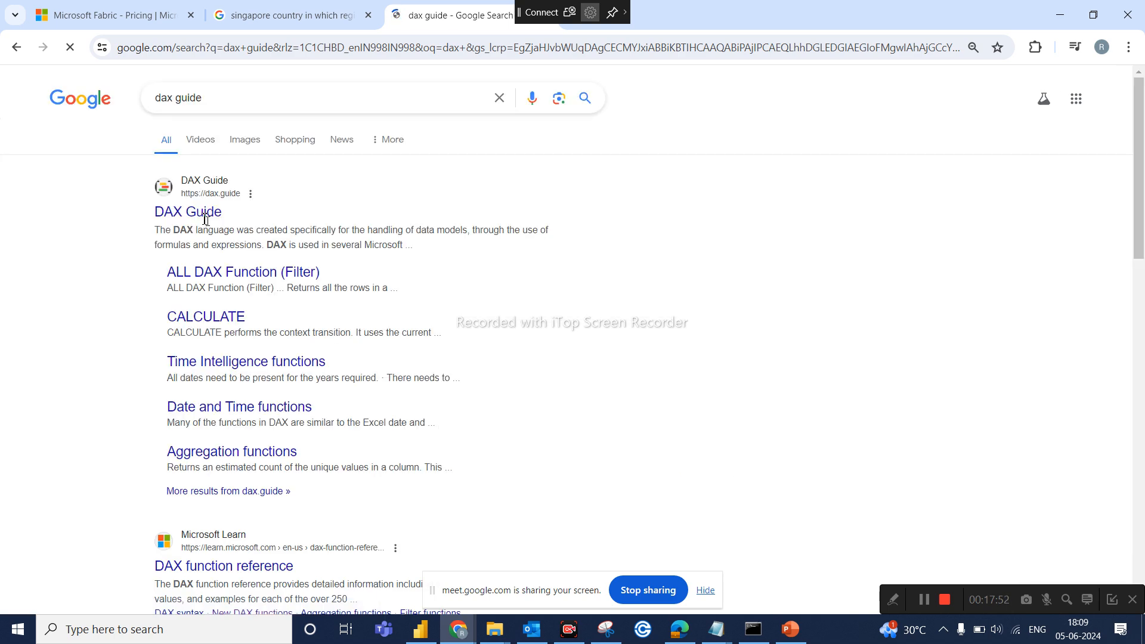
{"action": "left_click", "coordinate": [189, 213]}
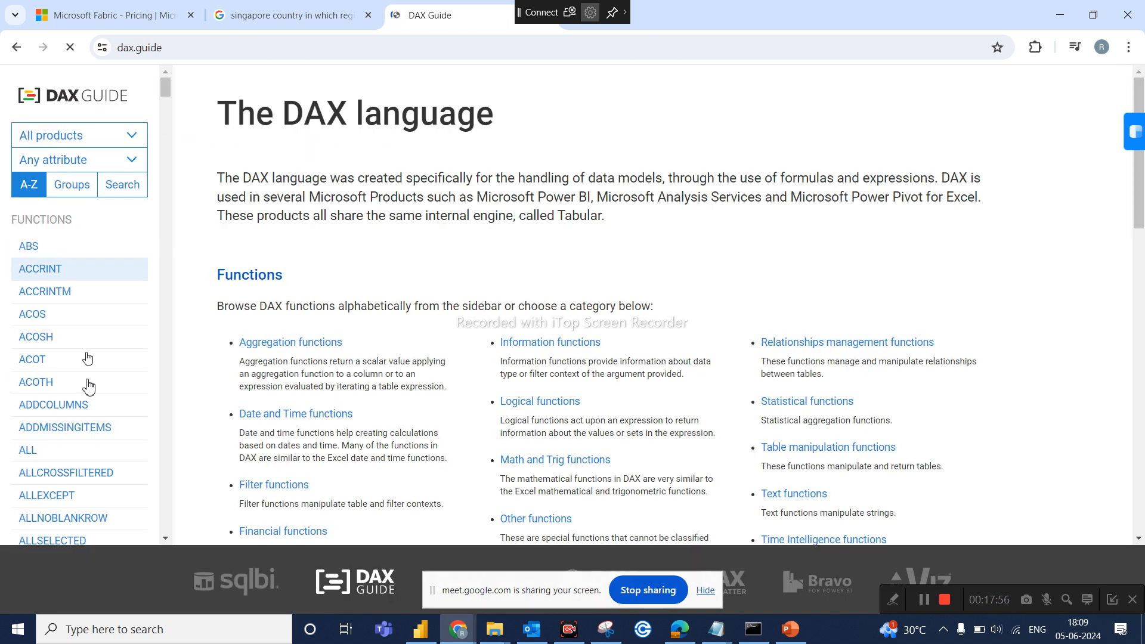
Browse the alphabetical list of DAX functions on DAX Guide, down to the functions starting with F and back to the beginning.
{"action": "scroll", "coordinate": [69, 453], "scroll_direction": "down", "scroll_amount": 5}
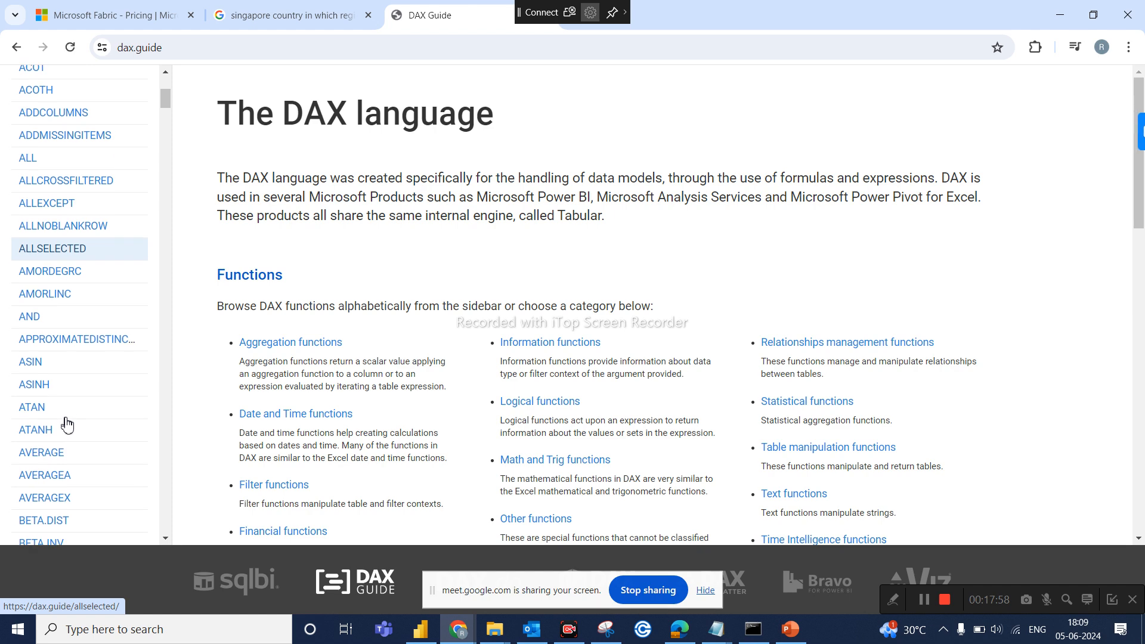
{"action": "scroll", "coordinate": [67, 425], "scroll_direction": "down", "scroll_amount": 20}
{"action": "scroll", "coordinate": [67, 425], "scroll_direction": "down", "scroll_amount": 20}
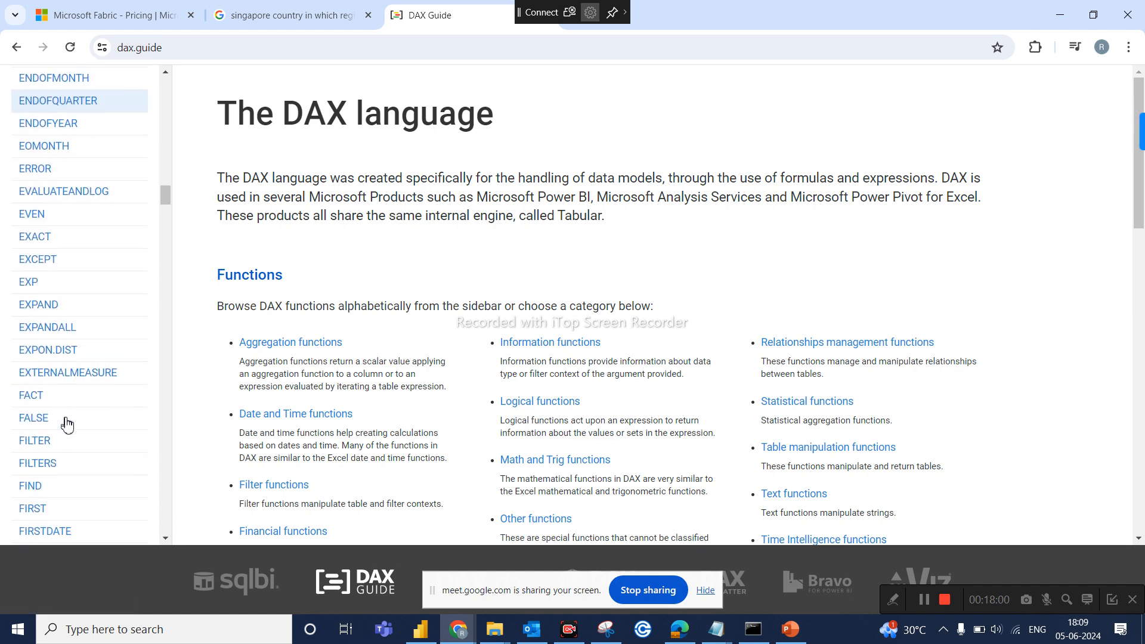
{"action": "scroll", "coordinate": [66, 424], "scroll_direction": "down", "scroll_amount": 6}
{"action": "scroll", "coordinate": [66, 424], "scroll_direction": "up", "scroll_amount": 20}
{"action": "scroll", "coordinate": [67, 425], "scroll_direction": "up", "scroll_amount": 20}
{"action": "scroll", "coordinate": [67, 425], "scroll_direction": "up", "scroll_amount": 12}
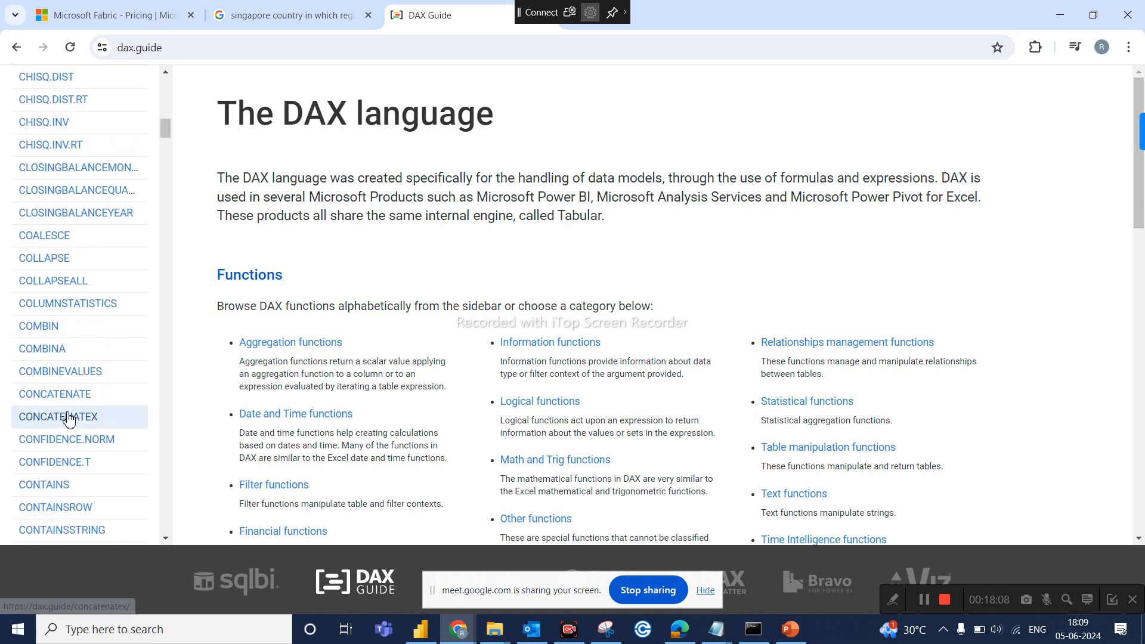
{"action": "scroll", "coordinate": [68, 419], "scroll_direction": "up", "scroll_amount": 6}
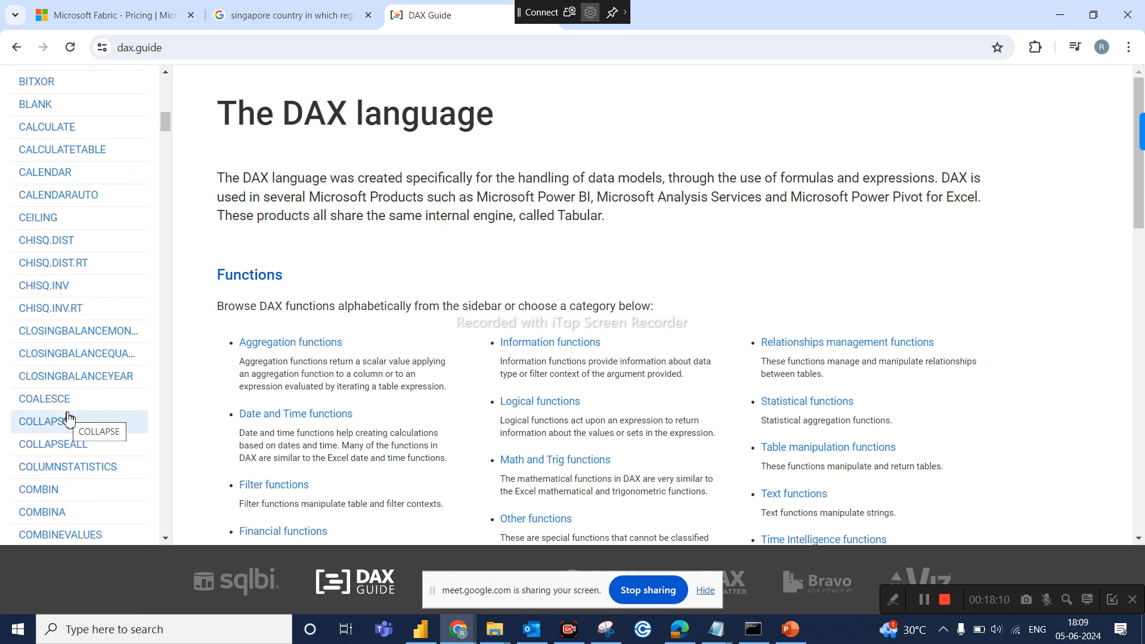
{"action": "scroll", "coordinate": [125, 229], "scroll_direction": "up", "scroll_amount": 4}
{"action": "scroll", "coordinate": [125, 230], "scroll_direction": "up", "scroll_amount": 2}
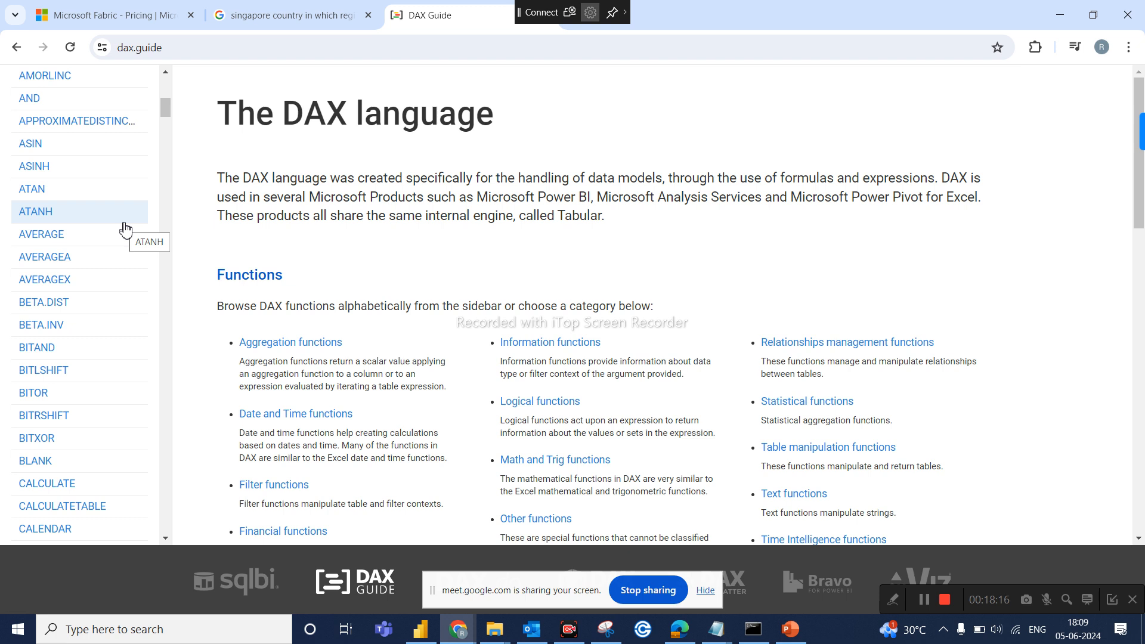
{"action": "scroll", "coordinate": [113, 202], "scroll_direction": "up", "scroll_amount": 8}
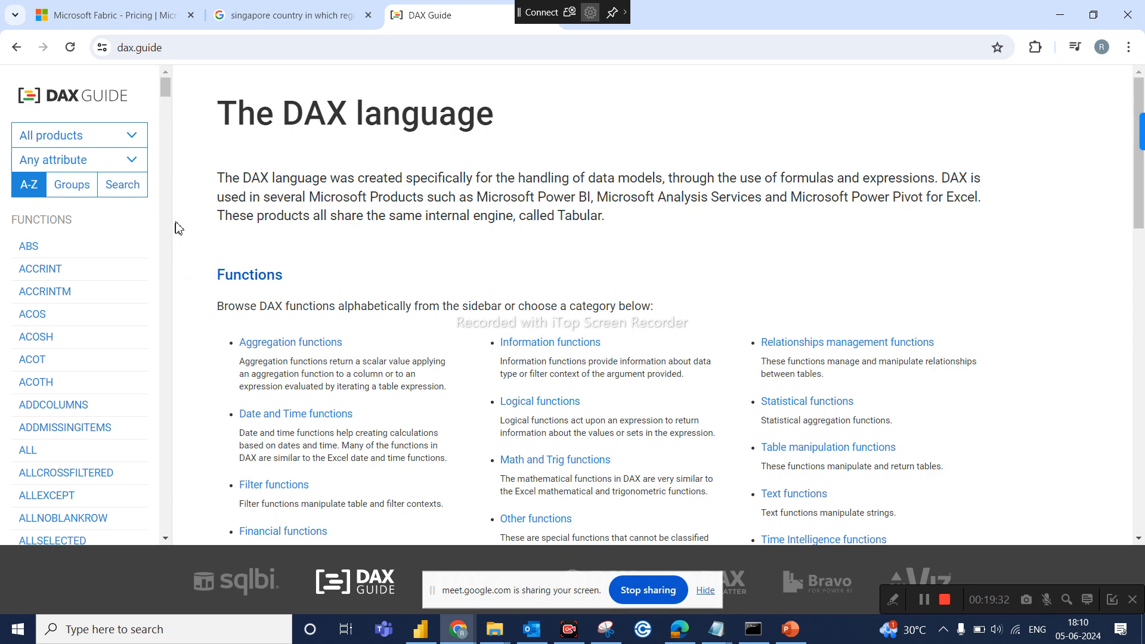
Find CALCULATE in the alphabetical function list and open its reference page.
{"action": "scroll", "coordinate": [143, 292], "scroll_direction": "down", "scroll_amount": 15}
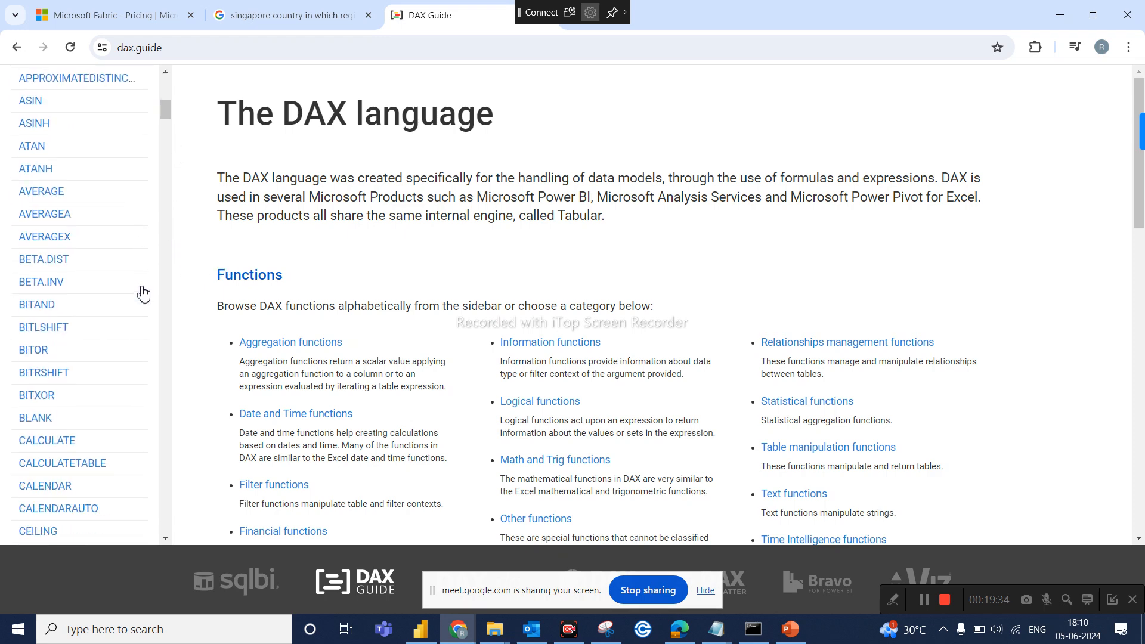
{"action": "scroll", "coordinate": [143, 292], "scroll_direction": "up", "scroll_amount": 2}
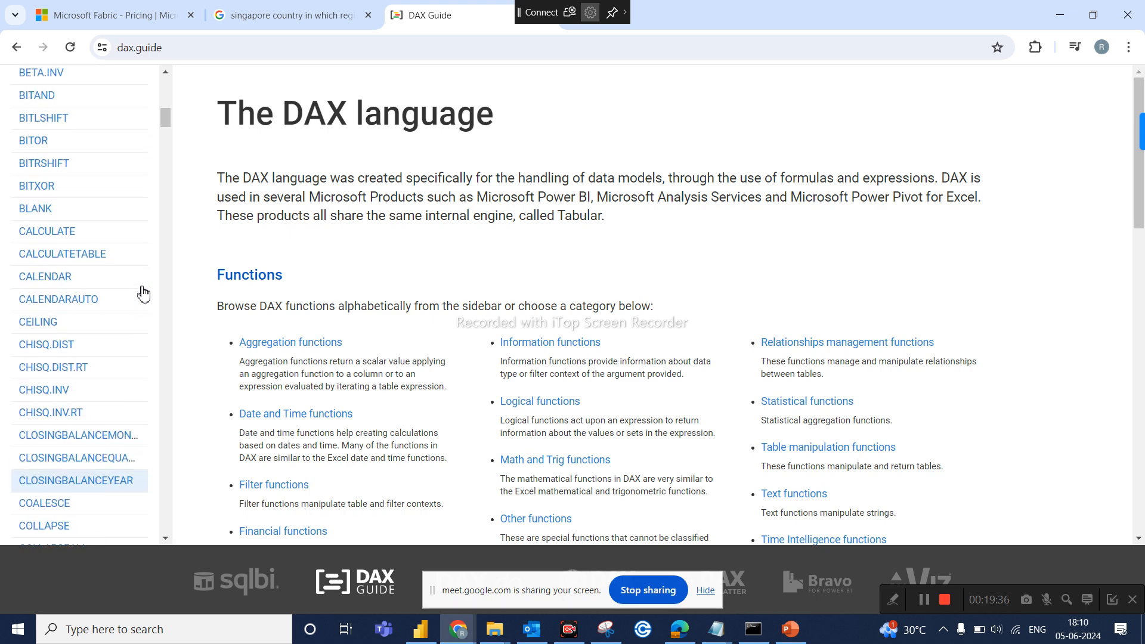
{"action": "scroll", "coordinate": [143, 292], "scroll_direction": "down", "scroll_amount": 1}
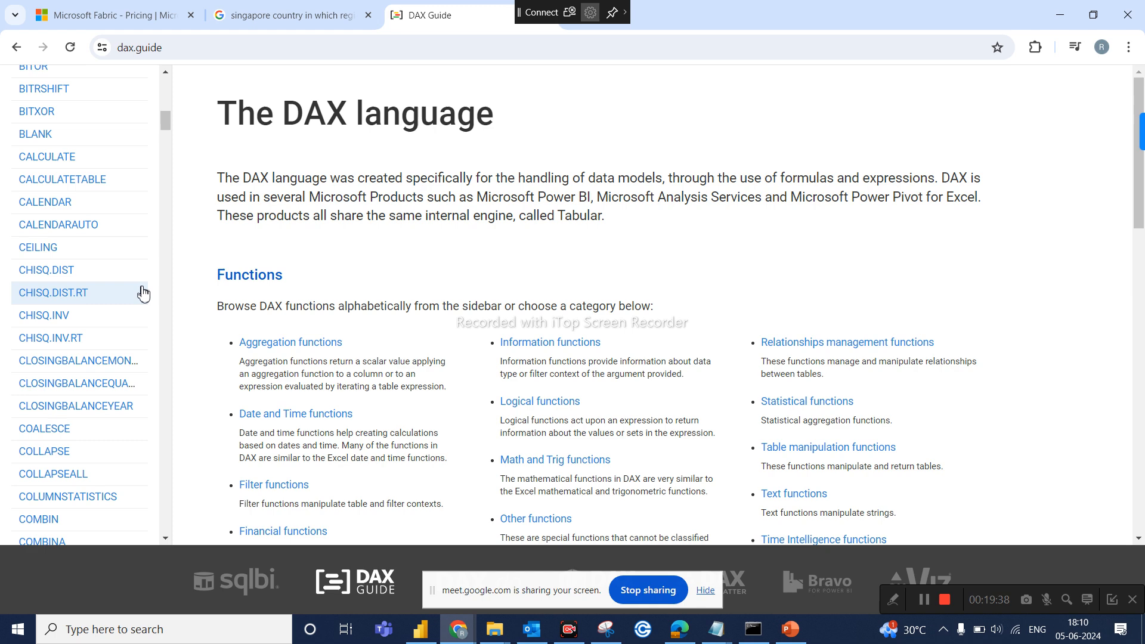
{"action": "left_click", "coordinate": [65, 144]}
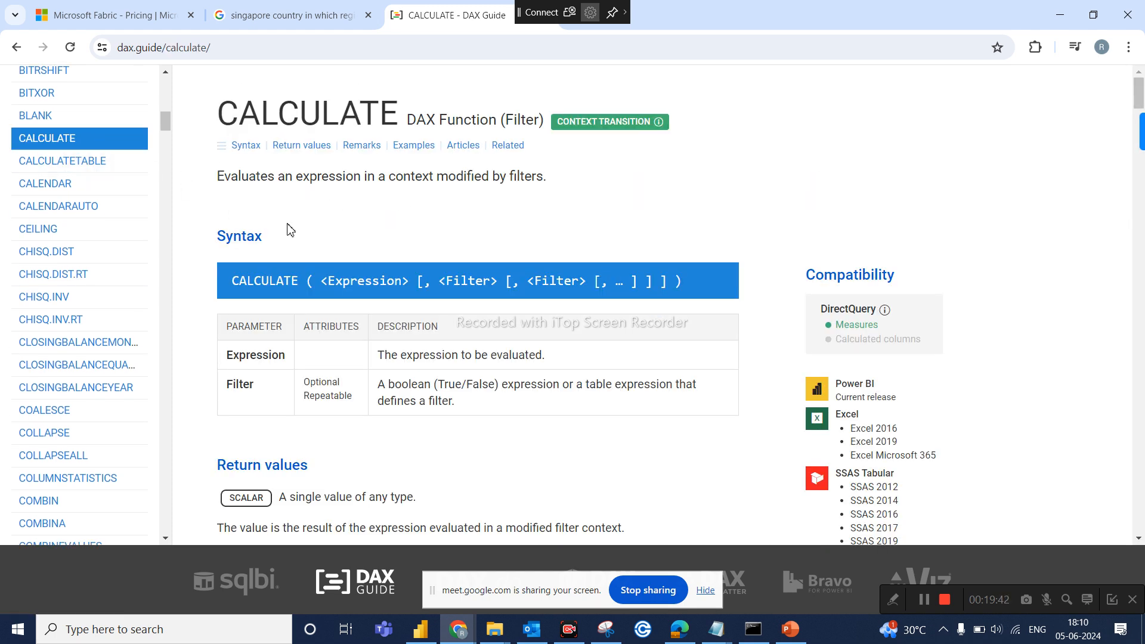
Read the CALCULATE page's syntax, parameters, filter remarks and evaluation steps, through to the Red Sales example.
{"action": "scroll", "coordinate": [382, 386], "scroll_direction": "down", "scroll_amount": 1}
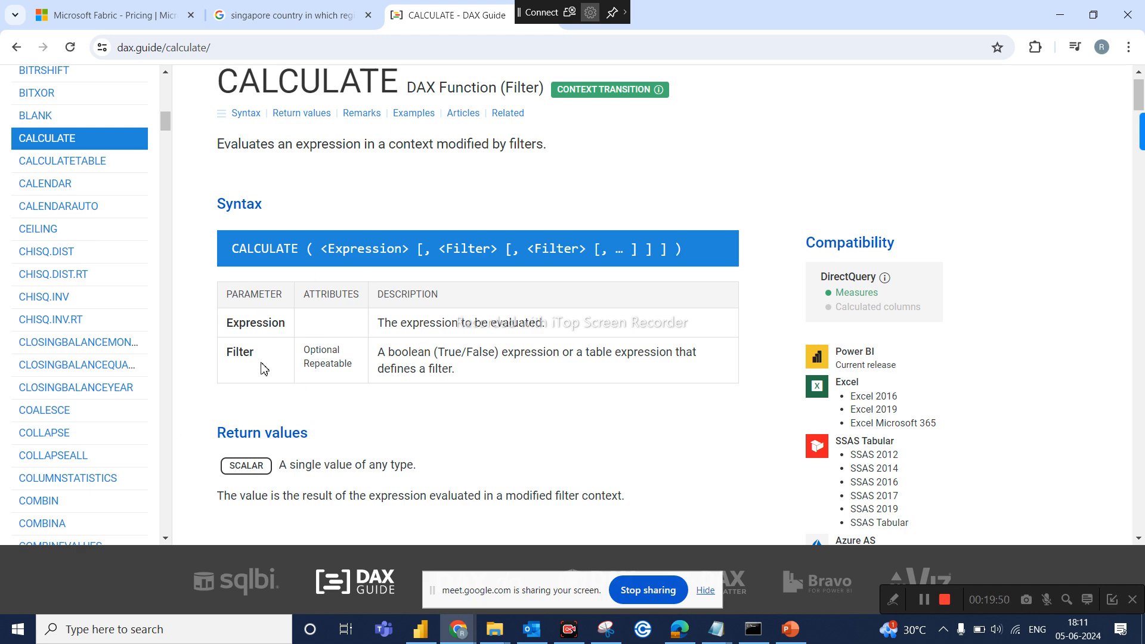
{"action": "scroll", "coordinate": [410, 390], "scroll_direction": "down", "scroll_amount": 3}
{"action": "scroll", "coordinate": [410, 390], "scroll_direction": "down", "scroll_amount": 4}
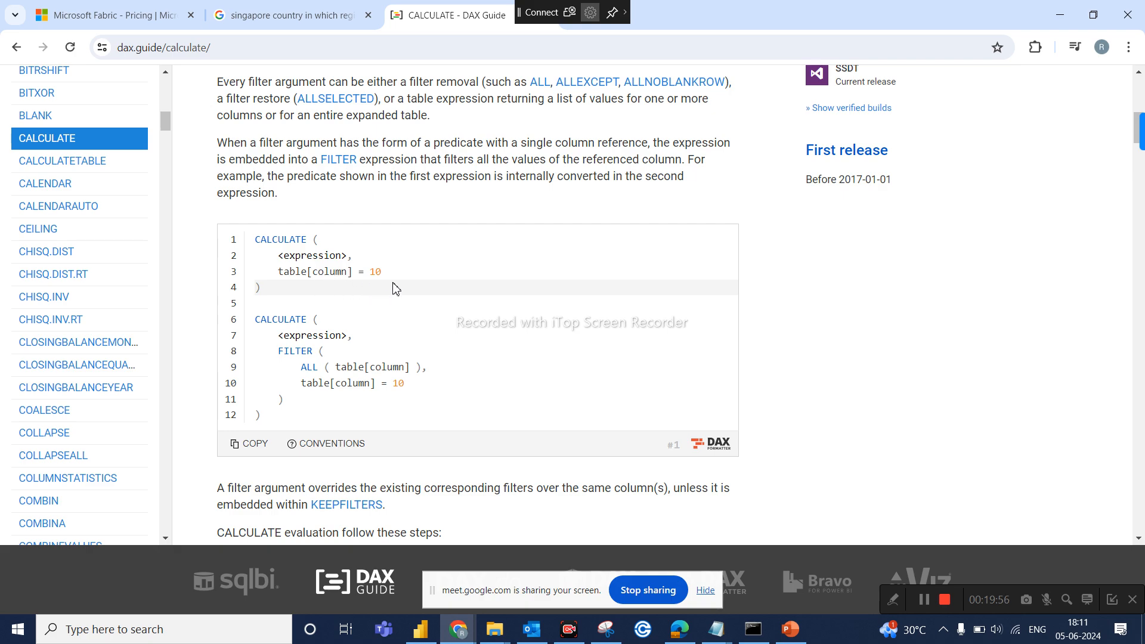
{"action": "scroll", "coordinate": [358, 327], "scroll_direction": "down", "scroll_amount": 3}
{"action": "scroll", "coordinate": [358, 330], "scroll_direction": "down", "scroll_amount": 9}
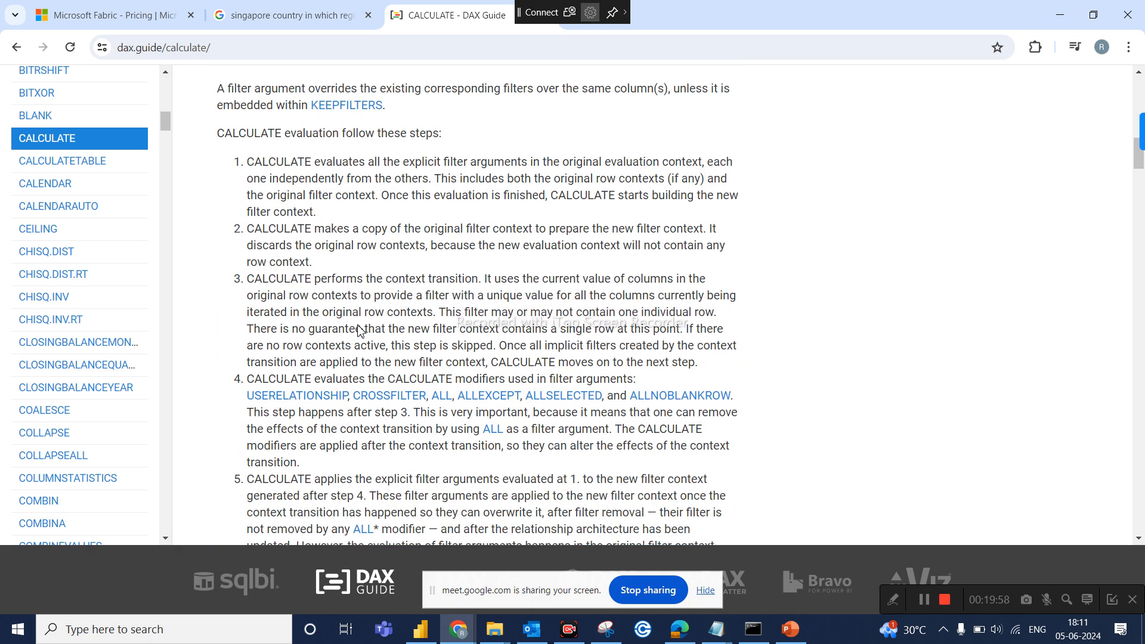
{"action": "scroll", "coordinate": [358, 328], "scroll_direction": "down", "scroll_amount": 10}
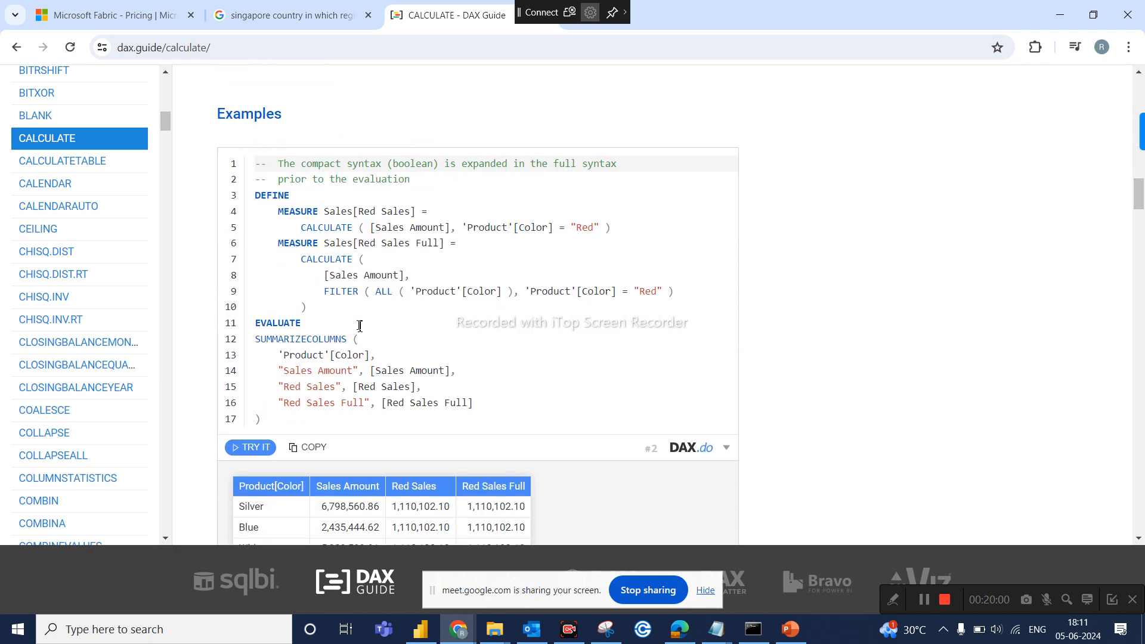
{"action": "scroll", "coordinate": [358, 327], "scroll_direction": "up", "scroll_amount": 5}
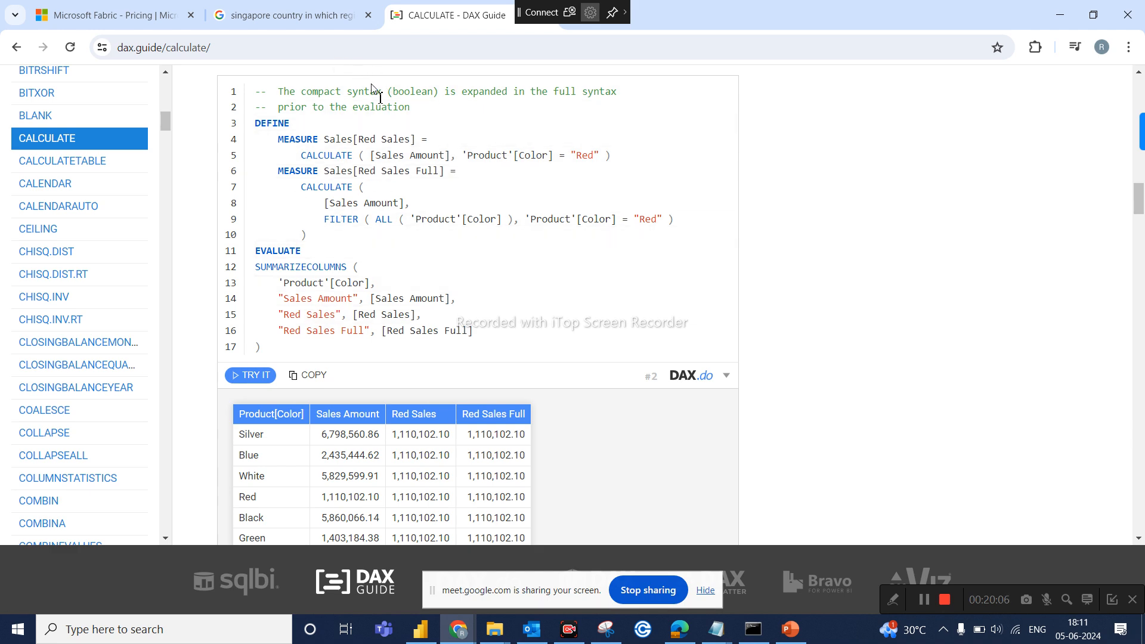
{"action": "scroll", "coordinate": [376, 92], "scroll_direction": "up", "scroll_amount": 4}
{"action": "scroll", "coordinate": [360, 456], "scroll_direction": "down", "scroll_amount": 3}
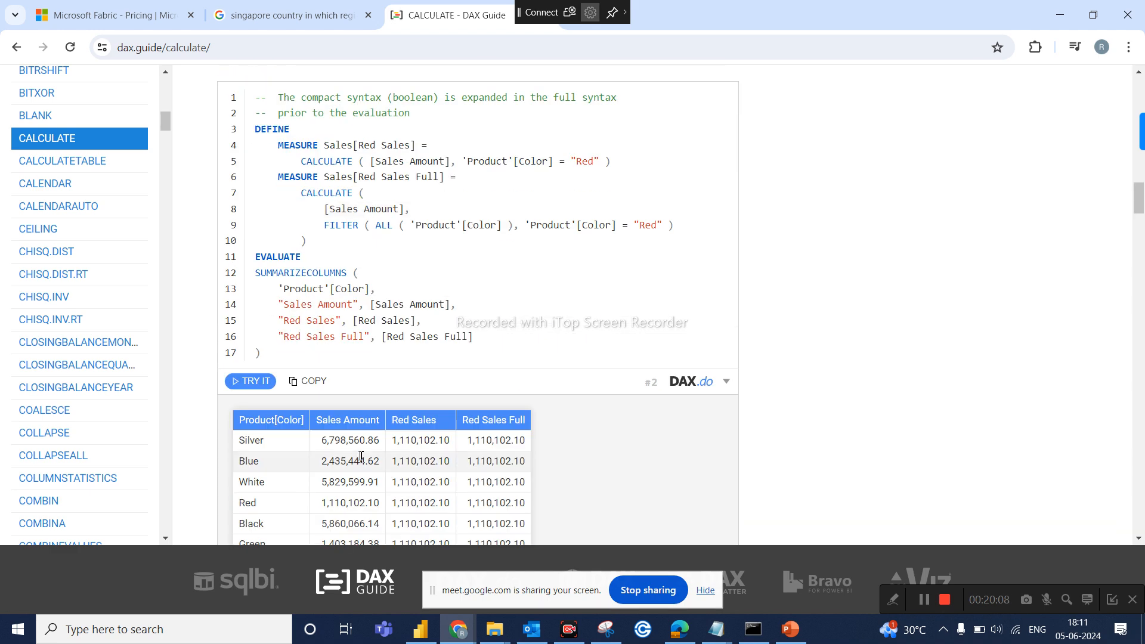
{"action": "scroll", "coordinate": [264, 206], "scroll_direction": "up", "scroll_amount": 2}
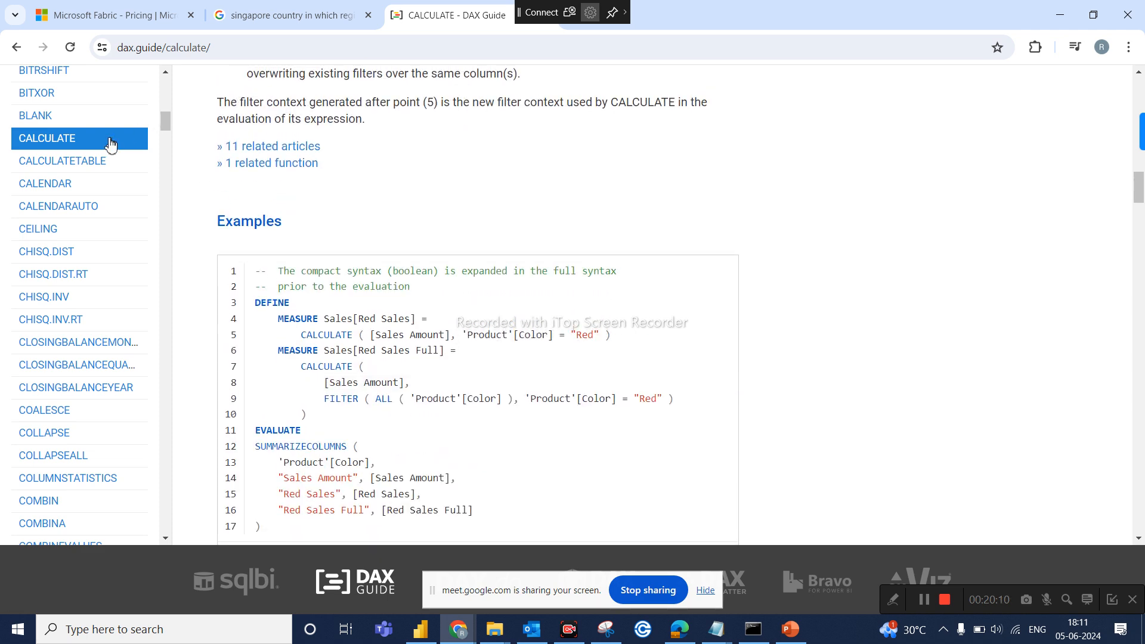
View the CALCULATETABLE reference page for comparison, and return to the CALCULATE page.
{"action": "left_click", "coordinate": [79, 164]}
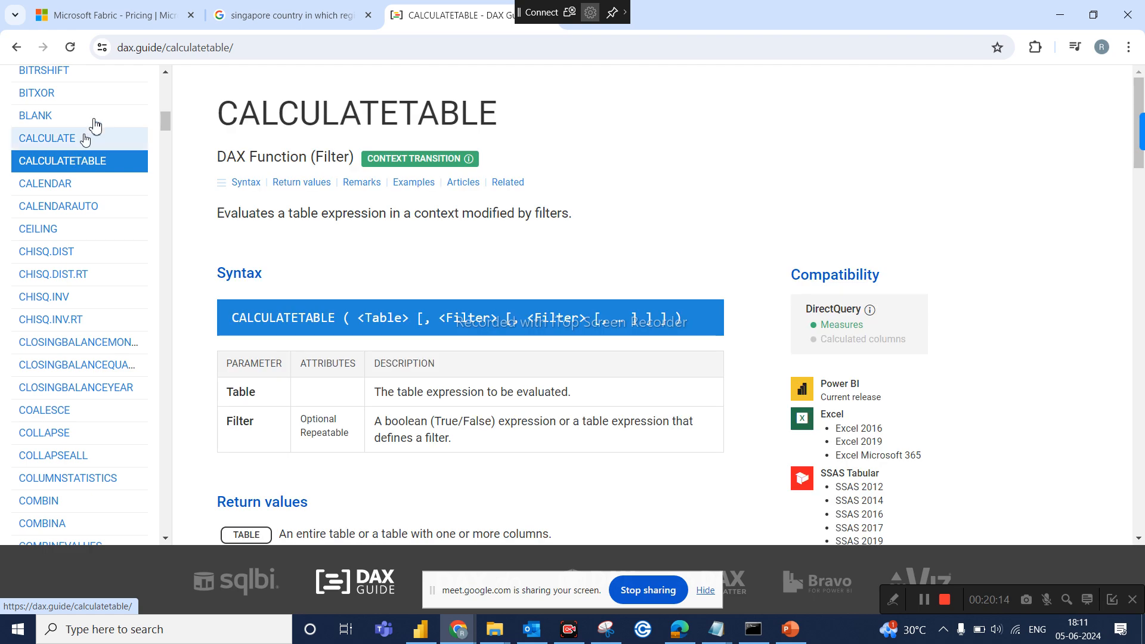
{"action": "left_click", "coordinate": [78, 141]}
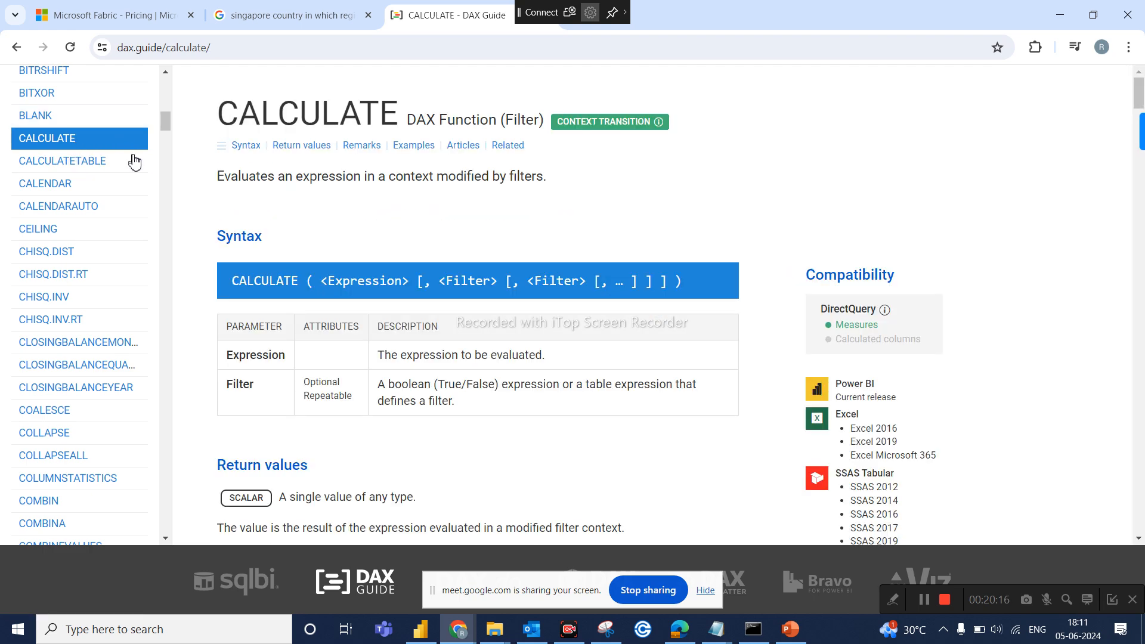
{"action": "scroll", "coordinate": [128, 179], "scroll_direction": "up", "scroll_amount": 2}
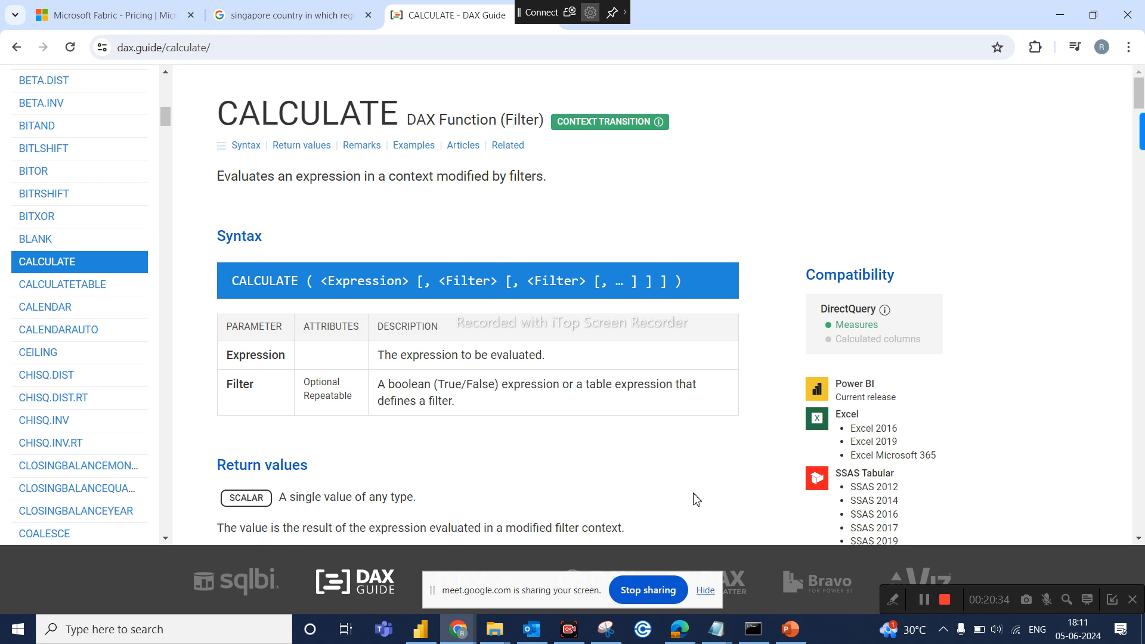
Switch back to Power BI and move the Total No of cust card up on Page 2.
{"action": "left_click", "coordinate": [413, 638]}
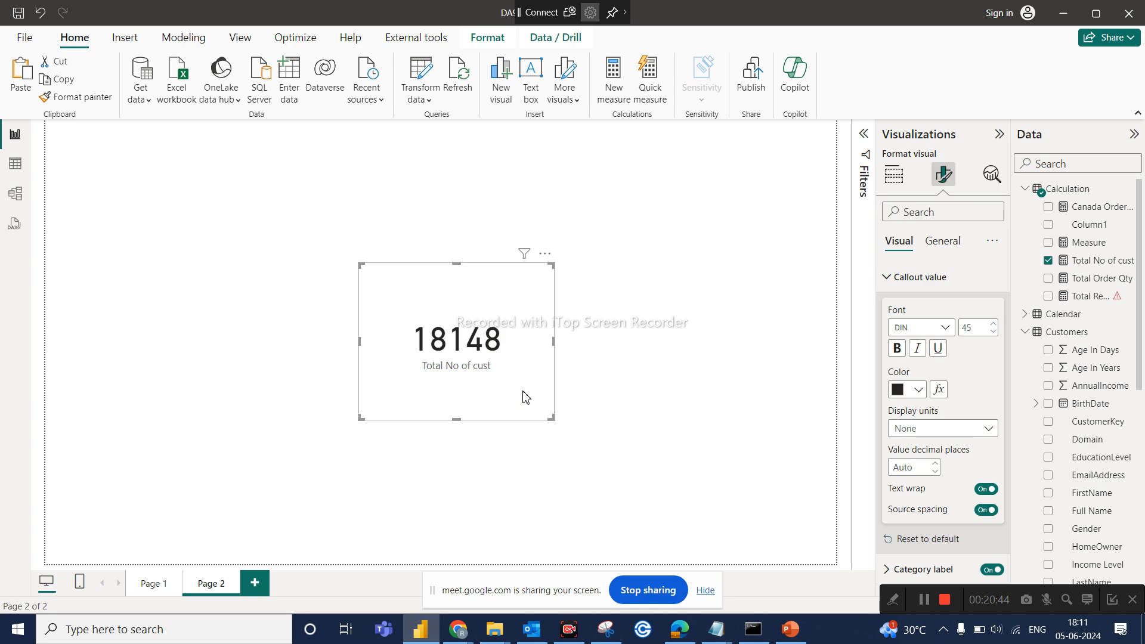
{"action": "left_click_drag", "start_coordinate": [531, 365], "coordinate": [503, 255]}
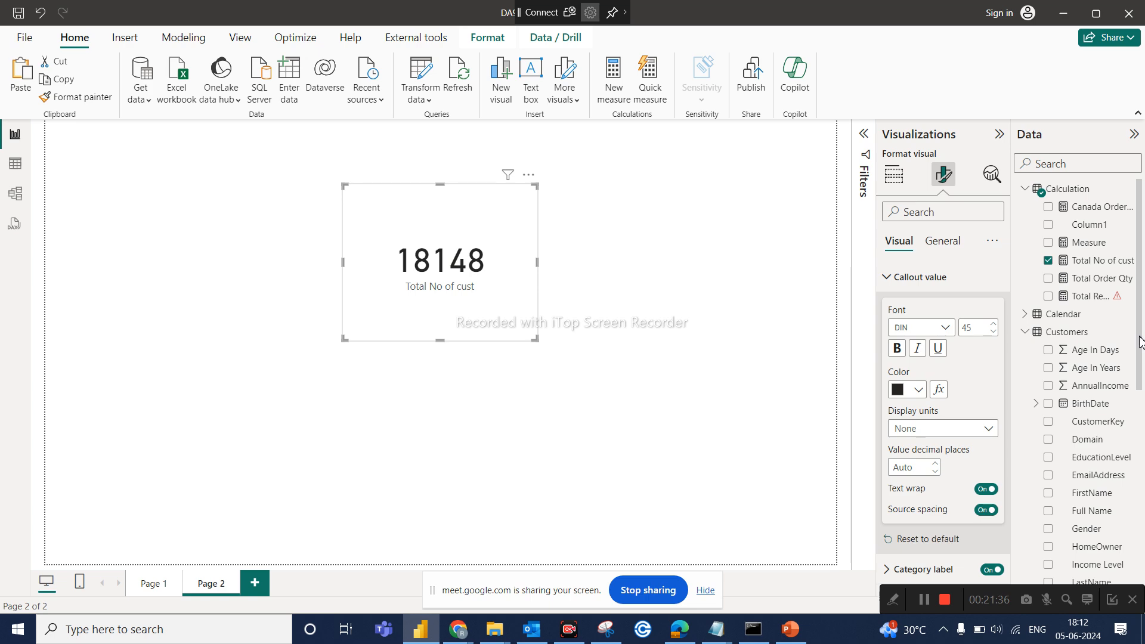
Look at the Introduction-to-DAX presentation in PowerPoint and return to the Power BI report.
{"action": "left_click", "coordinate": [782, 631]}
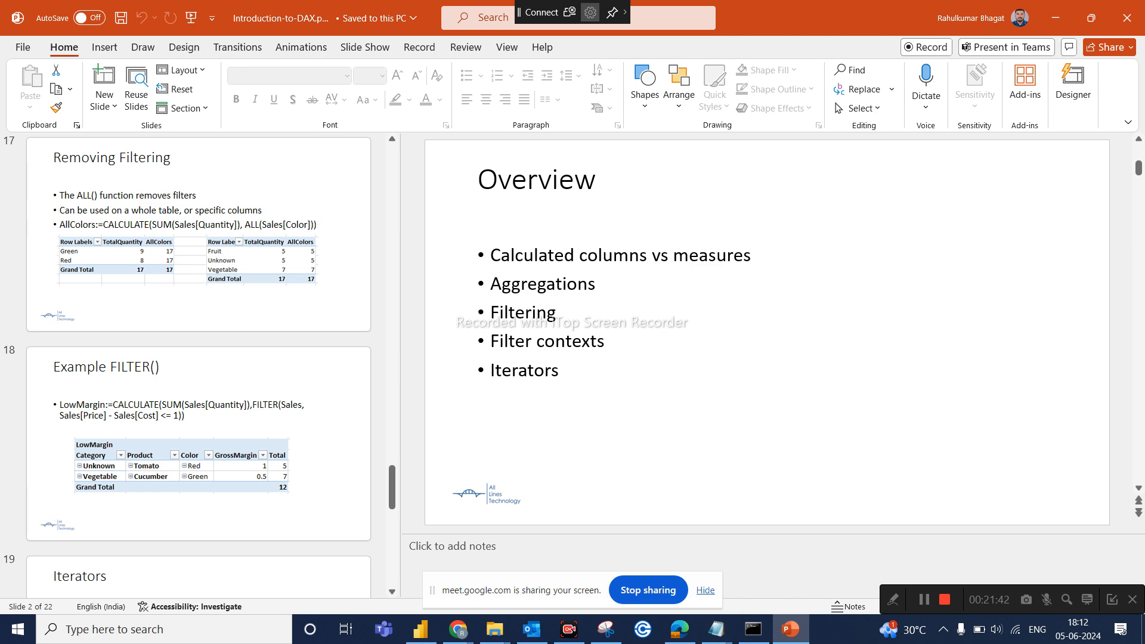
{"action": "left_click", "coordinate": [791, 632]}
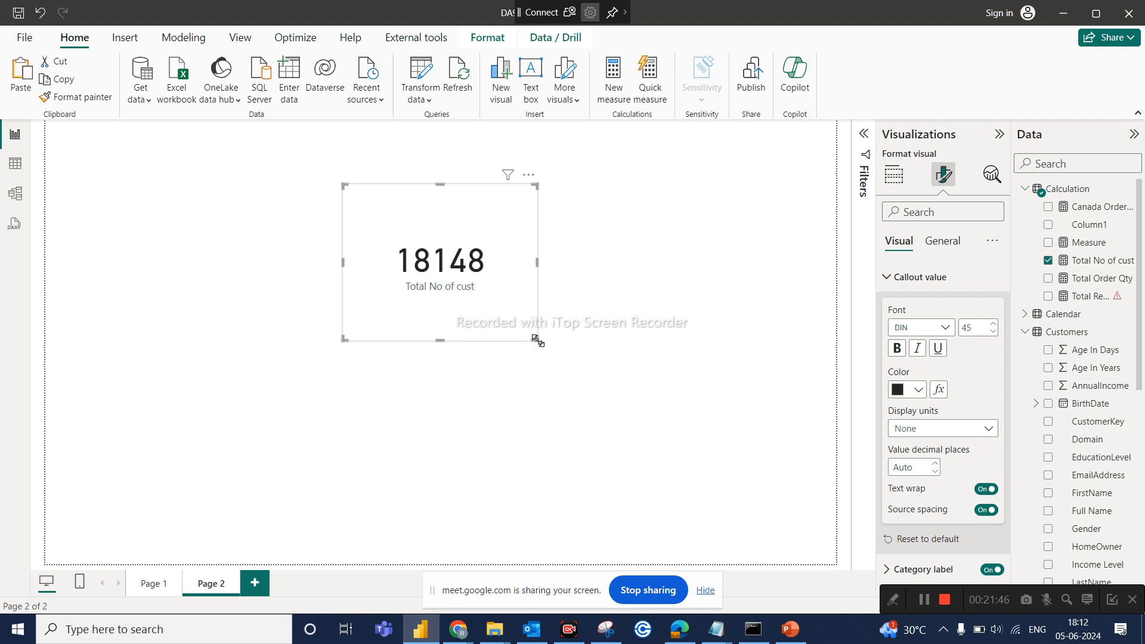
Shrink the Total No of cust card to fit closely around its value and label, and place it in the page's upper middle.
{"action": "left_click_drag", "start_coordinate": [534, 338], "coordinate": [500, 258]}
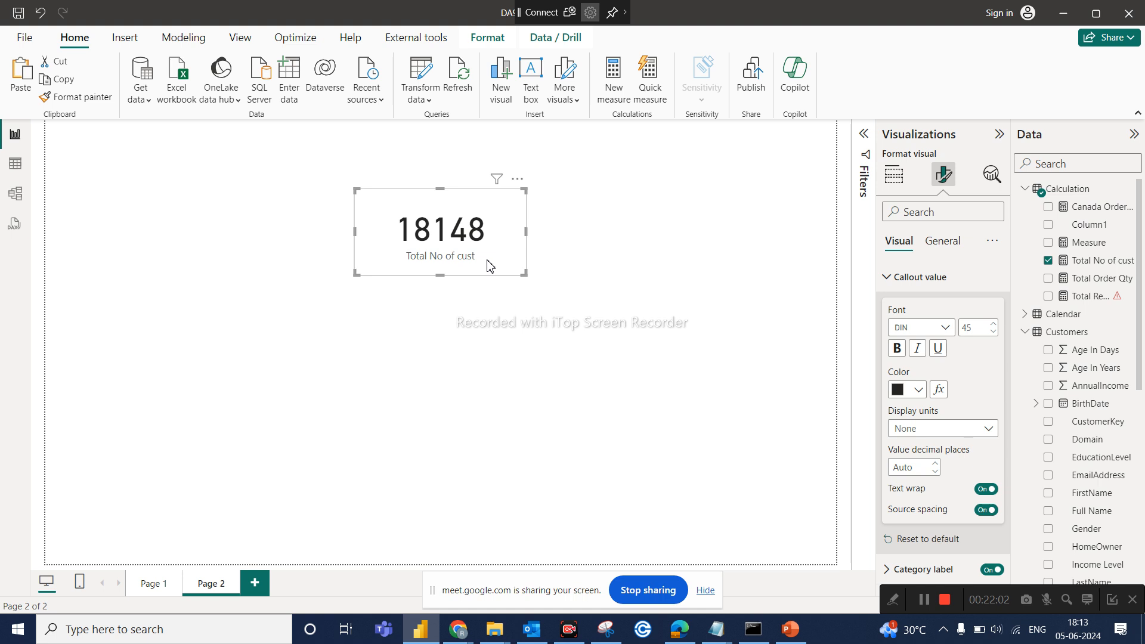
{"action": "left_click_drag", "start_coordinate": [498, 262], "coordinate": [502, 195]}
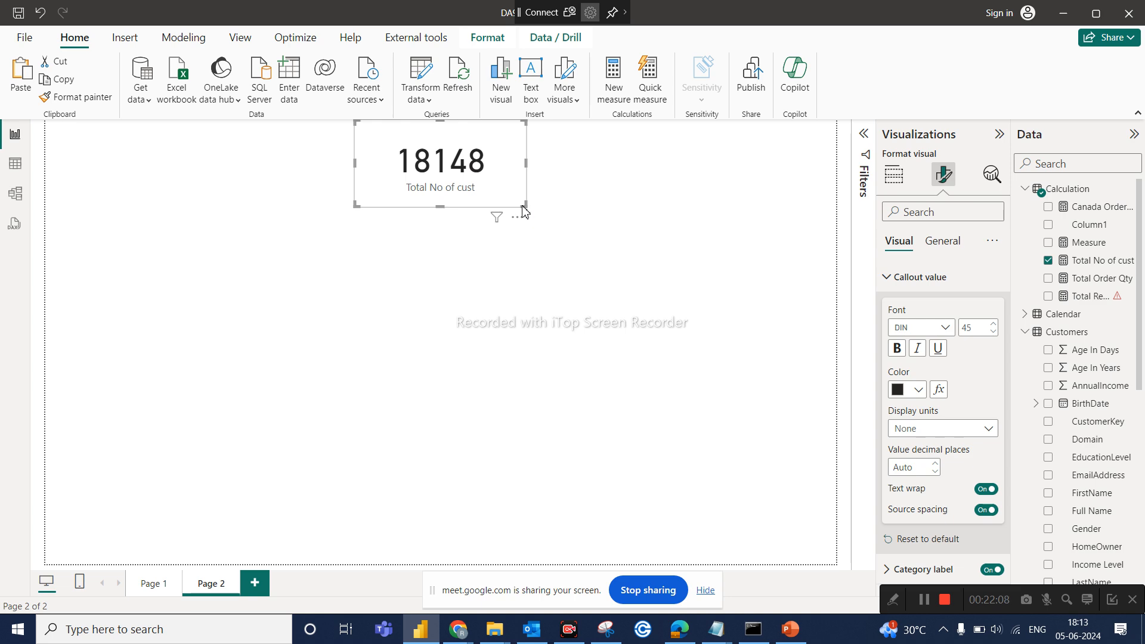
{"action": "left_click_drag", "start_coordinate": [523, 203], "coordinate": [509, 190]}
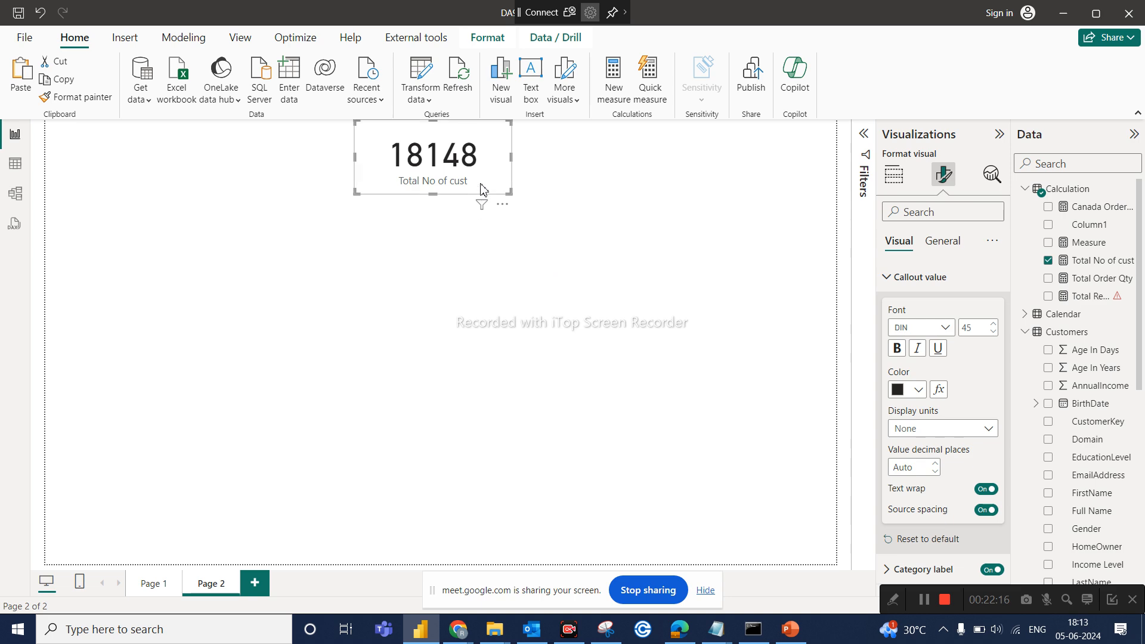
{"action": "left_click_drag", "start_coordinate": [480, 198], "coordinate": [472, 275]}
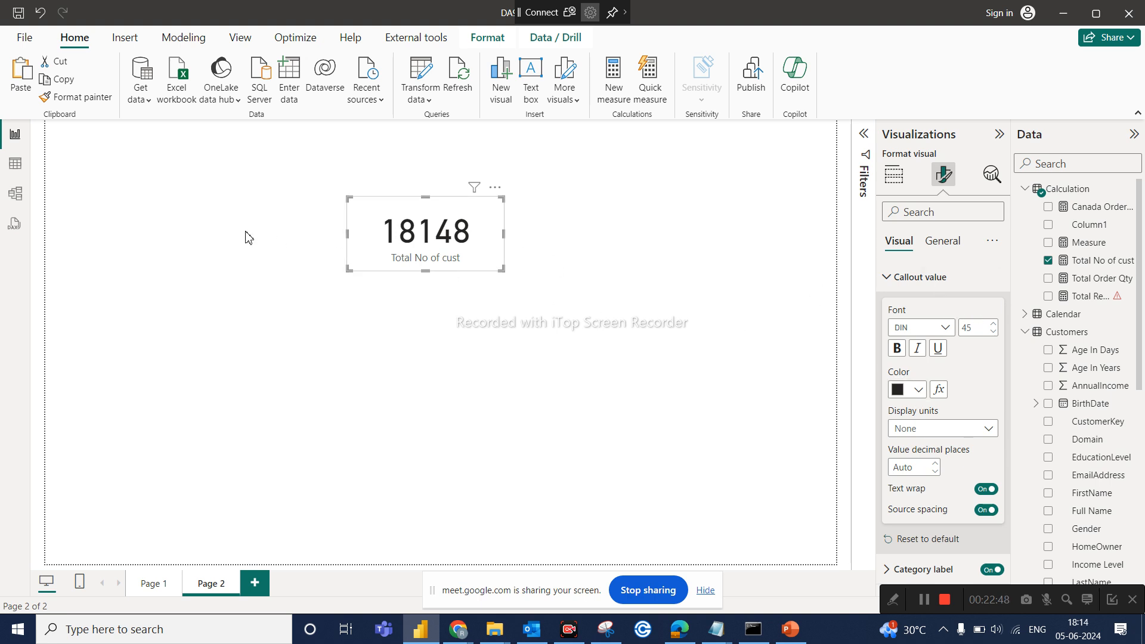
Switch to the table view and examine the fields of the Customers table.
{"action": "left_click", "coordinate": [2, 177]}
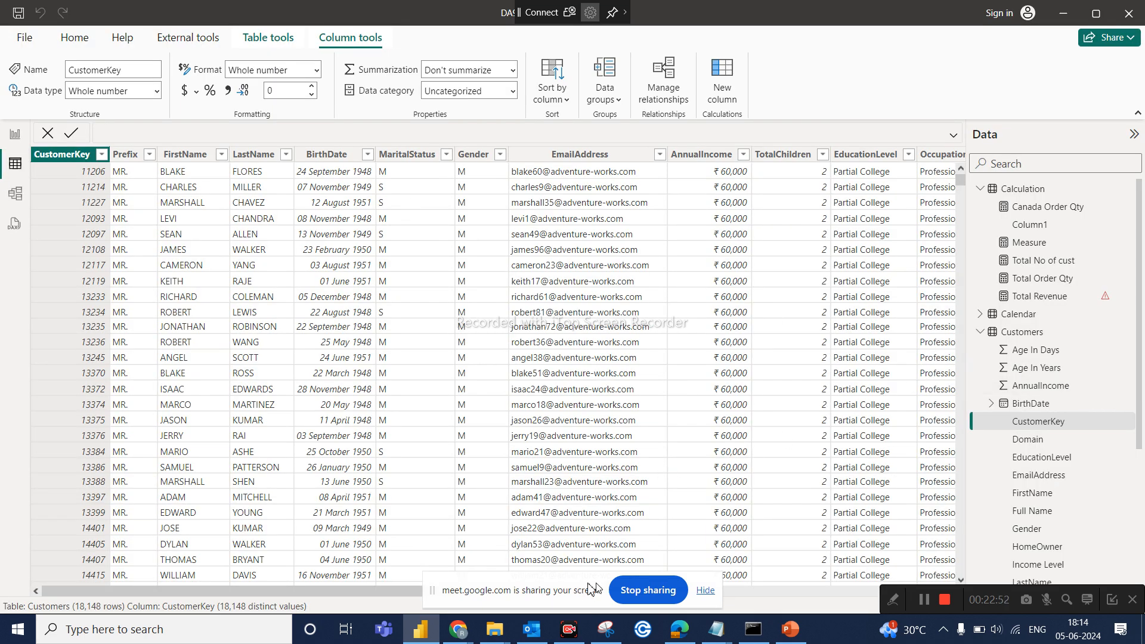
{"action": "left_click_drag", "start_coordinate": [570, 581], "coordinate": [556, 612]}
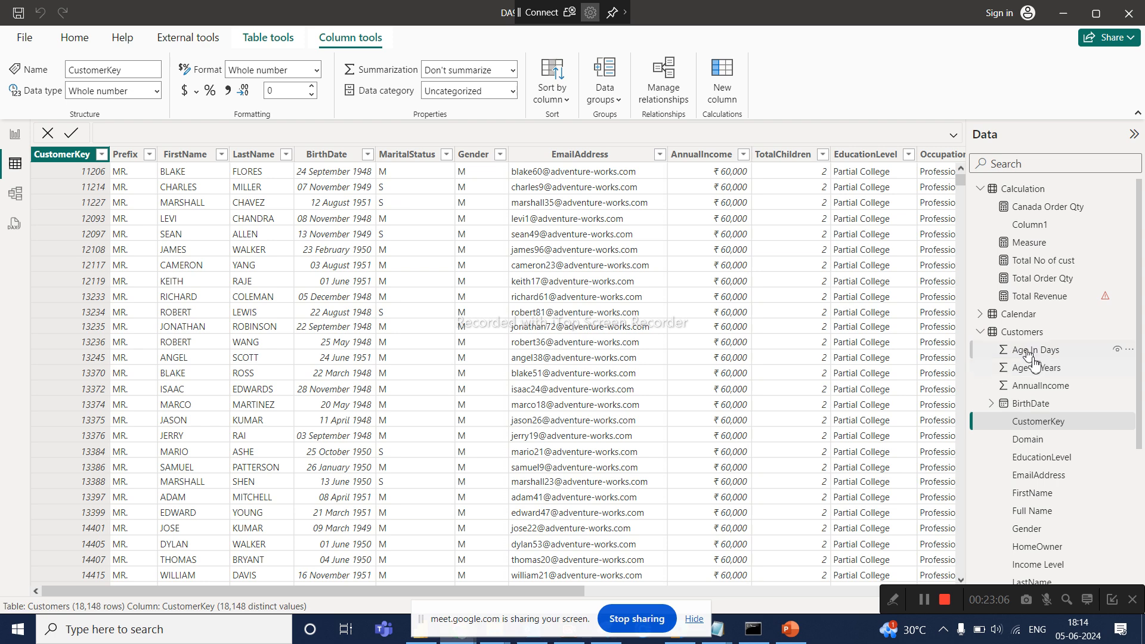
{"action": "scroll", "coordinate": [1034, 369], "scroll_direction": "down", "scroll_amount": 2}
{"action": "scroll", "coordinate": [1034, 372], "scroll_direction": "down", "scroll_amount": 3}
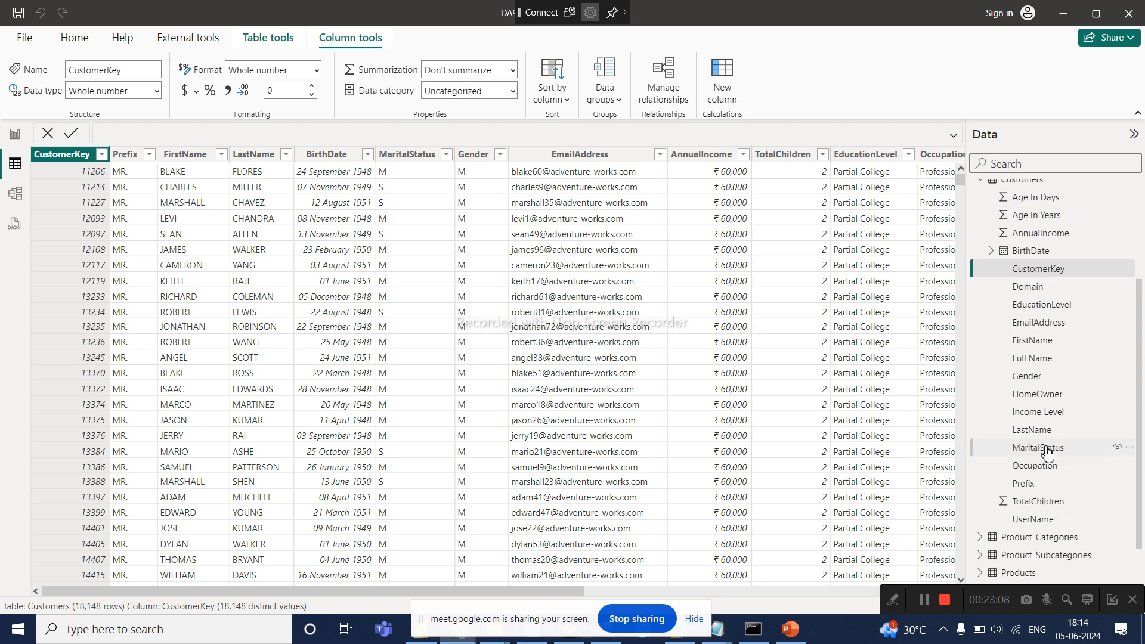
{"action": "scroll", "coordinate": [1035, 512], "scroll_direction": "down", "scroll_amount": 2}
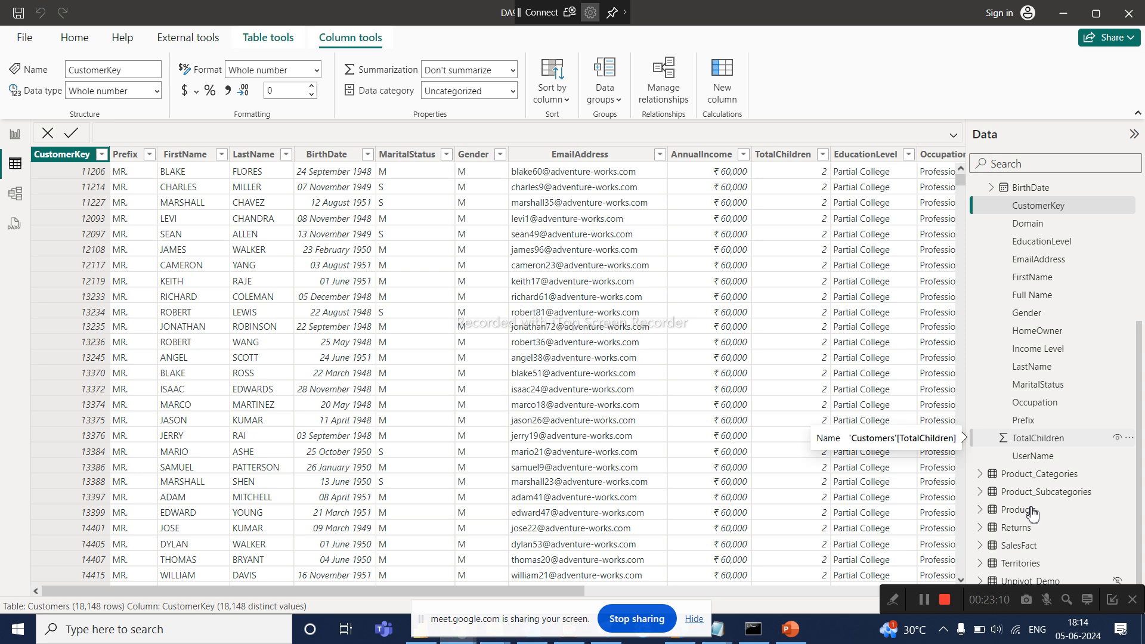
{"action": "scroll", "coordinate": [1040, 405], "scroll_direction": "up", "scroll_amount": 2}
{"action": "scroll", "coordinate": [1043, 424], "scroll_direction": "down", "scroll_amount": 1}
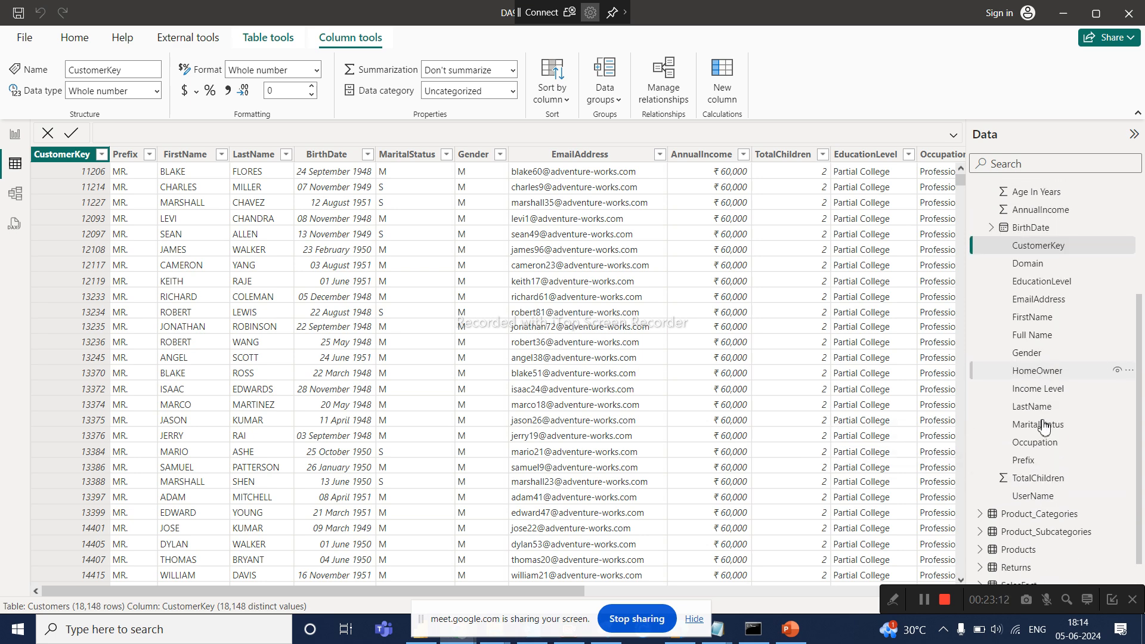
{"action": "scroll", "coordinate": [1042, 427], "scroll_direction": "up", "scroll_amount": 3}
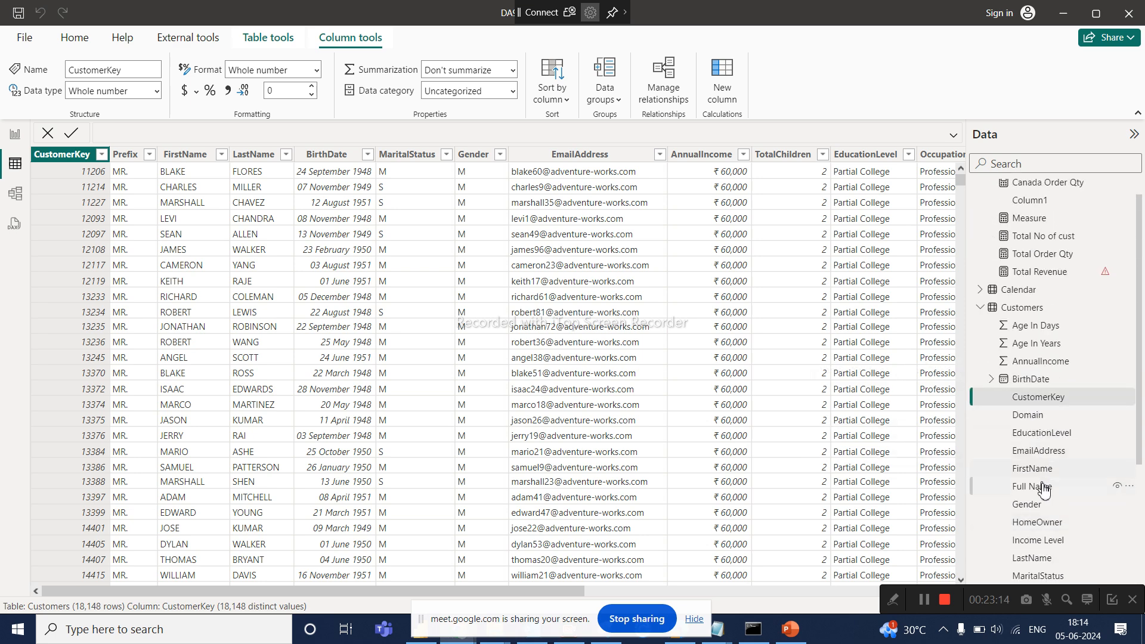
{"action": "scroll", "coordinate": [1042, 513], "scroll_direction": "down", "scroll_amount": 2}
{"action": "scroll", "coordinate": [1041, 518], "scroll_direction": "down", "scroll_amount": 2}
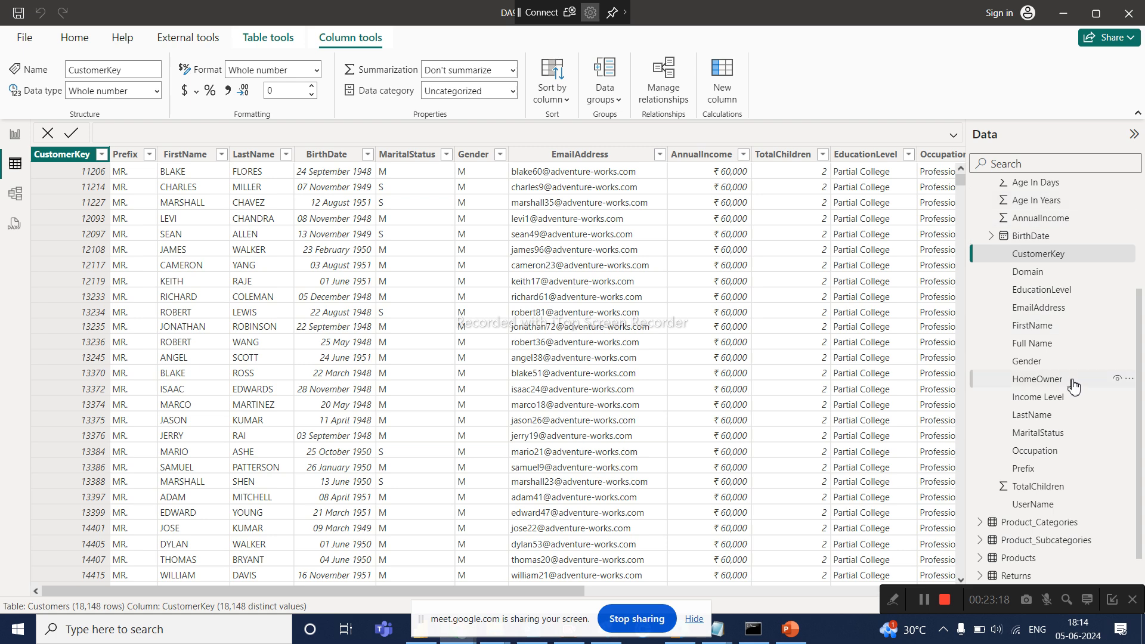
Inspect the Income Level and AnnualIncome columns in the Customers table data.
{"action": "left_click", "coordinate": [1049, 397]}
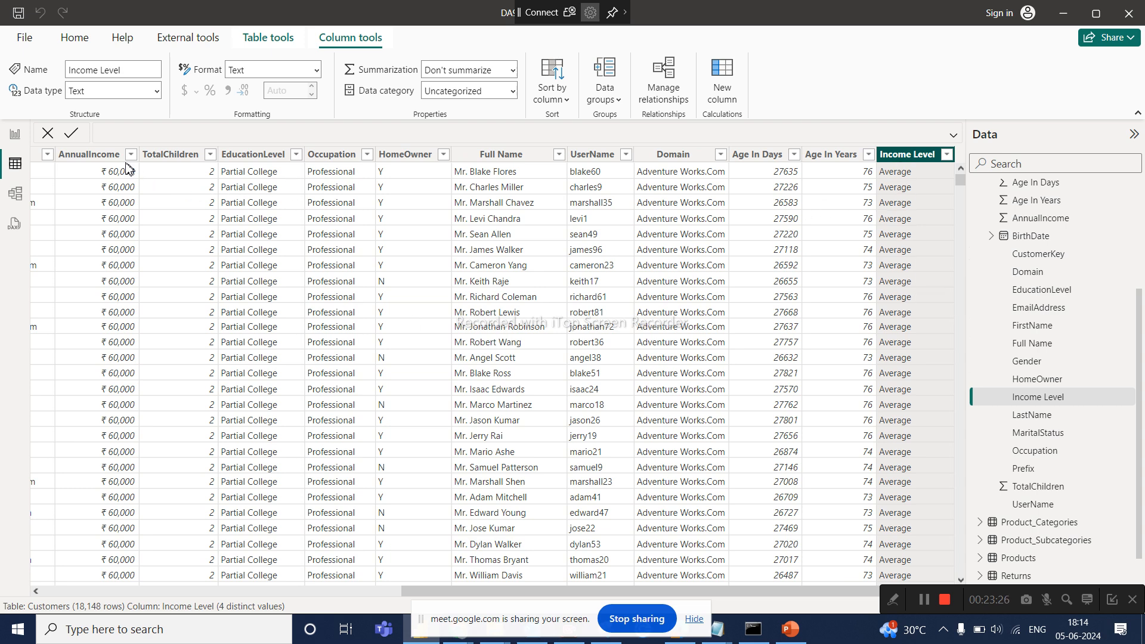
{"action": "left_click", "coordinate": [108, 156]}
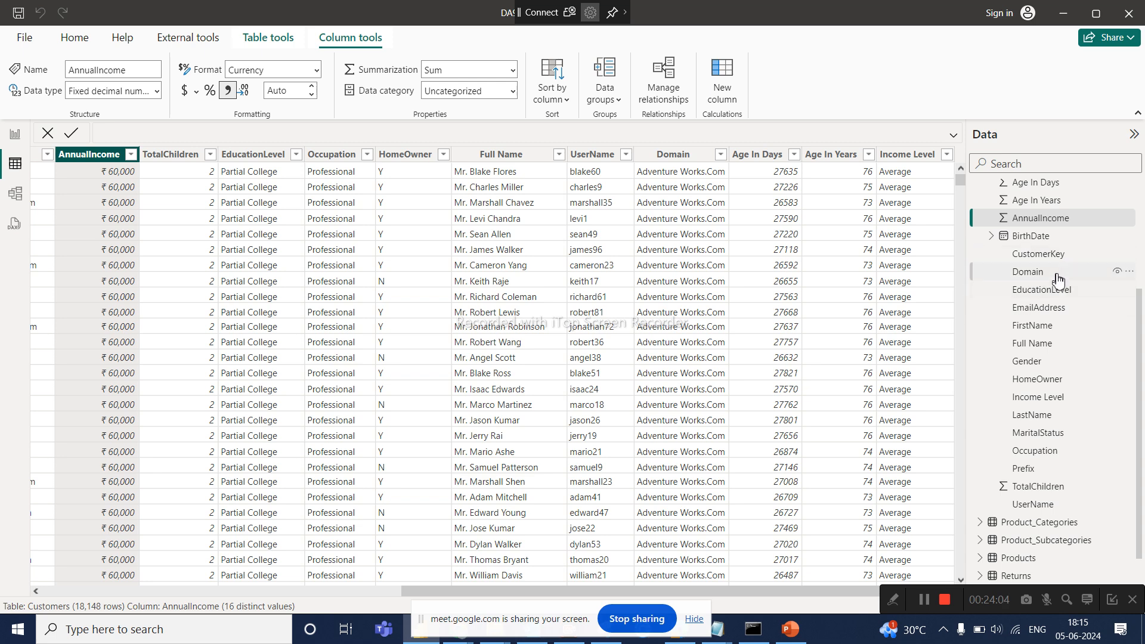
{"action": "scroll", "coordinate": [1058, 274], "scroll_direction": "up", "scroll_amount": 3}
{"action": "left_click", "coordinate": [1129, 188]}
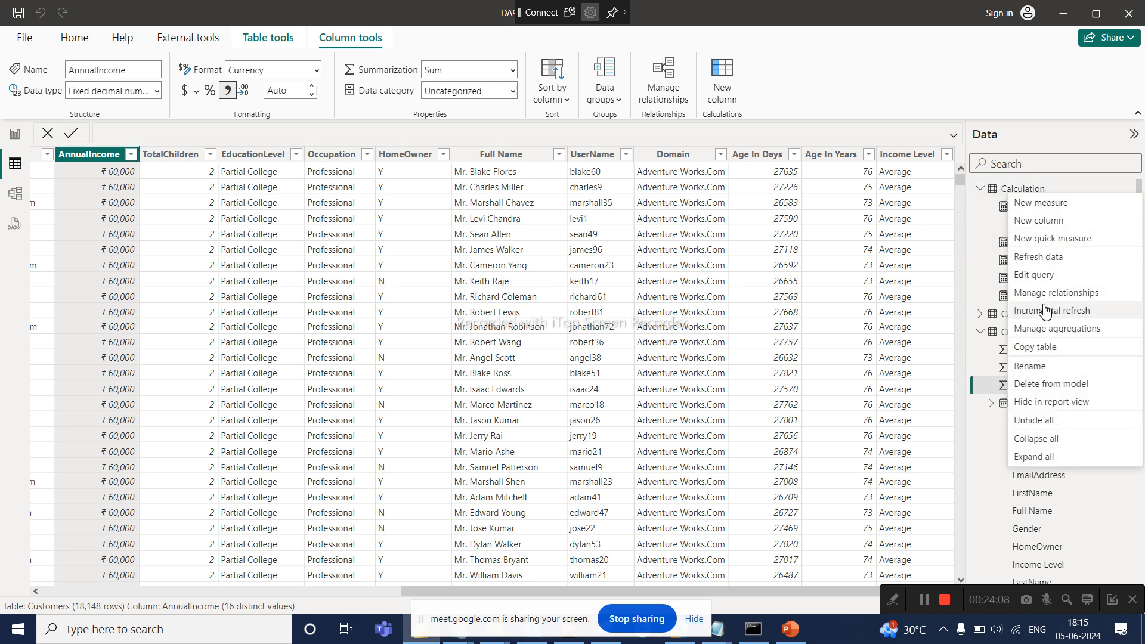
{"action": "key", "text": "Escape"}
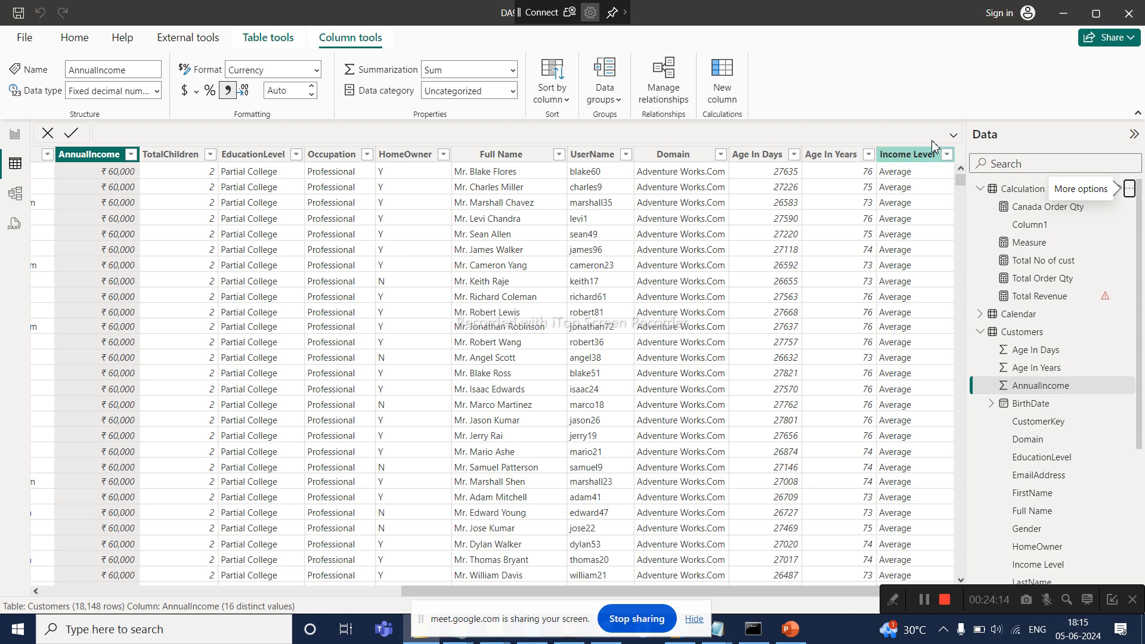
{"action": "left_click", "coordinate": [903, 159]}
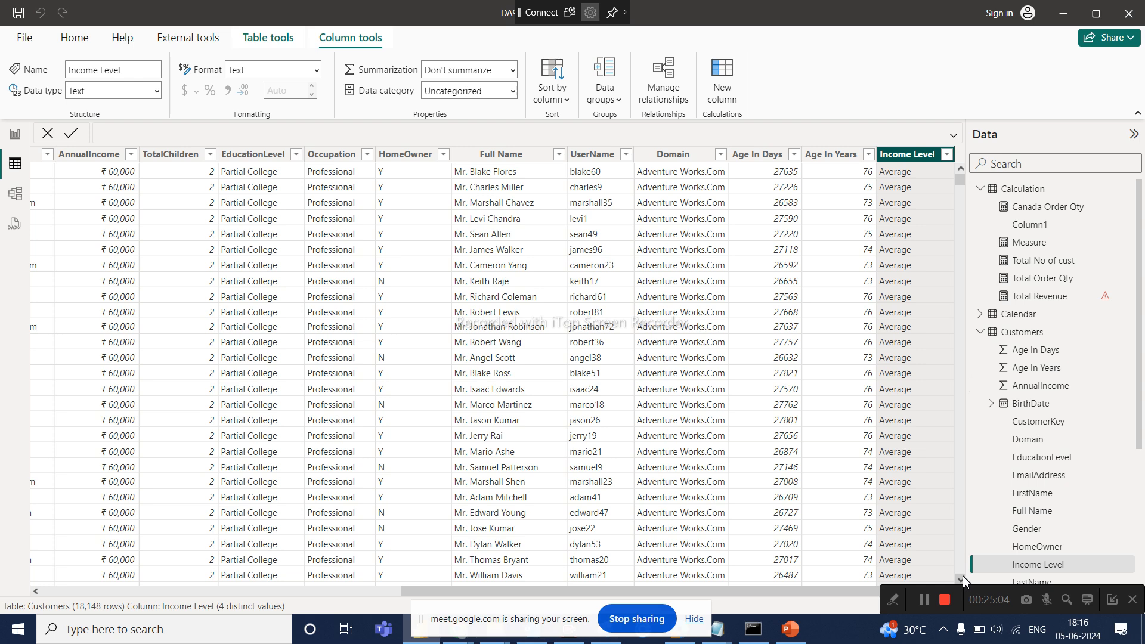
Add a calculated column to the Customers table, name it Income Level in its formula, and start a second formula line.
{"action": "left_click", "coordinate": [731, 92]}
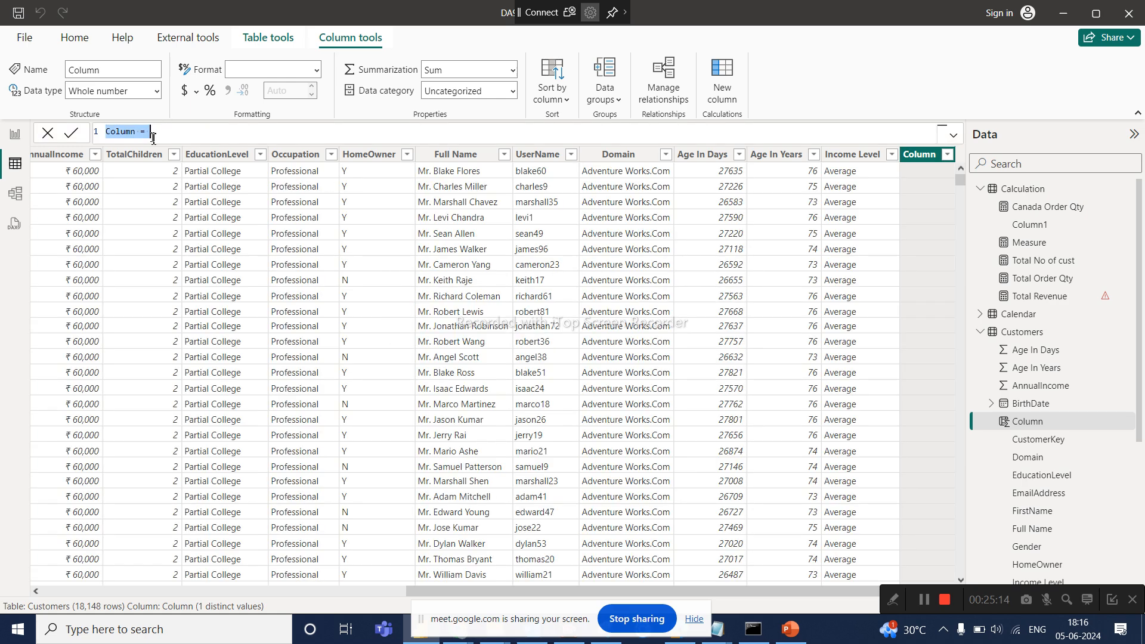
{"action": "left_click", "coordinate": [153, 138]}
{"action": "key", "text": "BackSpace"}
{"action": "key", "text": "BackSpace"}
{"action": "key", "text": "BackSpace"}
{"action": "key", "text": "BackSpace"}
{"action": "key", "text": "BackSpace"}
{"action": "key", "text": "BackSpace"}
{"action": "key", "text": "BackSpace"}
{"action": "key", "text": "BackSpace"}
{"action": "key", "text": "BackSpace"}
{"action": "type", "text": "Income Level ="}
{"action": "key", "text": "shift+Return"}
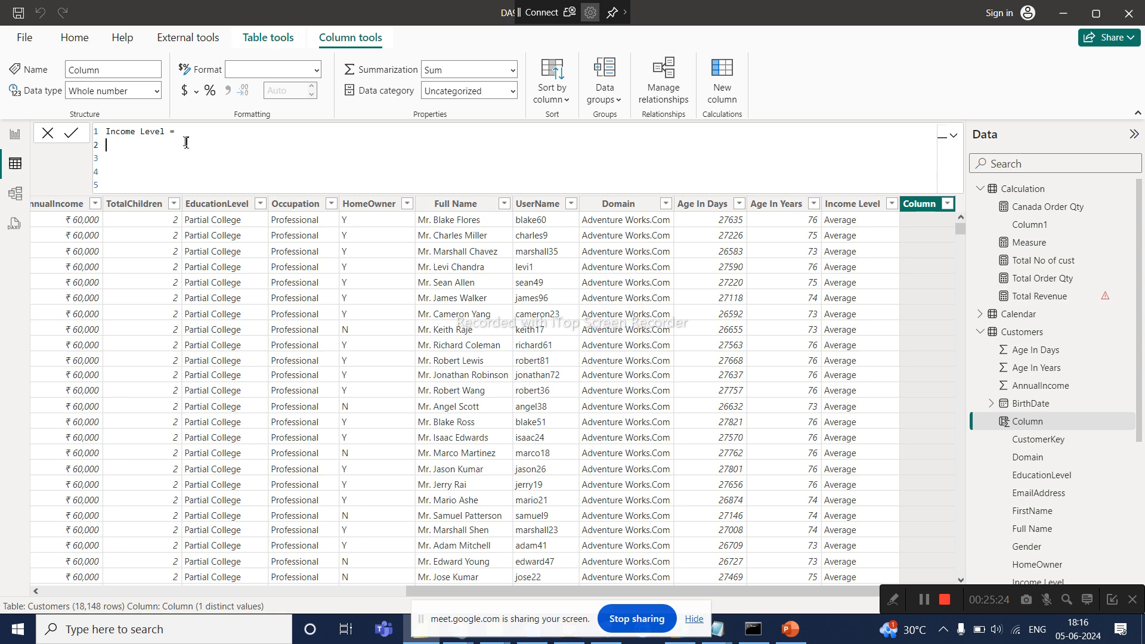
Indent the second formula line and begin the expression with IF(Customers[AnnualIncome] >=.
{"action": "key", "text": "Tab"}
{"action": "key", "text": "Tab"}
{"action": "key", "text": "Tab"}
{"action": "key", "text": "Tab"}
{"action": "type", "text": "if"}
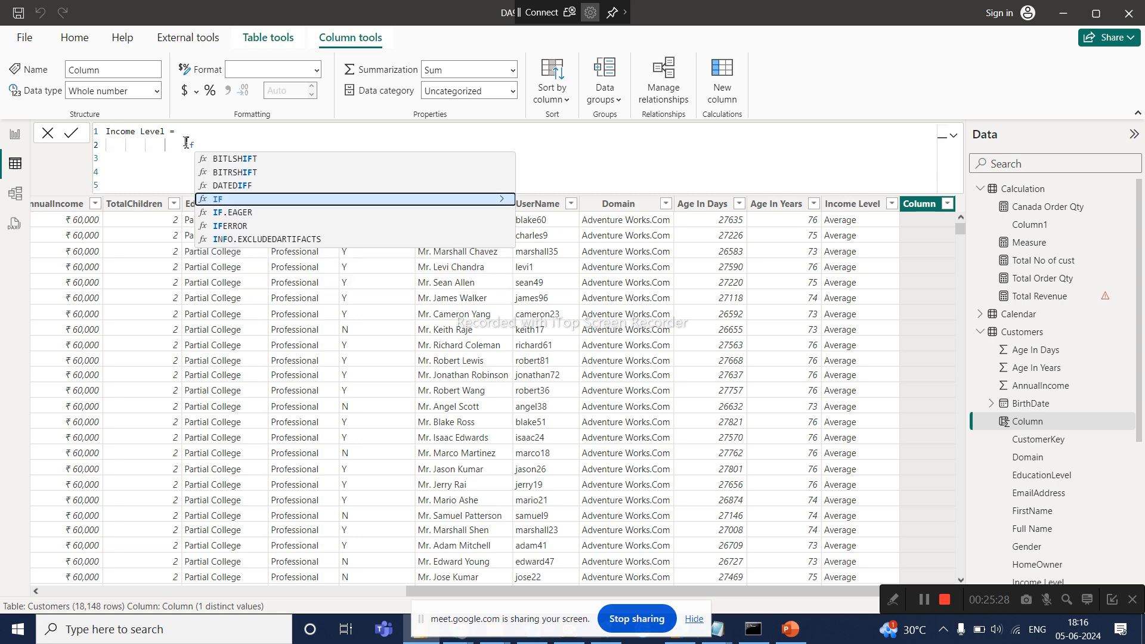
{"action": "left_click", "coordinate": [212, 202]}
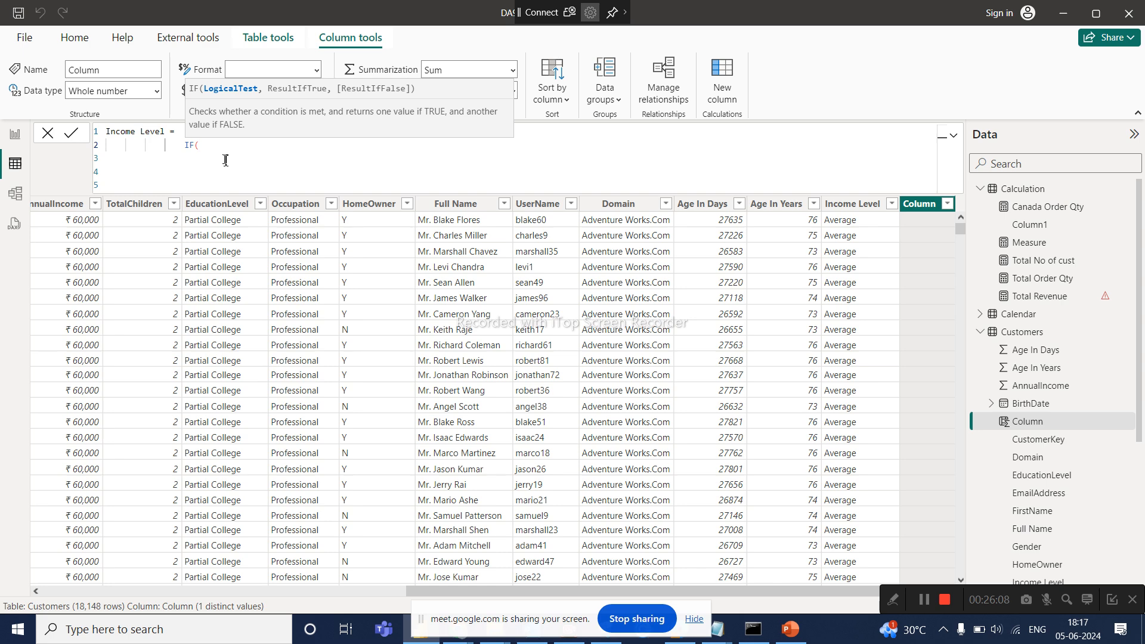
{"action": "type", "text": "annu"}
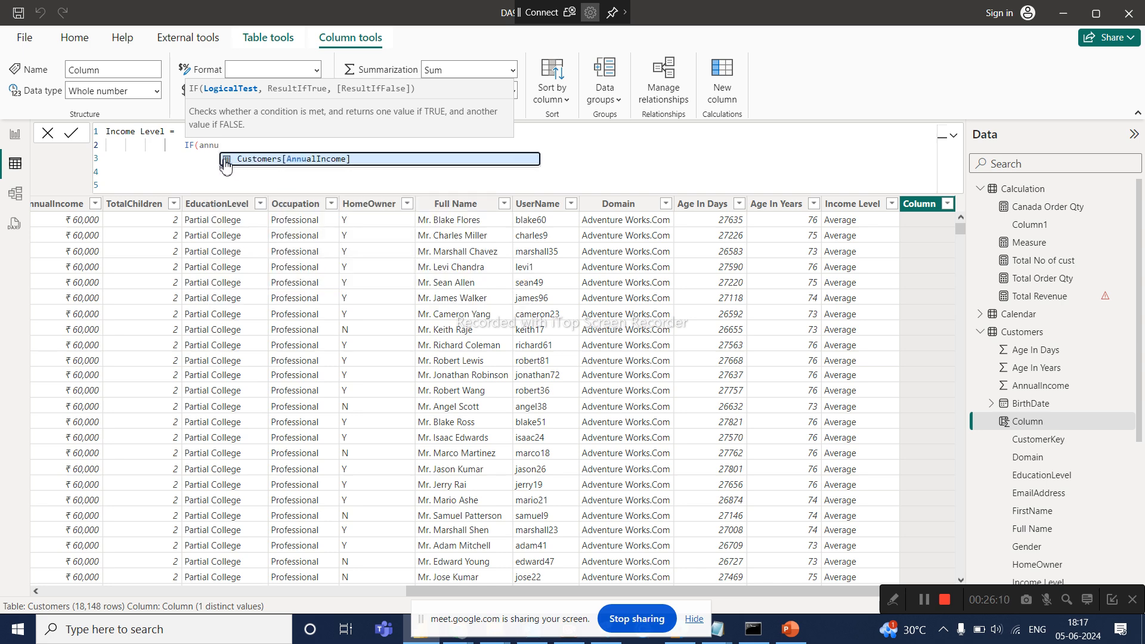
{"action": "left_click", "coordinate": [295, 160]}
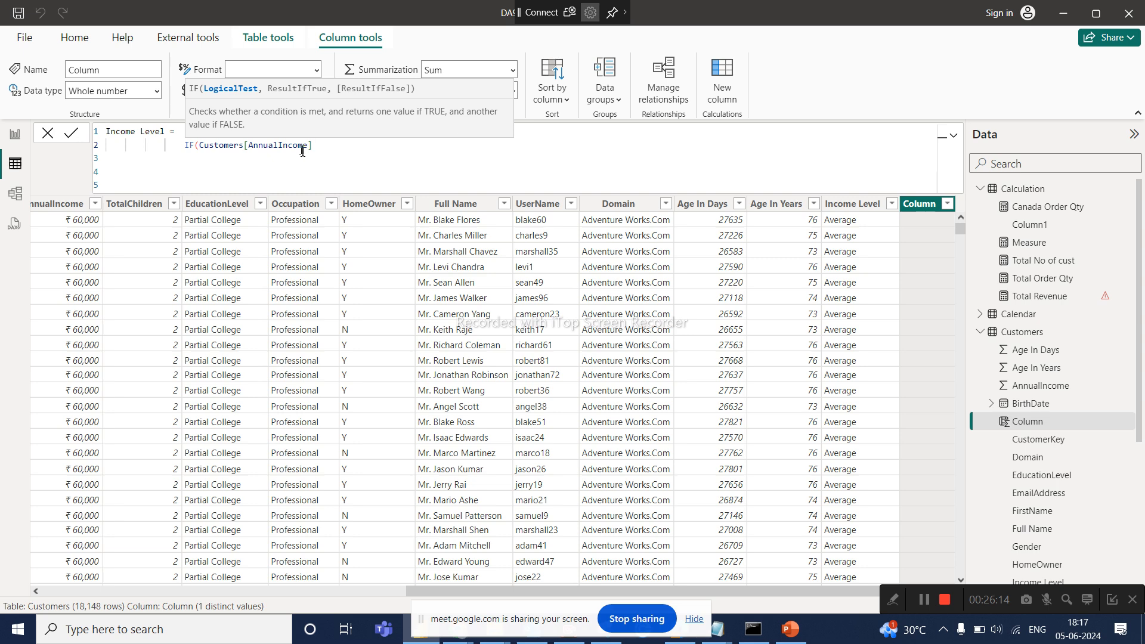
{"action": "type", "text": ">="}
Find and launch Excel from the Windows search, and create a blank workbook.
{"action": "left_click_drag", "start_coordinate": [510, 611], "coordinate": [276, 617]}
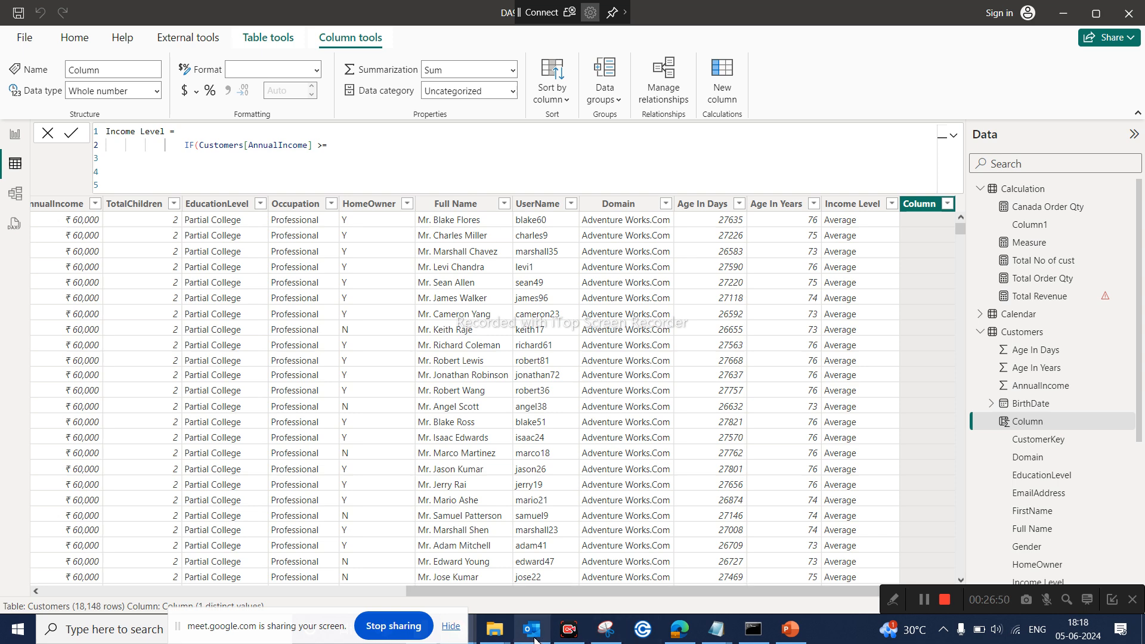
{"action": "mouse_move", "coordinate": [535, 640]}
{"action": "left_click", "coordinate": [168, 629]}
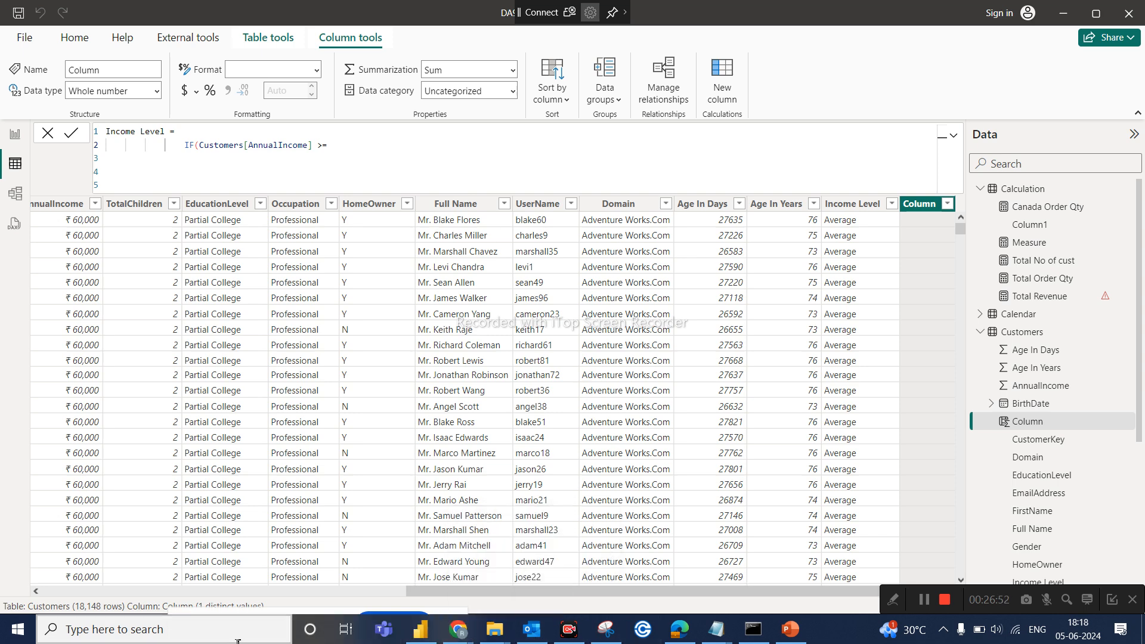
{"action": "type", "text": "e"}
{"action": "type", "text": "l"}
{"action": "left_click", "coordinate": [224, 239]}
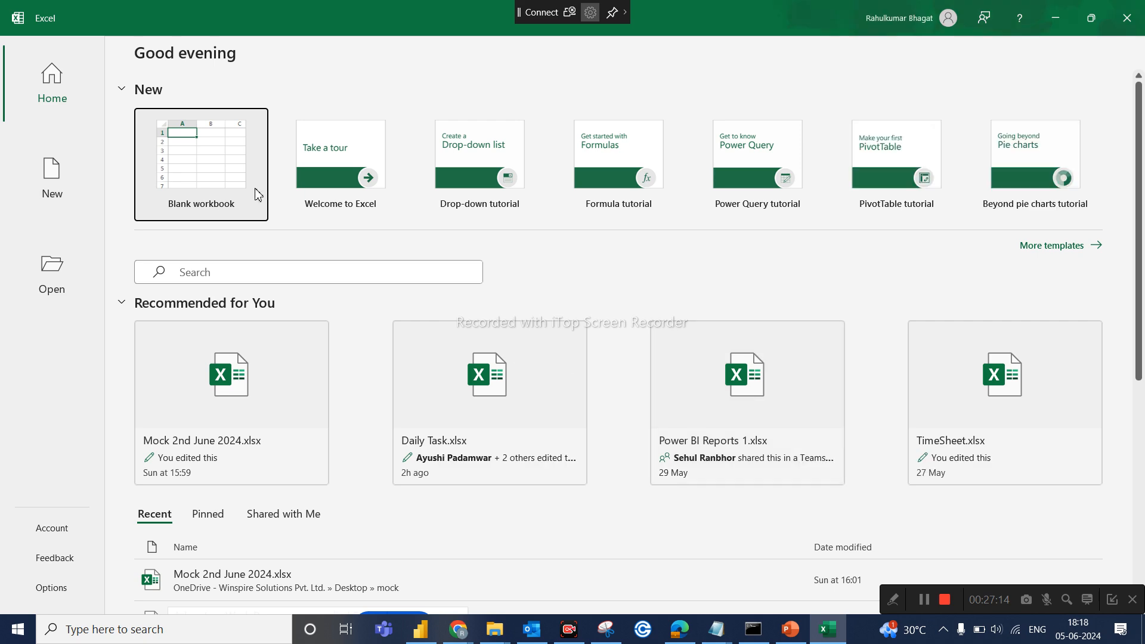
{"action": "left_click", "coordinate": [216, 172]}
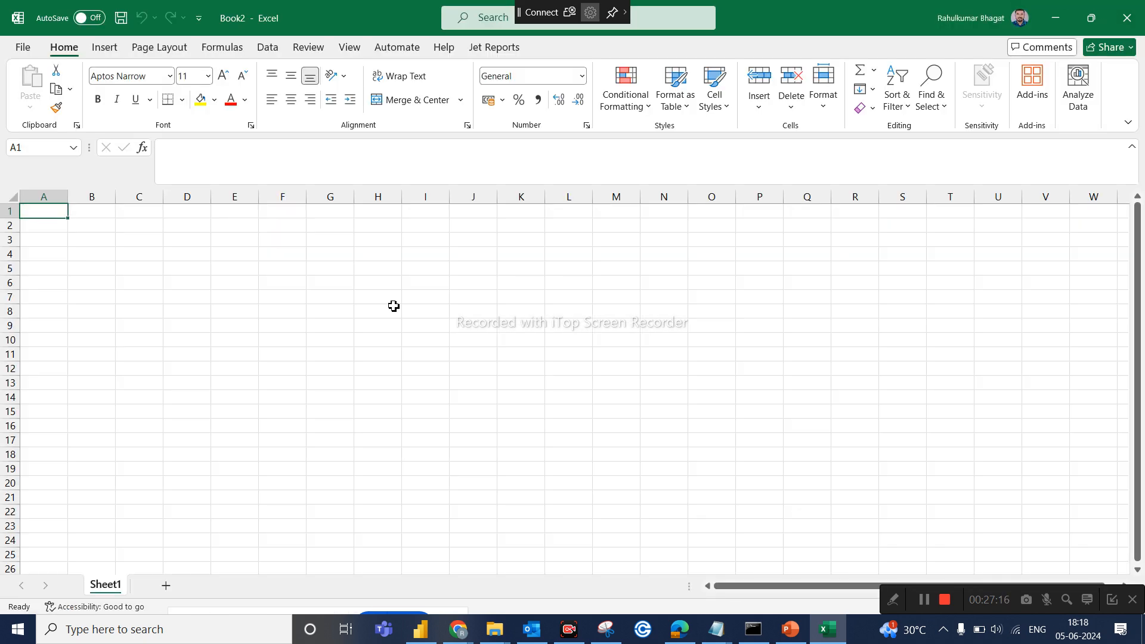
Enter 5 in cell H5 and 8 in cell J5.
{"action": "left_click", "coordinate": [393, 273]}
{"action": "type", "text": "4"}
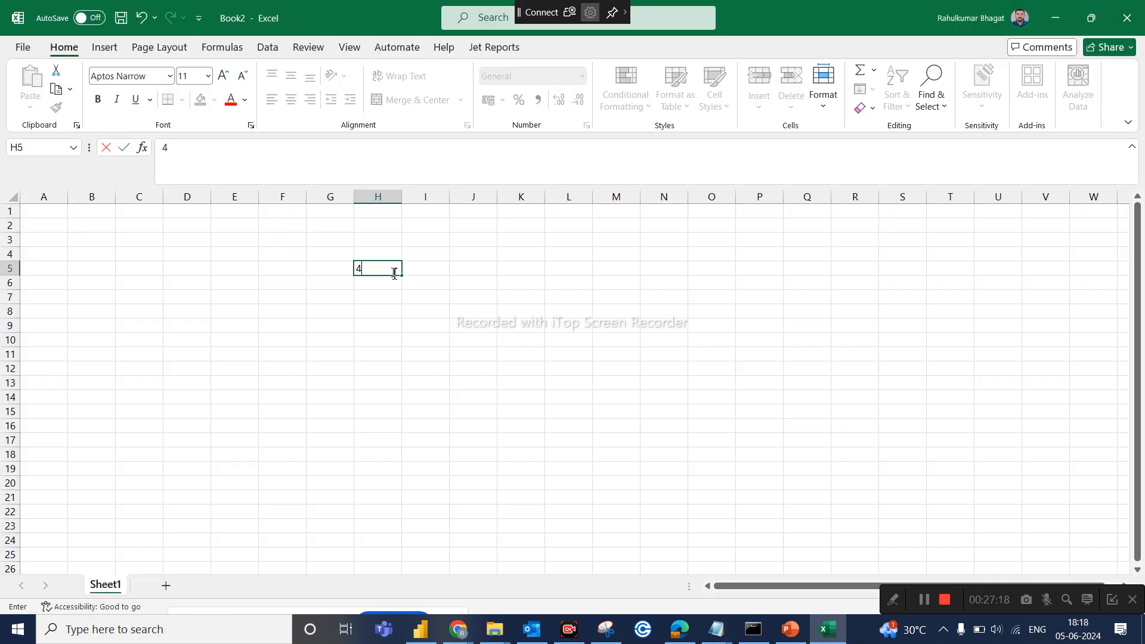
{"action": "key", "text": "BackSpace"}
{"action": "type", "text": "5"}
{"action": "left_click", "coordinate": [442, 269]}
{"action": "left_click", "coordinate": [495, 270]}
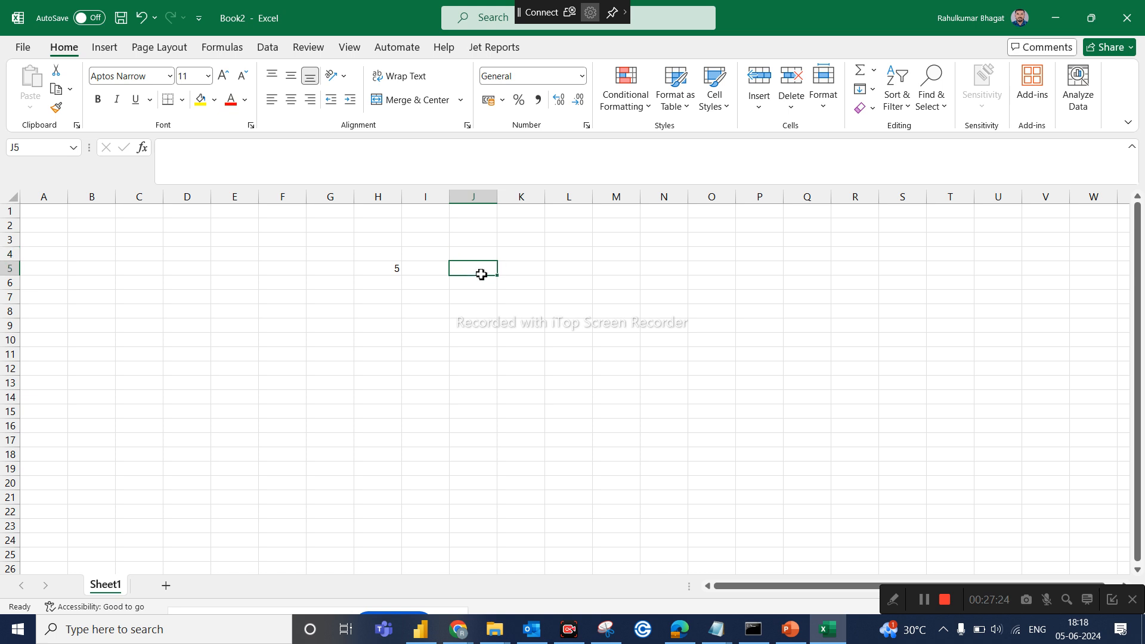
{"action": "type", "text": "8"}
{"action": "left_click", "coordinate": [460, 325]}
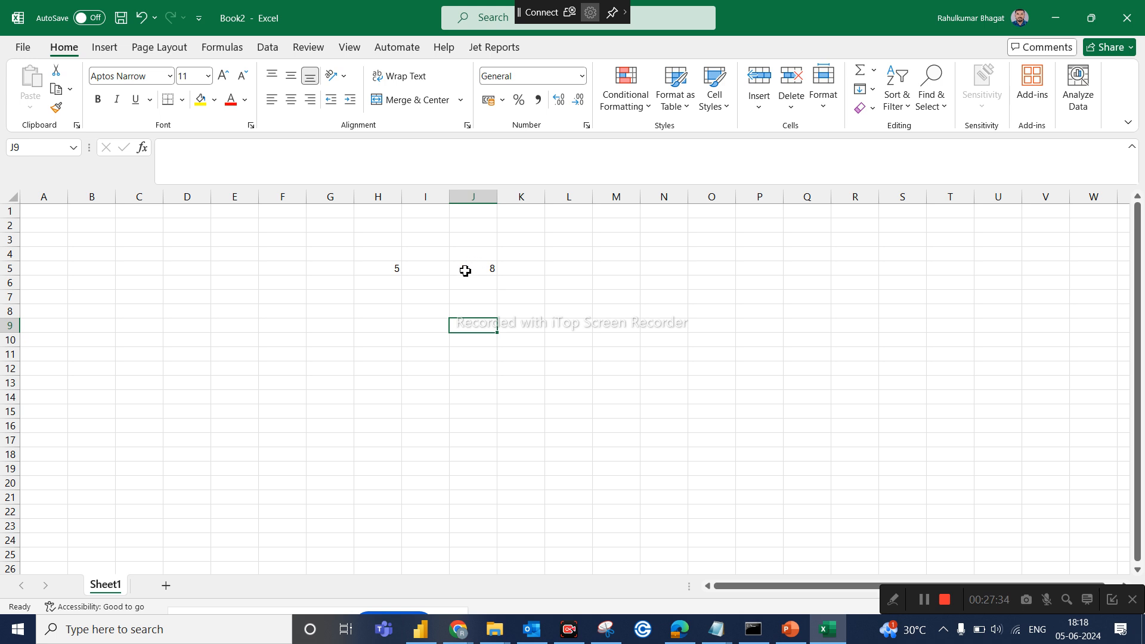
Enter the greater-than sign > in cell I5 between the two numbers.
{"action": "left_click", "coordinate": [429, 272]}
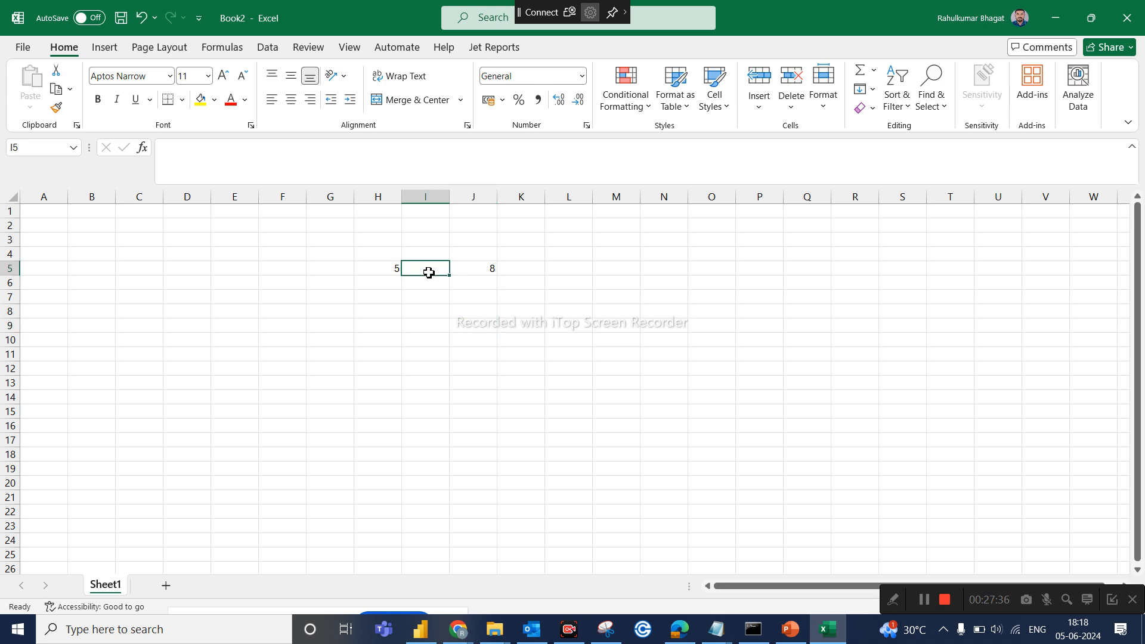
{"action": "type", "text": ">"}
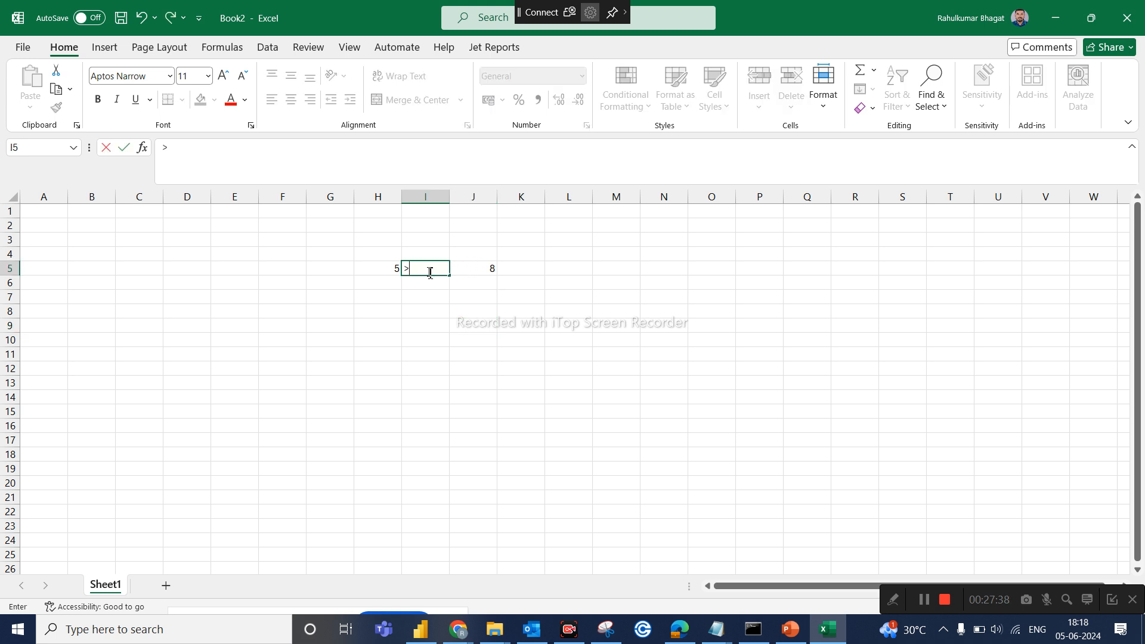
{"action": "left_click", "coordinate": [418, 326]}
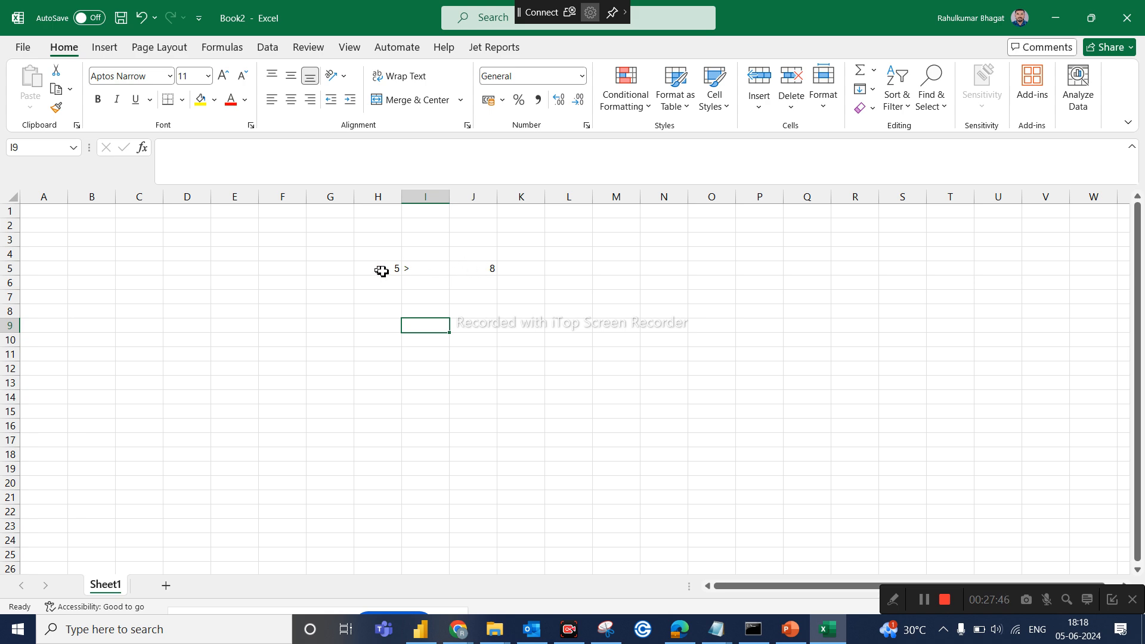
Replace the comparison sign in cell I5 with <.
{"action": "left_click", "coordinate": [428, 270]}
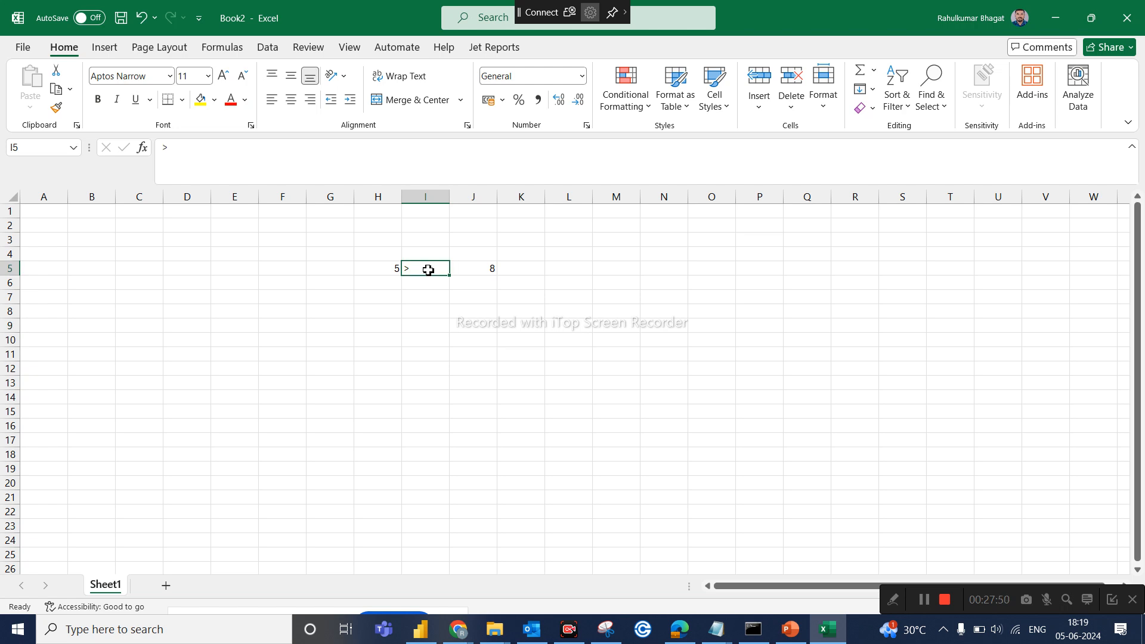
{"action": "key", "text": "BackSpace"}
{"action": "type", "text": "<"}
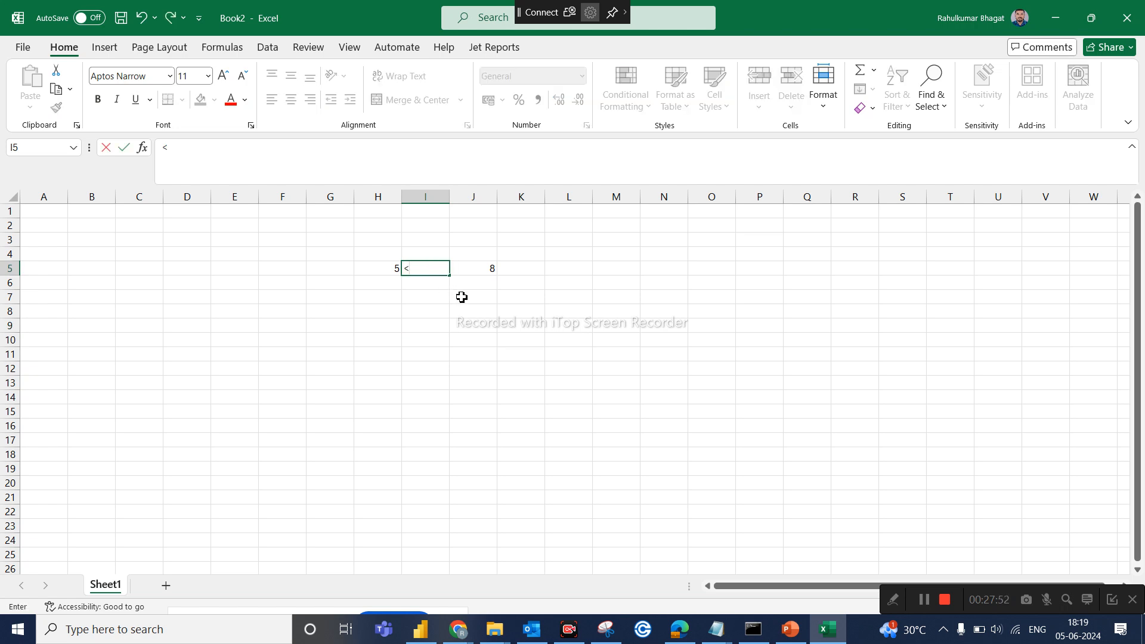
Enter 5 in cell H6 and 8 in cell J6 for a second comparison.
{"action": "left_click", "coordinate": [394, 287]}
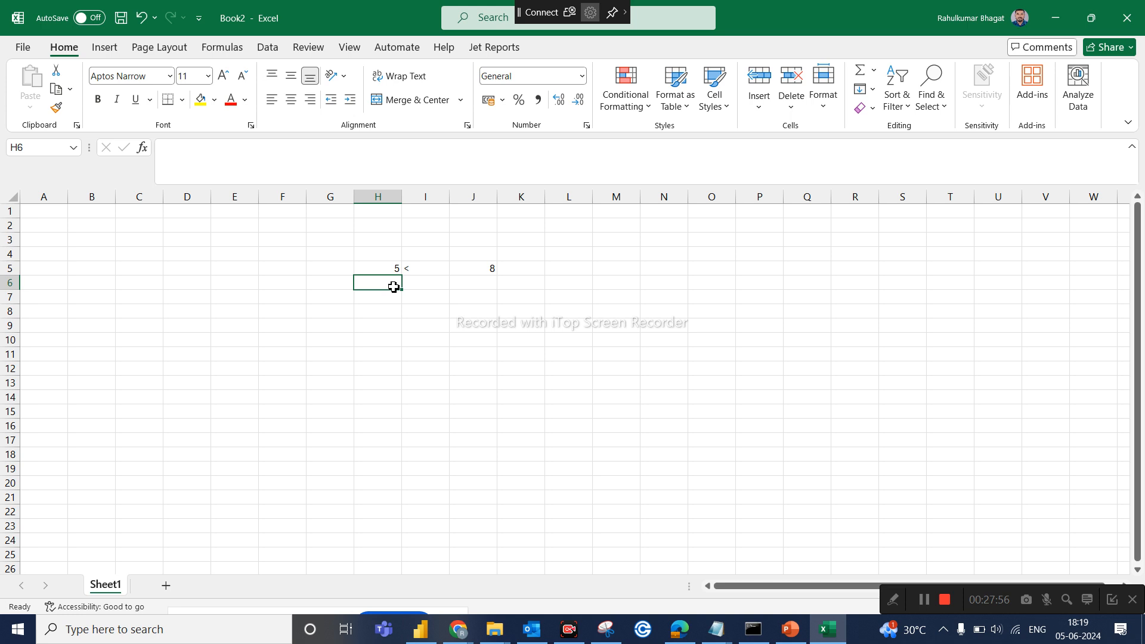
{"action": "type", "text": "5"}
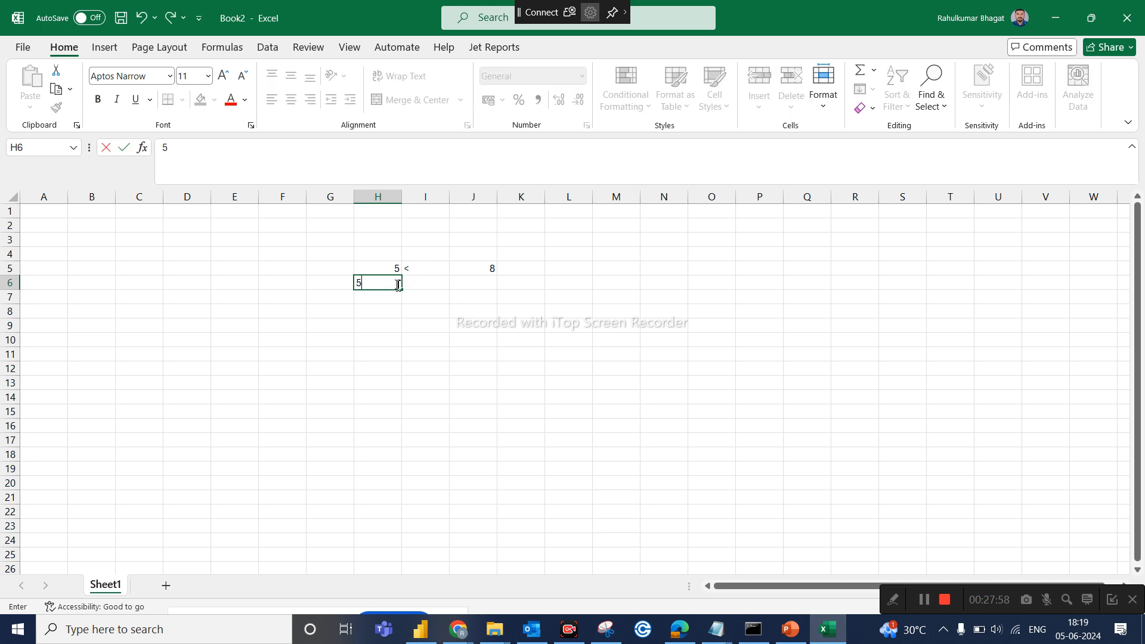
{"action": "left_click", "coordinate": [492, 289]}
{"action": "type", "text": "8"}
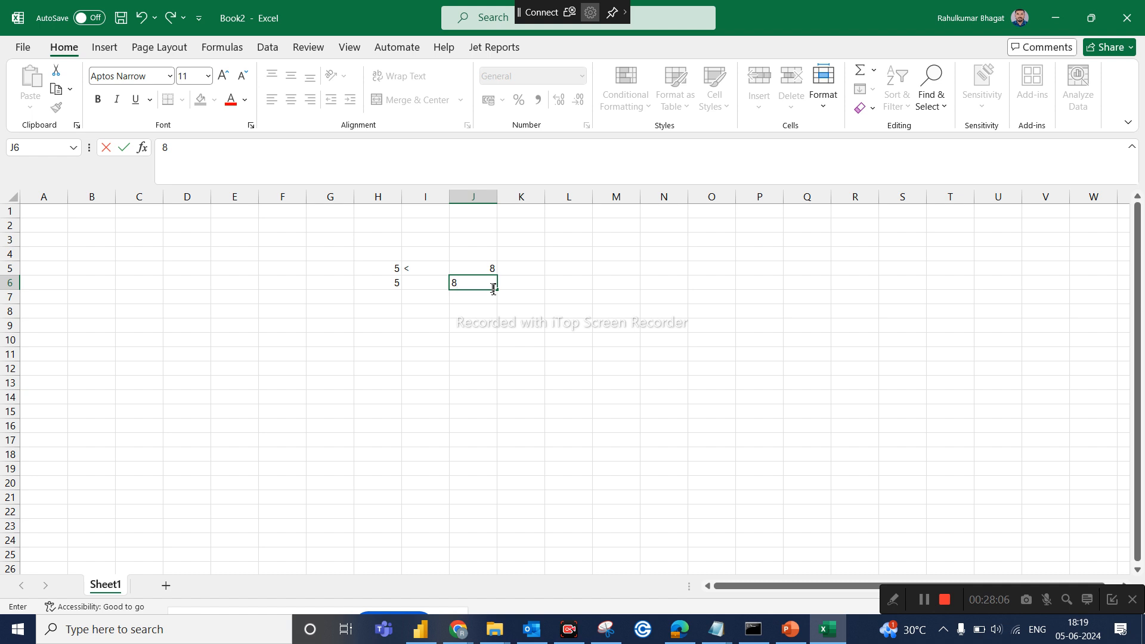
Enter the not-equal sign != in cell I6 between the two numbers.
{"action": "left_click", "coordinate": [429, 288]}
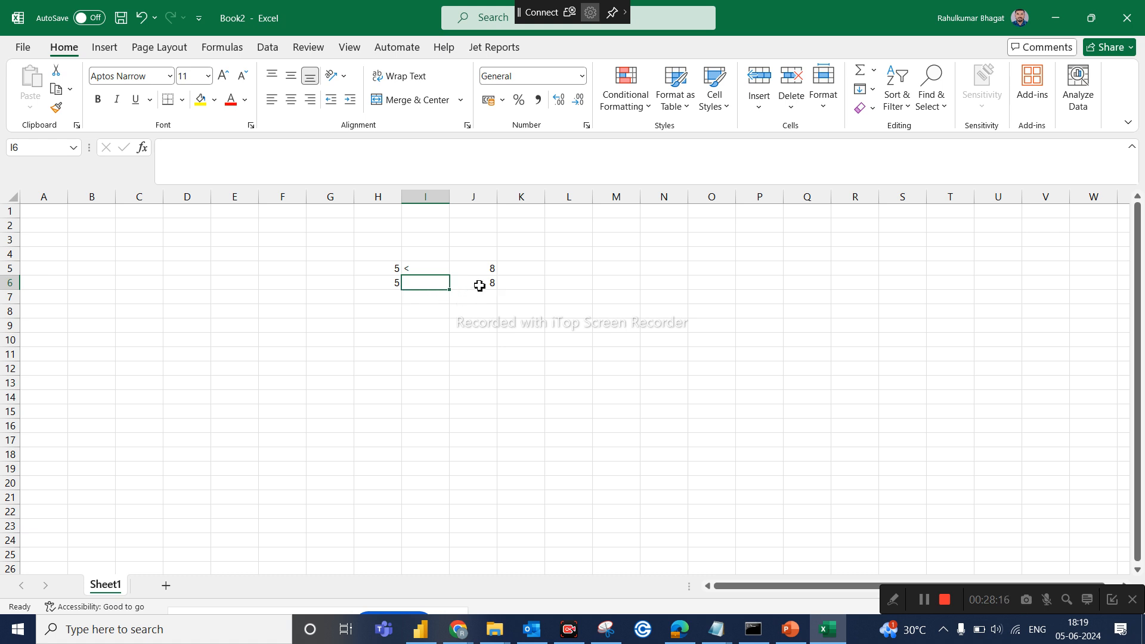
{"action": "left_click", "coordinate": [433, 309]}
{"action": "left_click", "coordinate": [434, 284]}
{"action": "type", "text": "="}
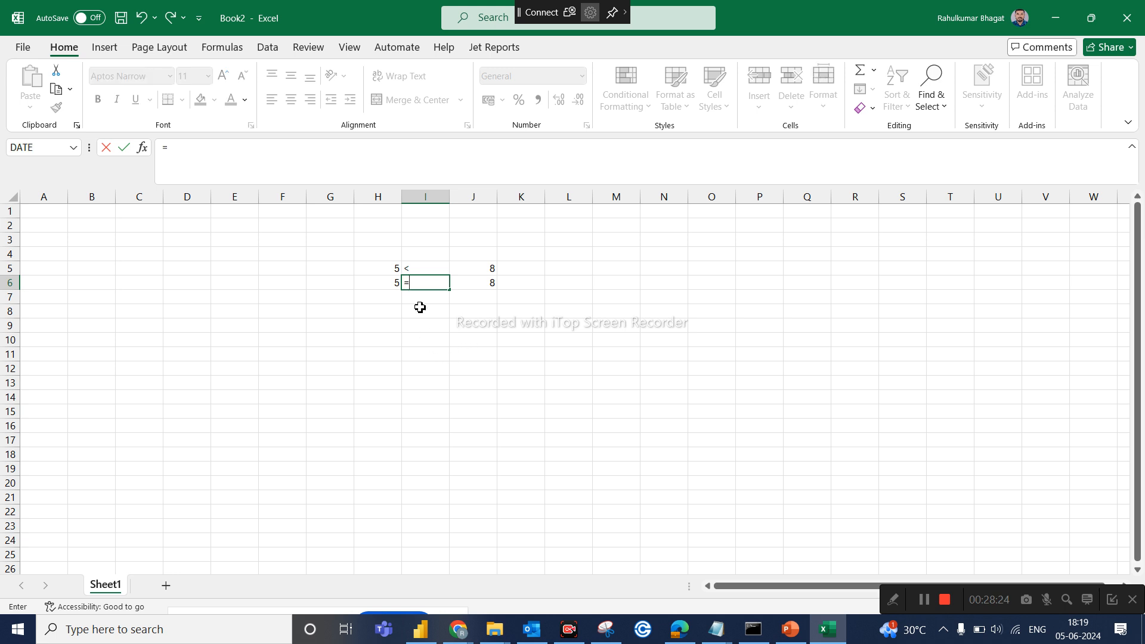
{"action": "left_click", "coordinate": [459, 309]}
{"action": "key", "text": "BackSpace"}
{"action": "key", "text": "BackSpace"}
{"action": "type", "text": "!"}
{"action": "key", "text": "BackSpace"}
{"action": "key", "text": "BackSpace"}
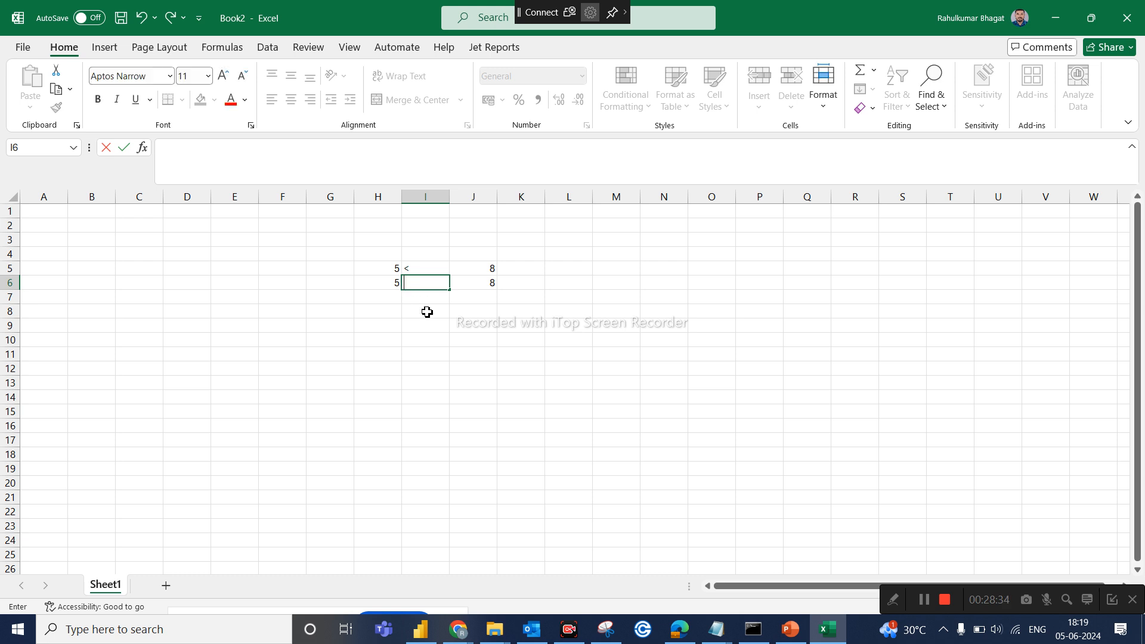
{"action": "type", "text": "!="}
{"action": "left_click", "coordinate": [385, 323]}
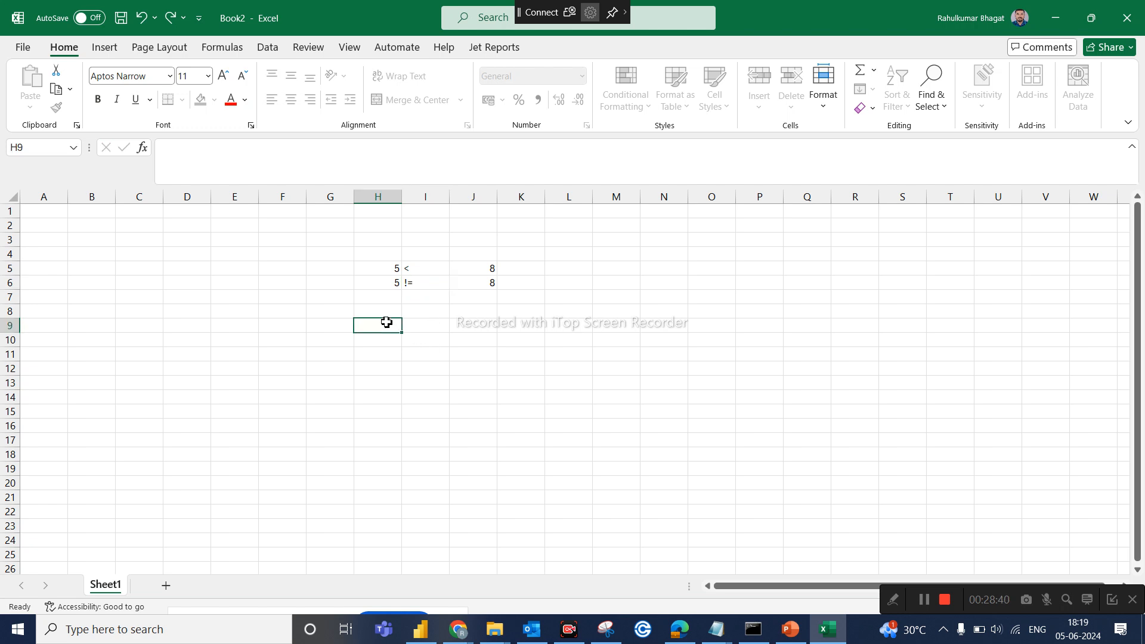
Add a third comparison in row 7 with 5 in H7, <> in I7 and 8 in J7.
{"action": "left_click", "coordinate": [398, 298]}
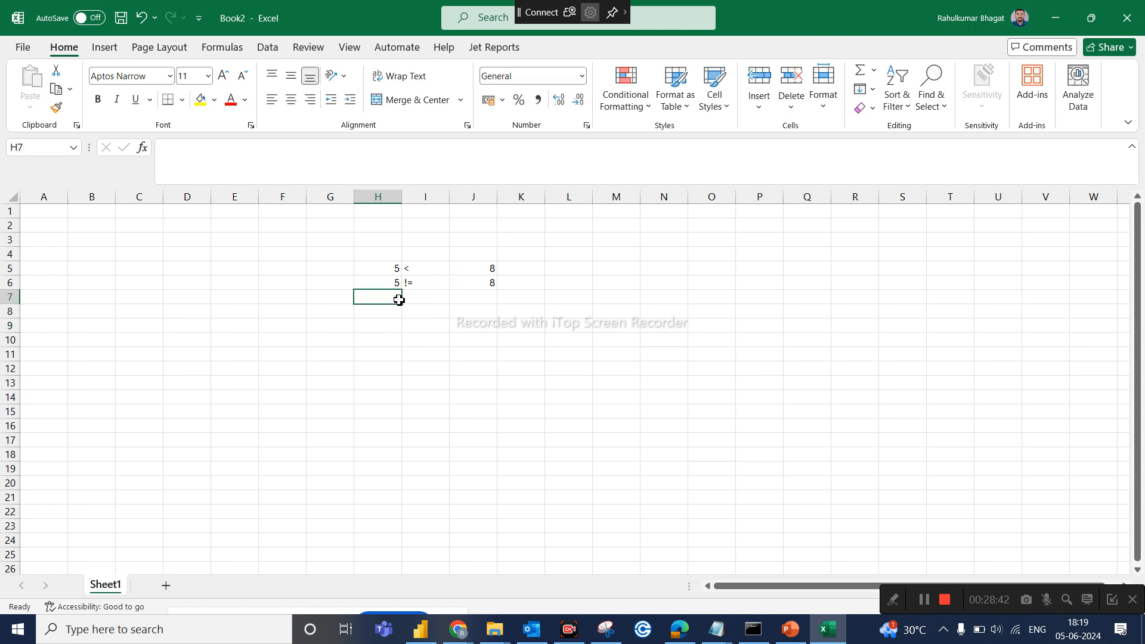
{"action": "left_click", "coordinate": [418, 302]}
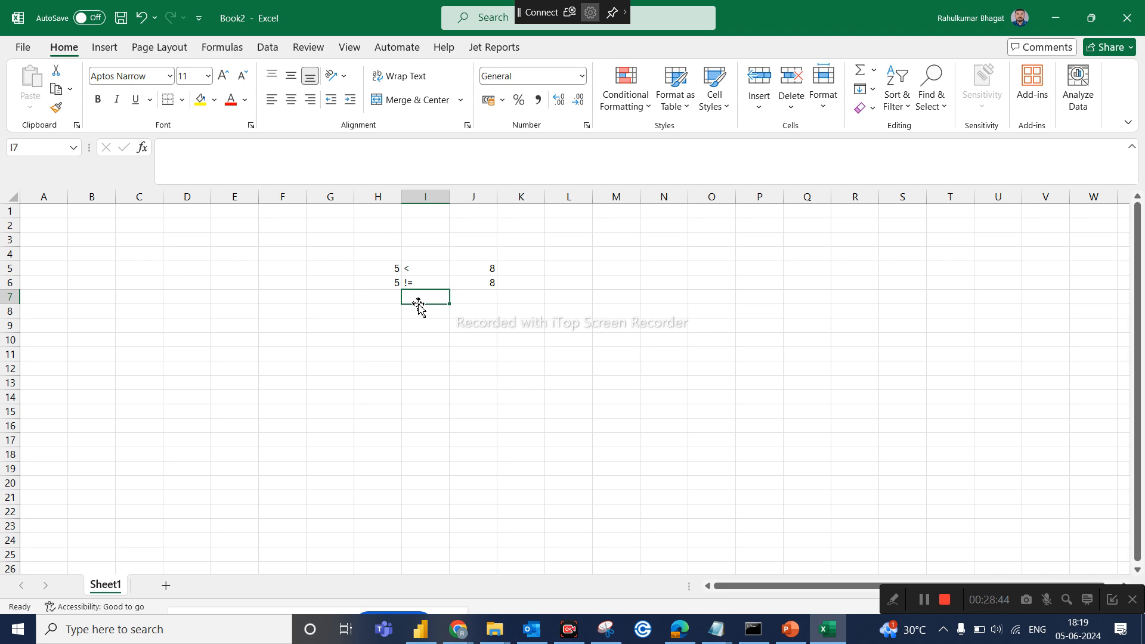
{"action": "type", "text": "<>"}
{"action": "left_click", "coordinate": [426, 359]}
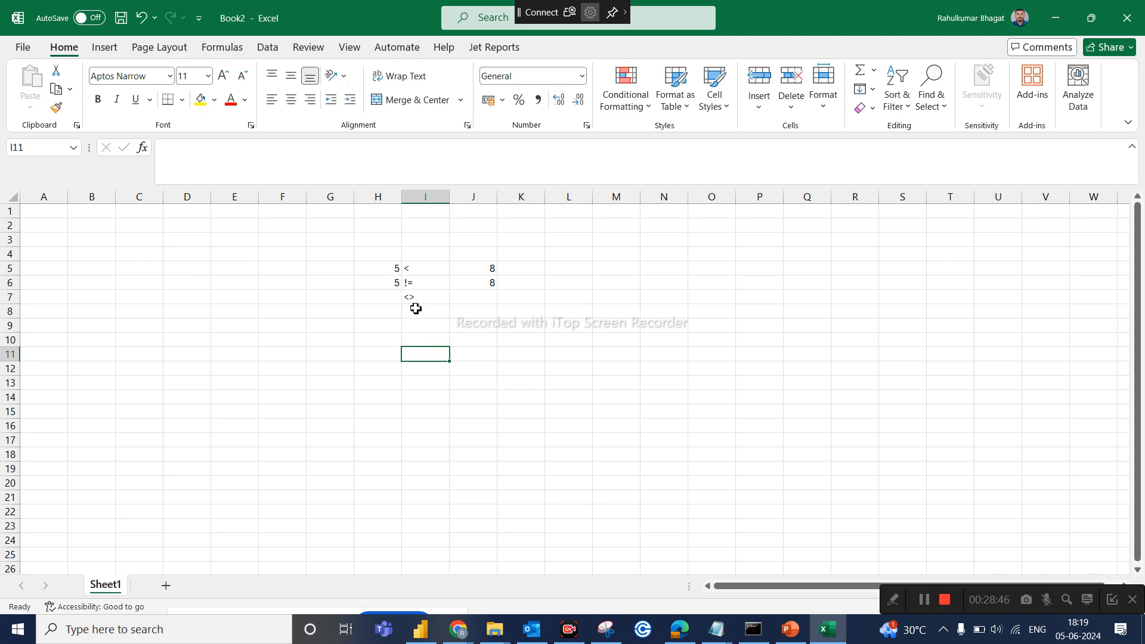
{"action": "left_click", "coordinate": [387, 297]}
{"action": "type", "text": "5"}
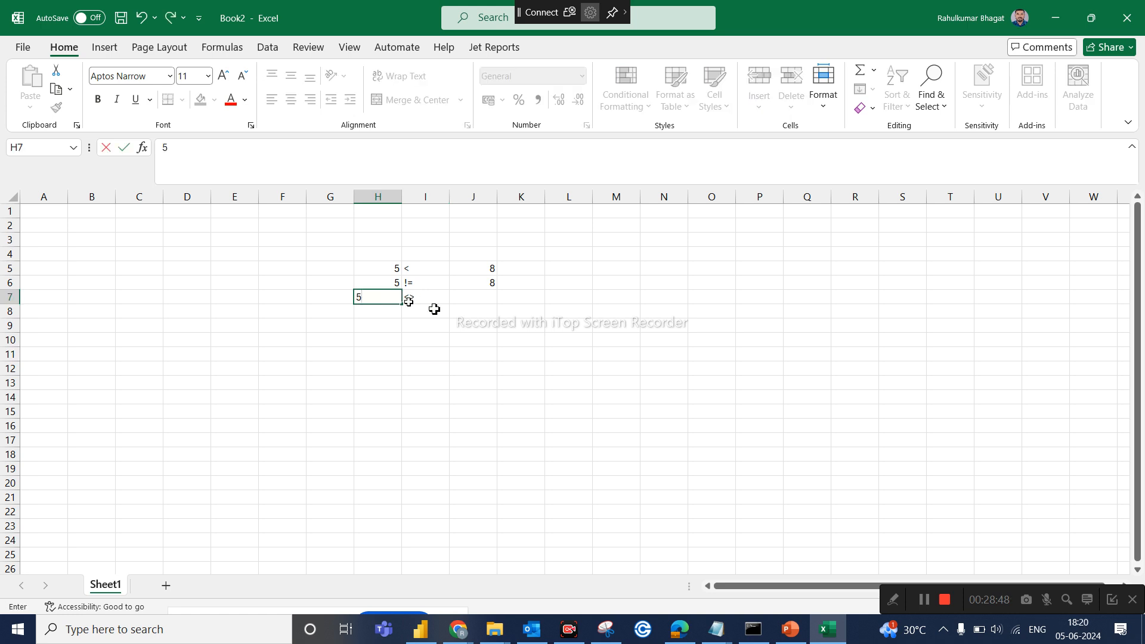
{"action": "left_click", "coordinate": [493, 299]}
{"action": "type", "text": "8"}
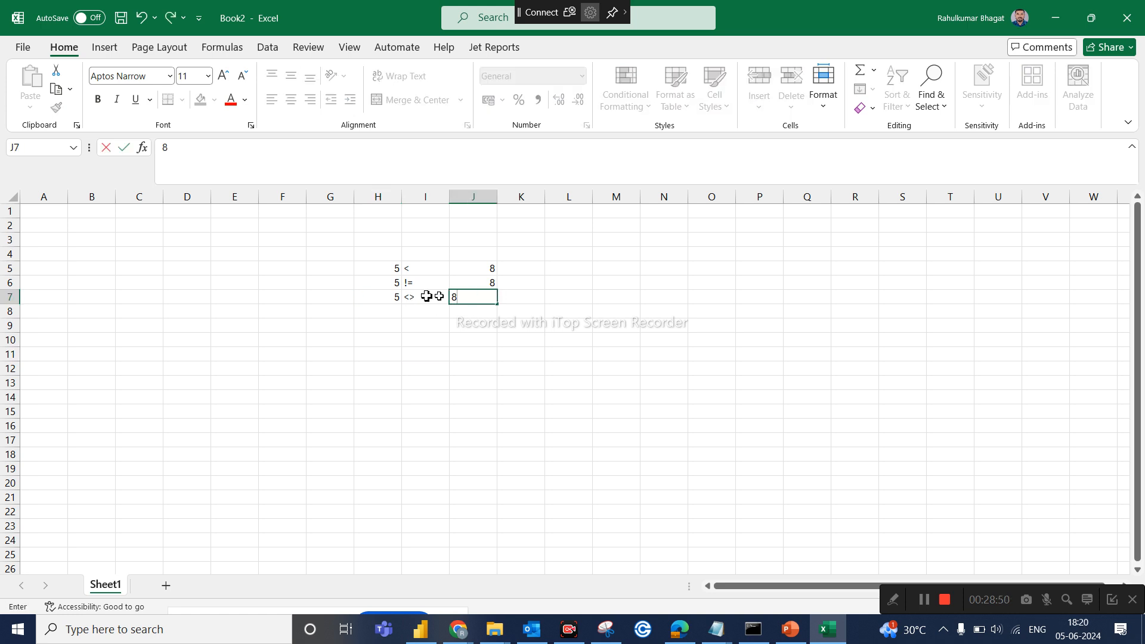
{"action": "left_click", "coordinate": [419, 296]}
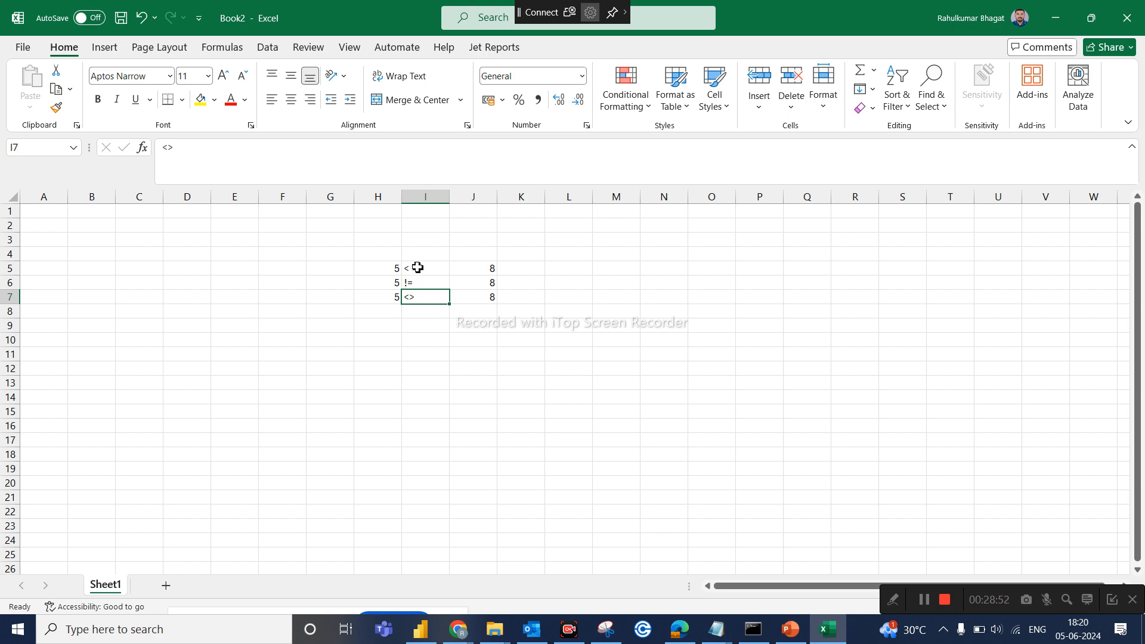
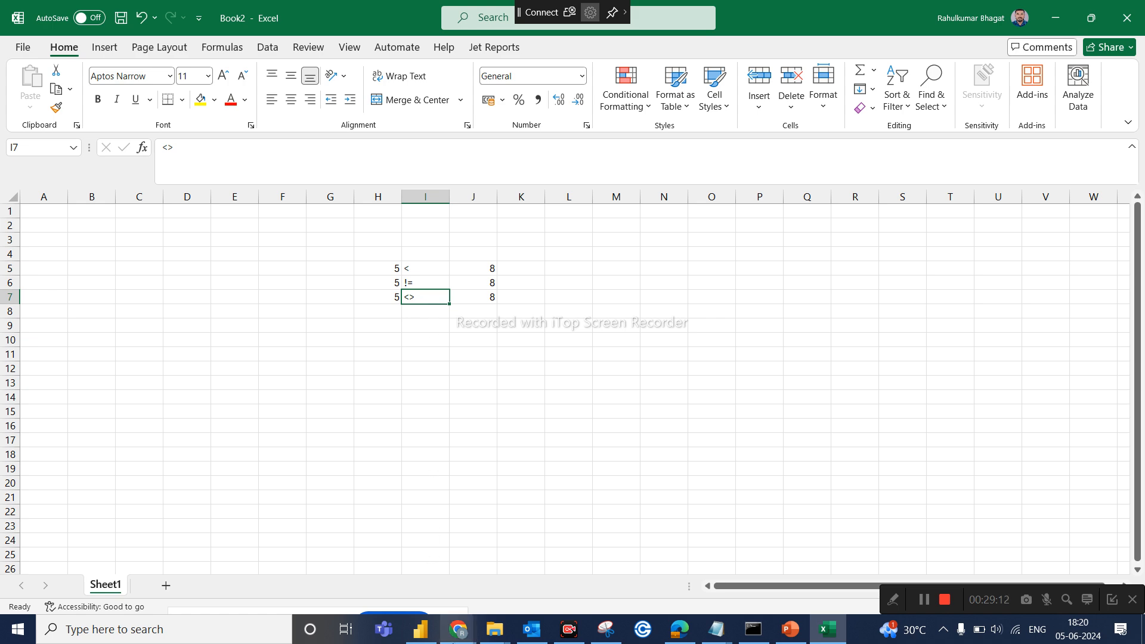
Switch to Power BI and complete the IF condition with 150000, adding "Very High" as the result when true.
{"action": "left_click", "coordinate": [429, 635]}
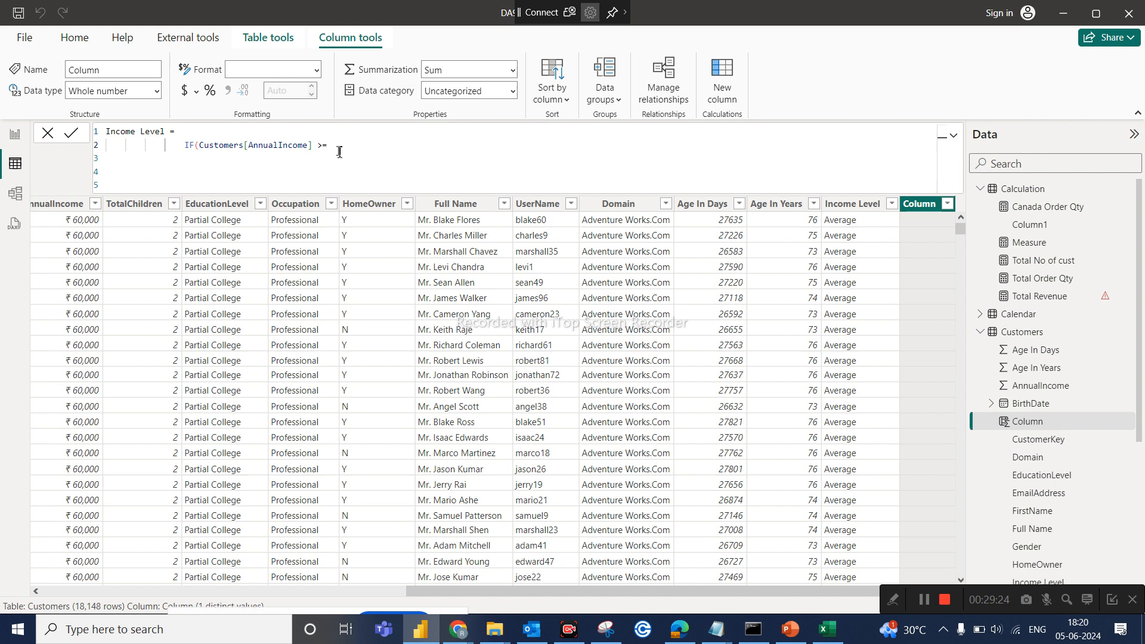
{"action": "type", "text": "1500000"}
{"action": "key", "text": "BackSpace"}
{"action": "type", "text": ","}
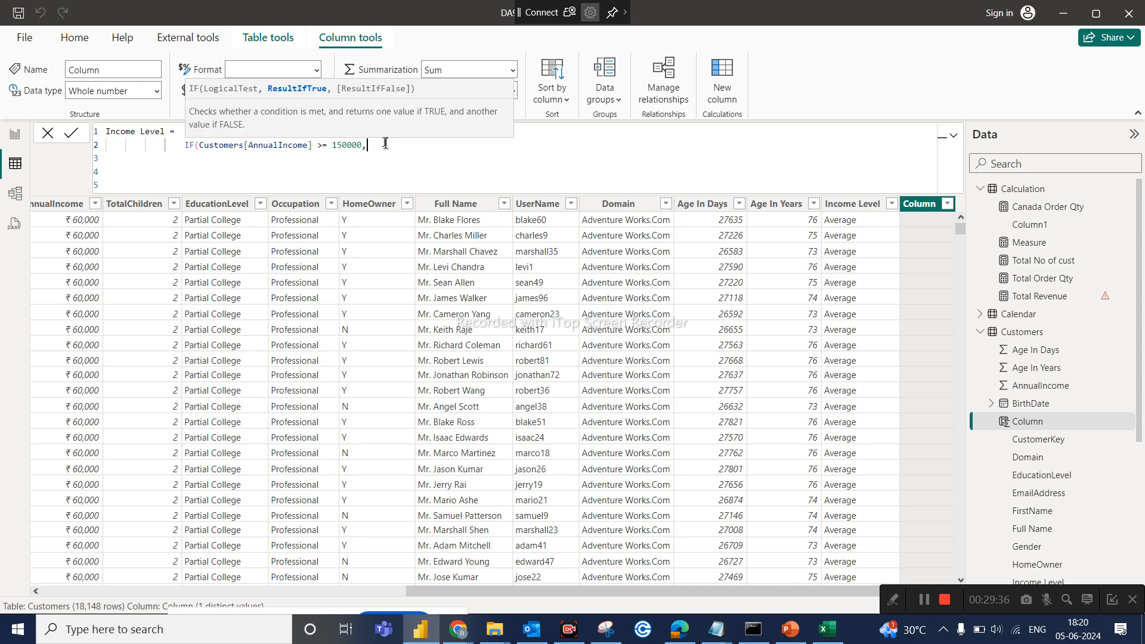
{"action": "type", "text": "\"Very High"}
{"action": "left_click", "coordinate": [434, 153]}
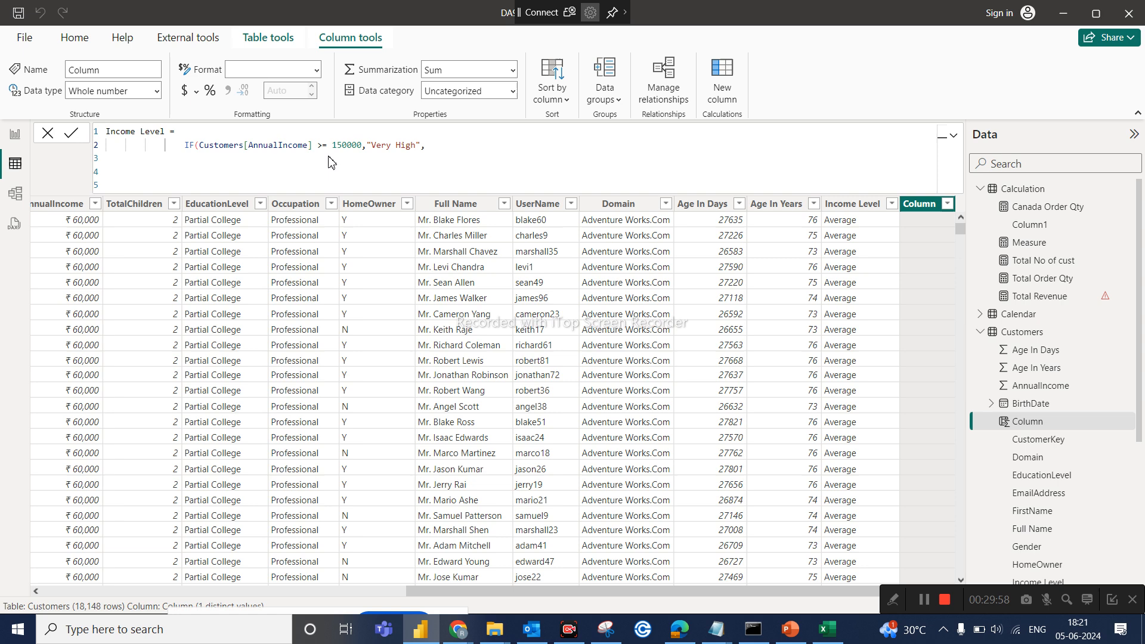
Add "LOW" as the IF function's result when false and close the parenthesis.
{"action": "left_click", "coordinate": [755, 348]}
{"action": "left_click", "coordinate": [454, 148]}
{"action": "left_click_drag", "start_coordinate": [423, 145], "coordinate": [369, 145]}
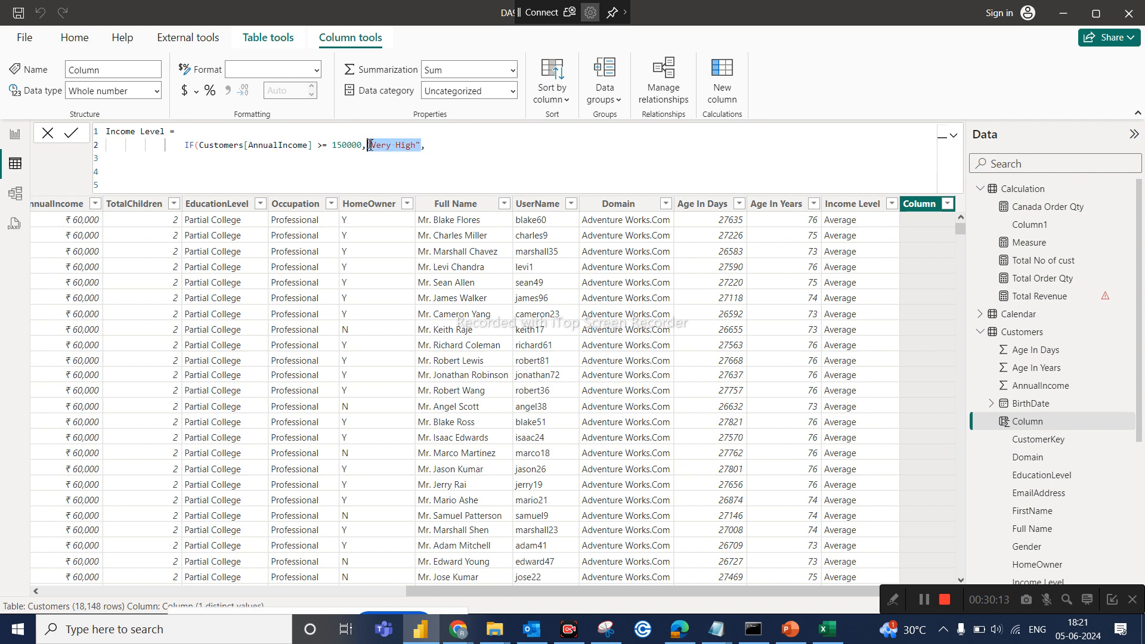
{"action": "left_click", "coordinate": [457, 144]}
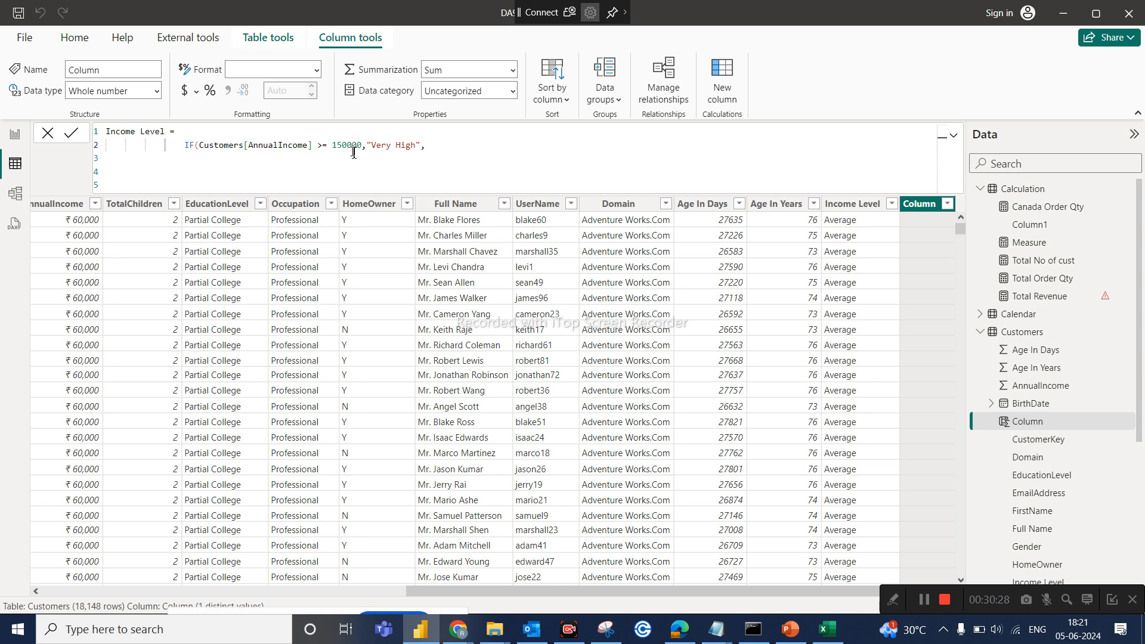
{"action": "type", "text": "\",\"l"}
{"action": "key", "text": "BackSpace"}
{"action": "type", "text": "LO"}
{"action": "key", "text": "BackSpace"}
{"action": "type", "text": "OW"}
{"action": "left_click", "coordinate": [488, 148]}
{"action": "type", "text": ")"}
Review the arguments of the IF formula and try to commit the column under the name Income Level.
{"action": "left_click", "coordinate": [357, 145]}
{"action": "left_click_drag", "start_coordinate": [362, 145], "coordinate": [194, 144]}
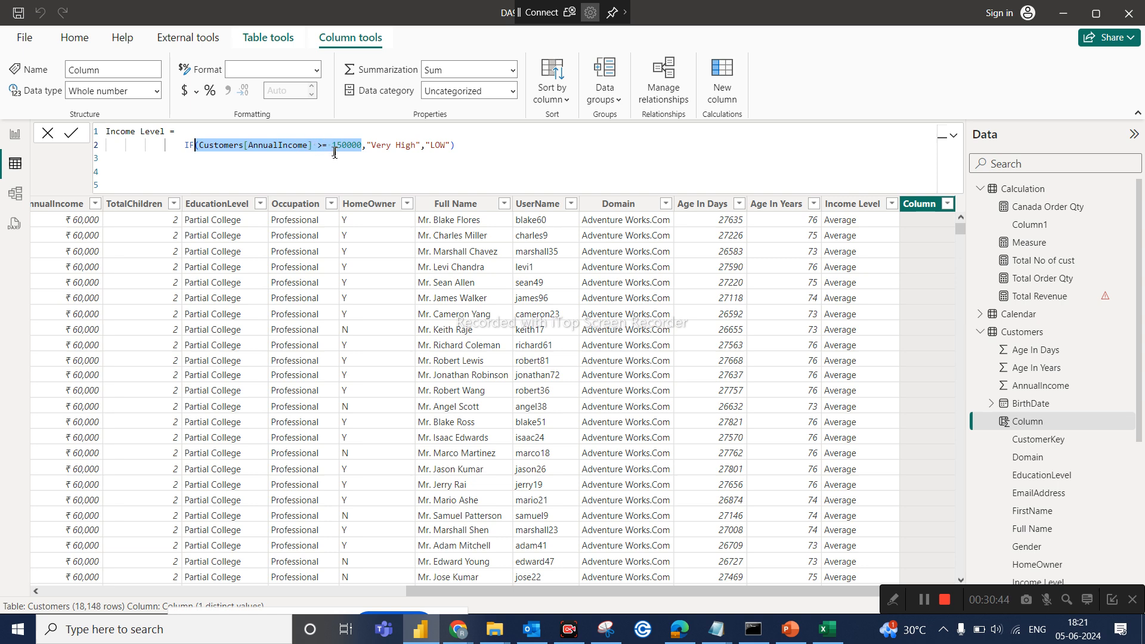
{"action": "left_click", "coordinate": [384, 145]}
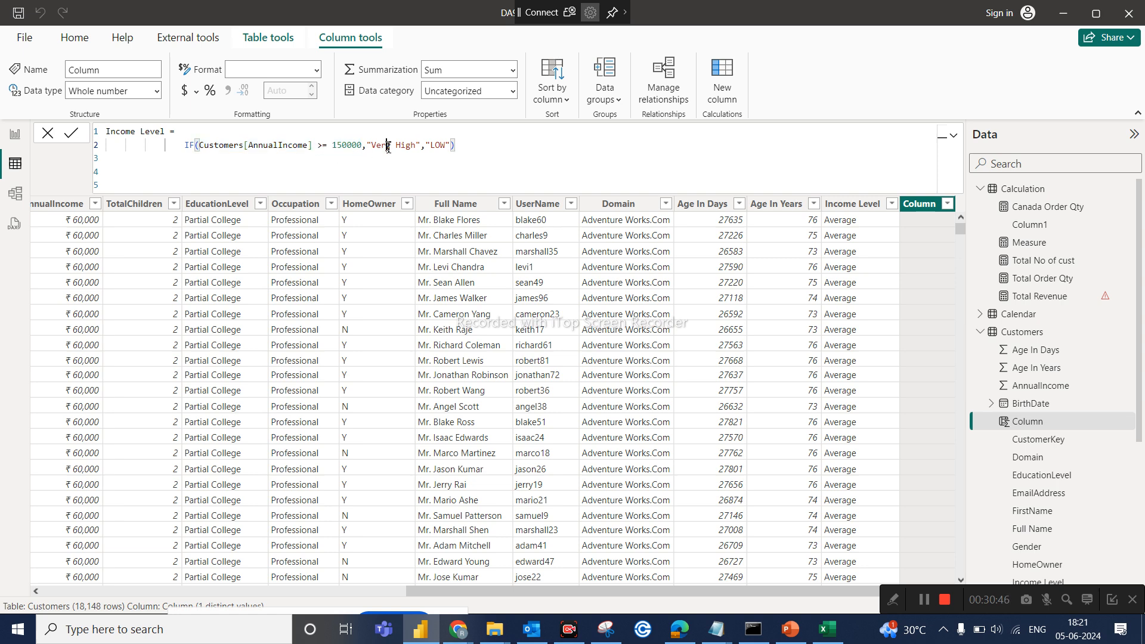
{"action": "left_click", "coordinate": [435, 145]}
{"action": "left_click", "coordinate": [511, 145]}
{"action": "key", "text": "Return"}
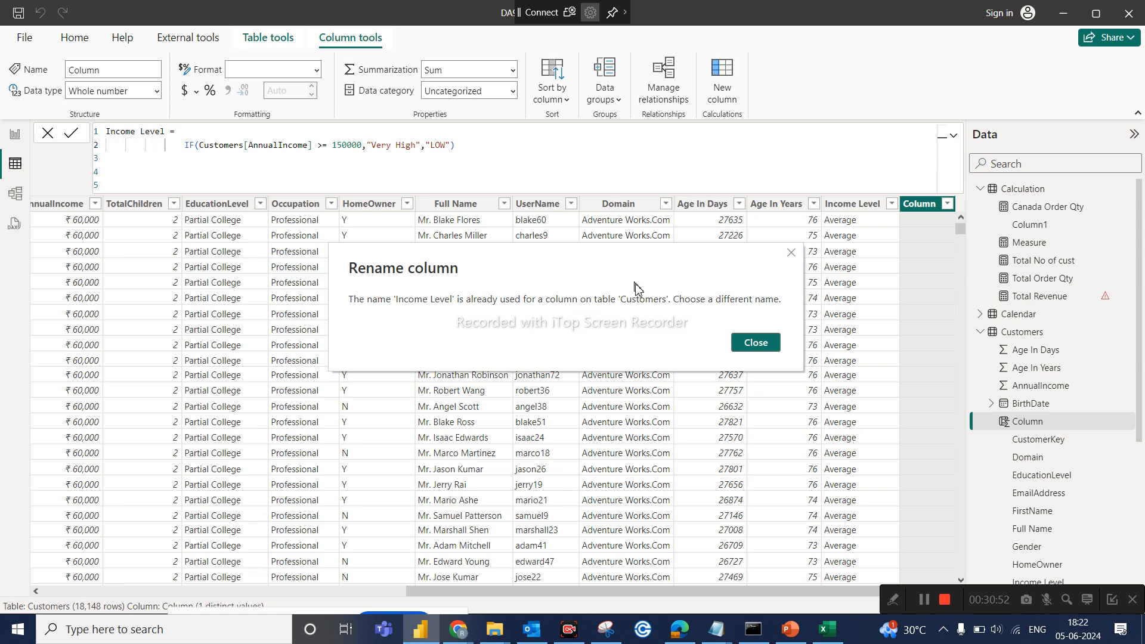
{"action": "left_click", "coordinate": [754, 342]}
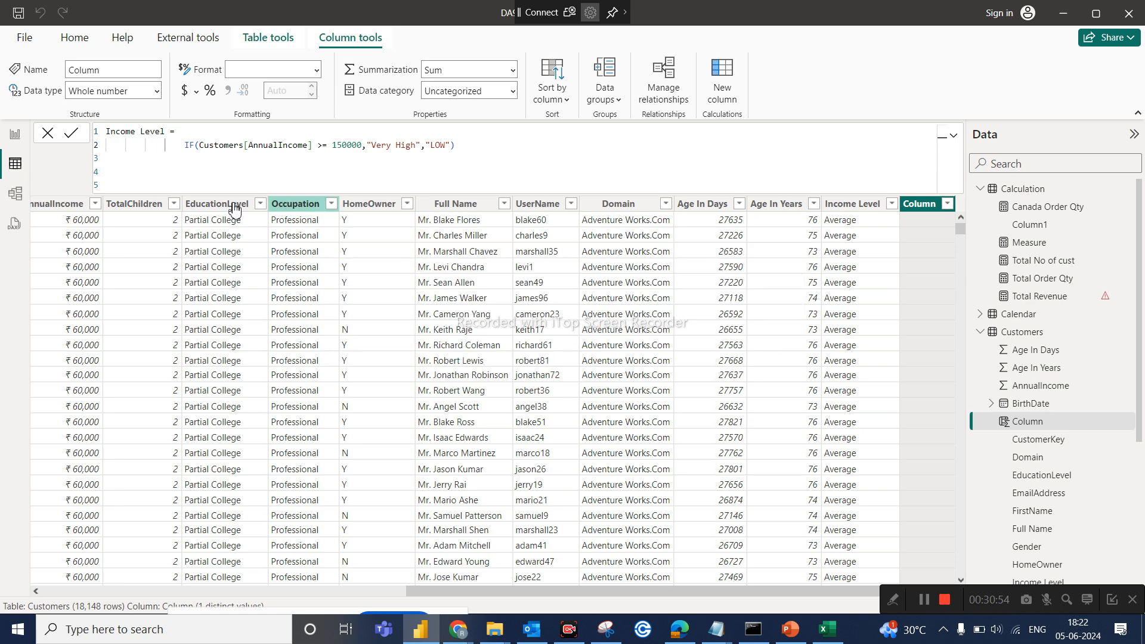
Change the column name in the formula to Income Level 1 and commit the column.
{"action": "left_click", "coordinate": [167, 132]}
{"action": "type", "text": "1"}
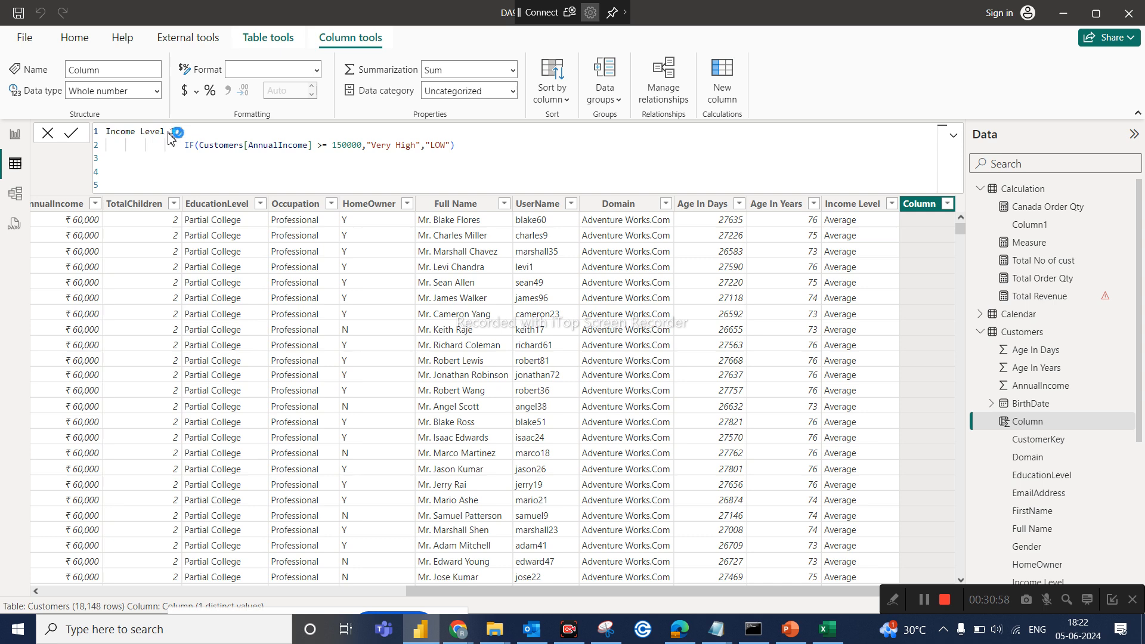
{"action": "key", "text": "Return"}
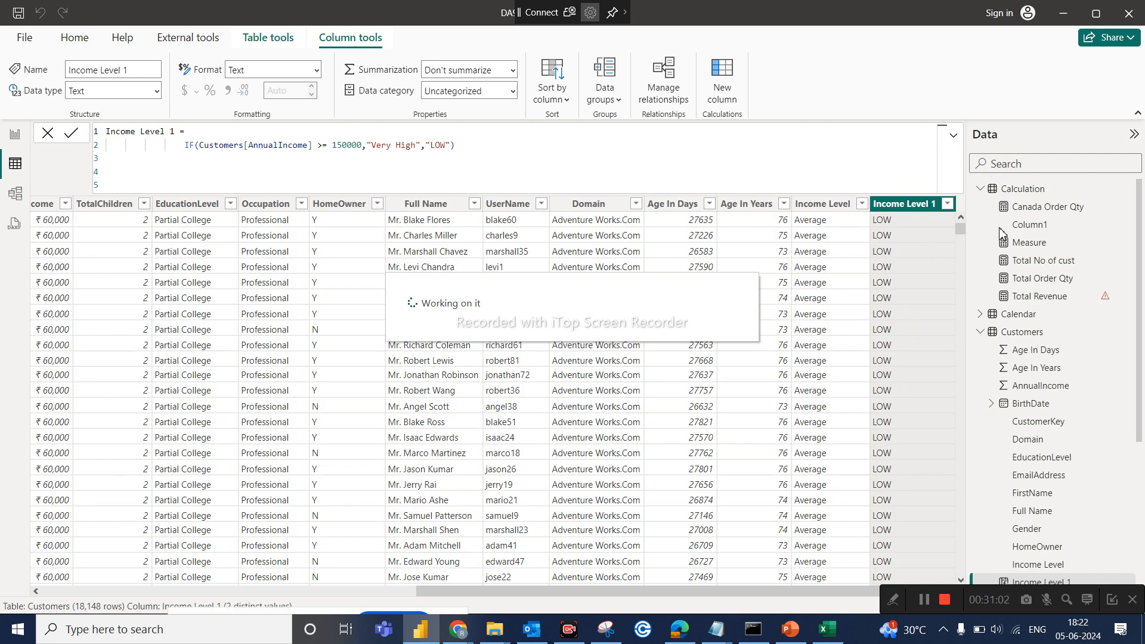
Filter the Income Level 1 column to show only the Very High rows.
{"action": "left_click", "coordinate": [948, 207]}
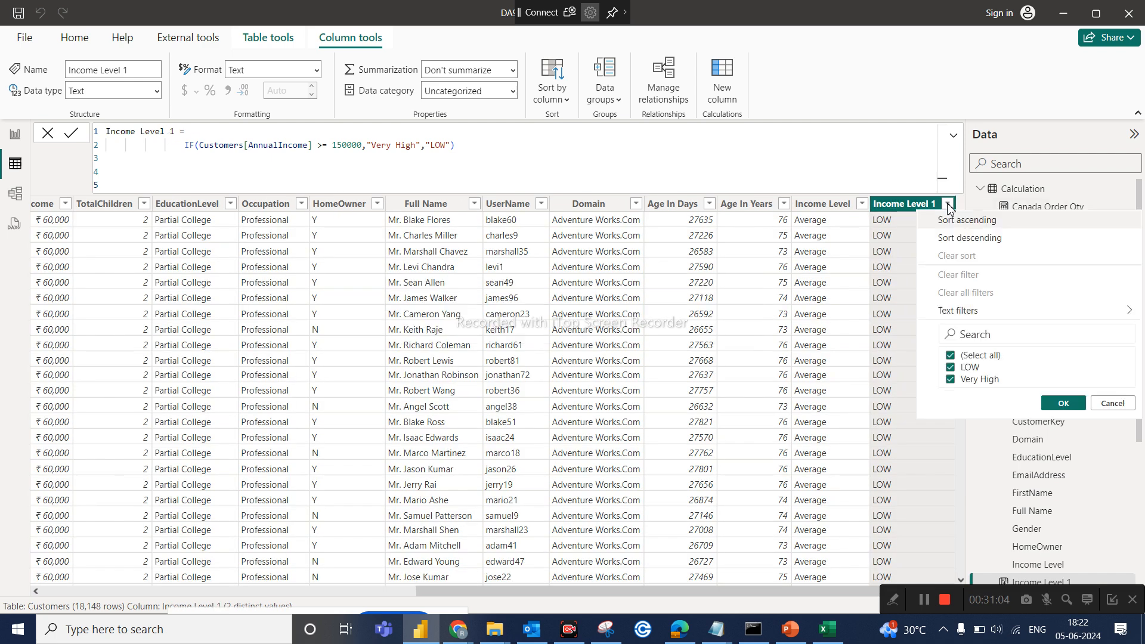
{"action": "left_click", "coordinate": [952, 356]}
{"action": "left_click", "coordinate": [951, 380]}
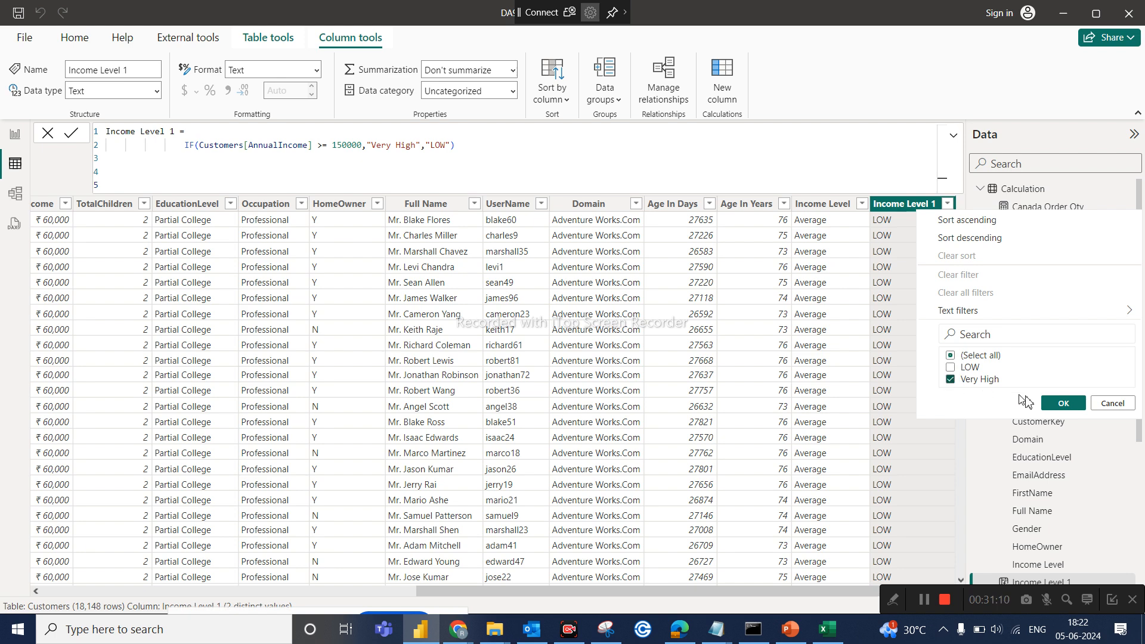
{"action": "left_click", "coordinate": [1060, 406]}
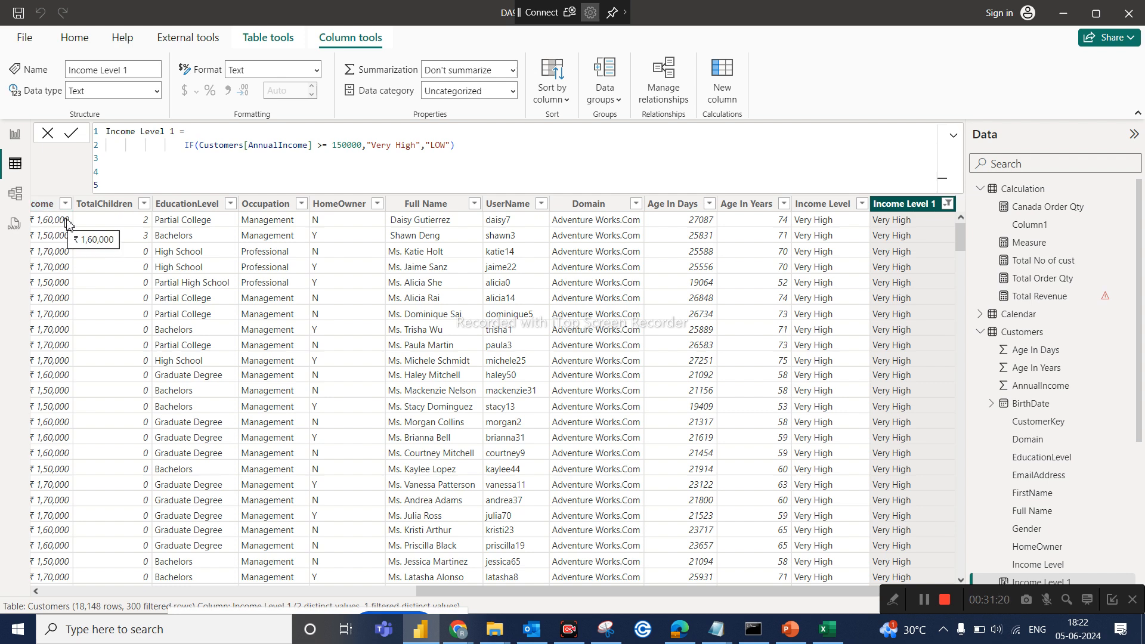
Change the Income Level 1 filter to show only the LOW rows.
{"action": "left_click", "coordinate": [947, 204]}
{"action": "left_click", "coordinate": [970, 371]}
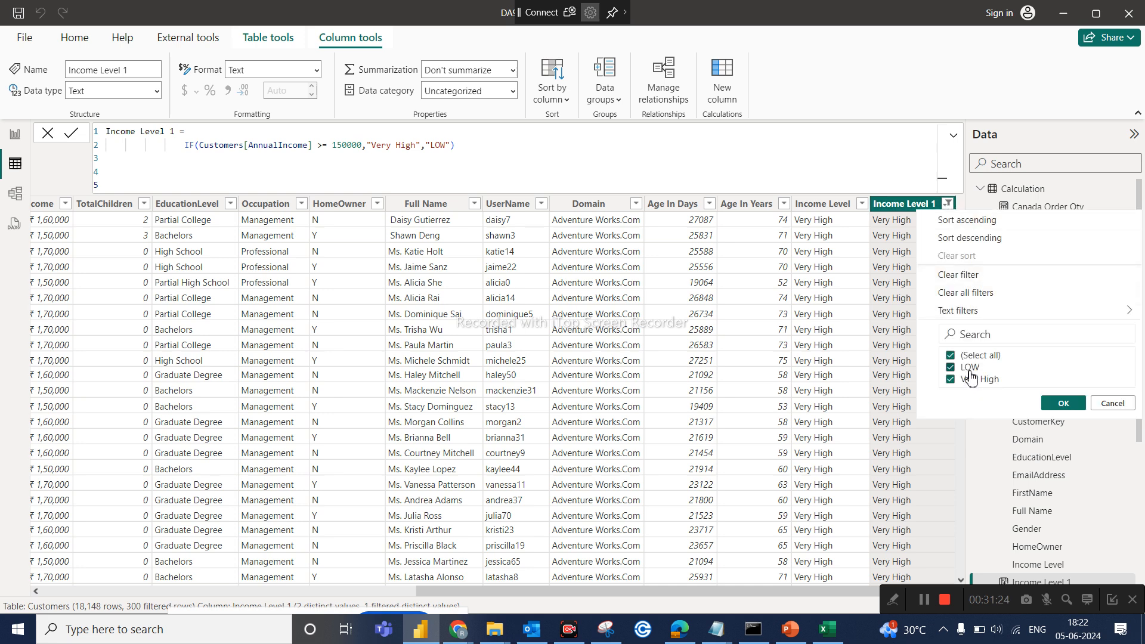
{"action": "left_click", "coordinate": [969, 380]}
{"action": "left_click", "coordinate": [1063, 403]}
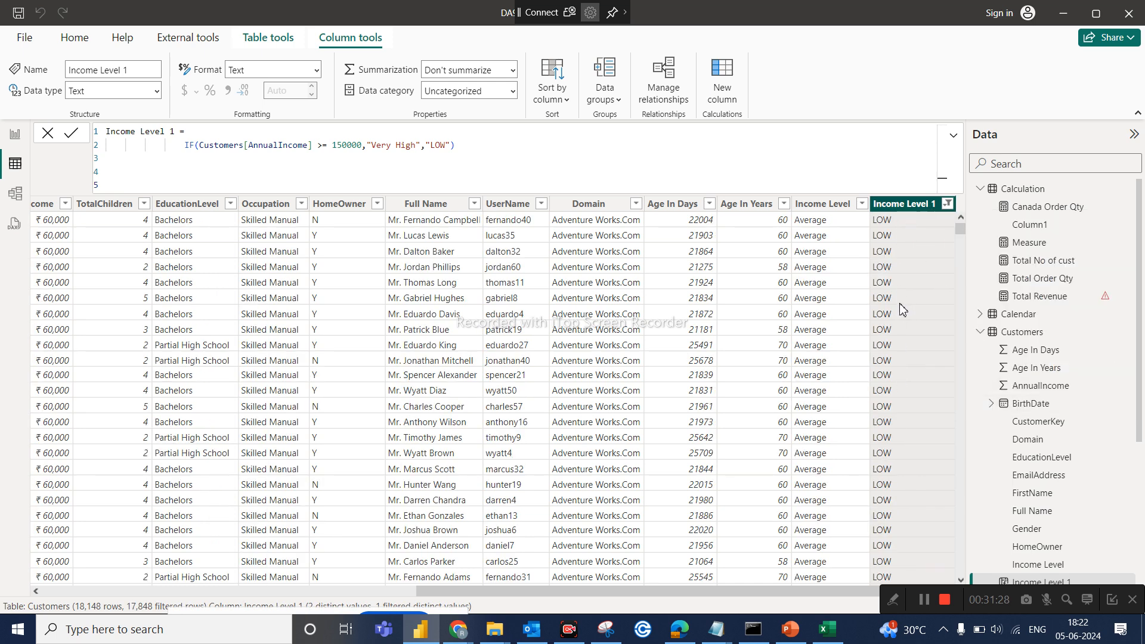
Check the categories in the existing Income Level column's filter without applying it, and reselect the Income Level 1 column.
{"action": "left_click", "coordinate": [863, 208]}
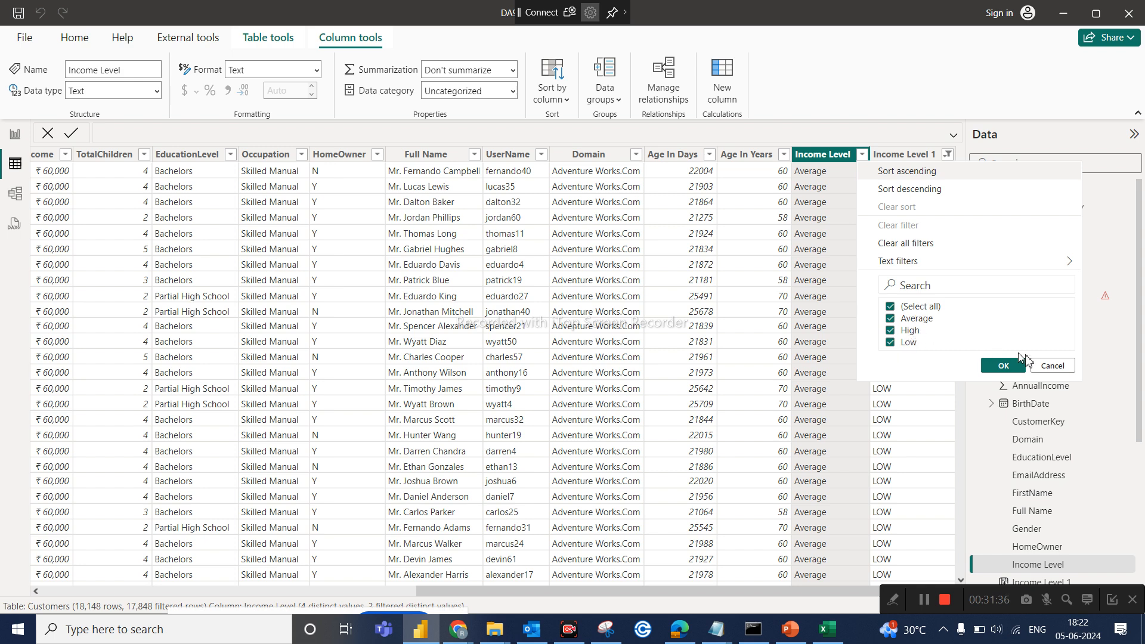
{"action": "left_click", "coordinate": [1051, 366]}
{"action": "left_click", "coordinate": [911, 156]}
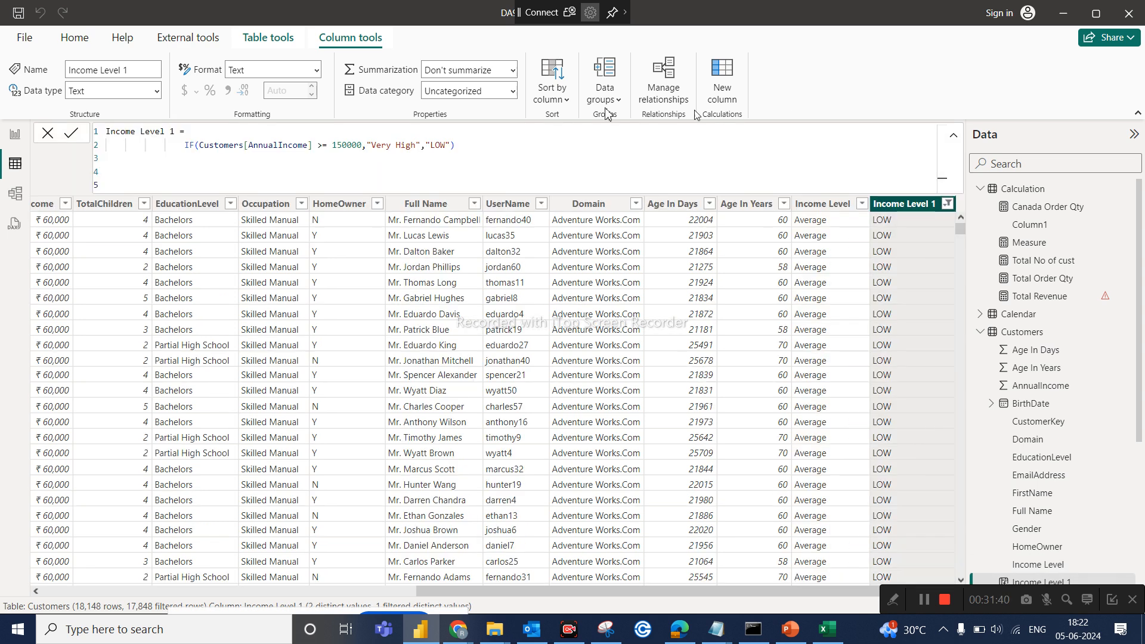
Remove the "LOW" result and closing parenthesis from the Income Level 1 formula and start a new line after the comma.
{"action": "left_click", "coordinate": [451, 144]}
{"action": "key", "text": "BackSpace"}
{"action": "key", "text": "BackSpace"}
{"action": "key", "text": "BackSpace"}
{"action": "key", "text": "BackSpace"}
{"action": "key", "text": "BackSpace"}
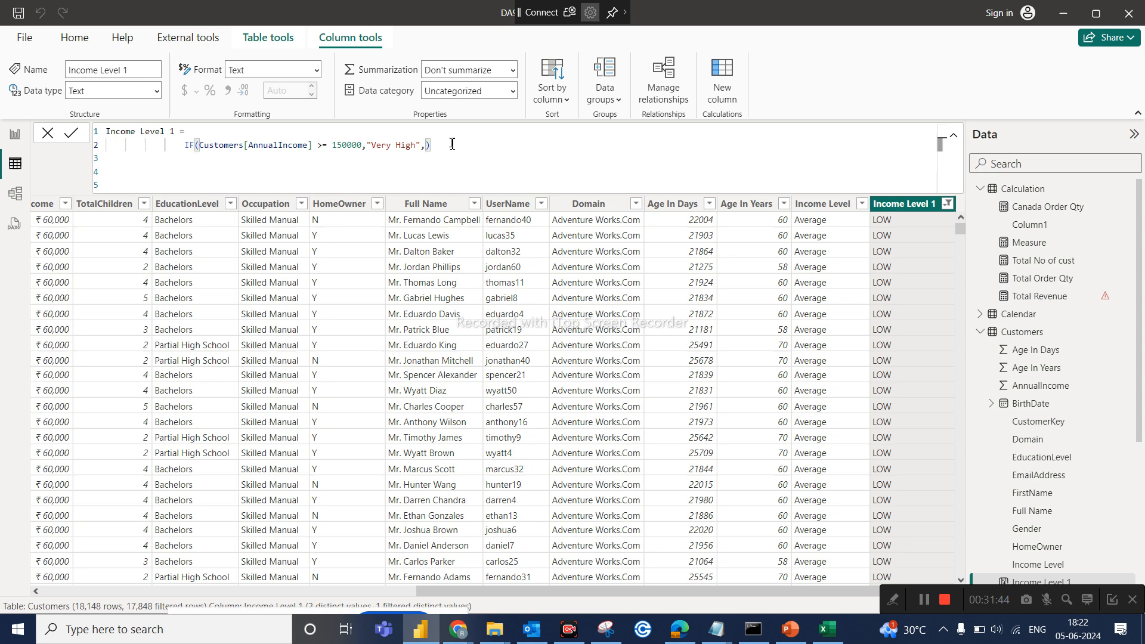
{"action": "key", "text": "Delete"}
{"action": "key", "text": "BackSpace"}
{"action": "type", "text": ","}
{"action": "key", "text": "shift+Return"}
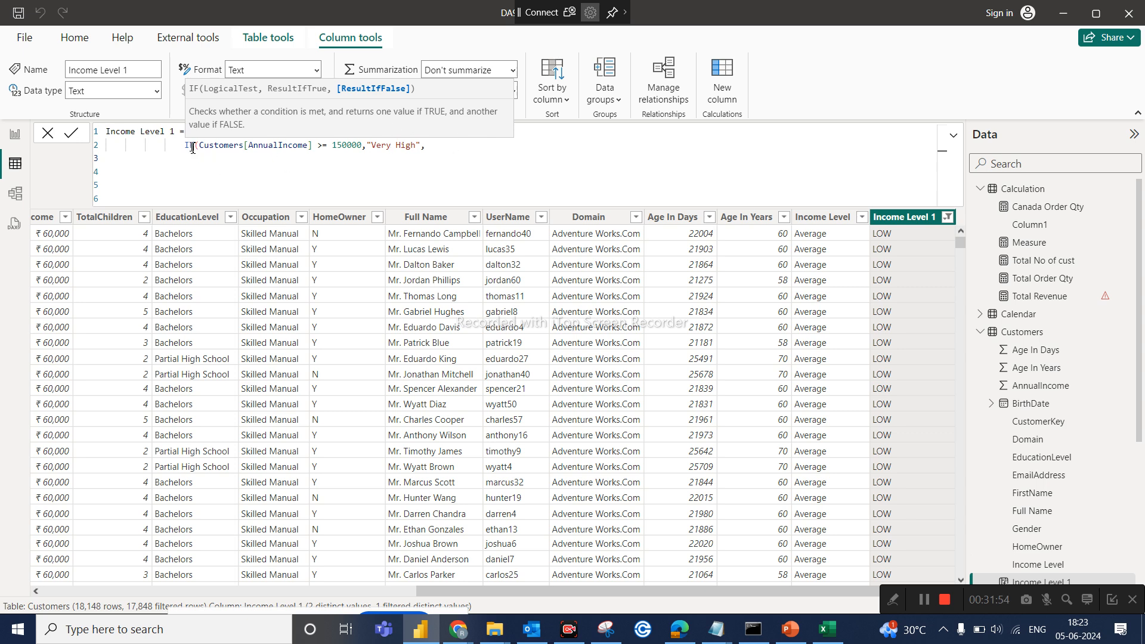
Add a nested IF to the Income Level 1 formula that tests whether Customers[AnnualIncome] is >= 100000.
{"action": "type", "text": "IF"}
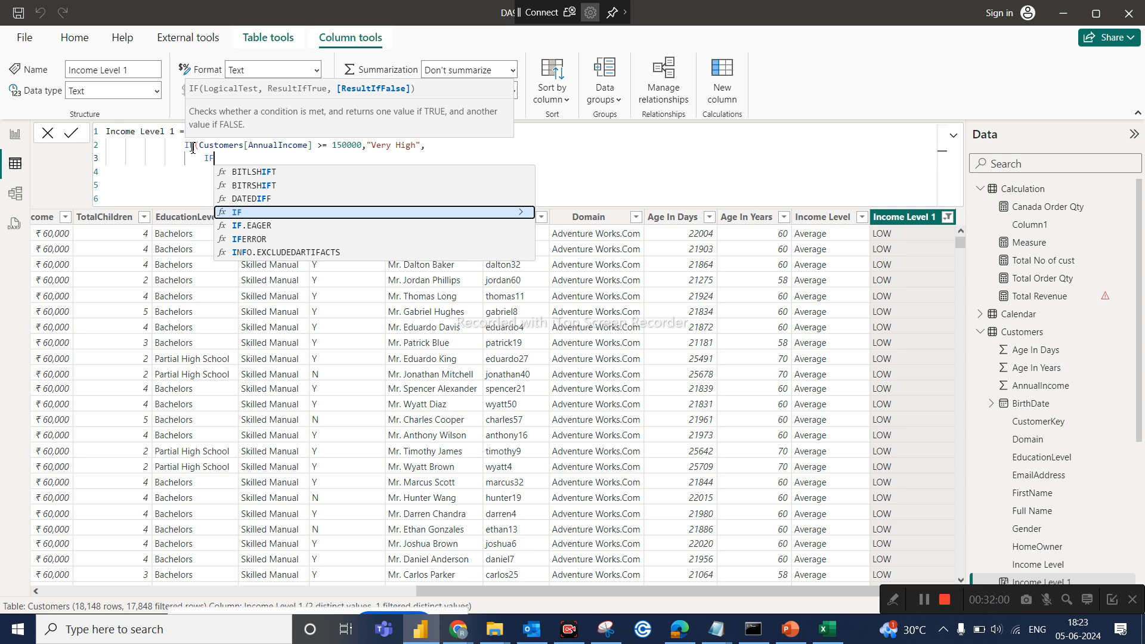
{"action": "type", "text": "(CUS"}
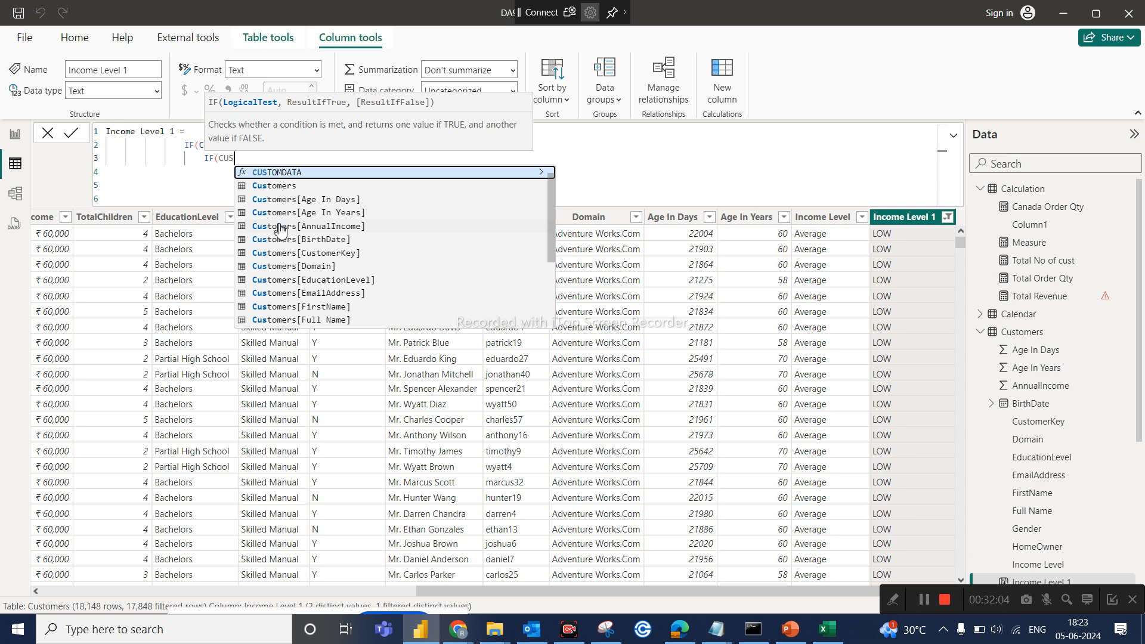
{"action": "left_click", "coordinate": [279, 227]}
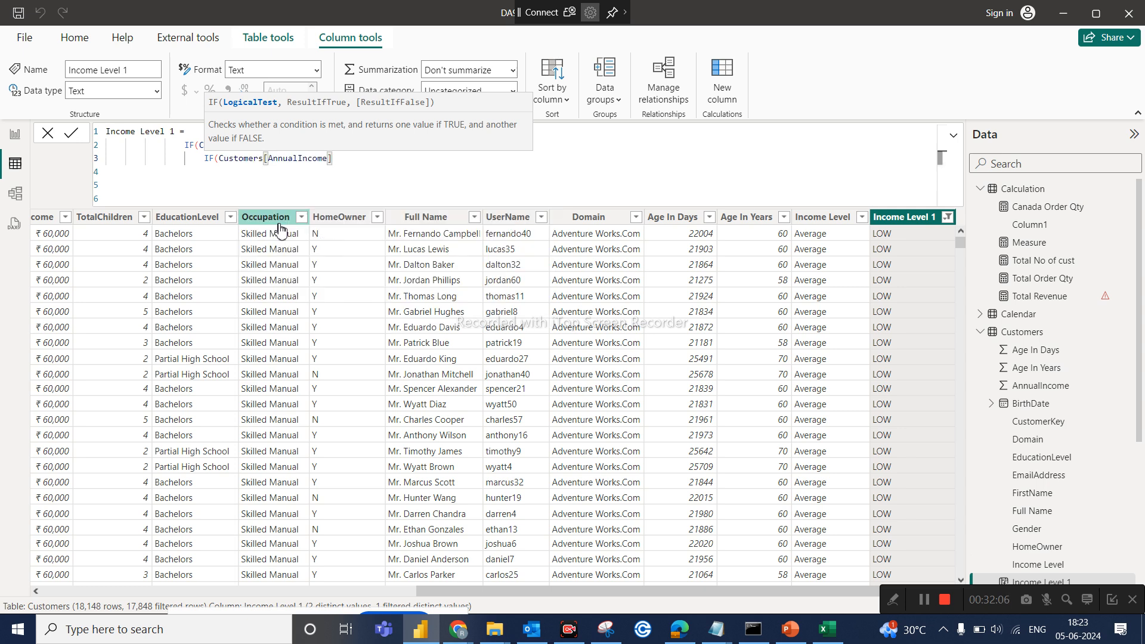
{"action": "type", "text": ">"}
{"action": "type", "text": "+"}
{"action": "type", "text": "= "}
{"action": "type", "text": "100000"}
{"action": "type", "text": ",\"\""}
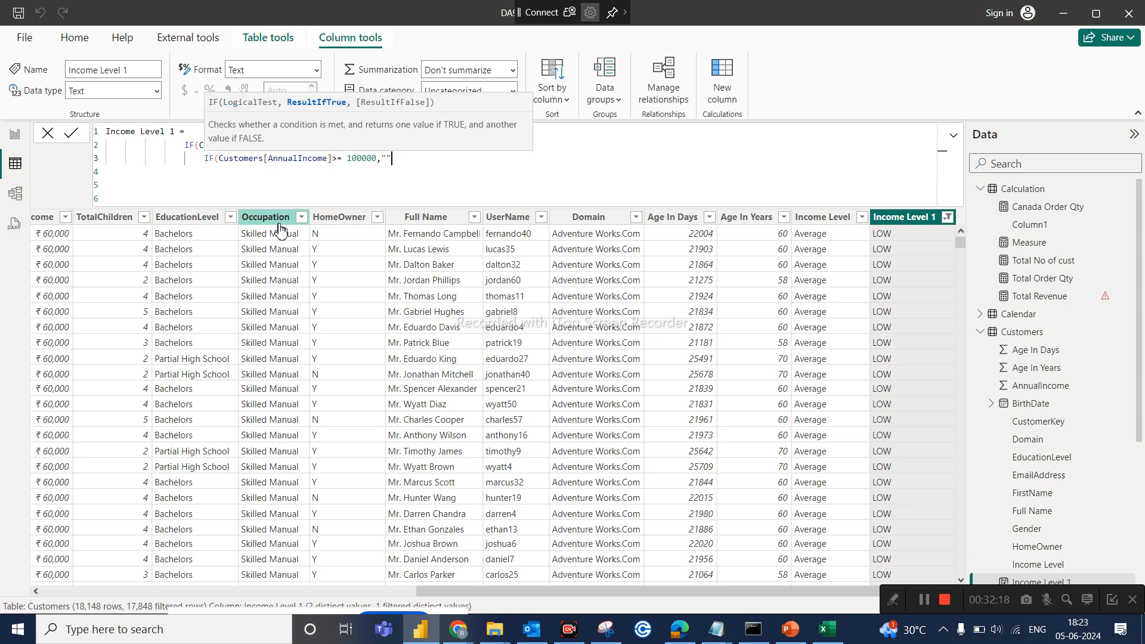
Enter "High" as the true result of the 100000 test and start a new formula line after the comma.
{"action": "key", "text": "Left"}
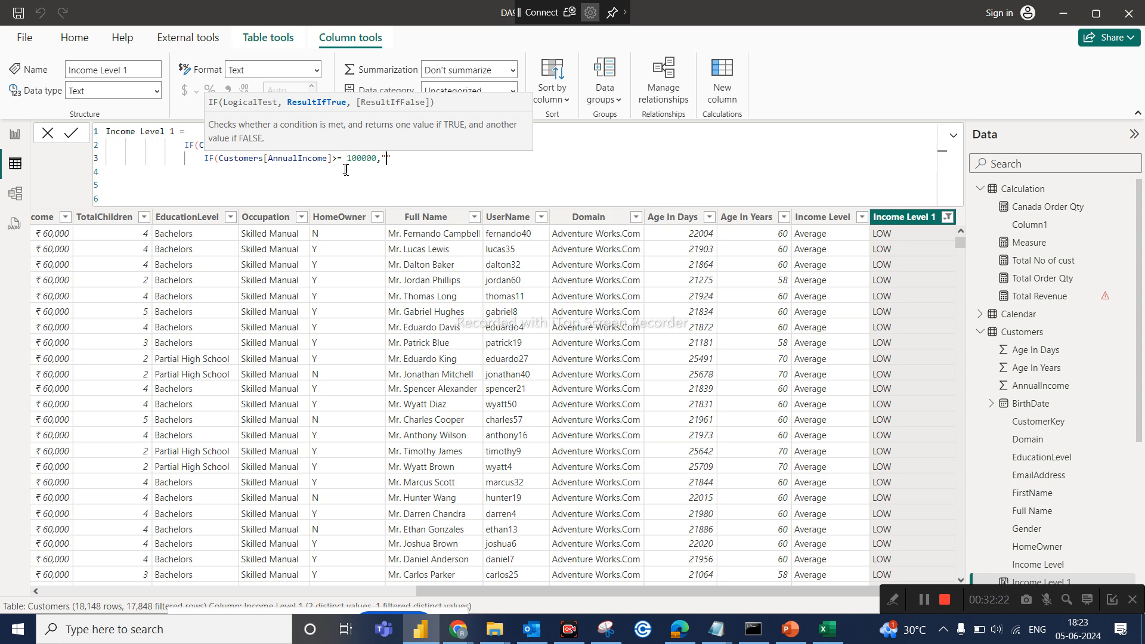
{"action": "type", "text": "hIGH"}
{"action": "key", "text": "BackSpace"}
{"action": "key", "text": "BackSpace"}
{"action": "key", "text": "BackSpace"}
{"action": "key", "text": "BackSpace"}
{"action": "type", "text": "High"}
{"action": "left_click", "coordinate": [448, 156]}
{"action": "type", "text": ","}
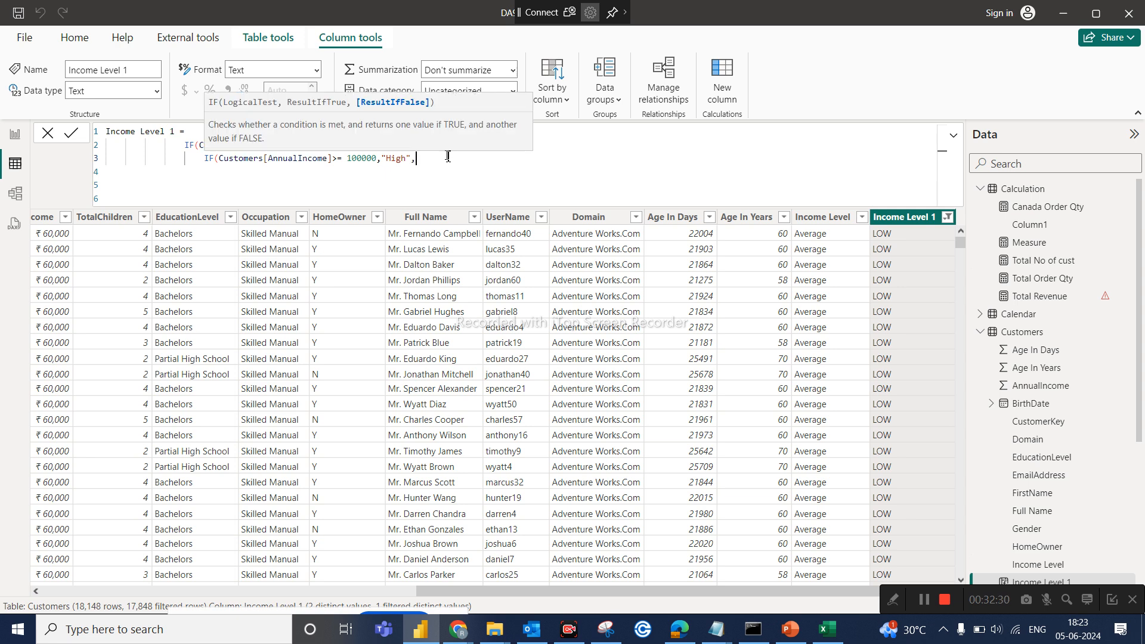
{"action": "key", "text": "shift+Return"}
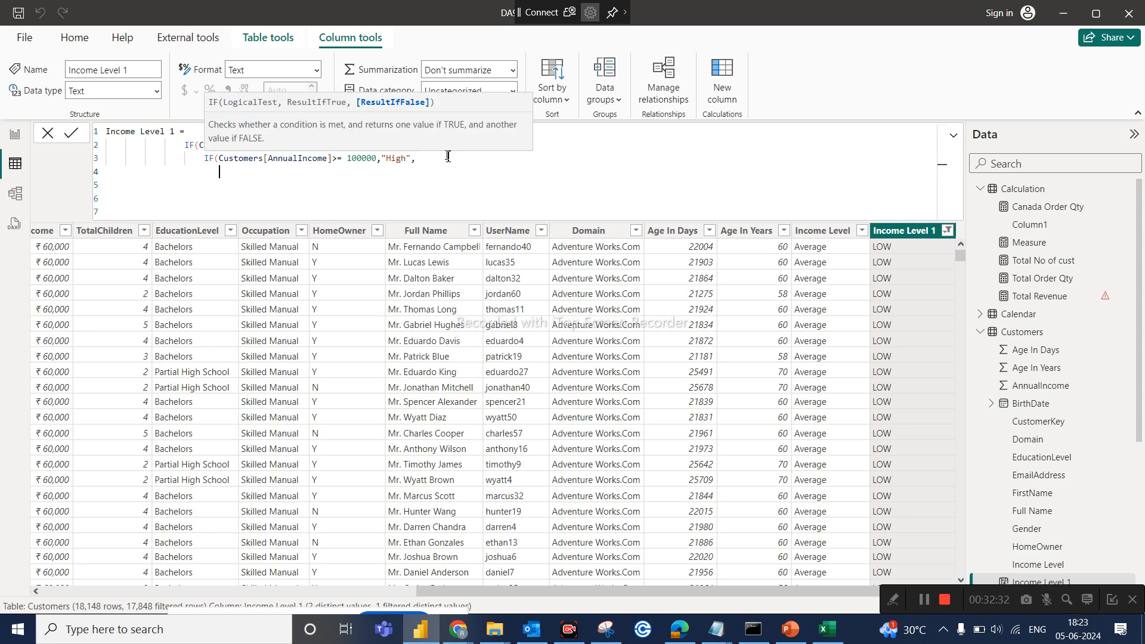
Add a third nested IF testing whether Customers[AnnualIncome] is >= 50000, with an empty text result.
{"action": "type", "text": "if"}
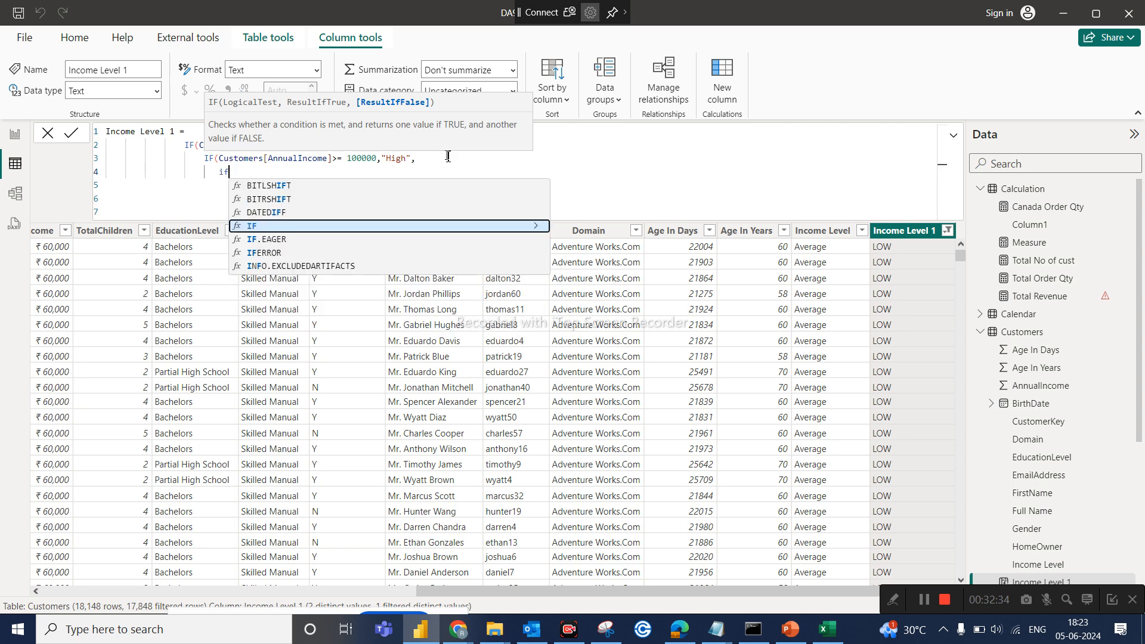
{"action": "type", "text": "("}
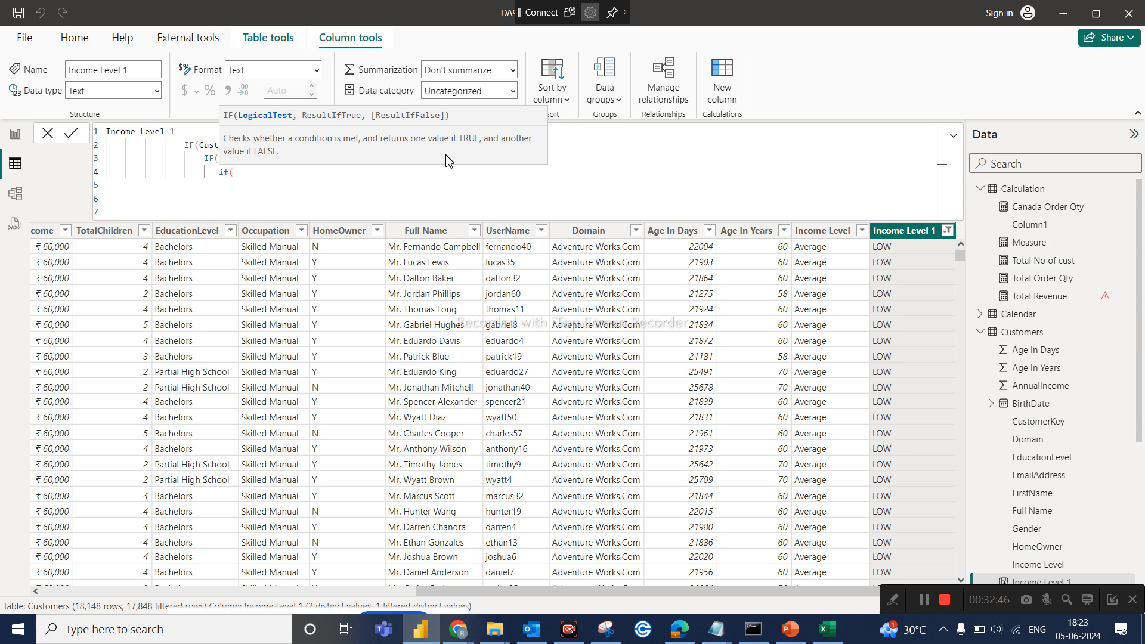
{"action": "type", "text": "cust"}
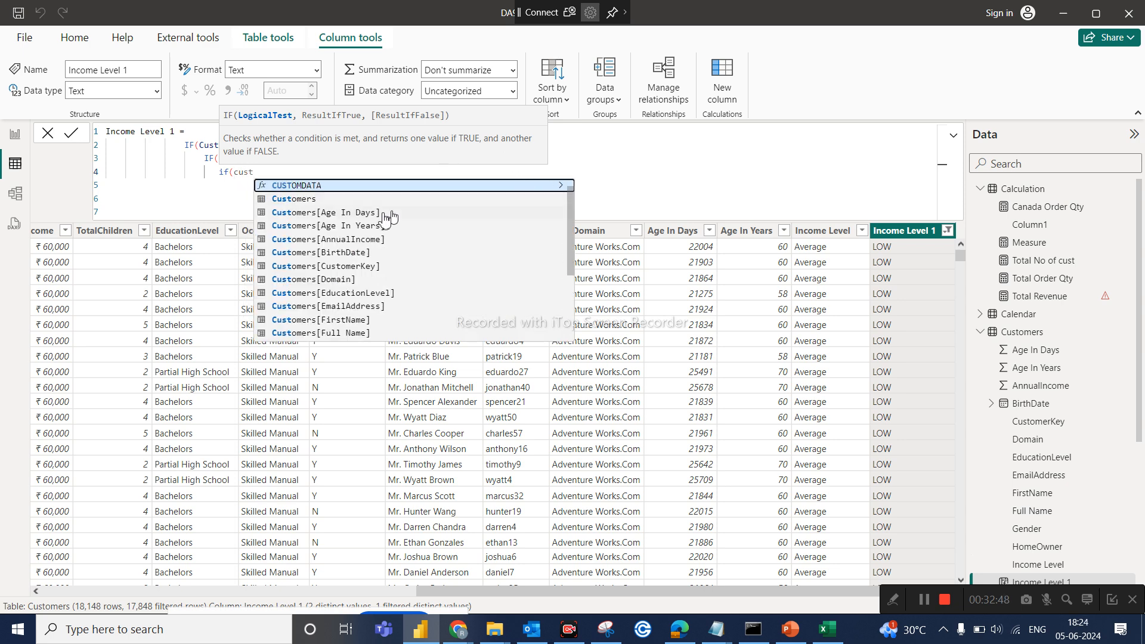
{"action": "left_click", "coordinate": [362, 242]}
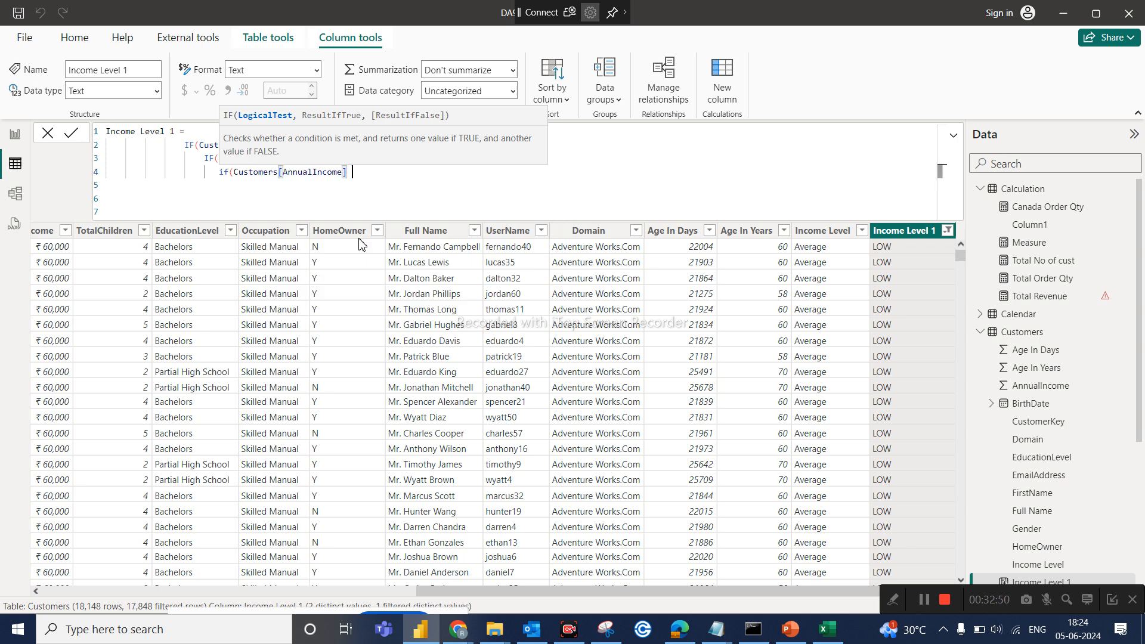
{"action": "type", "text": ">= 50000,\"\""}
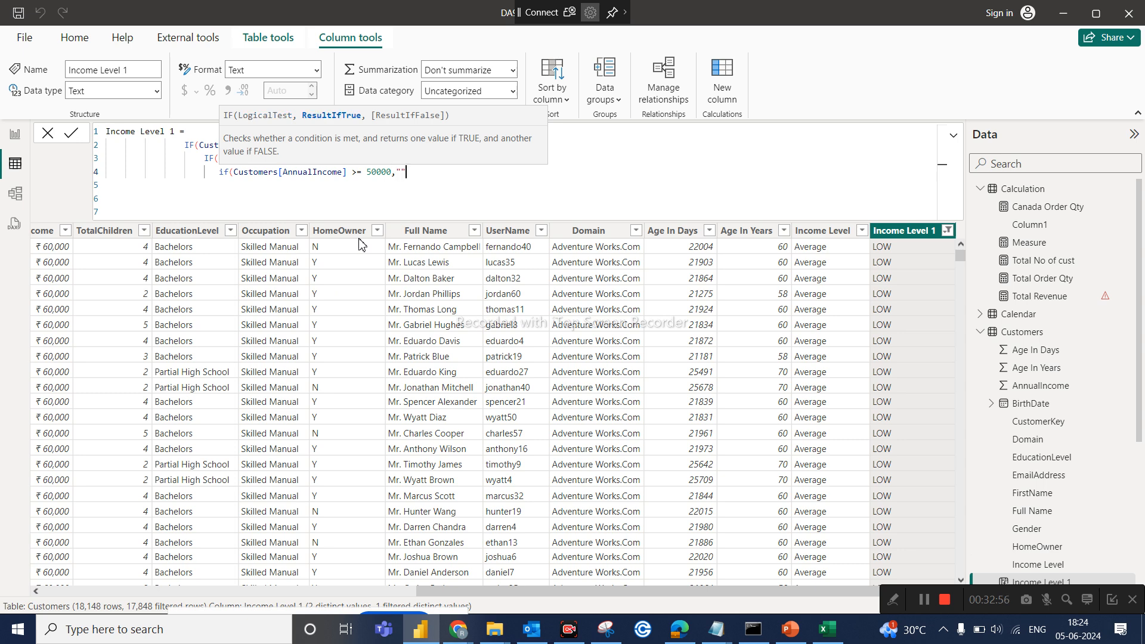
Fill in "Average" as the true result of the 50000 test and start a new formula line after the comma.
{"action": "type", "text": "AVerage"}
{"action": "key", "text": "BackSpace"}
{"action": "key", "text": "BackSpace"}
{"action": "key", "text": "BackSpace"}
{"action": "key", "text": "BackSpace"}
{"action": "key", "text": "BackSpace"}
{"action": "key", "text": "BackSpace"}
{"action": "type", "text": "verage"}
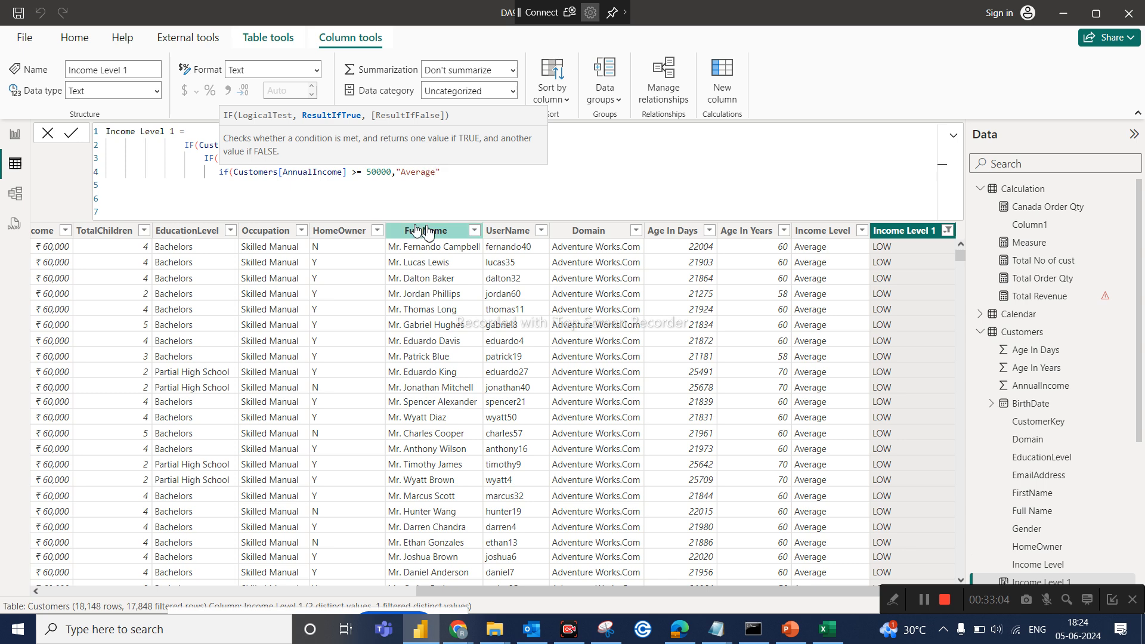
{"action": "left_click", "coordinate": [455, 170]}
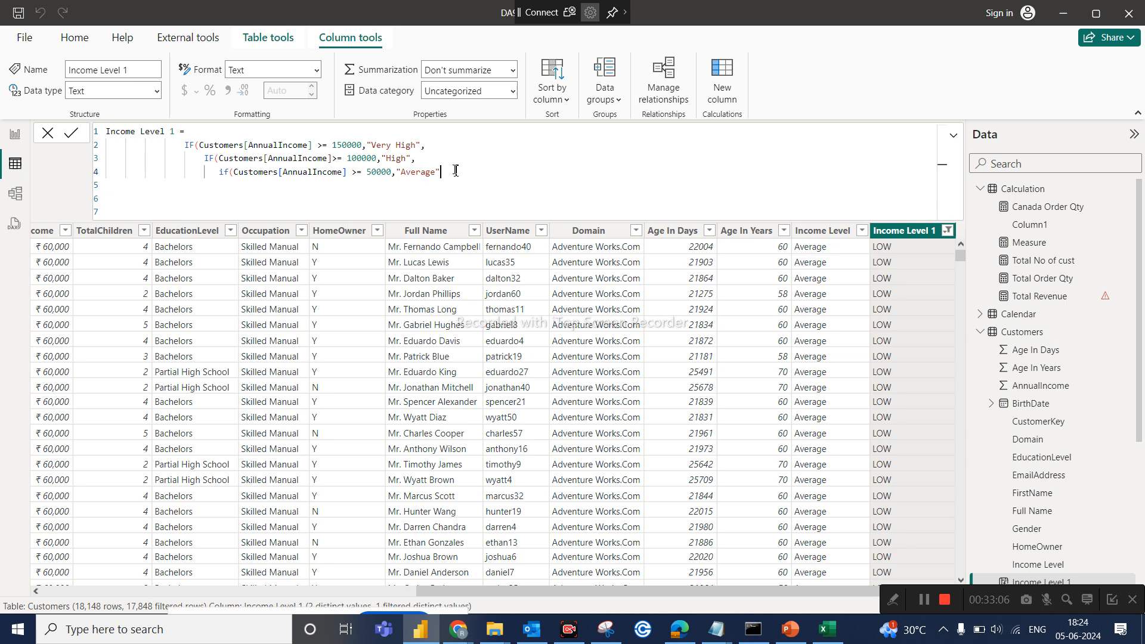
{"action": "type", "text": ","}
{"action": "key", "text": "Return"}
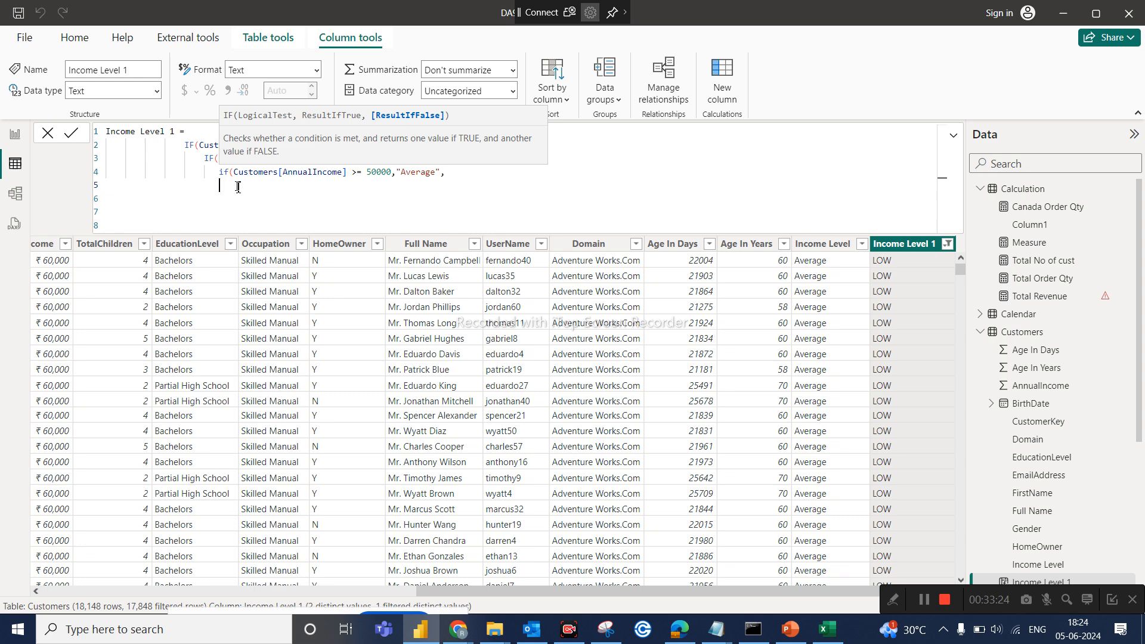
Enter "Low" as the final result for incomes that meet none of the conditions.
{"action": "type", "text": "\"\"\""}
{"action": "key", "text": "BackSpace"}
{"action": "type", "text": "Low"}
{"action": "left_click", "coordinate": [274, 189]}
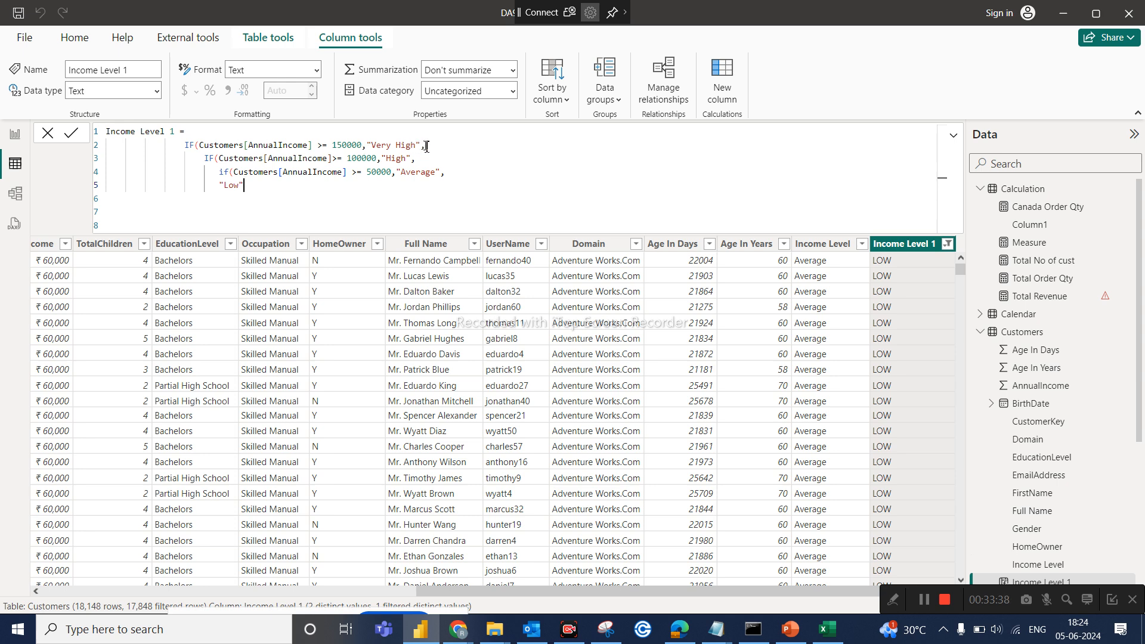
{"action": "left_click_drag", "start_coordinate": [208, 158], "coordinate": [376, 157]}
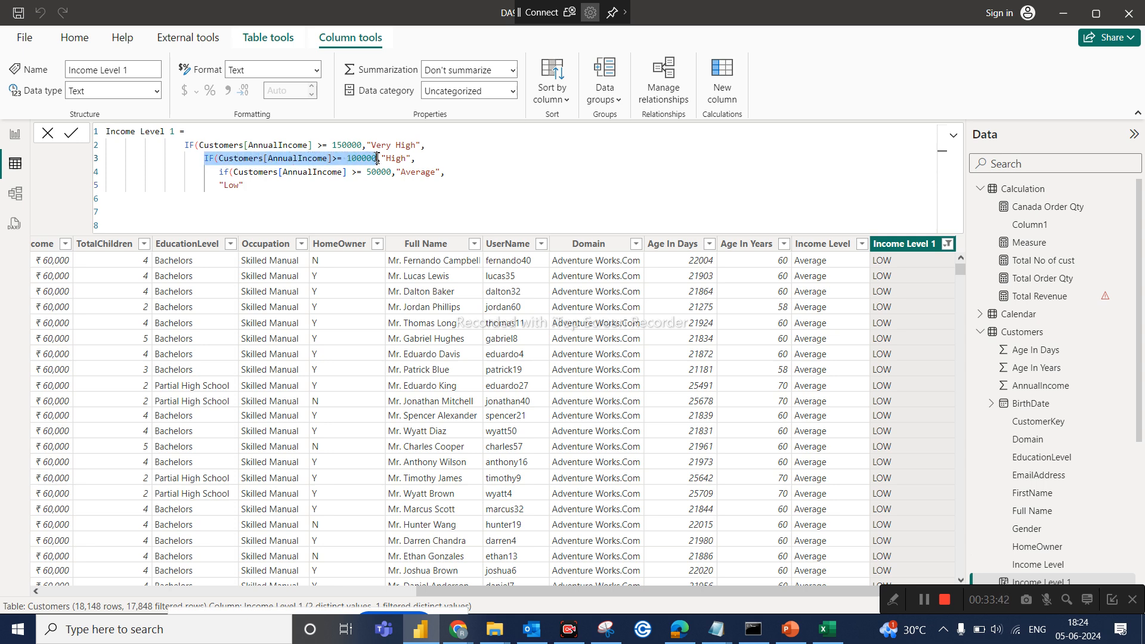
{"action": "left_click", "coordinate": [414, 159]}
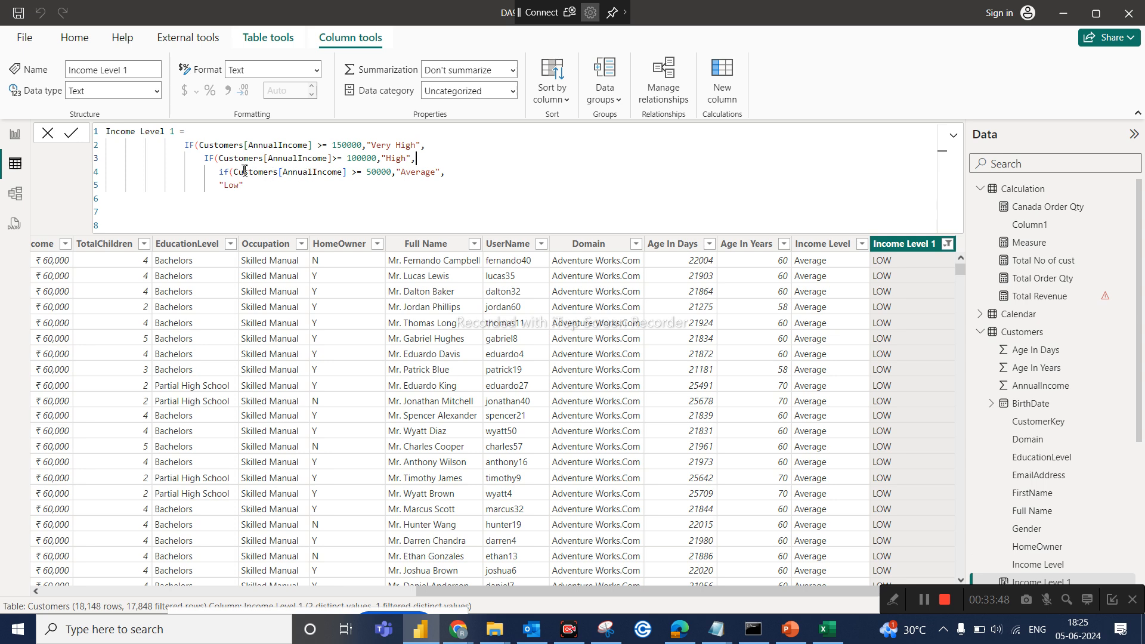
{"action": "left_click_drag", "start_coordinate": [279, 173], "coordinate": [388, 175]}
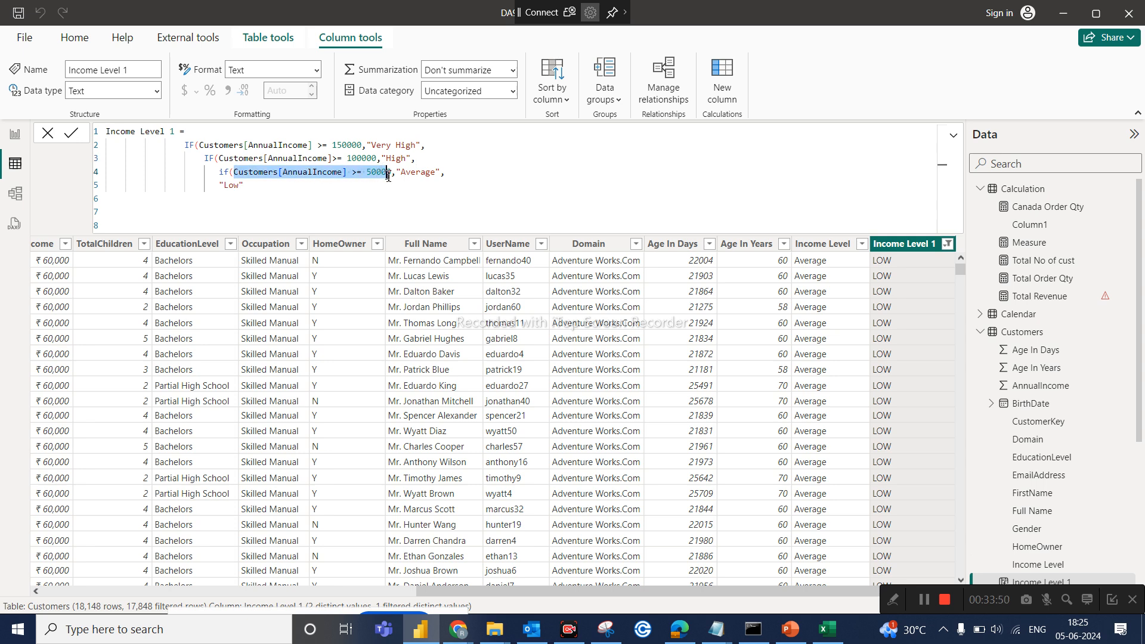
{"action": "left_click", "coordinate": [416, 173]}
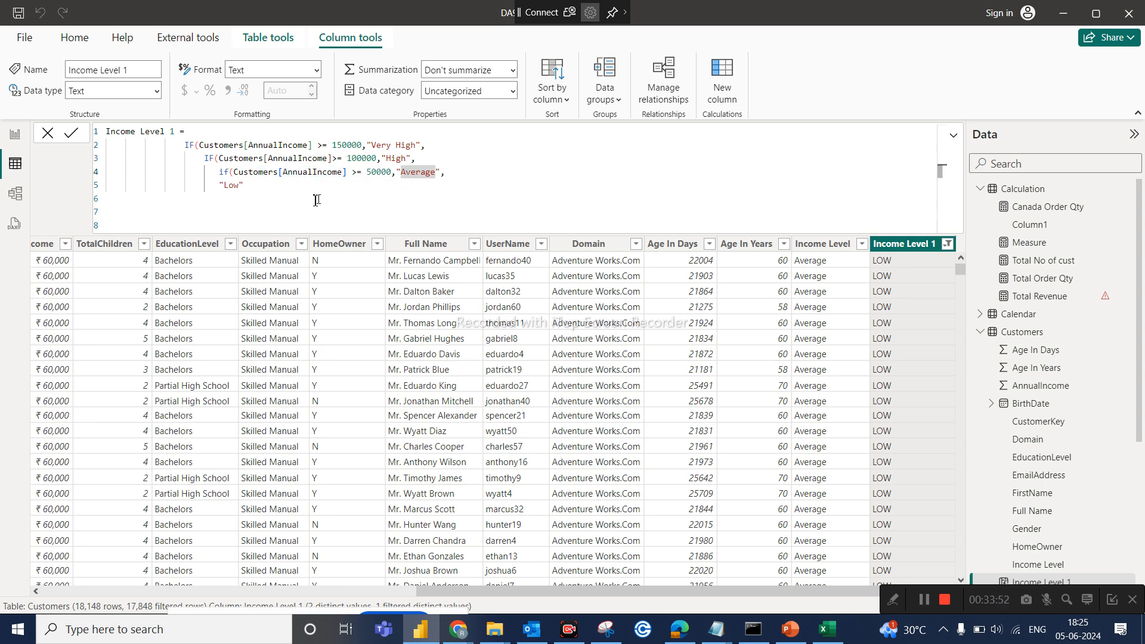
Close all three IF functions after "Low" and commit the Income Level 1 formula.
{"action": "left_click", "coordinate": [251, 187]}
{"action": "type", "text": ")"}
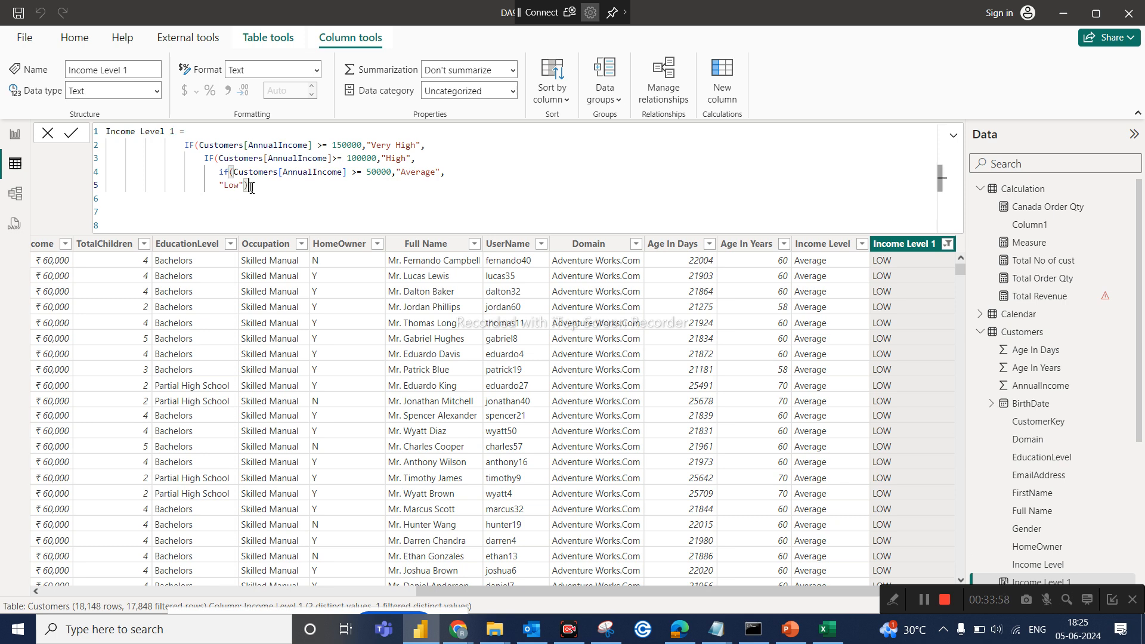
{"action": "type", "text": "))"}
{"action": "key", "text": "Return"}
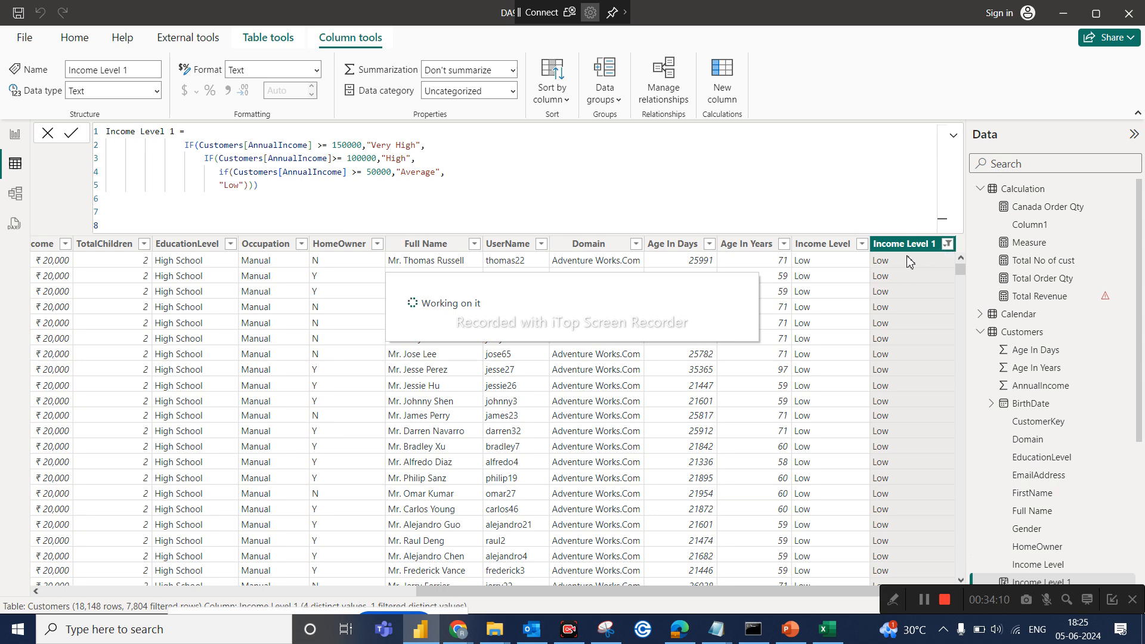
Clear all filters on the Customers table, and filter the Income Level column to show only the High rows.
{"action": "left_click", "coordinate": [947, 246]}
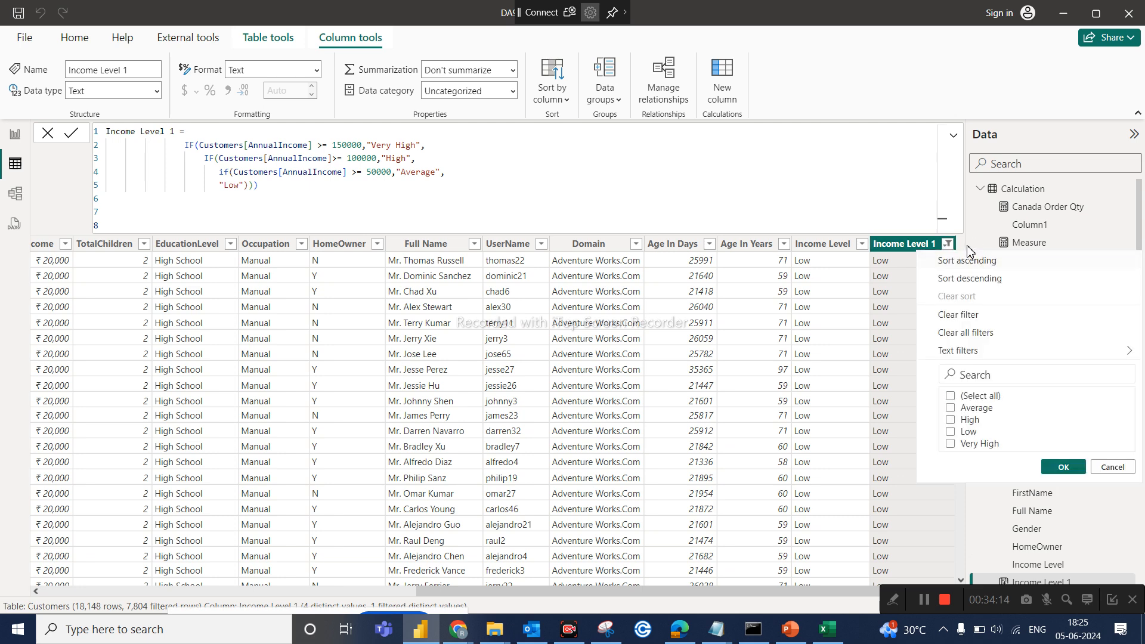
{"action": "left_click", "coordinate": [961, 339]}
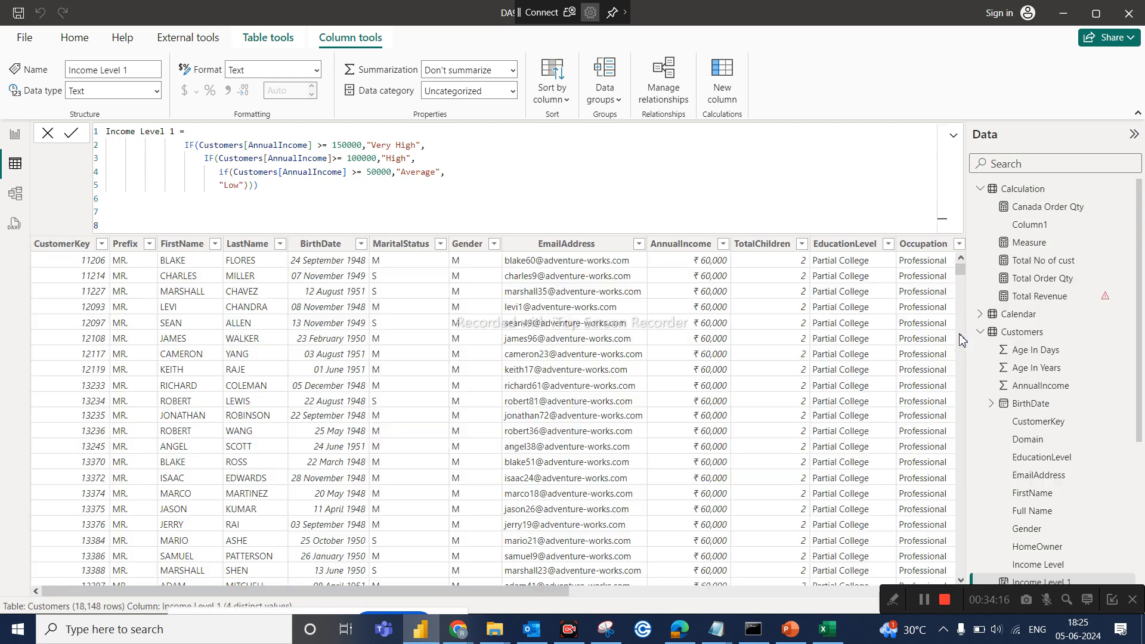
{"action": "left_click_drag", "start_coordinate": [559, 597], "coordinate": [1003, 517]}
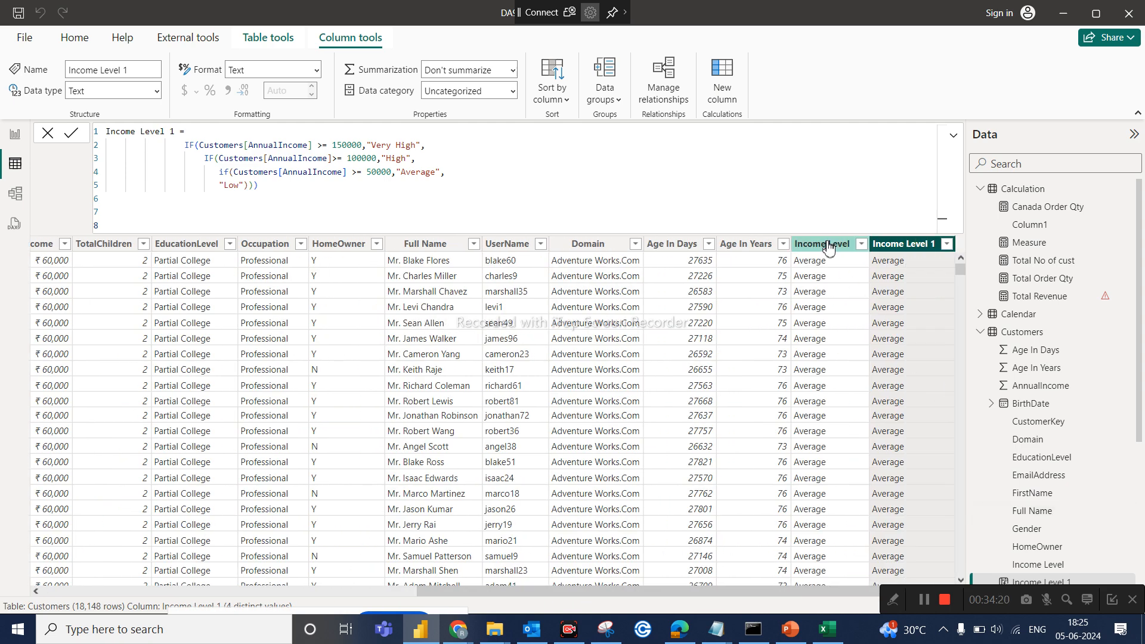
{"action": "left_click", "coordinate": [863, 244]}
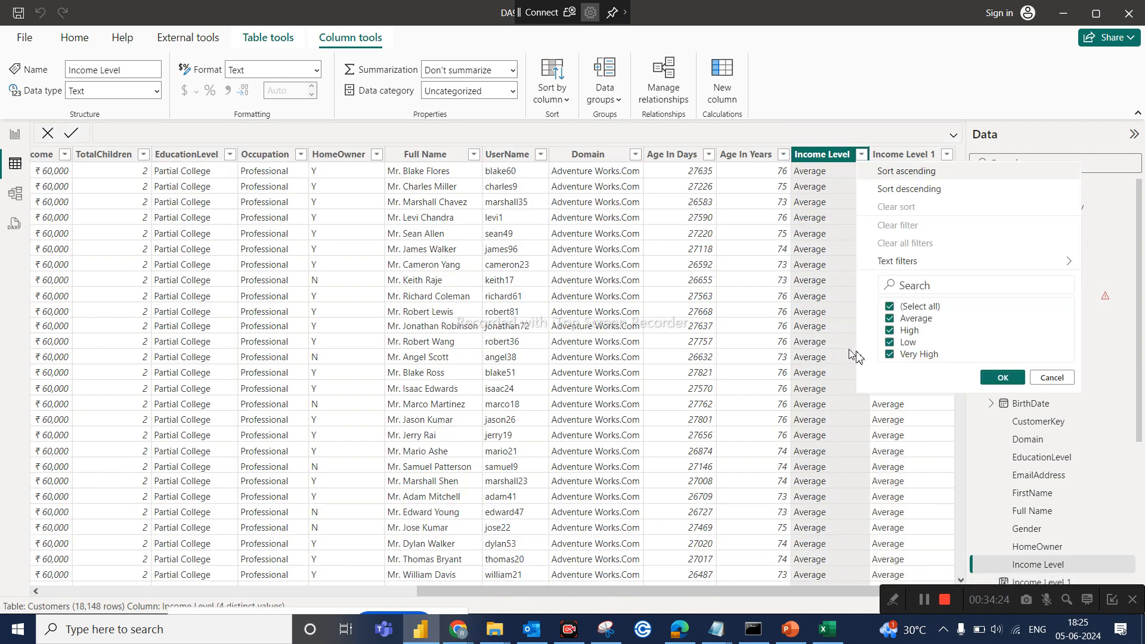
{"action": "left_click", "coordinate": [906, 308]}
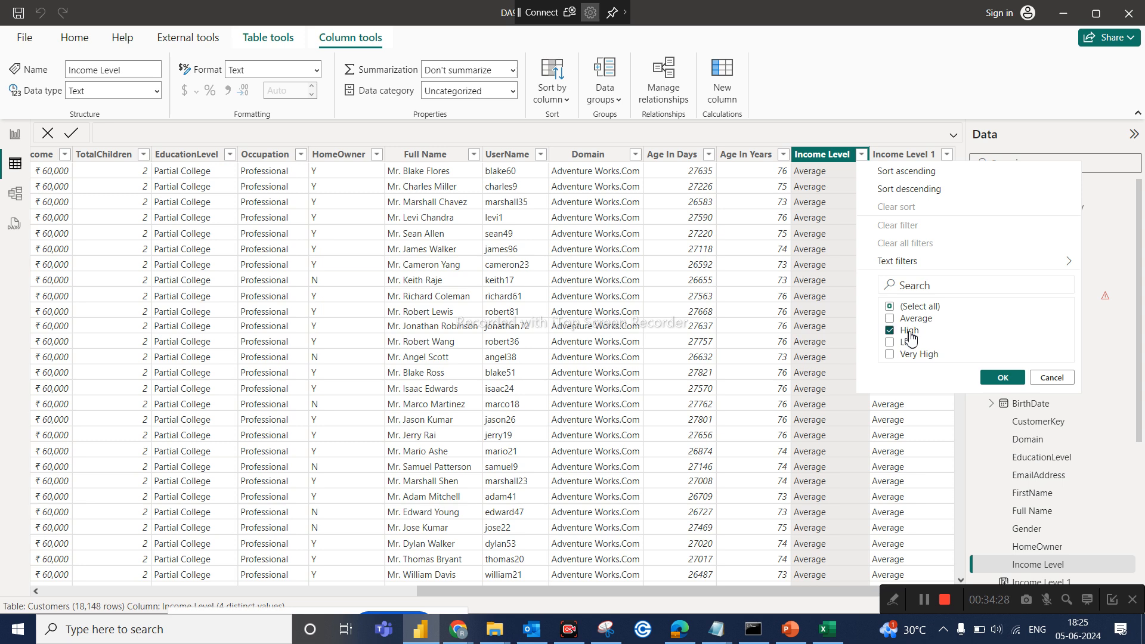
{"action": "left_click", "coordinate": [1003, 377]}
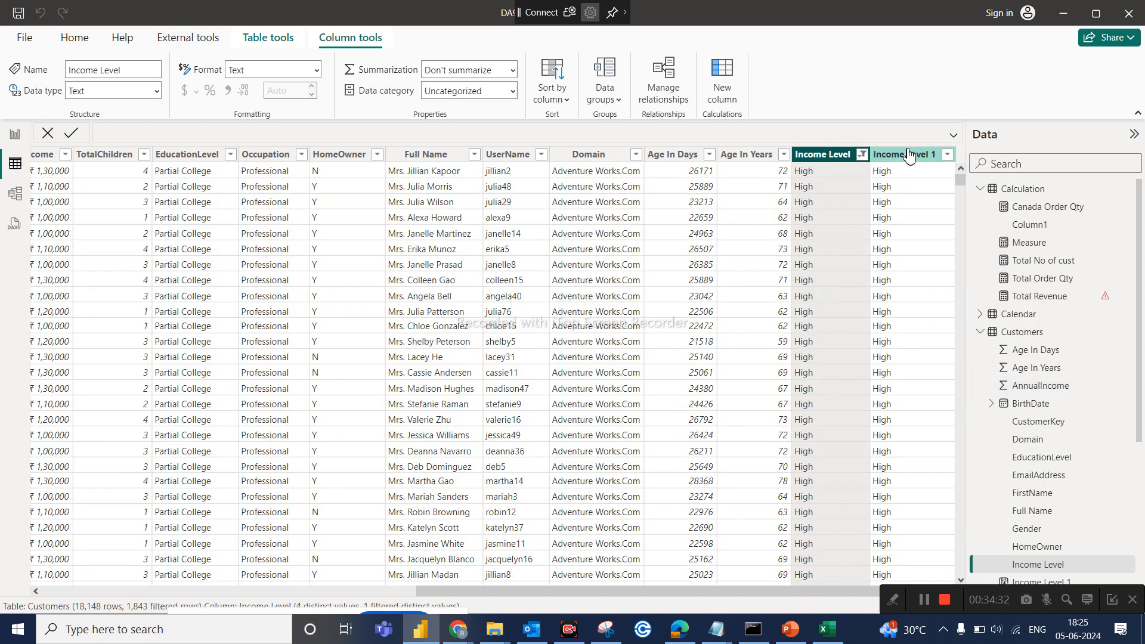
Compare the Income Level 1 values with Income Level across the filtered rows and open the Income Level 1 filter.
{"action": "scroll", "coordinate": [910, 373], "scroll_direction": "down", "scroll_amount": 20}
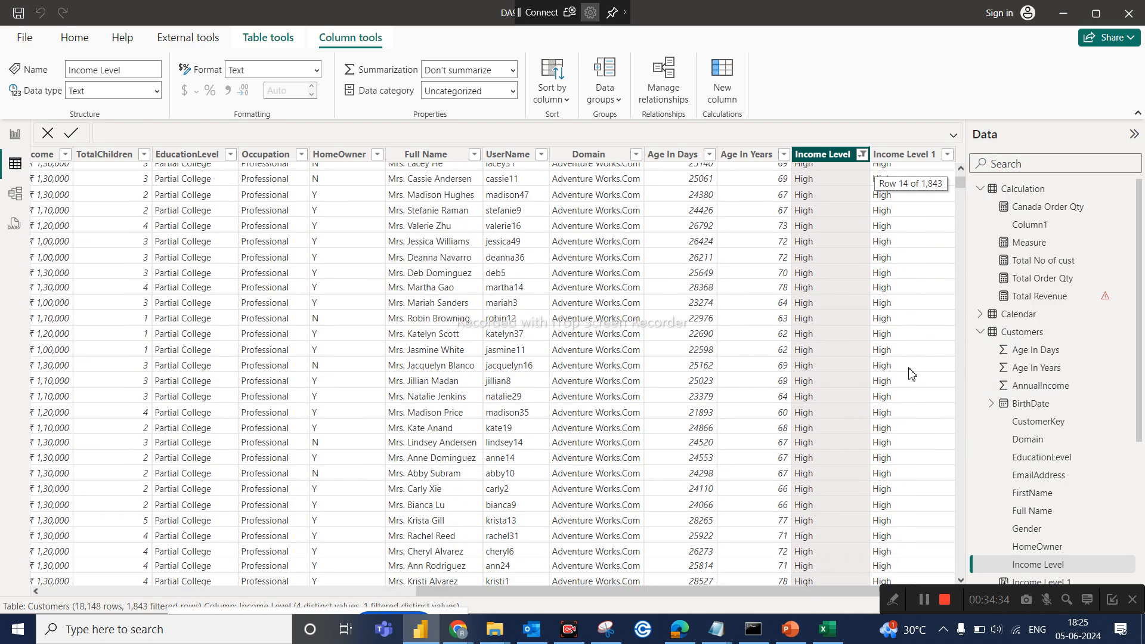
{"action": "scroll", "coordinate": [910, 373], "scroll_direction": "down", "scroll_amount": 3}
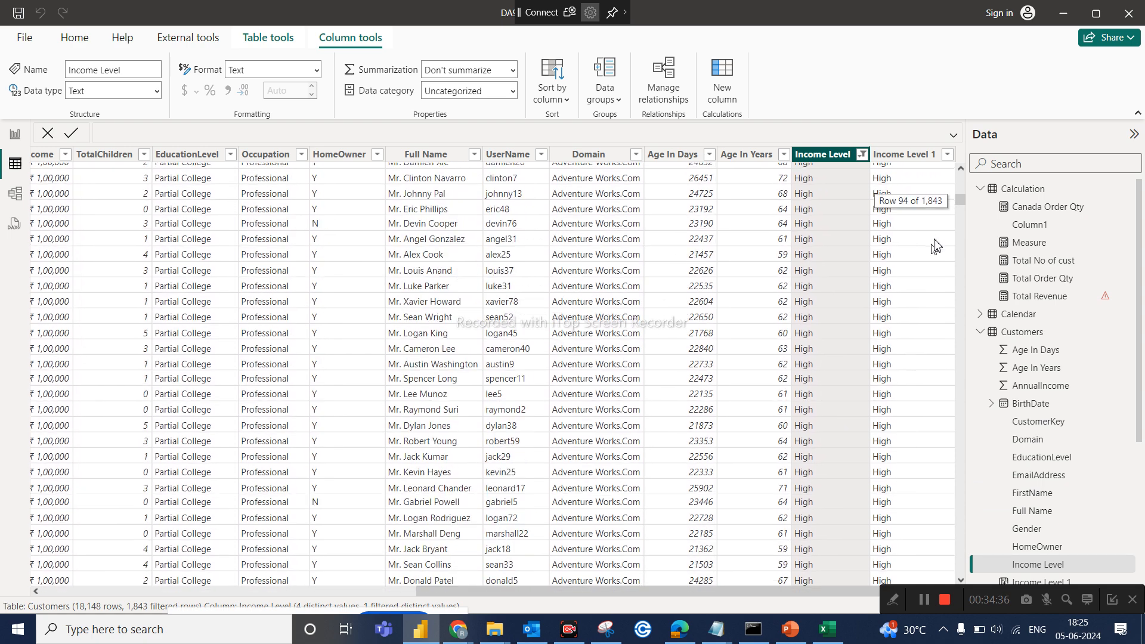
{"action": "left_click", "coordinate": [947, 156]}
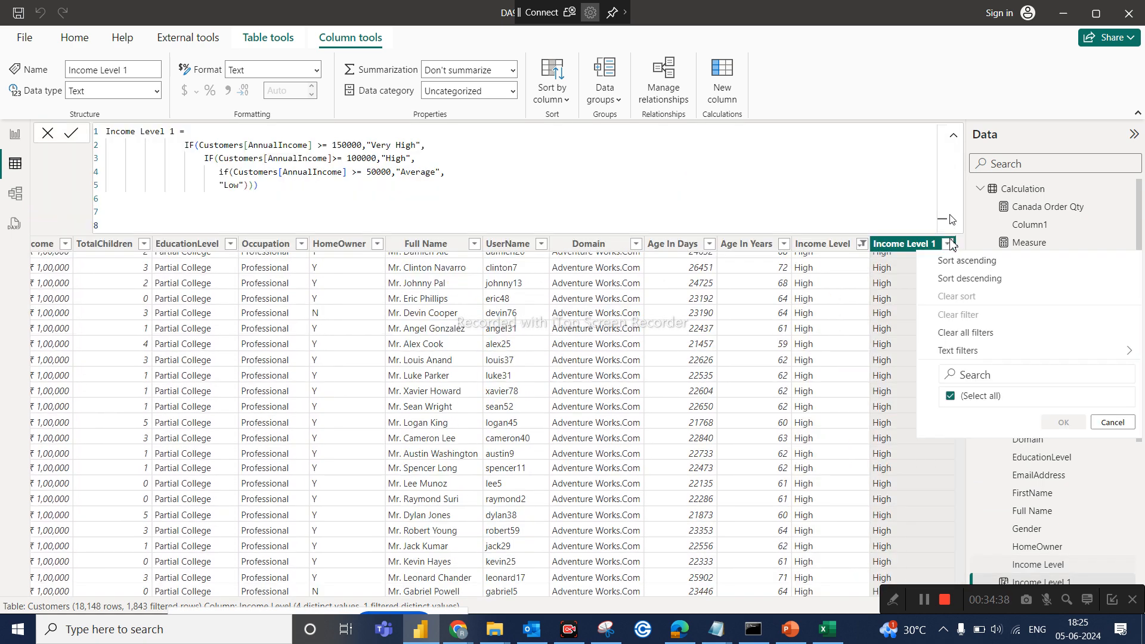
Change the Income Level filter to show only the Average rows, and select the Income Level 1 column.
{"action": "left_click", "coordinate": [863, 247]}
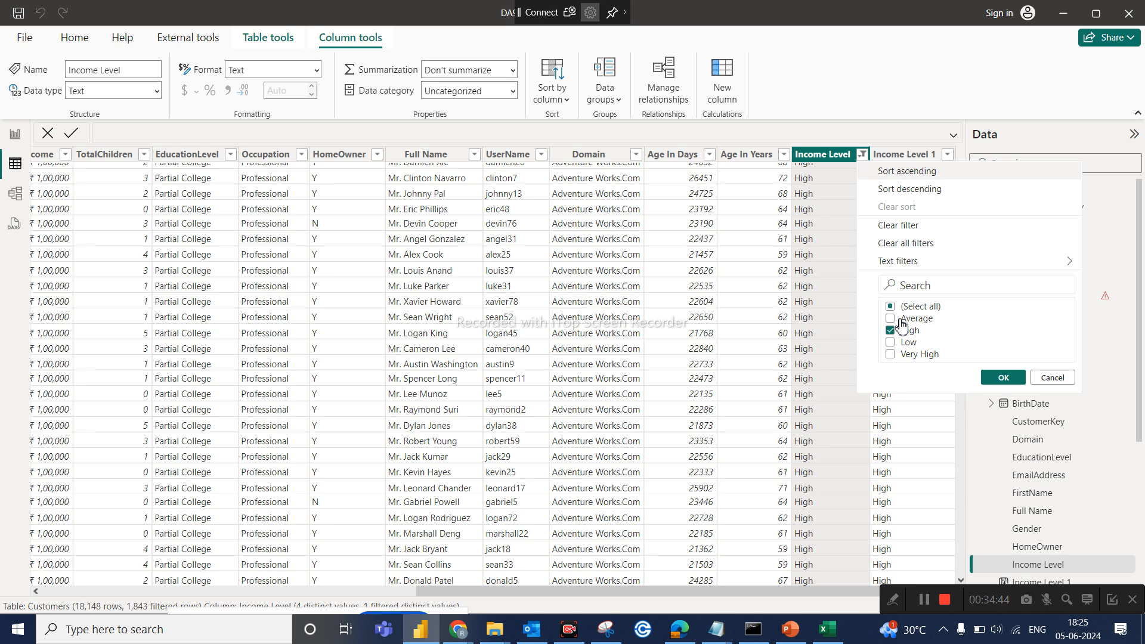
{"action": "left_click", "coordinate": [901, 321]}
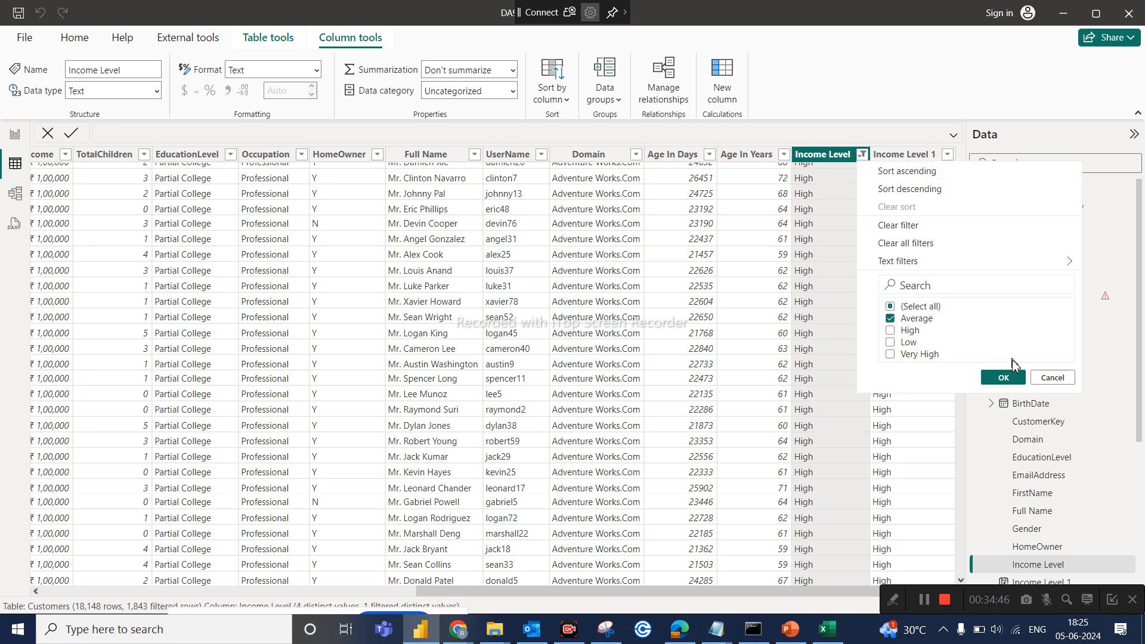
{"action": "left_click", "coordinate": [1002, 378]}
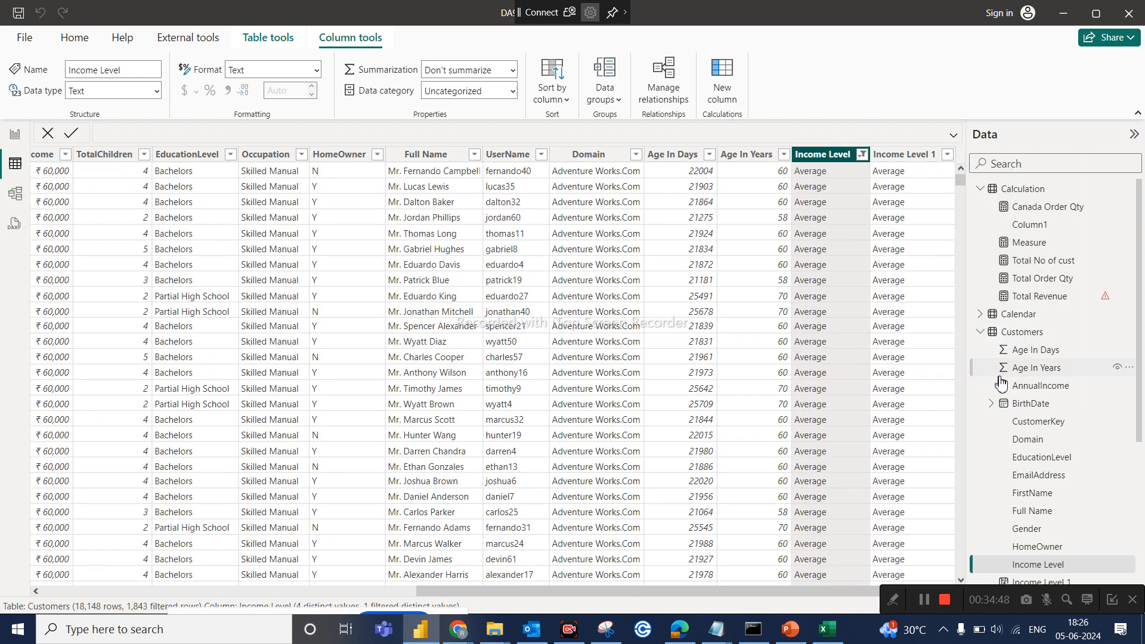
{"action": "left_click", "coordinate": [904, 157]}
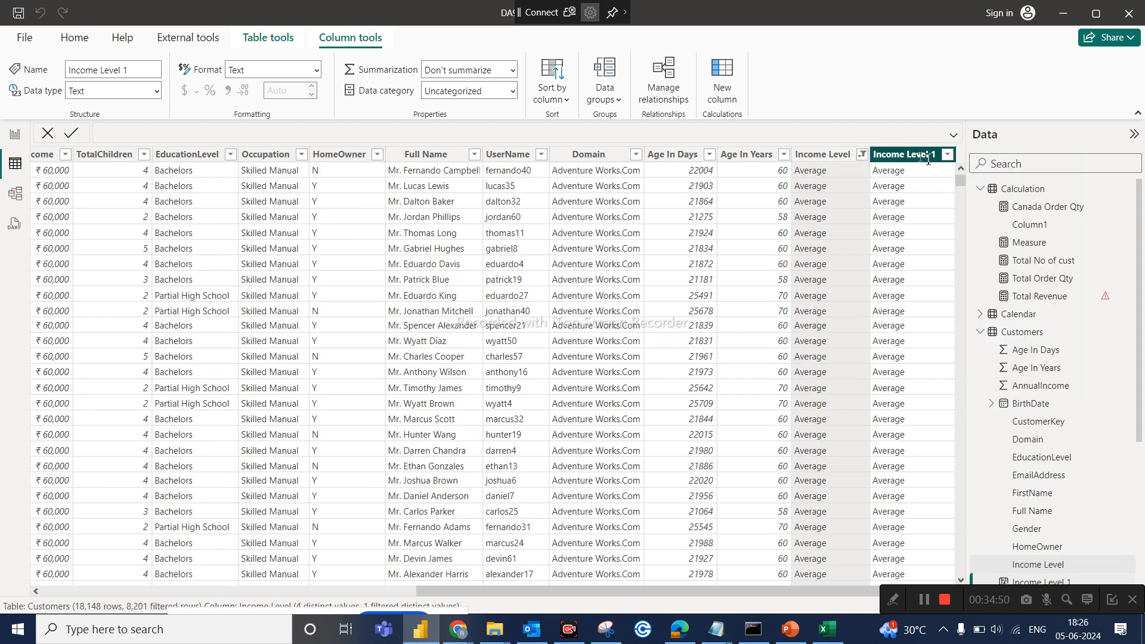
Check the Income Level 1 filter values without changing them, and highlight the whole nested IF formula to review its layout.
{"action": "left_click", "coordinate": [947, 244]}
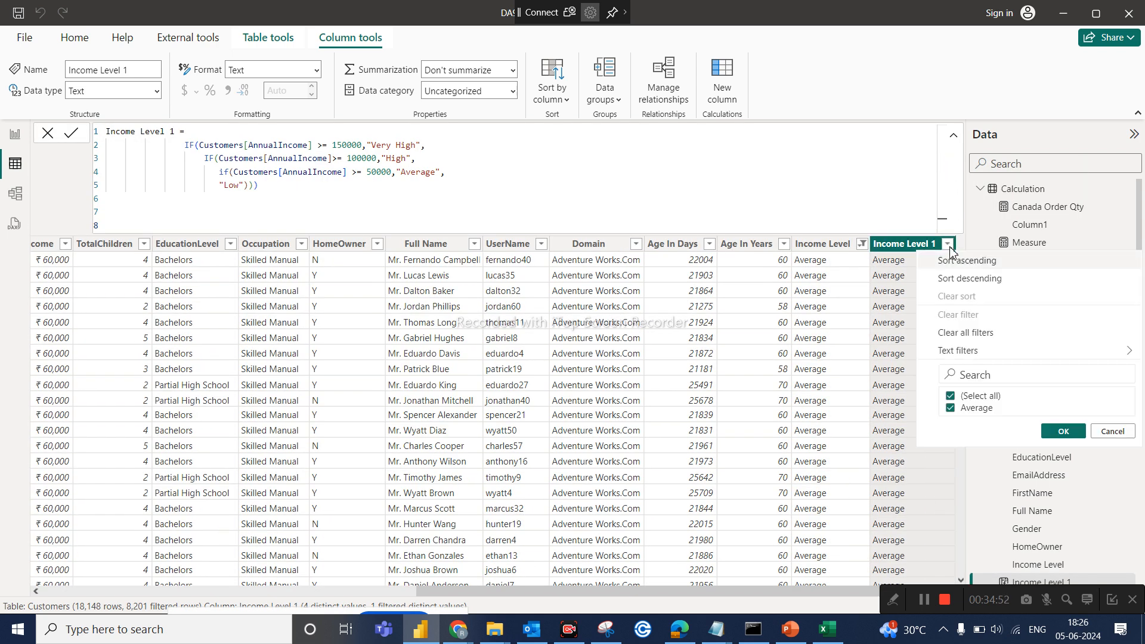
{"action": "left_click", "coordinate": [1127, 431]}
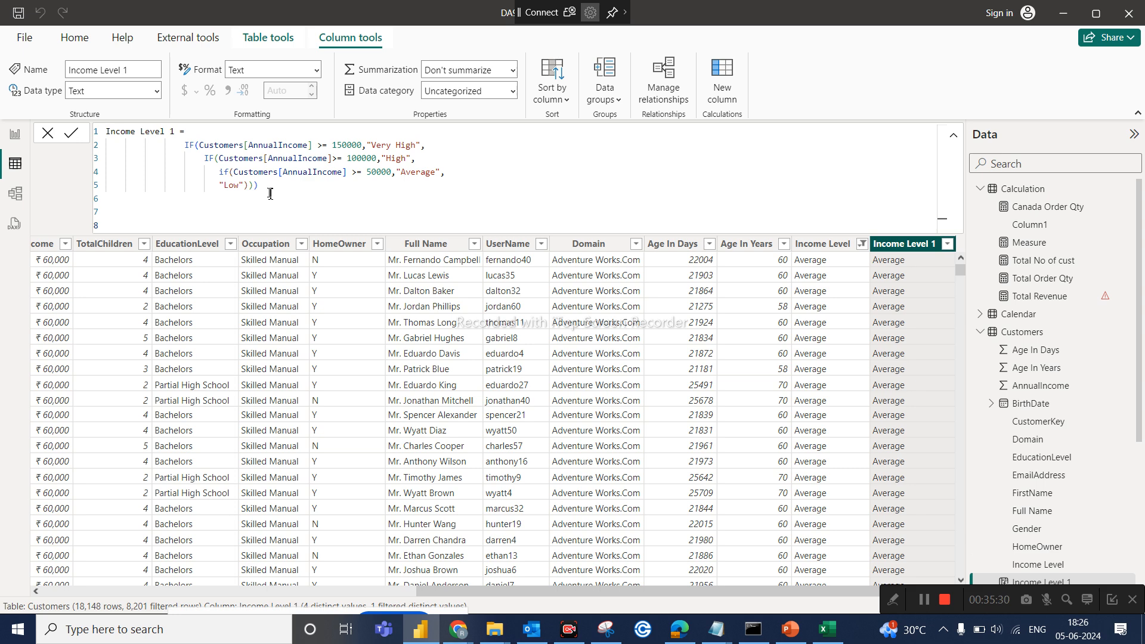
{"action": "left_click_drag", "start_coordinate": [270, 193], "coordinate": [83, 123]}
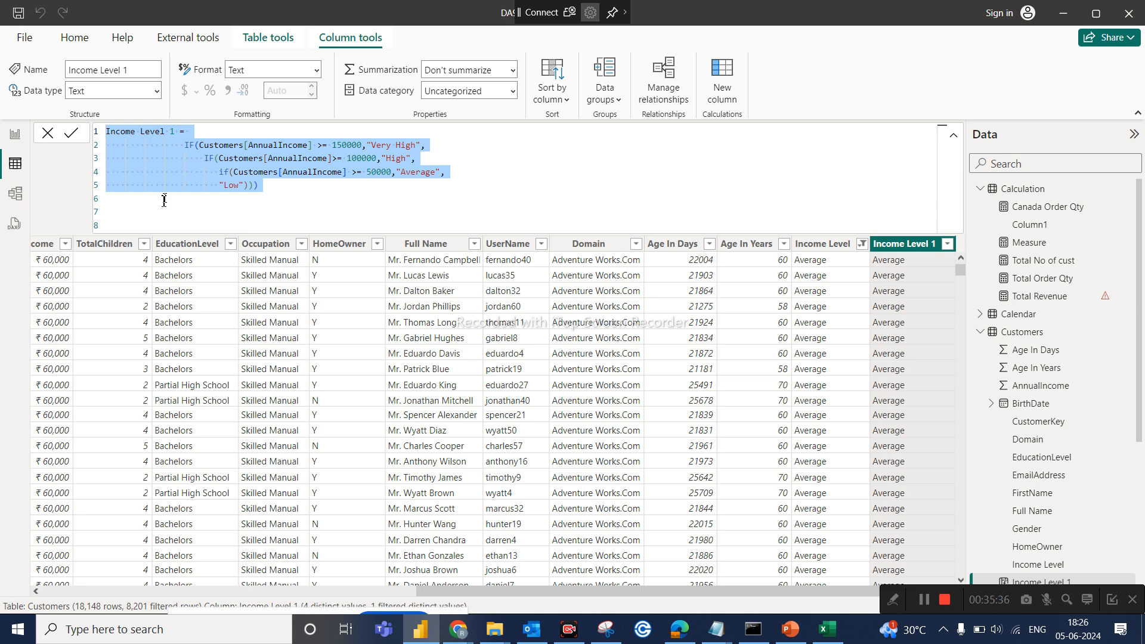
{"action": "left_click", "coordinate": [356, 197]}
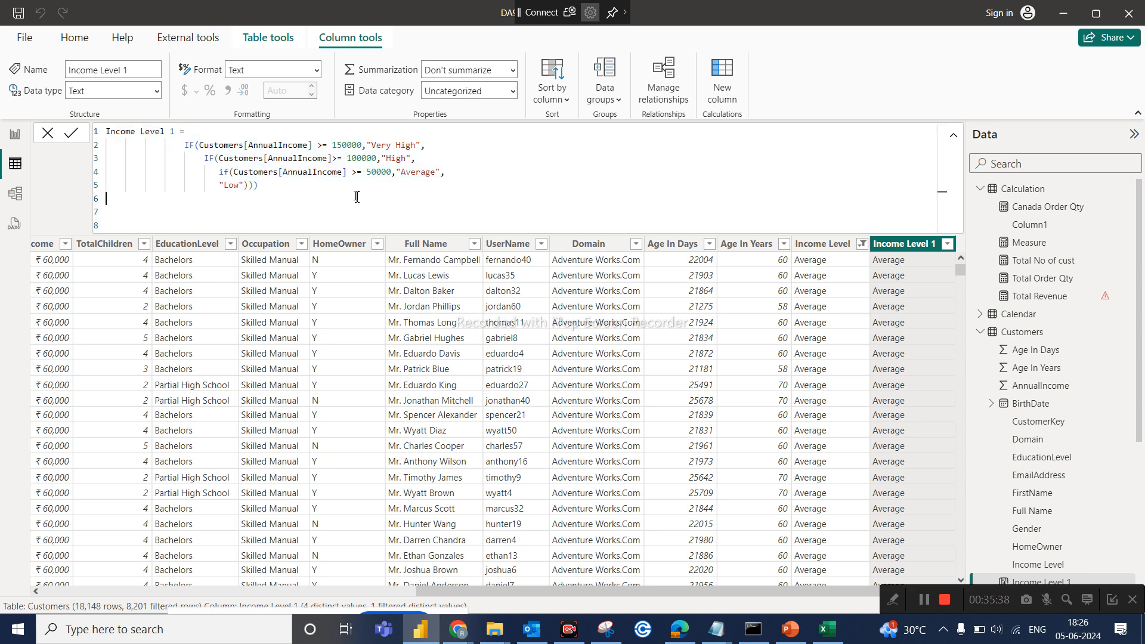
{"action": "left_click_drag", "start_coordinate": [274, 191], "coordinate": [90, 125]}
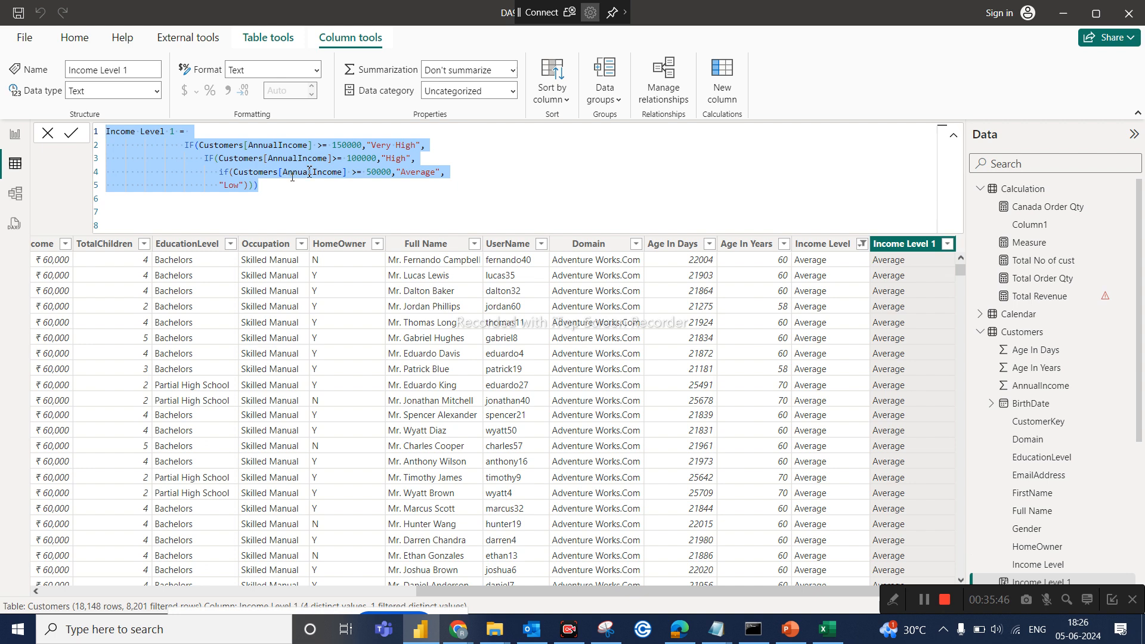
{"action": "left_click", "coordinate": [276, 194]}
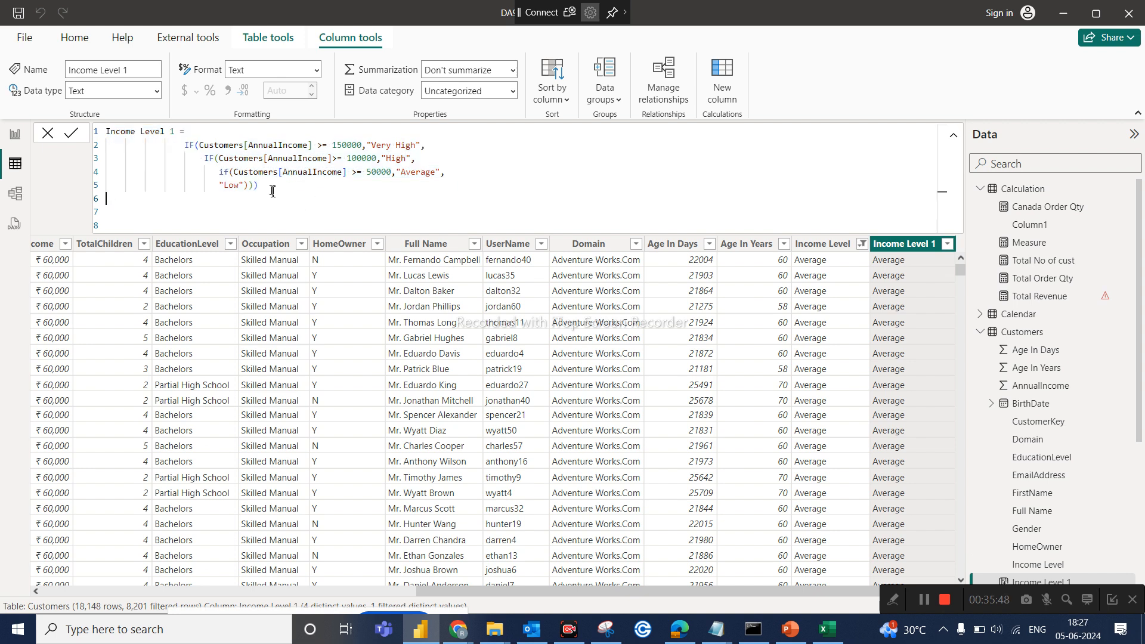
{"action": "left_click_drag", "start_coordinate": [272, 191], "coordinate": [77, 114]}
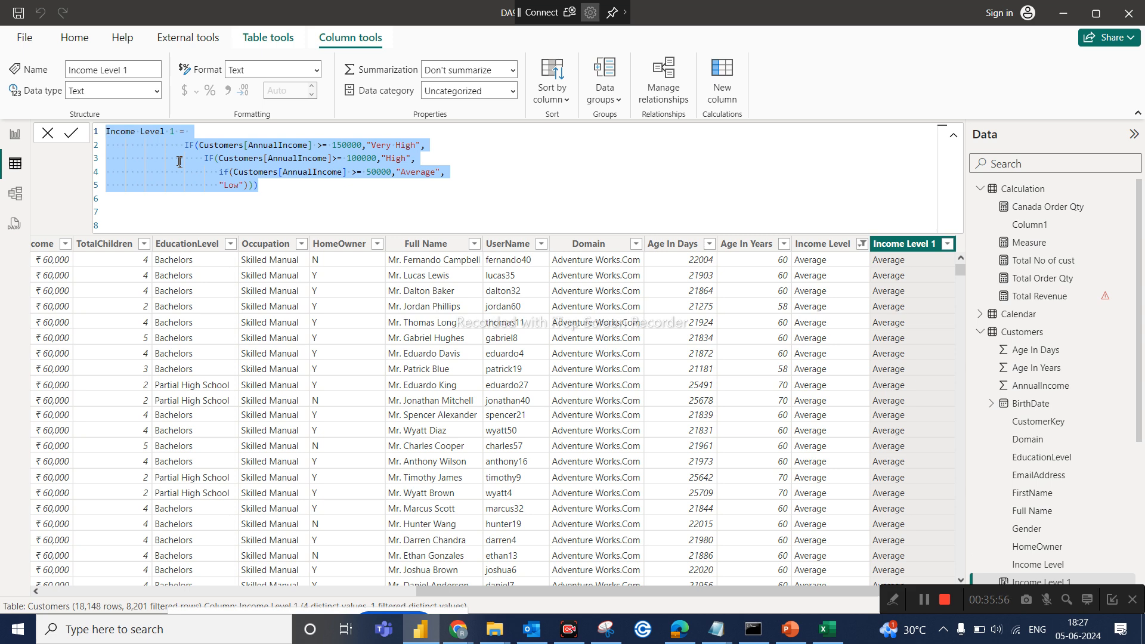
{"action": "left_click", "coordinate": [584, 167]}
{"action": "key", "text": "ctrl+a"}
{"action": "left_click", "coordinate": [518, 168]}
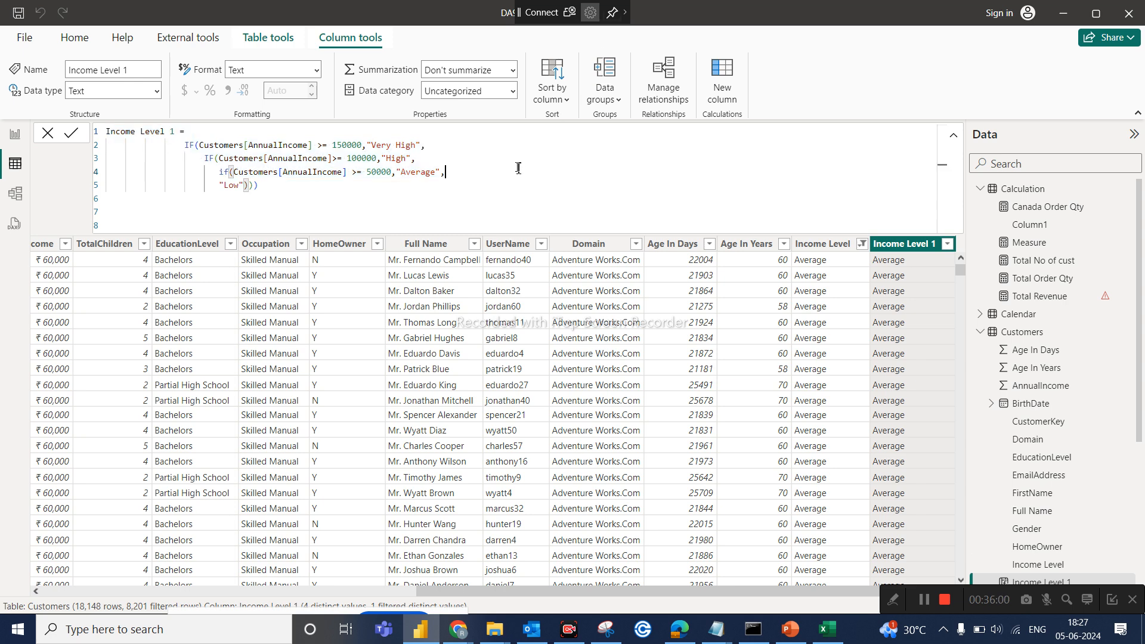
{"action": "key", "text": "ctrl+a"}
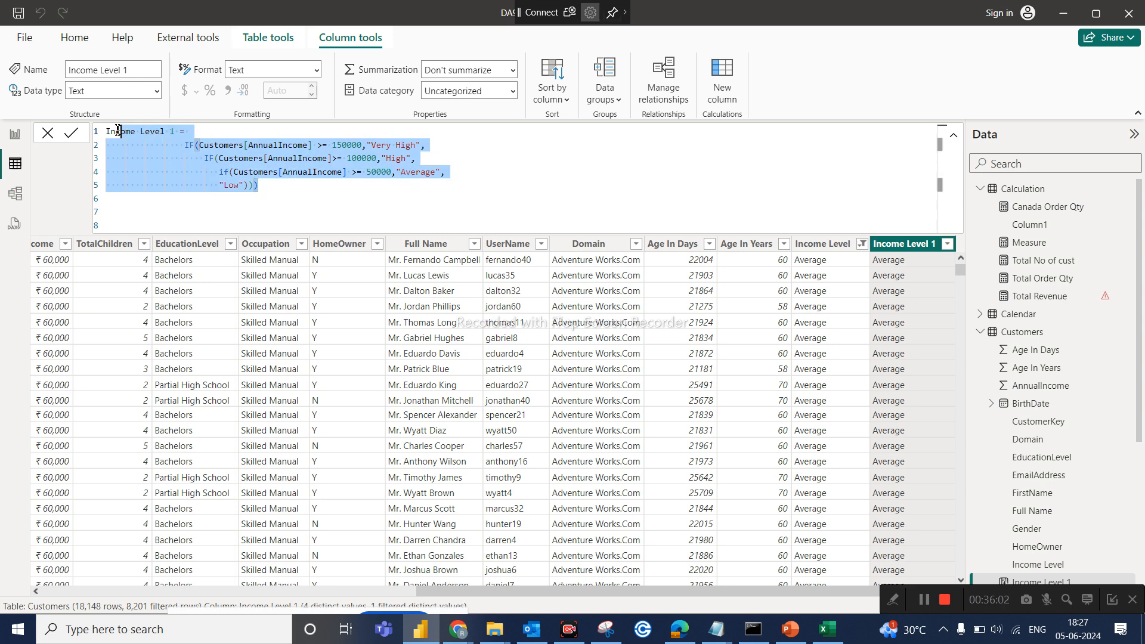
{"action": "left_click", "coordinate": [953, 136]}
{"action": "left_click", "coordinate": [953, 137]}
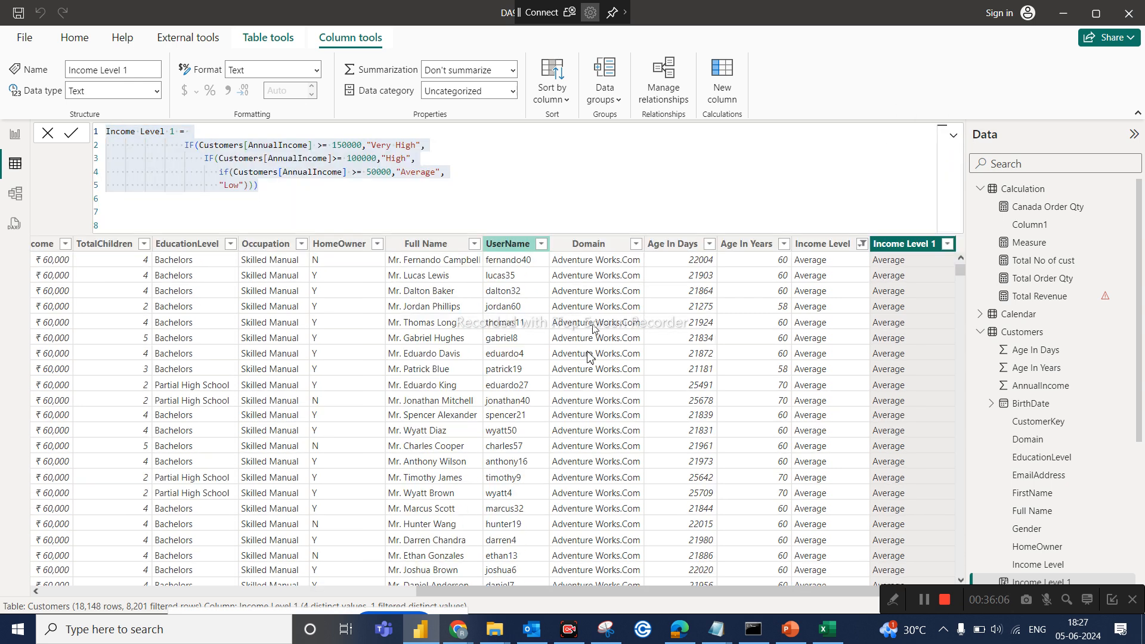
Search Windows for the screen resolution setting and open the display settings.
{"action": "left_click", "coordinate": [248, 635]}
{"action": "type", "text": "scree"}
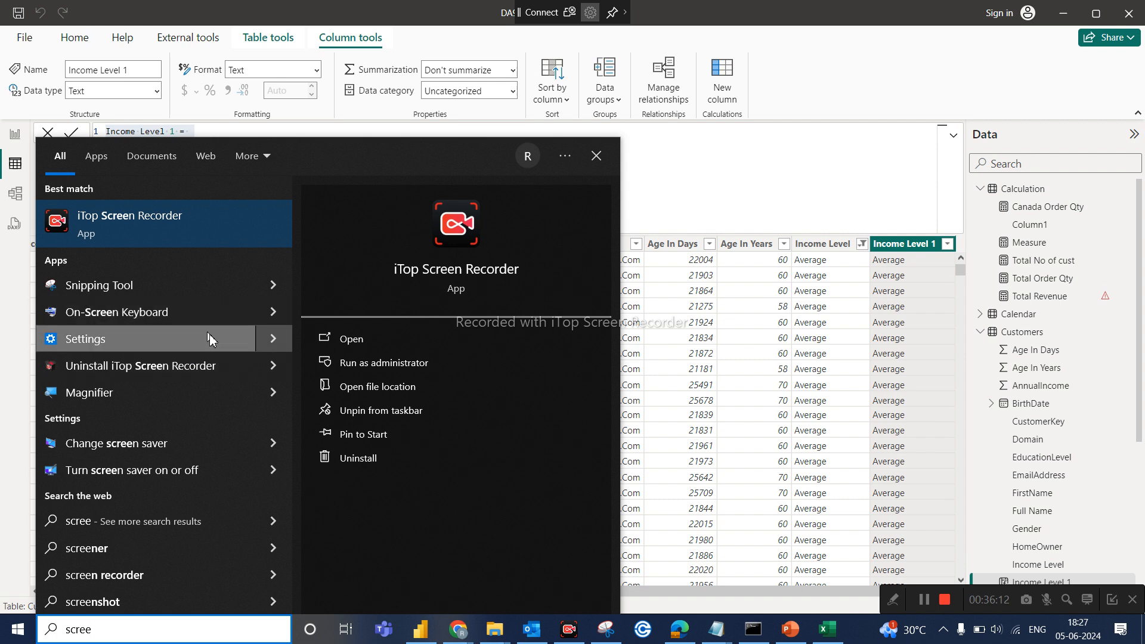
{"action": "type", "text": "n res"}
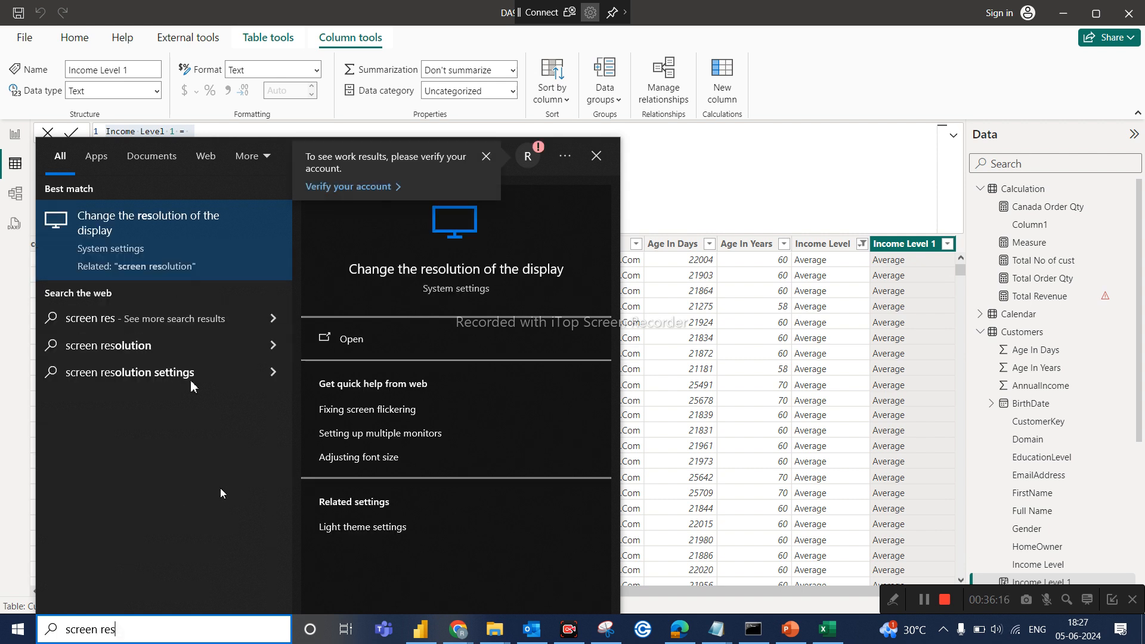
{"action": "left_click", "coordinate": [221, 227]}
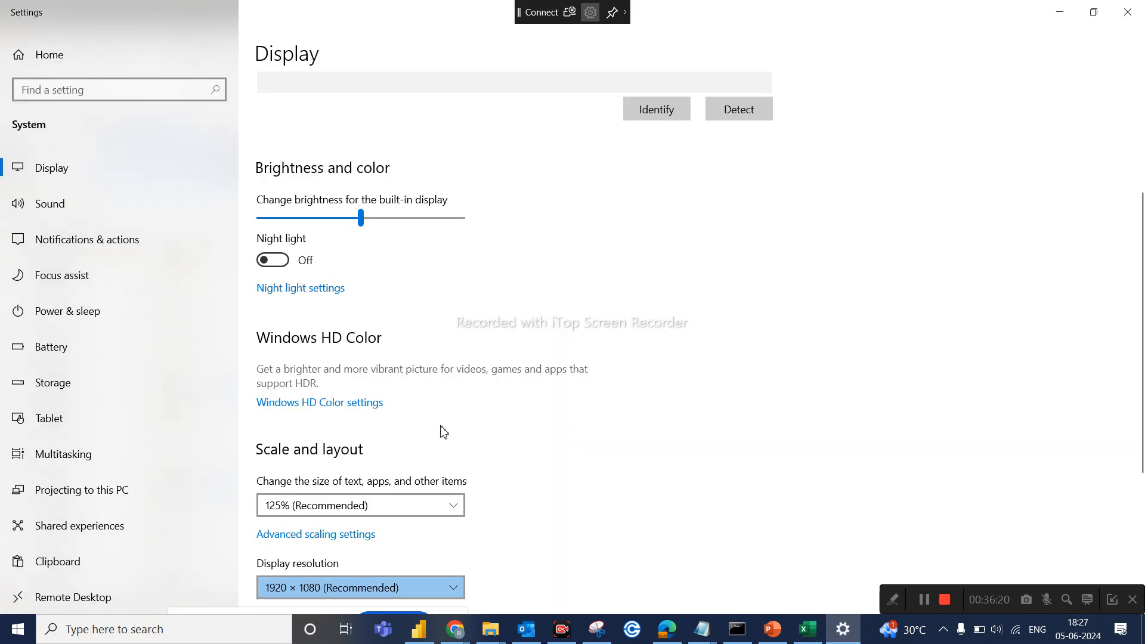
Set the size of text, apps, and other items to 150%, return to Power BI, and hide the screen-sharing notice.
{"action": "scroll", "coordinate": [473, 504], "scroll_direction": "down", "scroll_amount": 1}
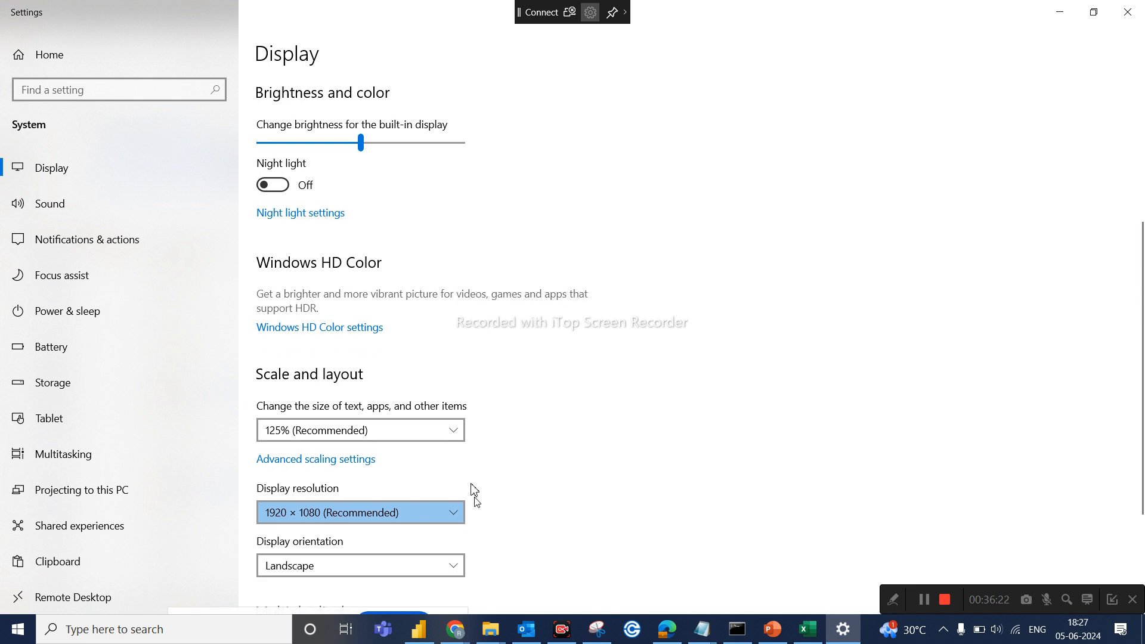
{"action": "left_click", "coordinate": [459, 429]}
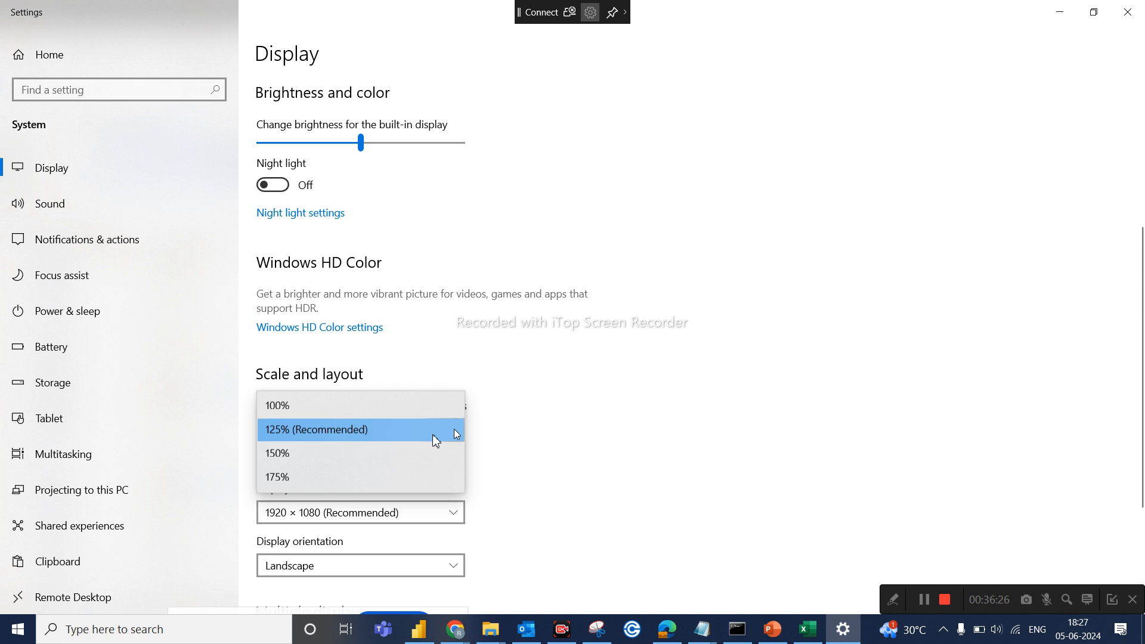
{"action": "left_click", "coordinate": [368, 463]}
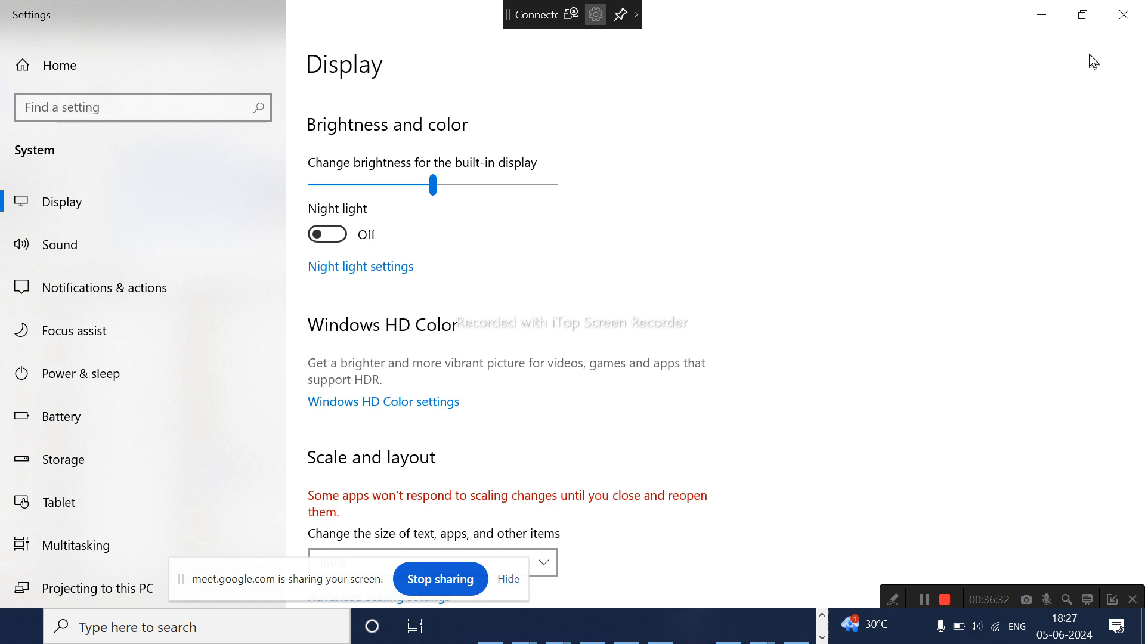
{"action": "left_click", "coordinate": [1042, 9]}
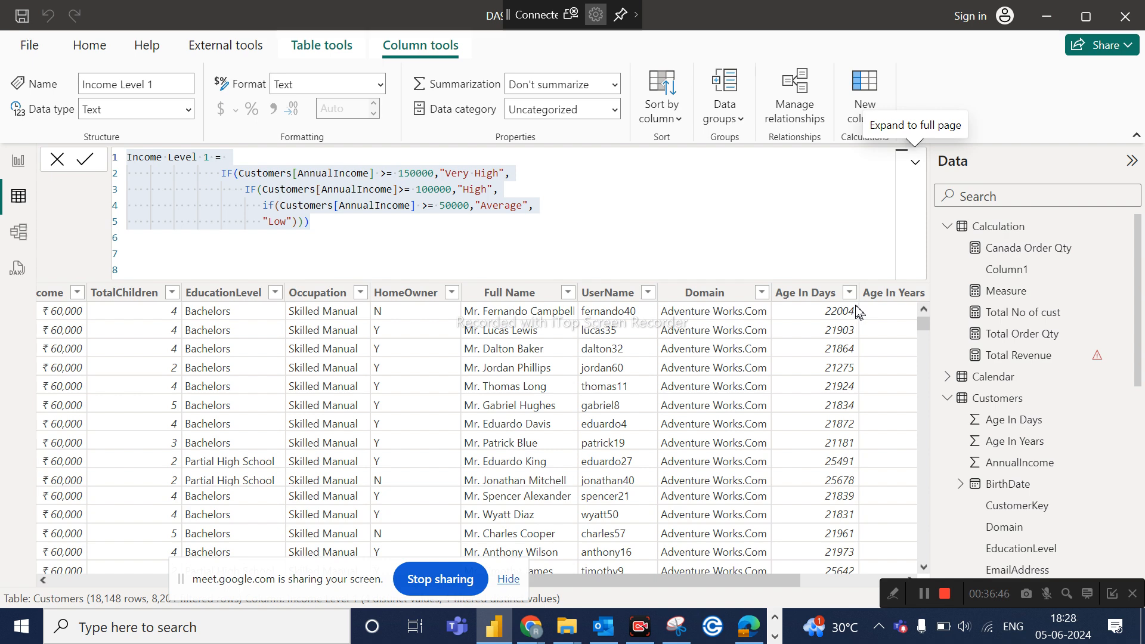
{"action": "left_click", "coordinate": [508, 579]}
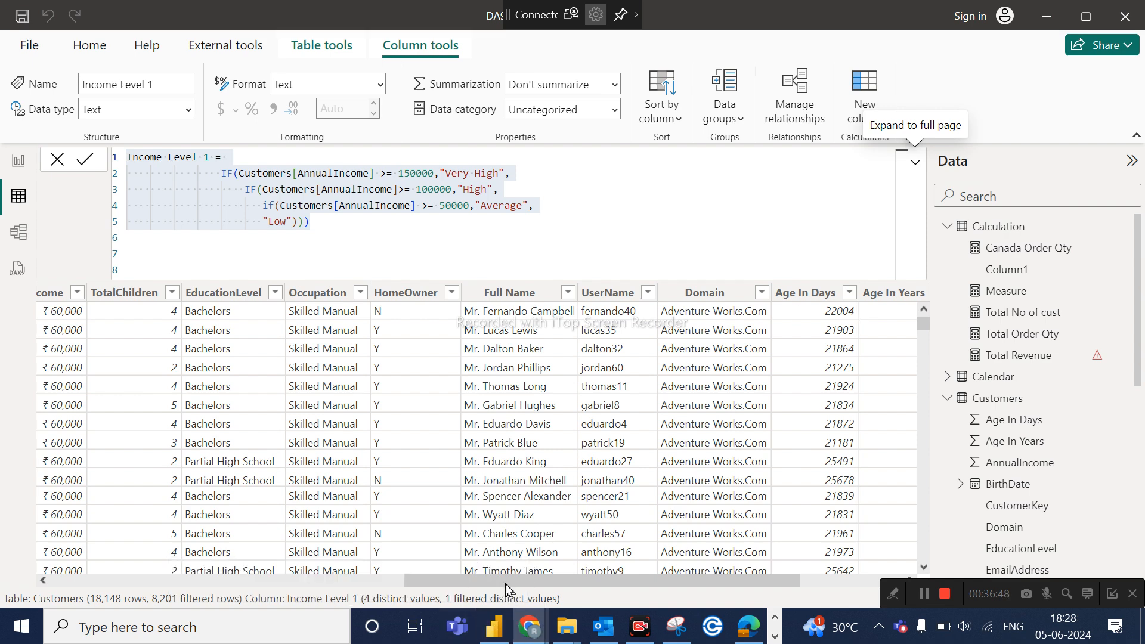
{"action": "left_click_drag", "start_coordinate": [564, 580], "coordinate": [496, 575]}
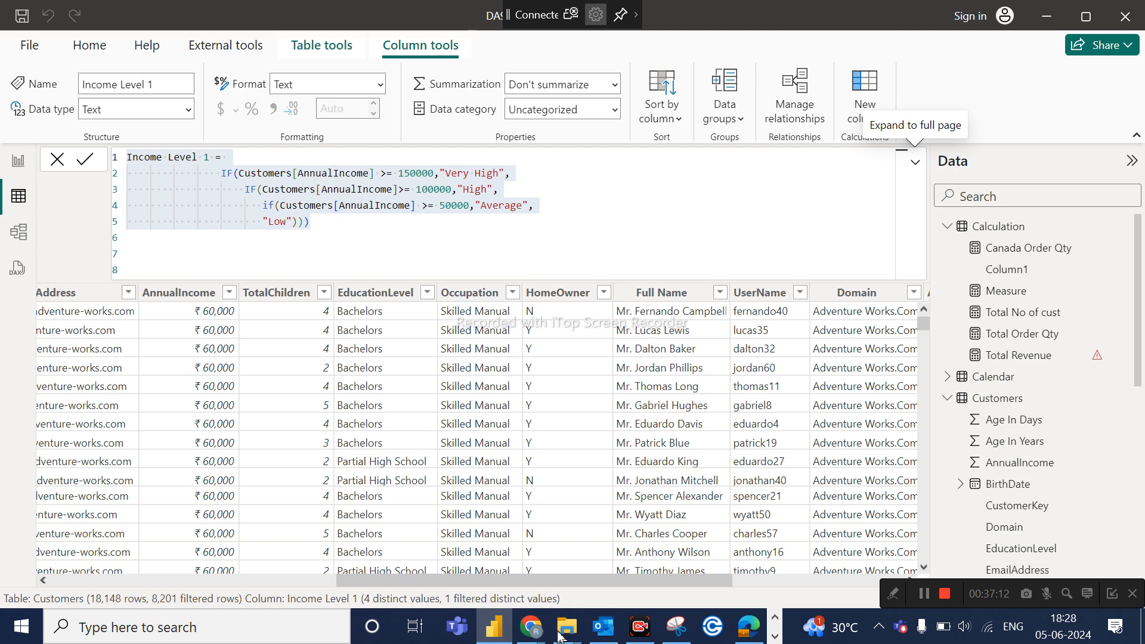
Switch to Chrome, search for "dax formatter" in a new tab, and open the DAX Formatter site.
{"action": "mouse_move", "coordinate": [528, 627]}
{"action": "left_click", "coordinate": [522, 587]}
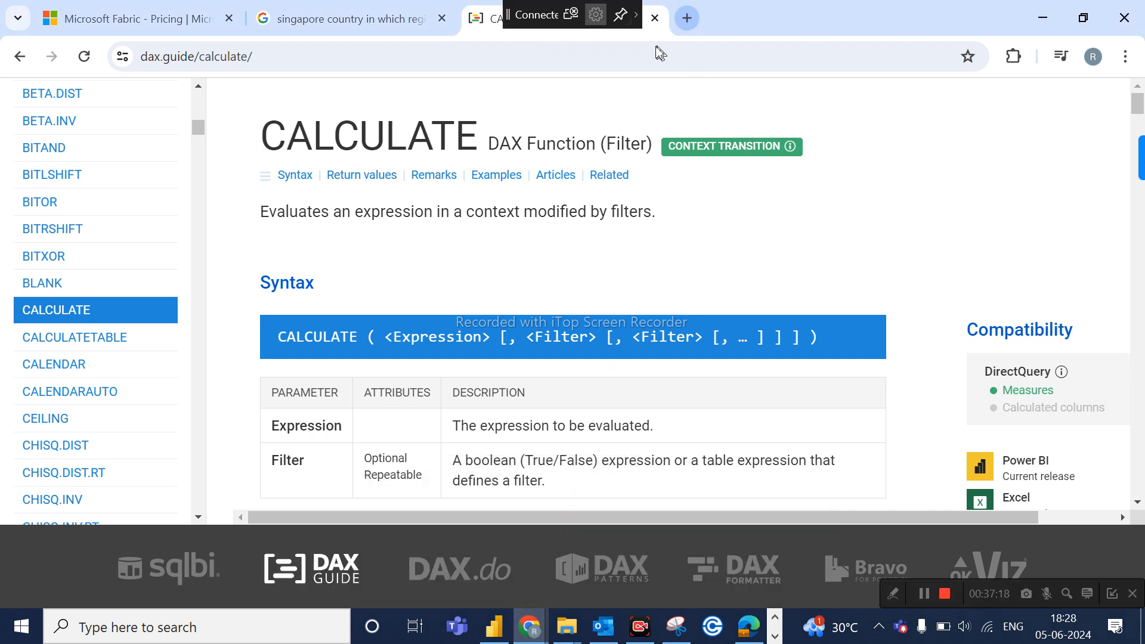
{"action": "left_click", "coordinate": [686, 18]}
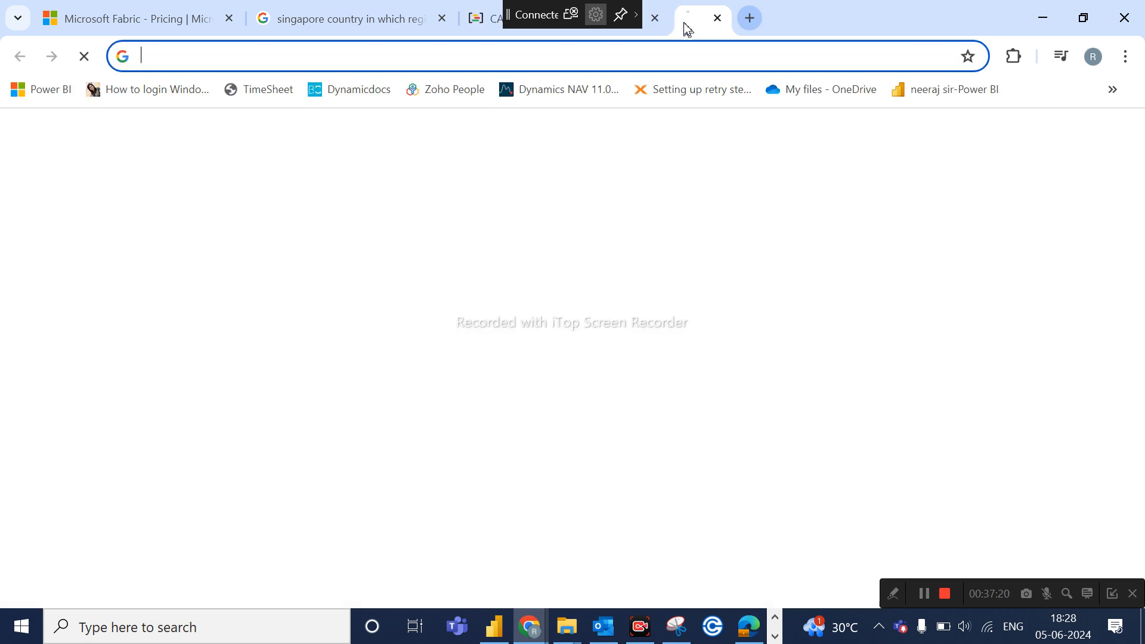
{"action": "left_click", "coordinate": [642, 55]}
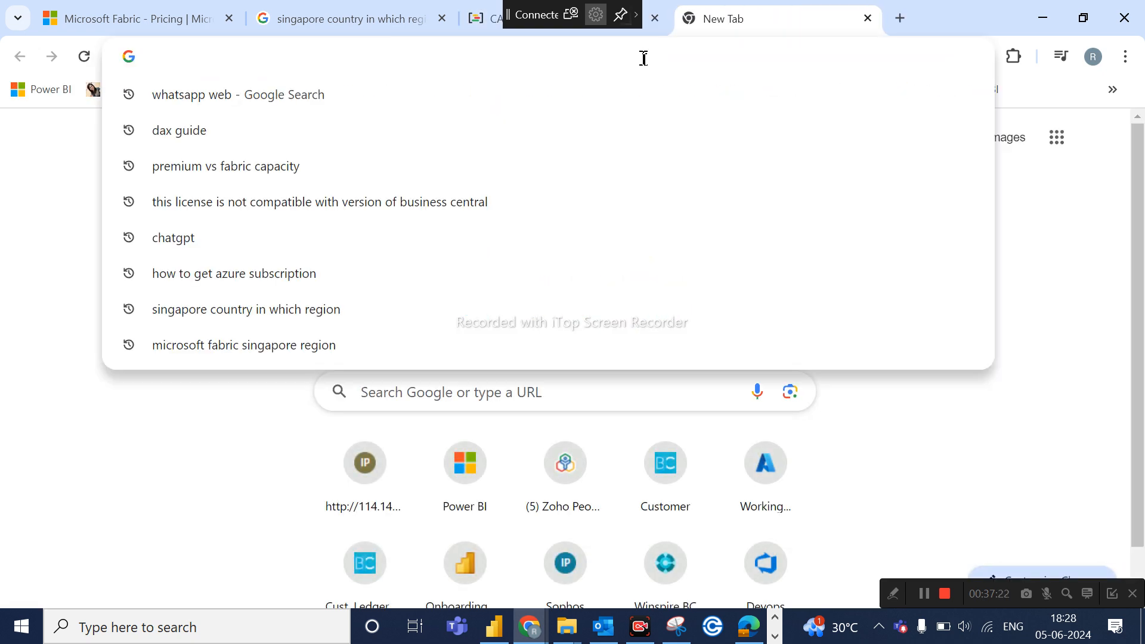
{"action": "type", "text": "dax f"}
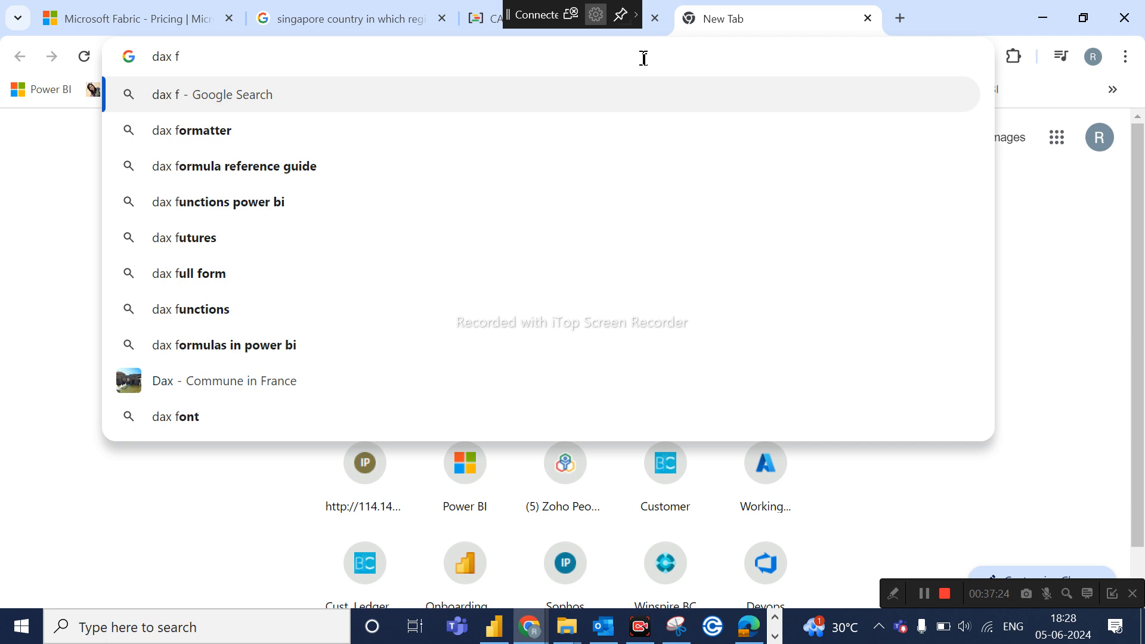
{"action": "left_click", "coordinate": [534, 136]}
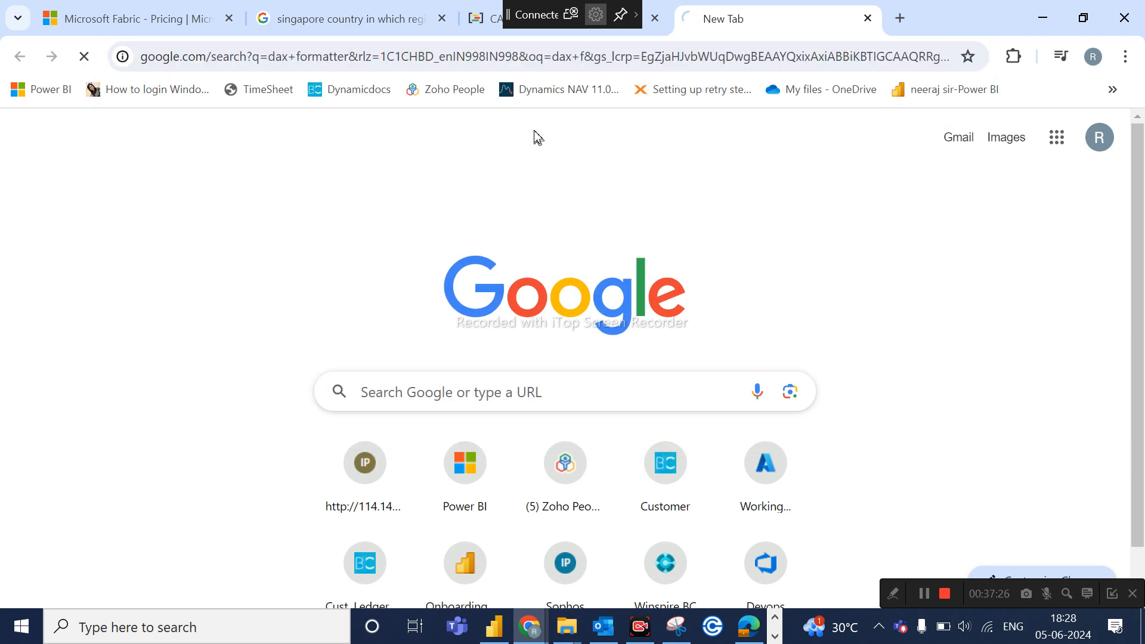
{"action": "left_click", "coordinate": [205, 258]}
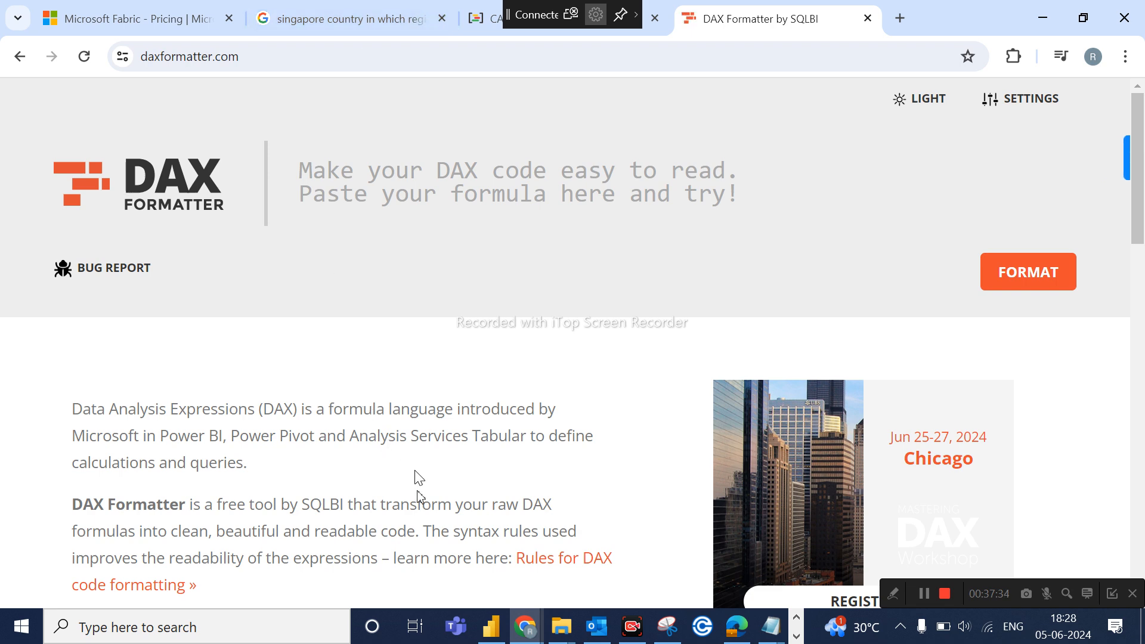
Switch to Power BI and copy the complete Income Level 1 formula.
{"action": "left_click", "coordinate": [492, 633]}
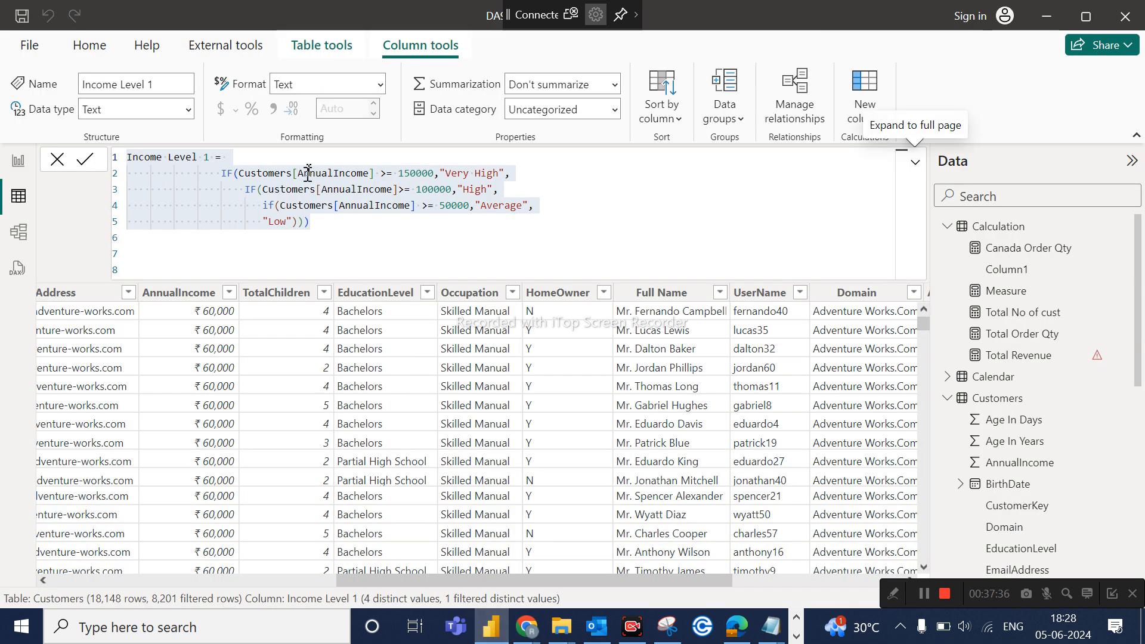
{"action": "left_click_drag", "start_coordinate": [312, 234], "coordinate": [133, 142]}
{"action": "key", "text": "ctrl+c"}
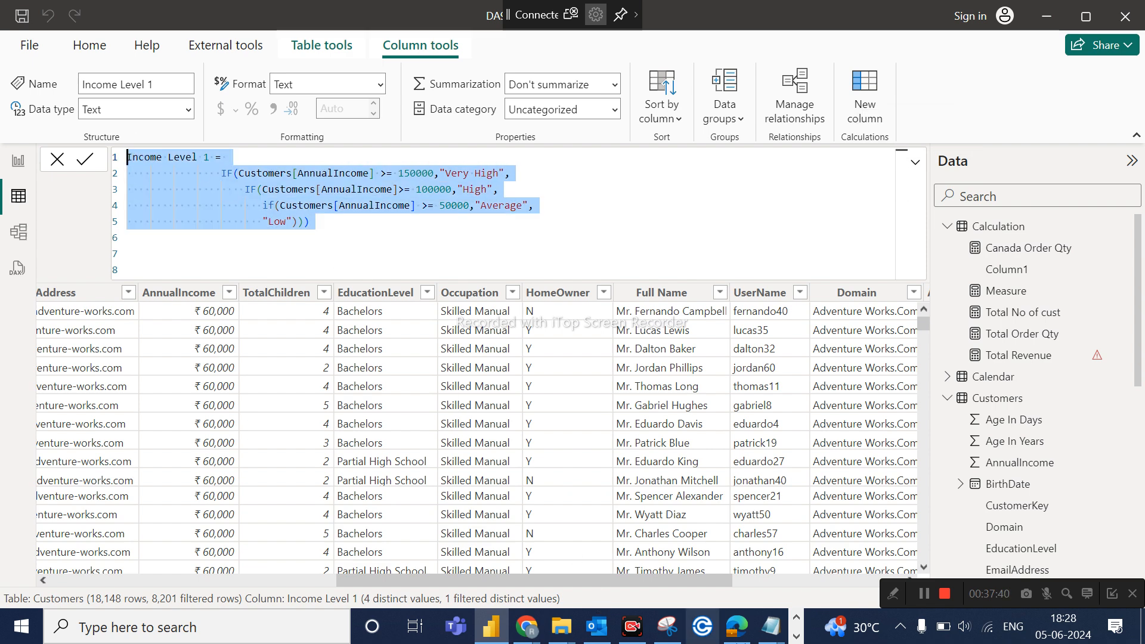
Paste the Income Level 1 formula into DAX Formatter in Chrome and format it.
{"action": "left_click", "coordinate": [525, 626]}
{"action": "left_click", "coordinate": [542, 587]}
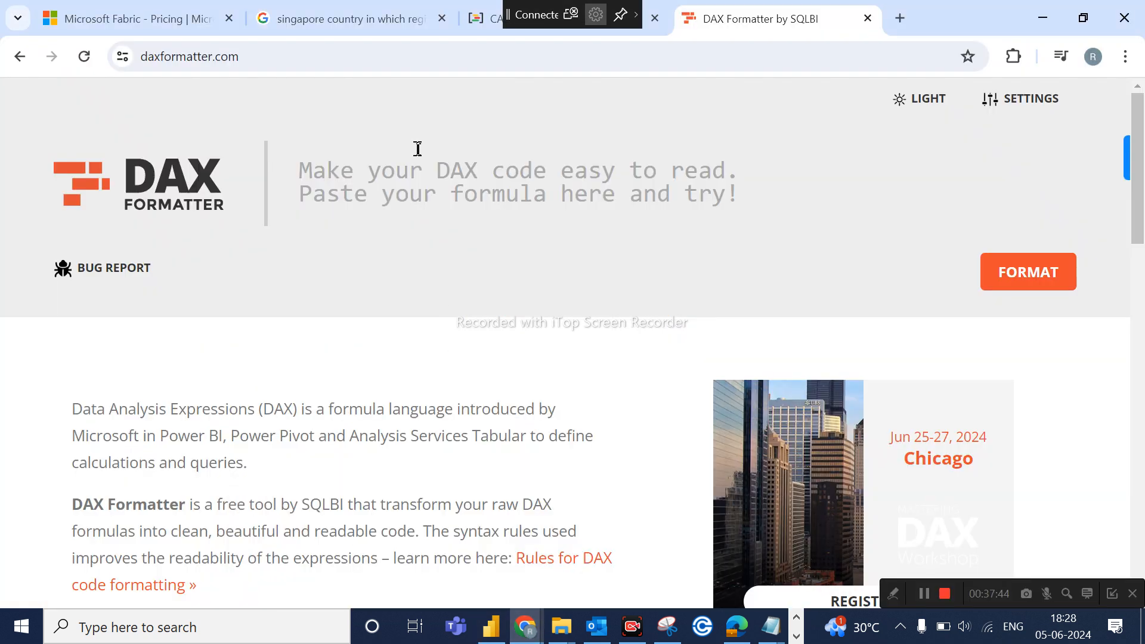
{"action": "left_click", "coordinate": [416, 148]}
{"action": "key", "text": "ctrl+v"}
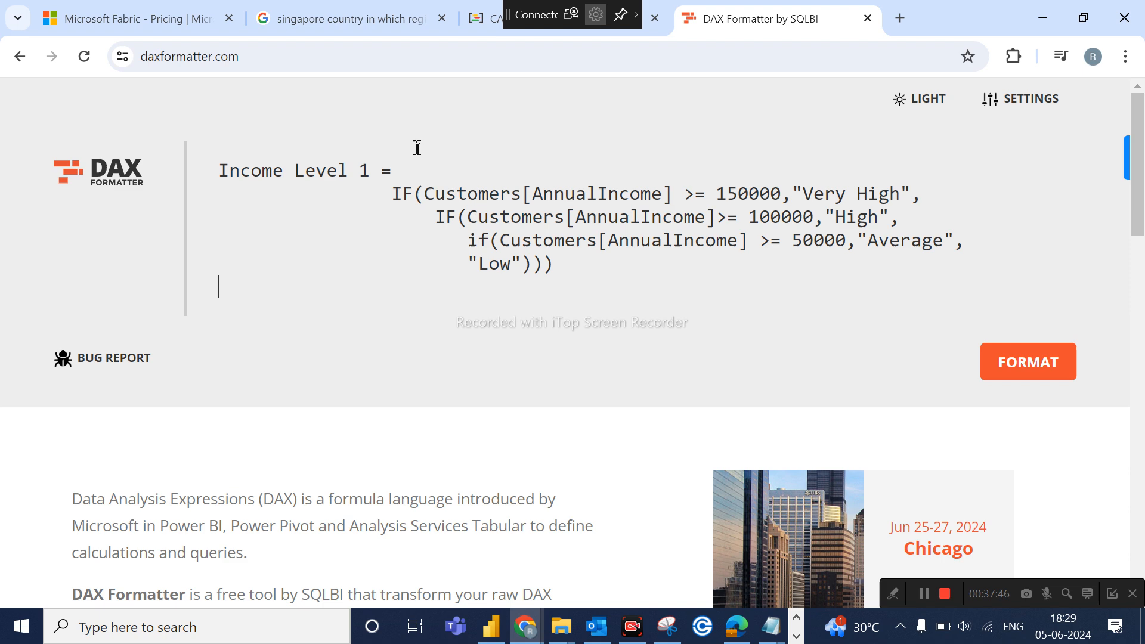
{"action": "left_click", "coordinate": [1012, 370]}
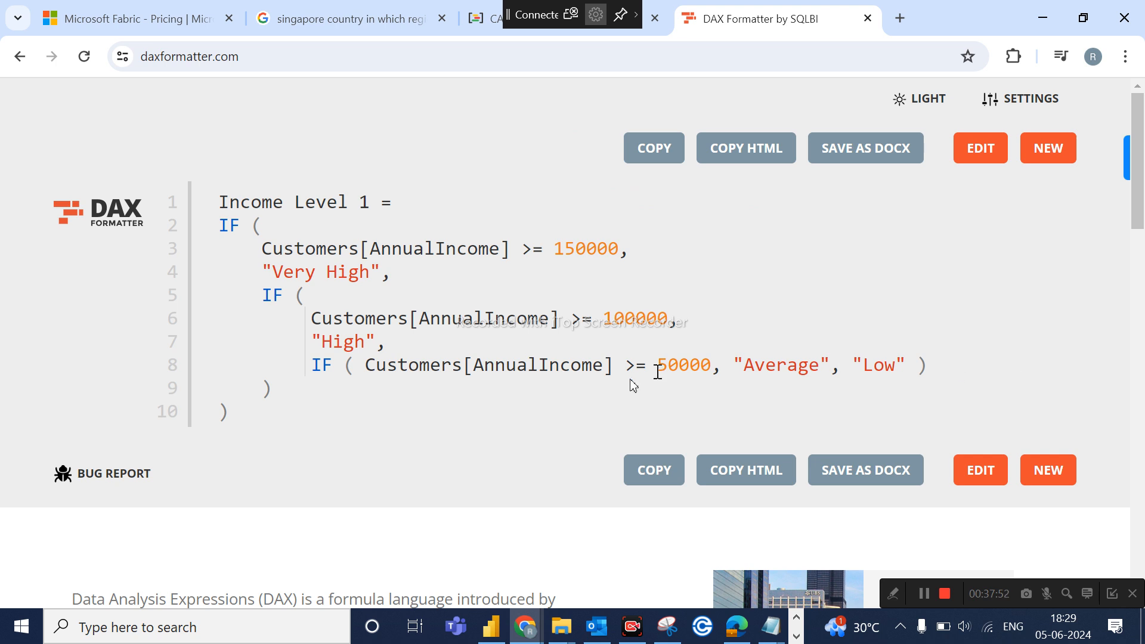
Copy the complete formatted Income Level 1 code from DAX Formatter.
{"action": "left_click_drag", "start_coordinate": [233, 417], "coordinate": [269, 206]}
{"action": "left_click", "coordinate": [258, 436]}
{"action": "left_click_drag", "start_coordinate": [246, 417], "coordinate": [220, 210]}
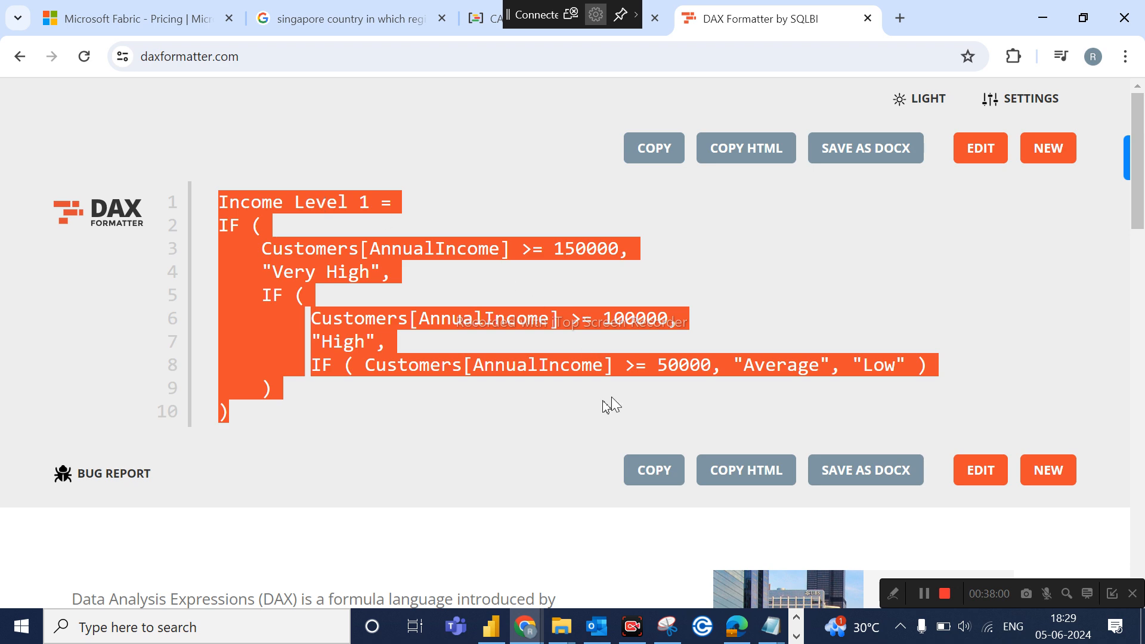
{"action": "left_click", "coordinate": [642, 481]}
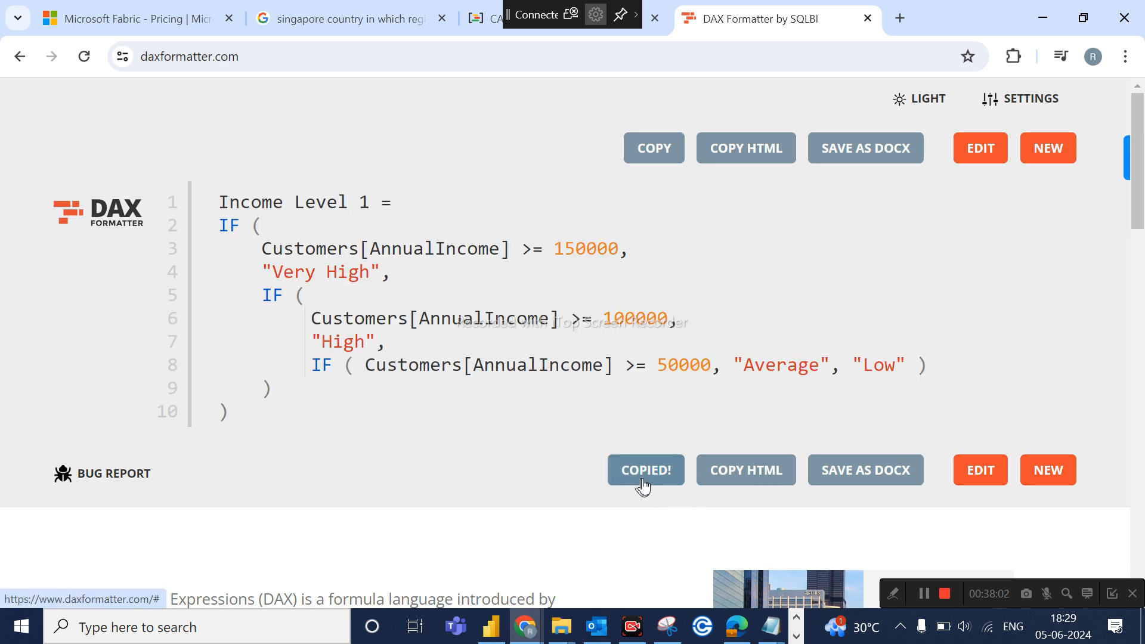
Replace the Income Level 1 formula in Power BI with the copied formatted code and expand the formula editor.
{"action": "left_click", "coordinate": [495, 632]}
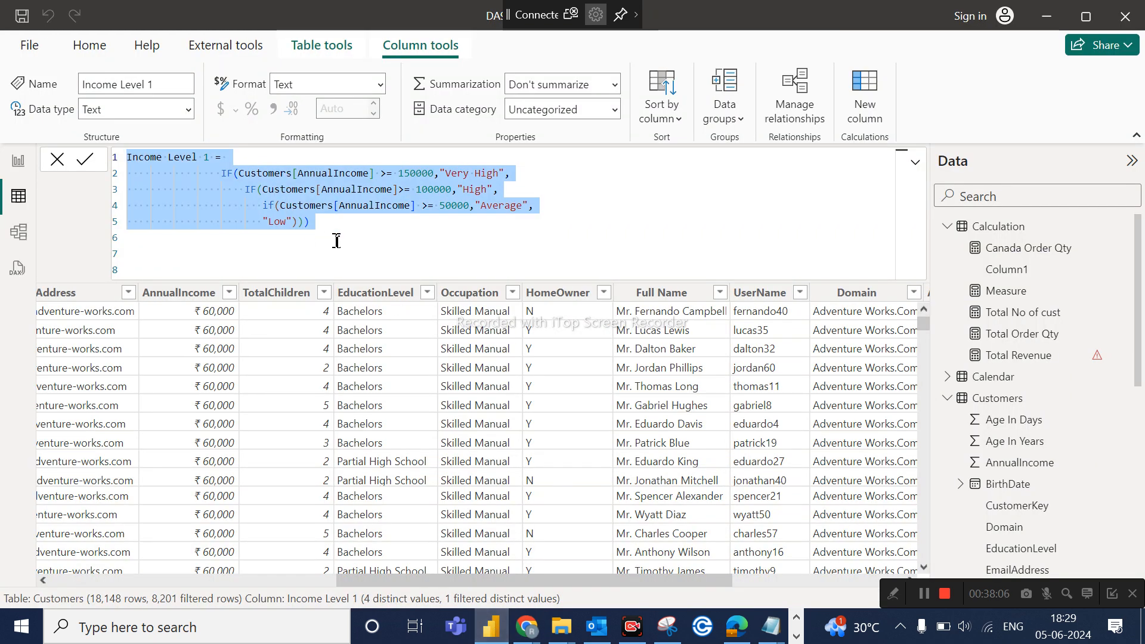
{"action": "key", "text": "ctrl+v"}
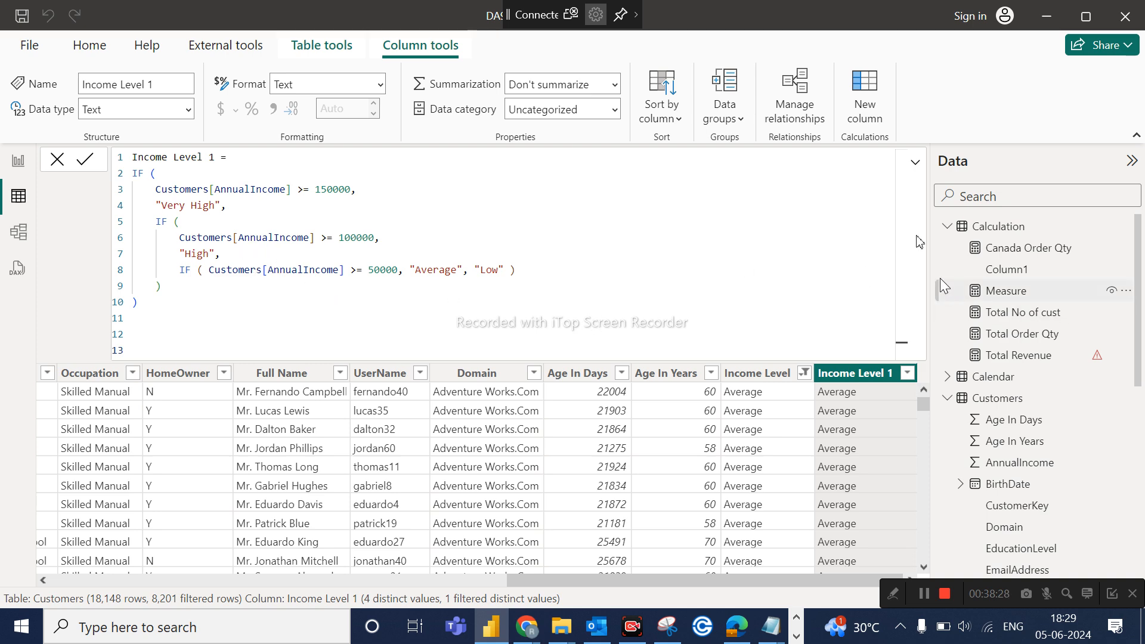
{"action": "left_click", "coordinate": [915, 162]}
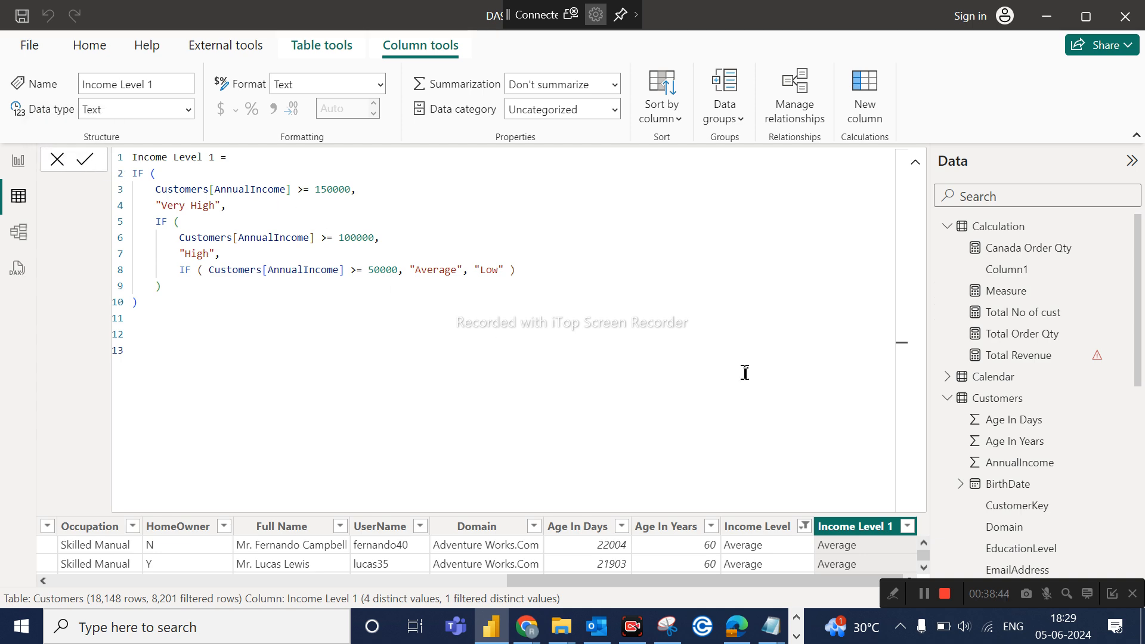
{"action": "left_click", "coordinate": [916, 169]}
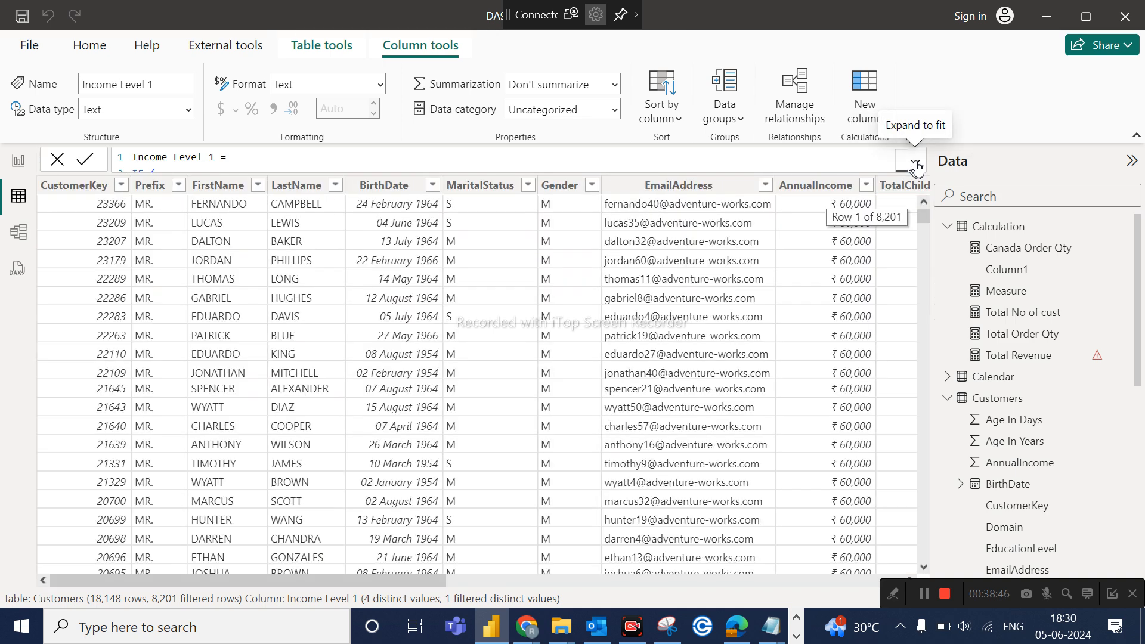
{"action": "left_click", "coordinate": [916, 169]}
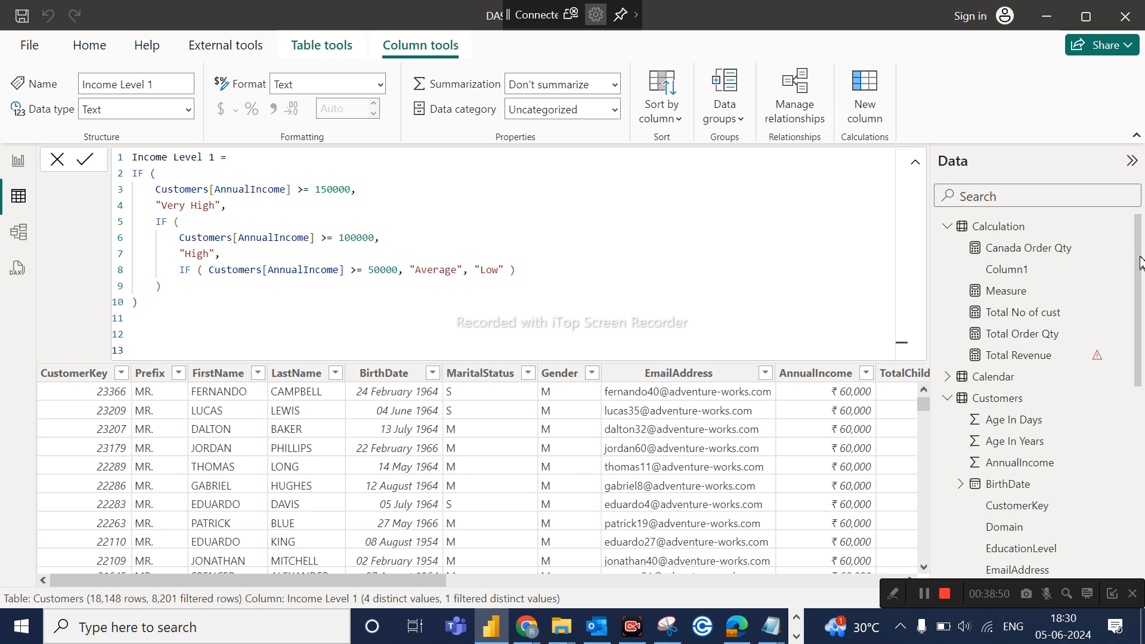
{"action": "scroll", "coordinate": [1140, 262], "scroll_direction": "down", "scroll_amount": 5}
{"action": "scroll", "coordinate": [1140, 262], "scroll_direction": "up", "scroll_amount": 5}
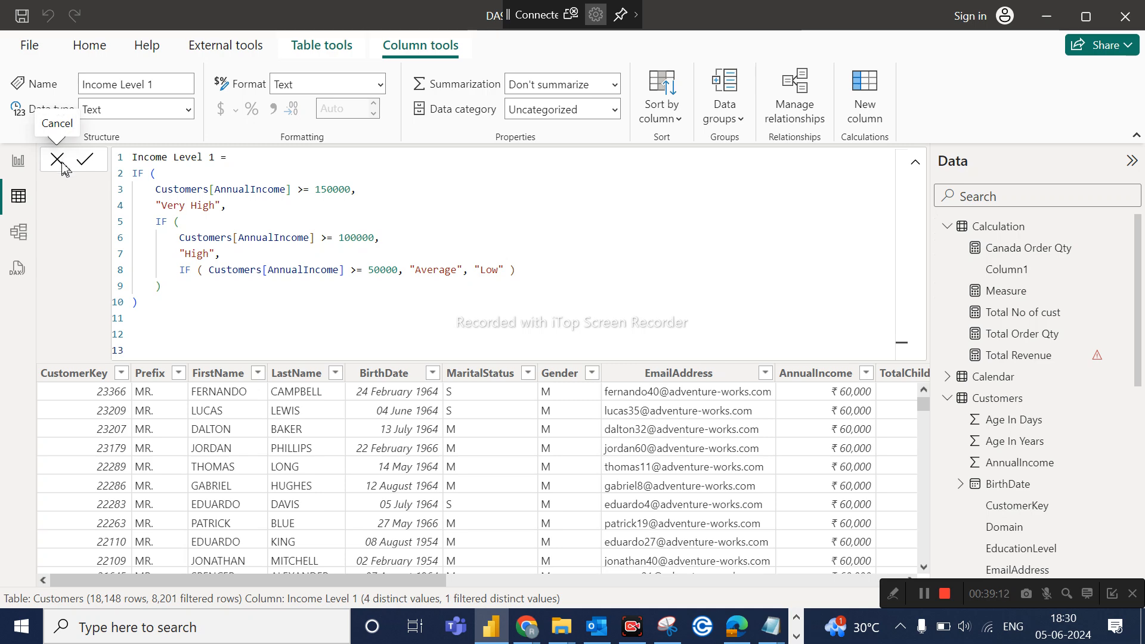
Collapse the formula editor and create a new calculated column in the Customers table.
{"action": "left_click", "coordinate": [913, 162]}
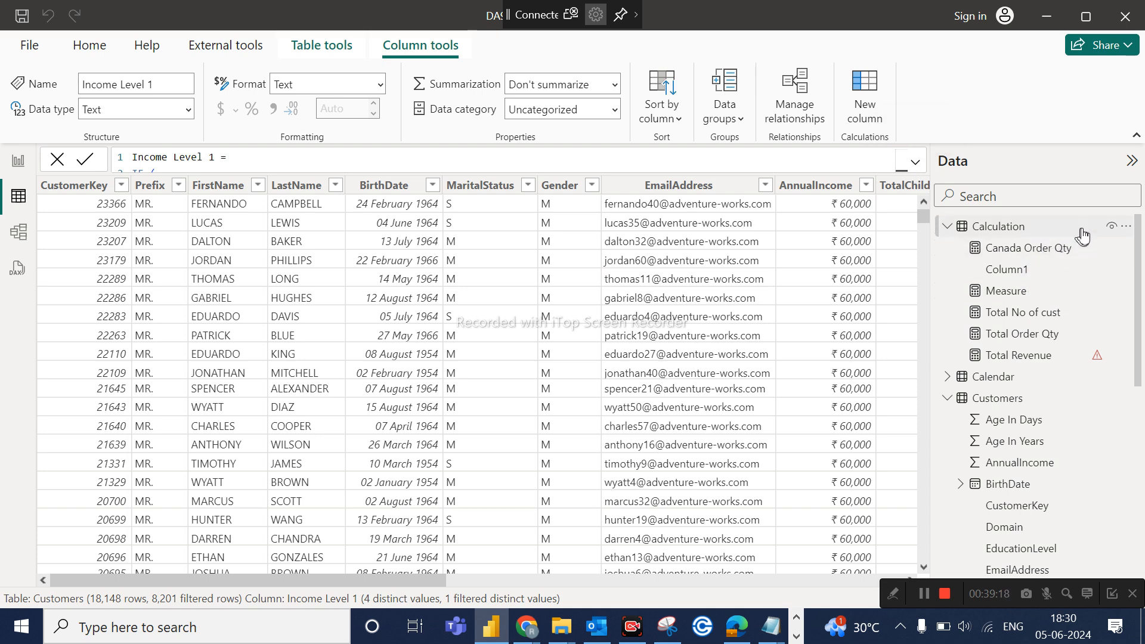
{"action": "scroll", "coordinate": [1039, 388], "scroll_direction": "down", "scroll_amount": 2}
{"action": "scroll", "coordinate": [1037, 387], "scroll_direction": "down", "scroll_amount": 2}
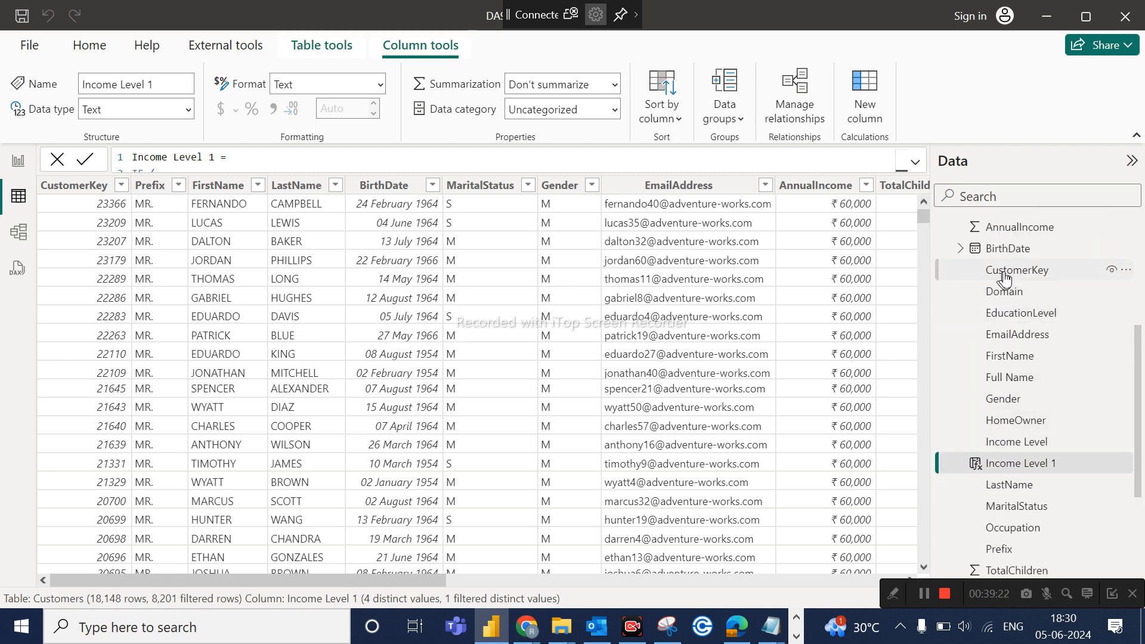
{"action": "scroll", "coordinate": [1004, 277], "scroll_direction": "up", "scroll_amount": 2}
{"action": "left_click", "coordinate": [1004, 278]}
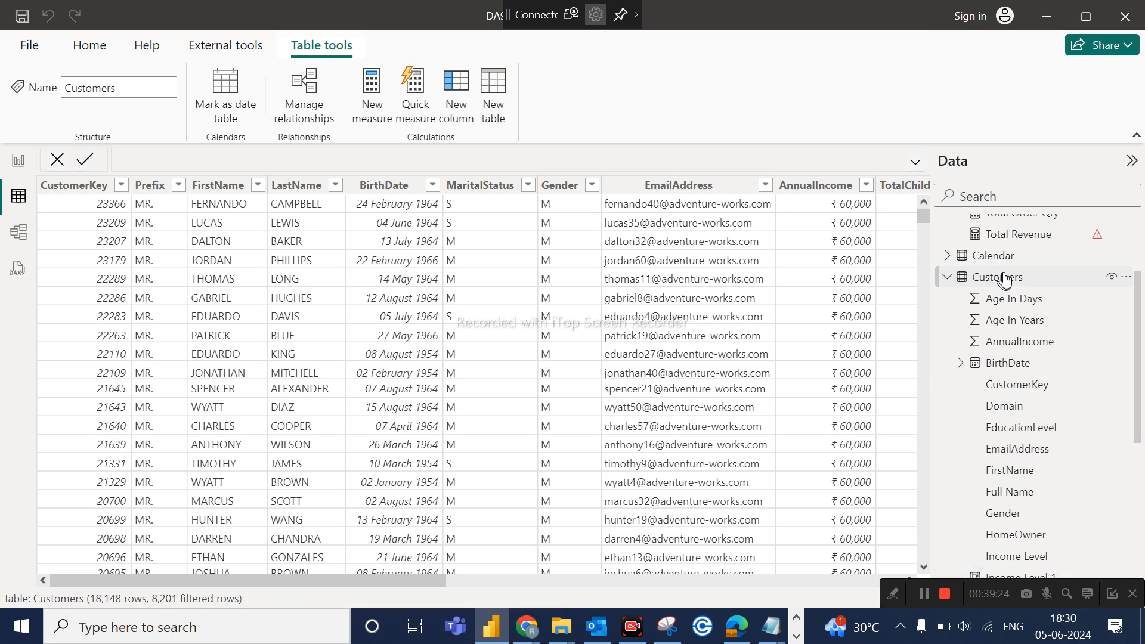
{"action": "left_click_drag", "start_coordinate": [311, 578], "coordinate": [767, 577]}
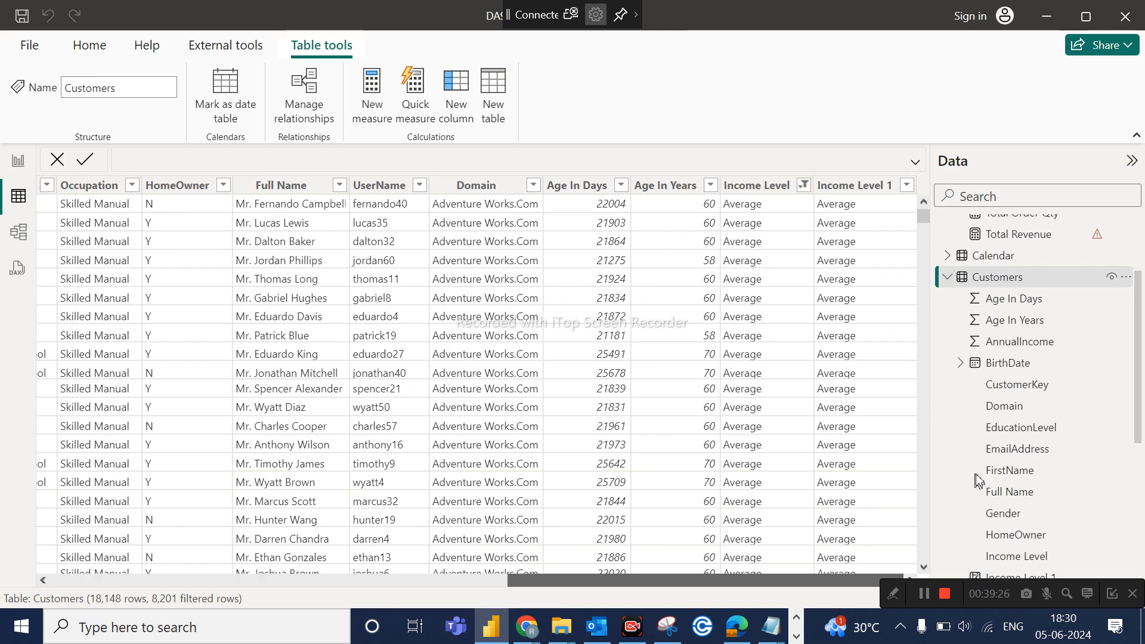
{"action": "left_click", "coordinate": [456, 113]}
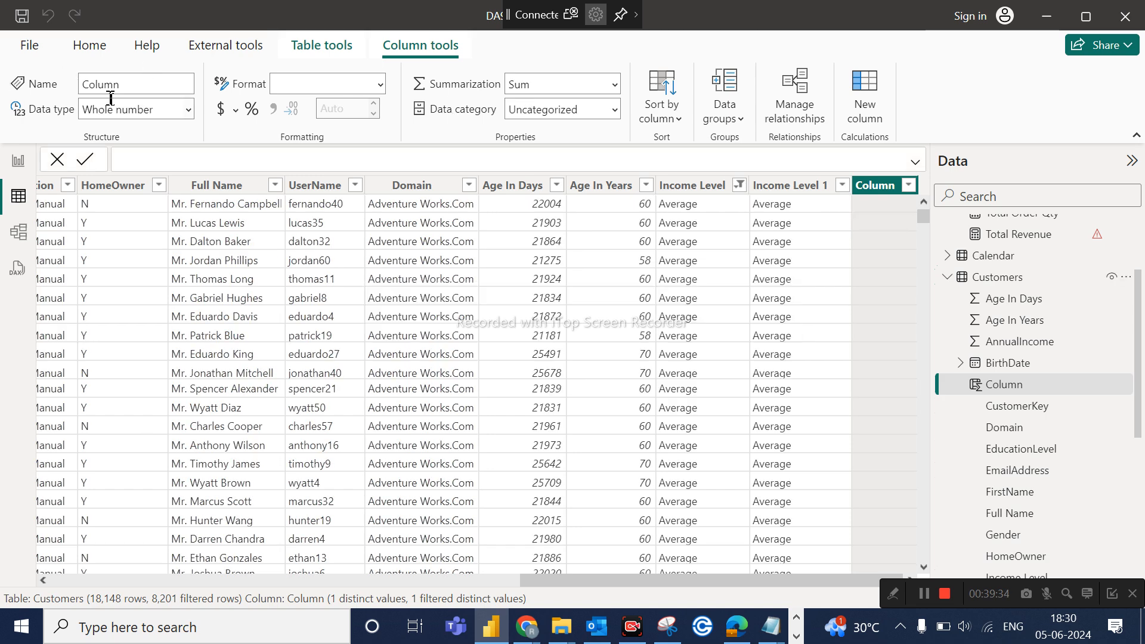
Name the new column Income Level 2 and begin its formula on a new line with SWITCH(TRUE(),.
{"action": "key", "text": "BackSpace"}
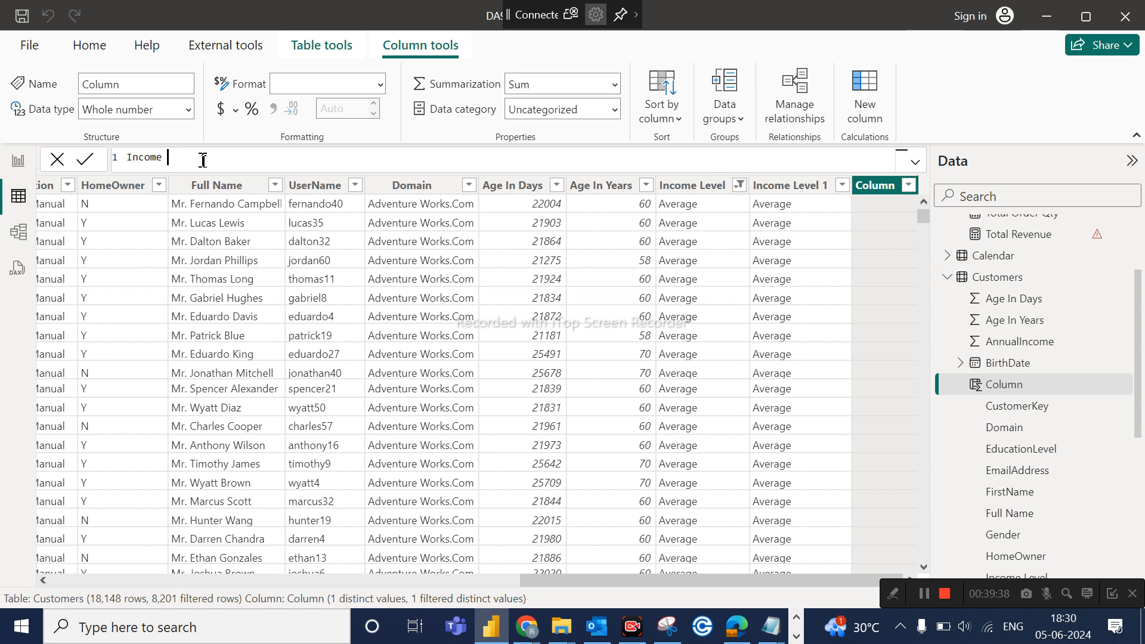
{"action": "type", "text": "Income Level 2 ="}
{"action": "key", "text": "shift+Return"}
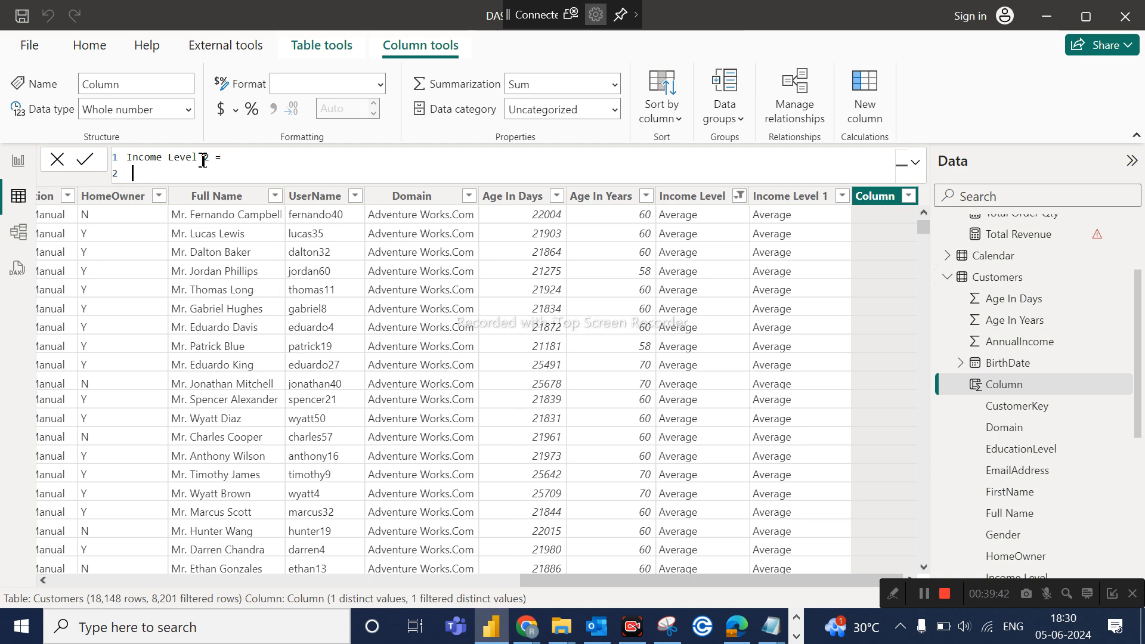
{"action": "type", "text": "switc"}
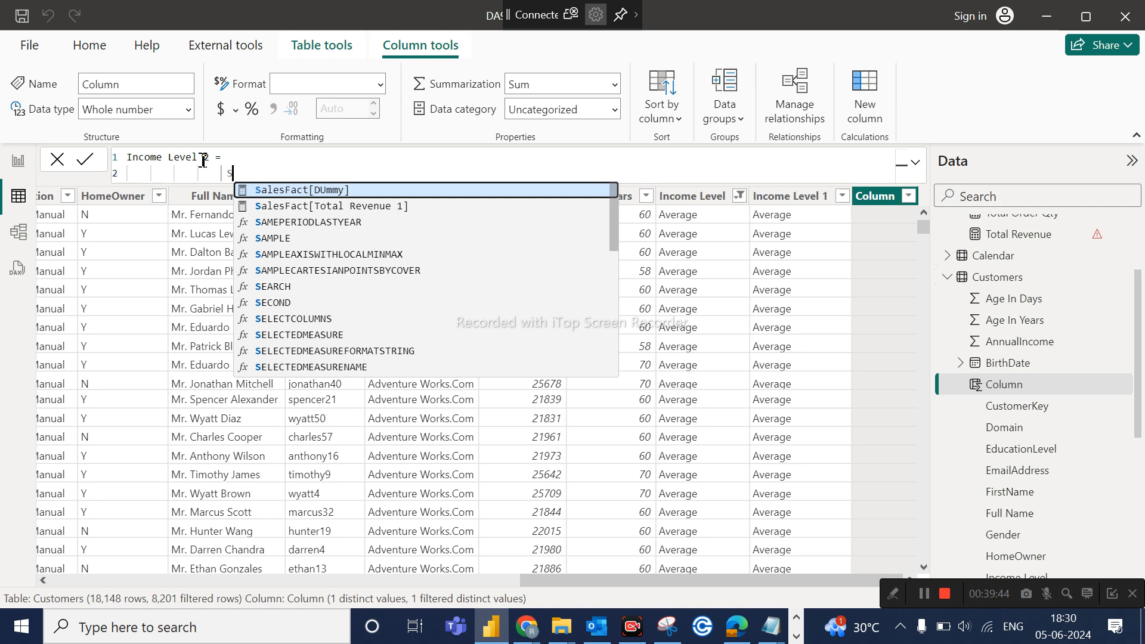
{"action": "key", "text": "Tab"}
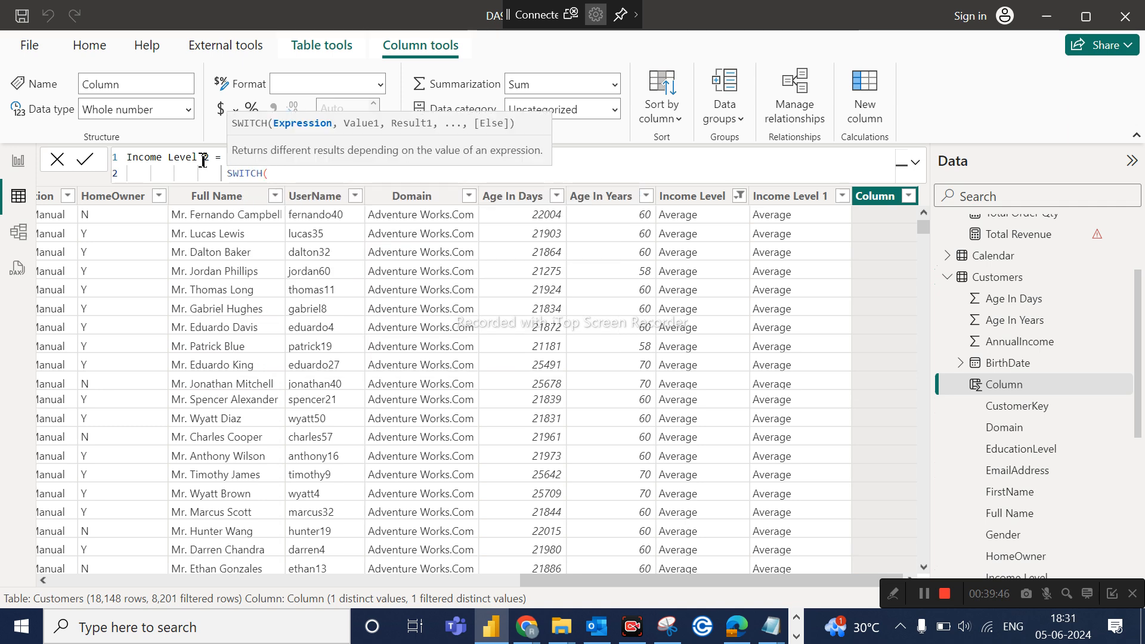
{"action": "type", "text": "true"}
{"action": "key", "text": "Tab"}
{"action": "type", "text": "),"}
{"action": "key", "text": "shift+Return"}
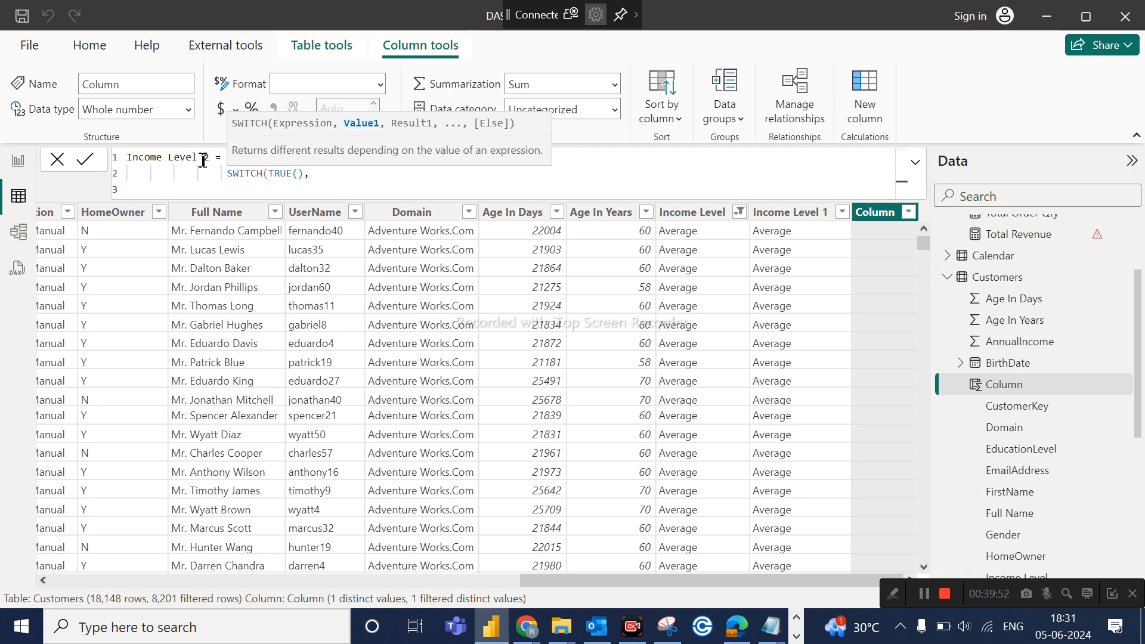
Add the first SWITCH condition, Customers[AnnualIncome]>=150000, with the result "Very High".
{"action": "type", "text": "ann"}
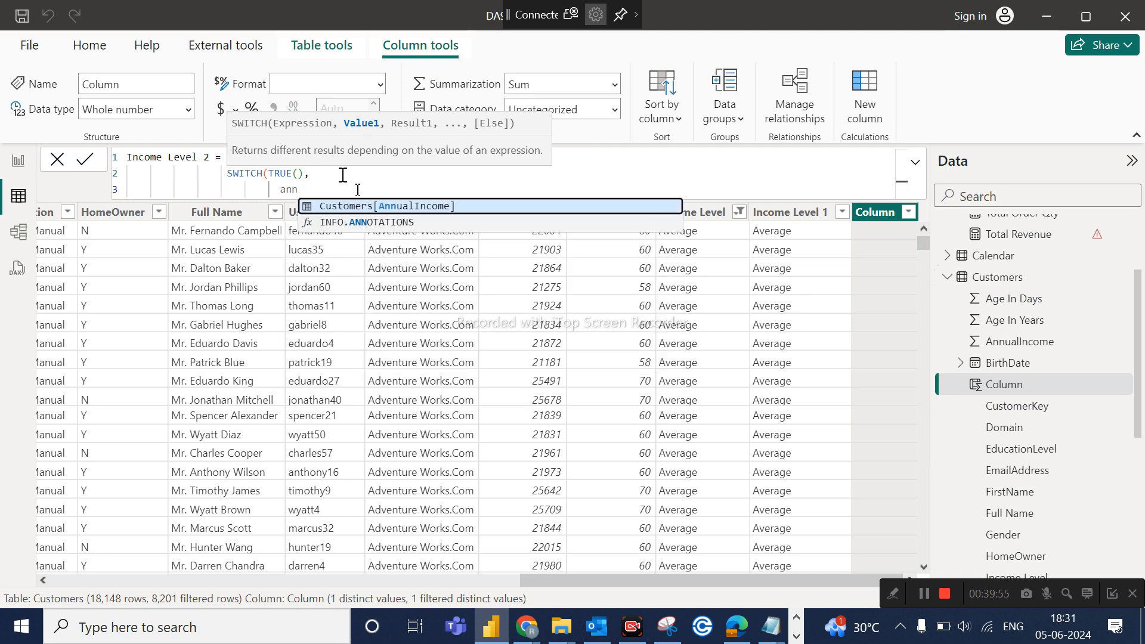
{"action": "left_click", "coordinate": [374, 207]}
{"action": "type", "text": ">"}
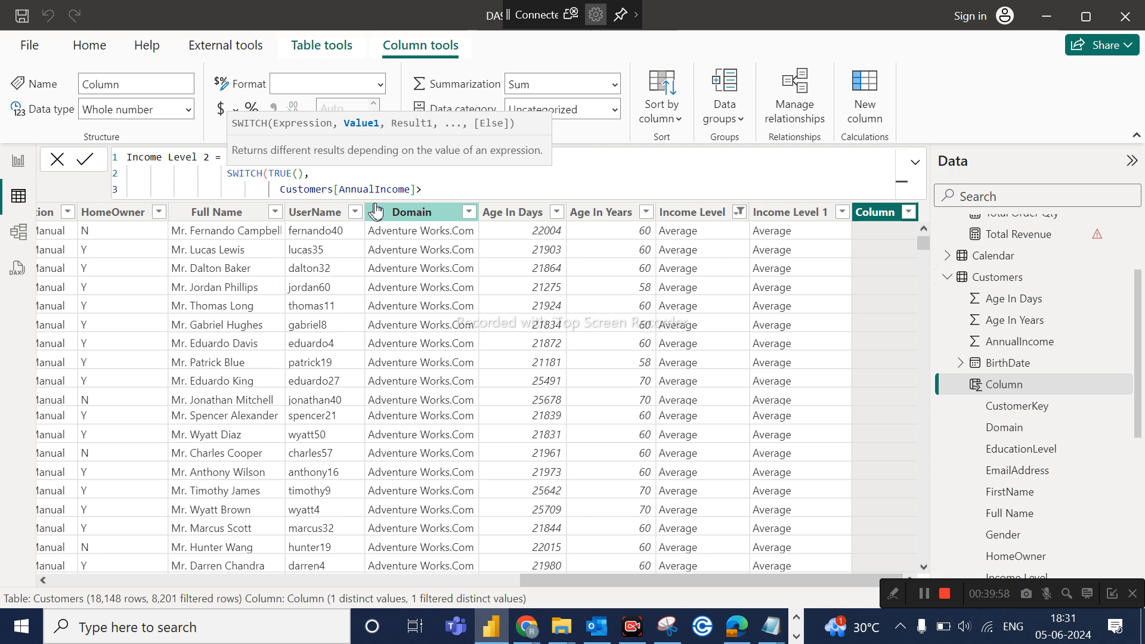
{"action": "type", "text": "=150000"}
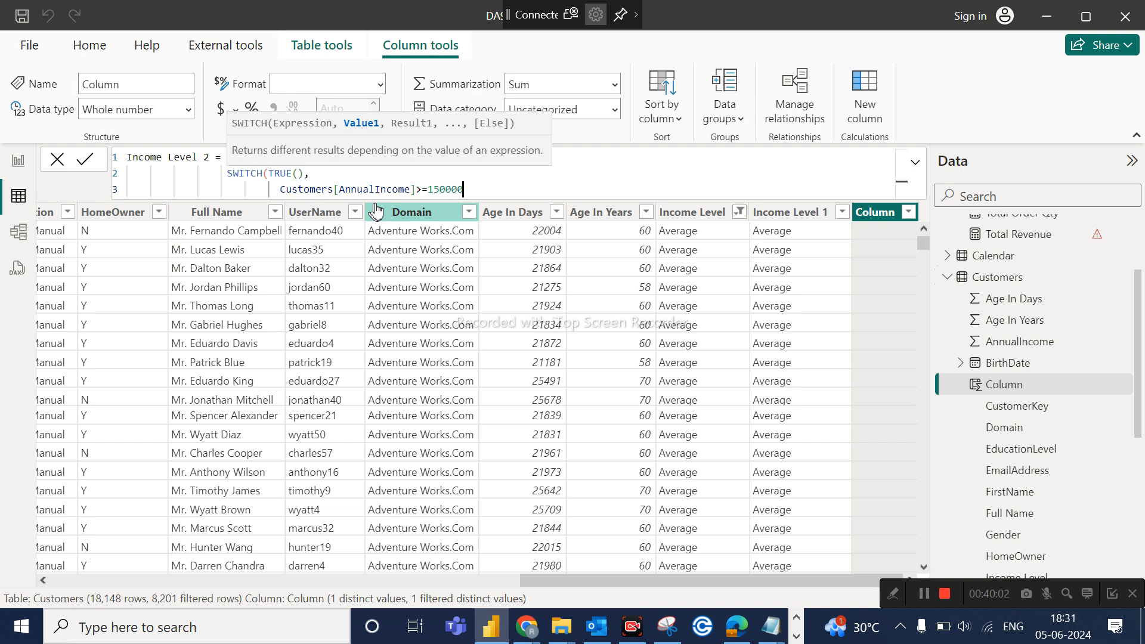
{"action": "type", "text": ",\"Very High"}
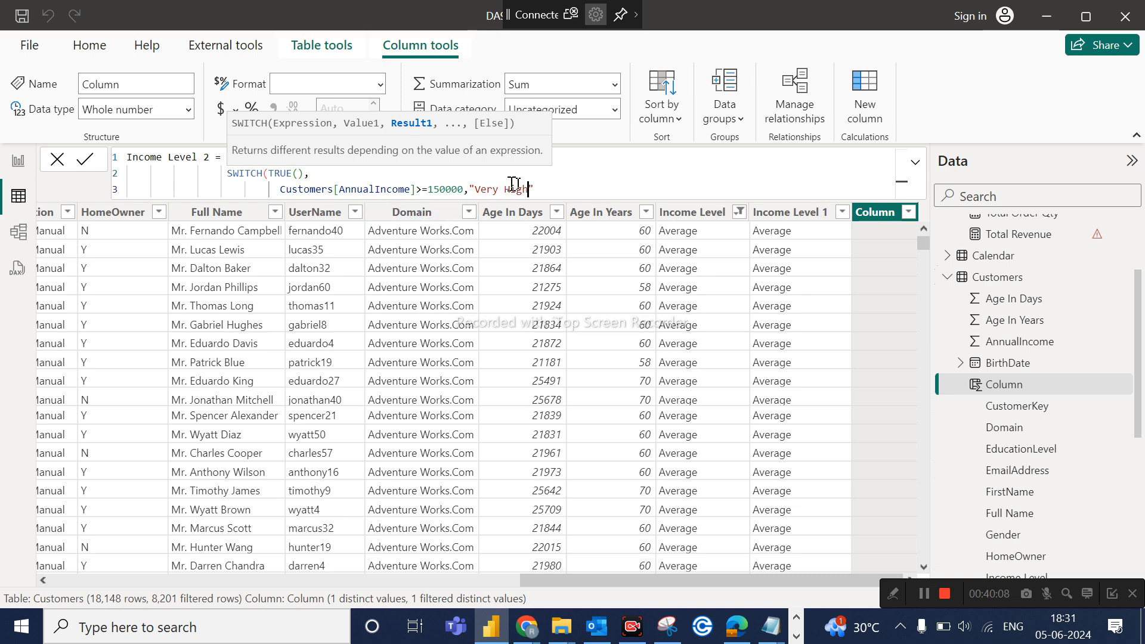
{"action": "left_click", "coordinate": [554, 197]}
{"action": "type", "text": ","}
{"action": "key", "text": "shift+Return"}
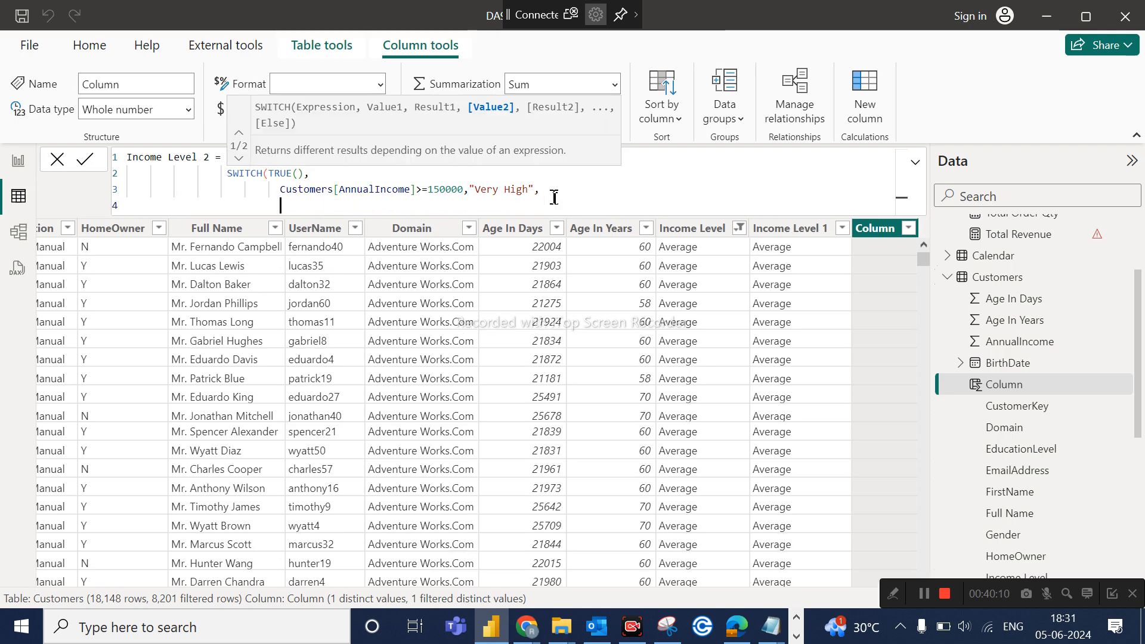
Add the second SWITCH condition on its own line, Customers[AnnualIncome]>=100000, with the result "High".
{"action": "type", "text": "cust"}
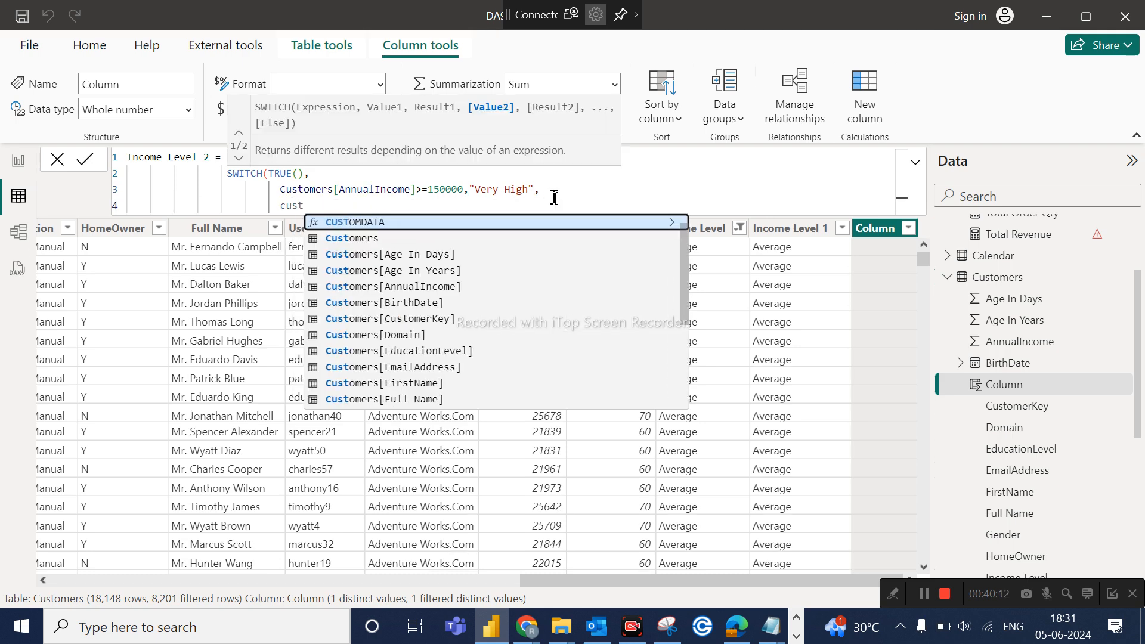
{"action": "left_click", "coordinate": [465, 287]}
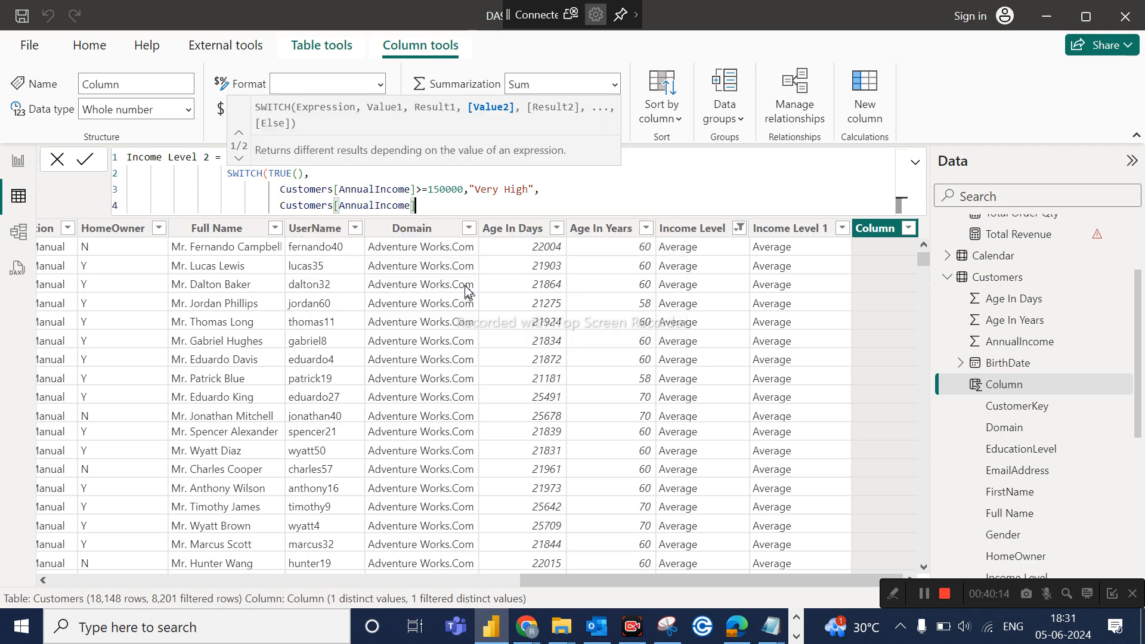
{"action": "type", "text": ">=100000"}
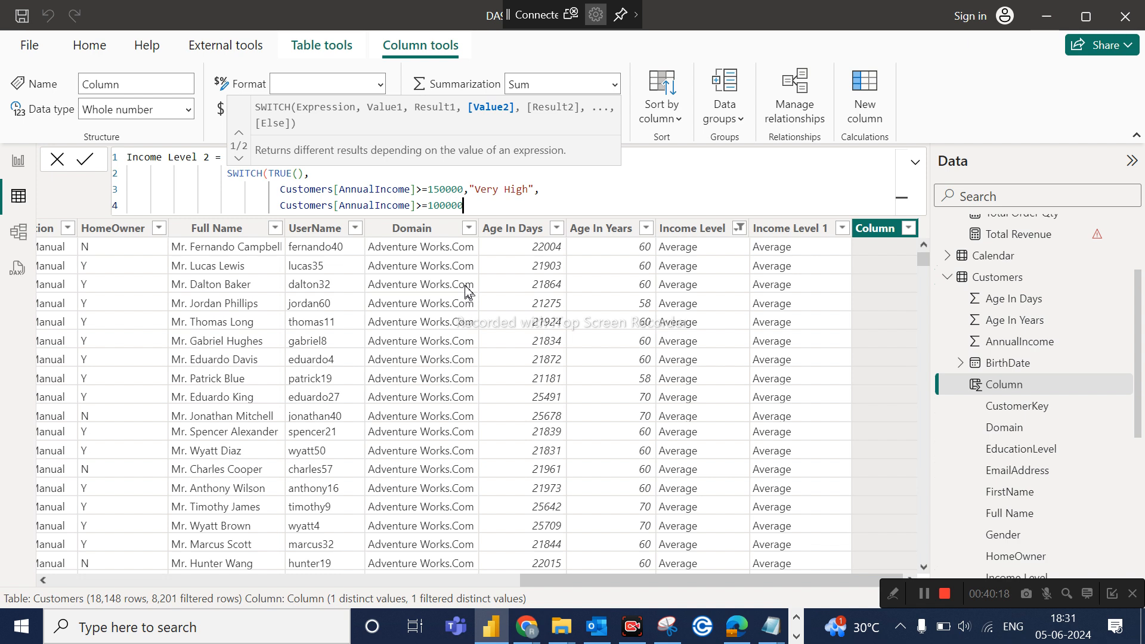
{"action": "type", "text": ",\"High\","}
{"action": "key", "text": "shift+Return"}
Add the third SWITCH condition, Customers[AnnualIncome]>=50000, with the result "Average", followed by a comma.
{"action": "type", "text": "cuts"}
{"action": "key", "text": "BackSpace"}
{"action": "key", "text": "BackSpace"}
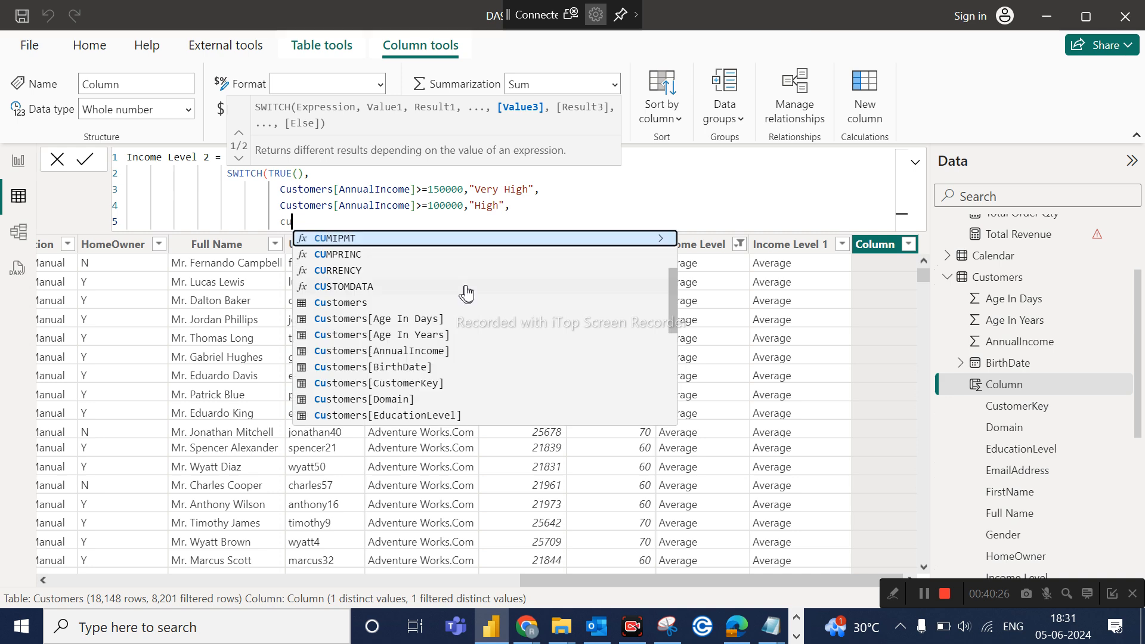
{"action": "type", "text": "s"}
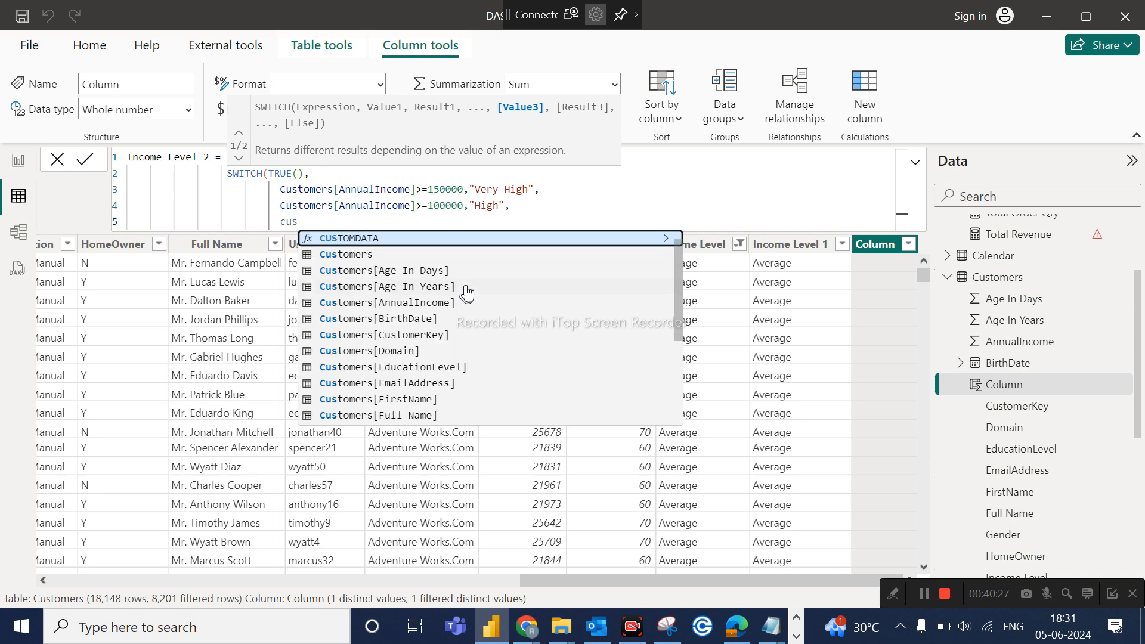
{"action": "left_click", "coordinate": [436, 305]}
{"action": "type", "text": ">=50000"}
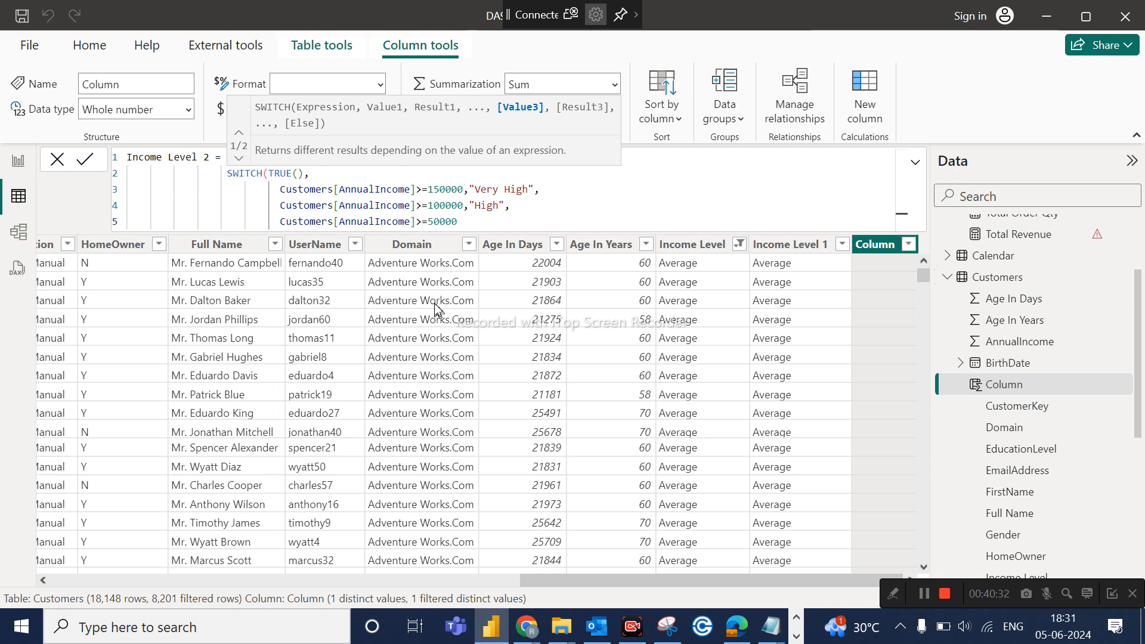
{"action": "type", "text": ",\"Average\""}
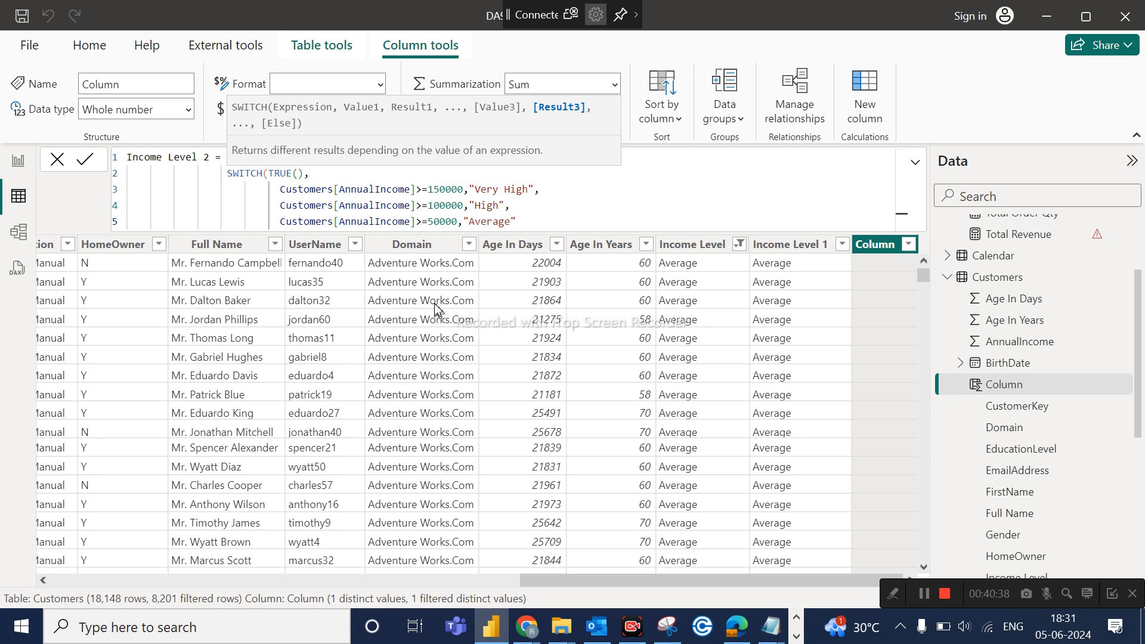
{"action": "type", "text": ","}
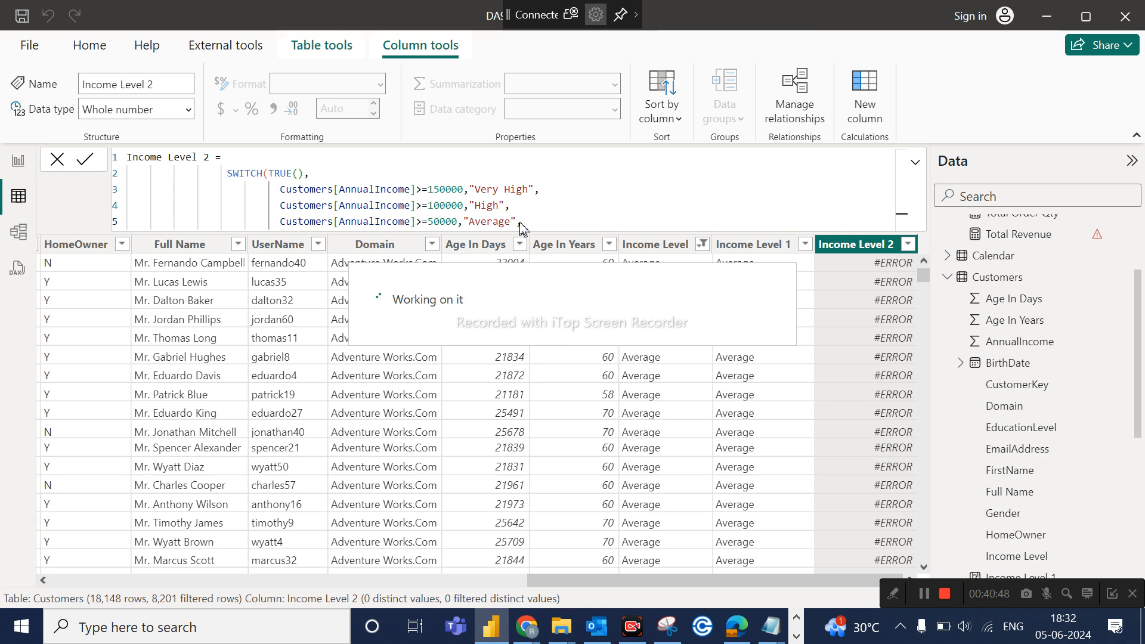
Add "Low" as the default result on a new line, close the SWITCH function and commit the Income Level 2 formula.
{"action": "left_click", "coordinate": [523, 221]}
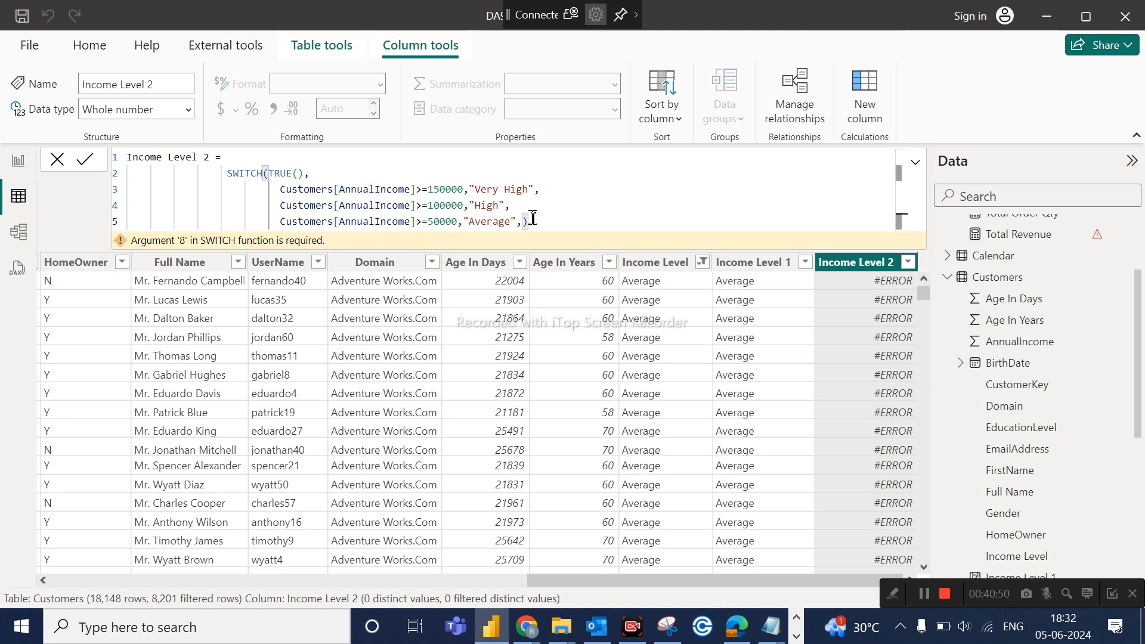
{"action": "key", "text": "Delete"}
{"action": "key", "text": "shift+Return"}
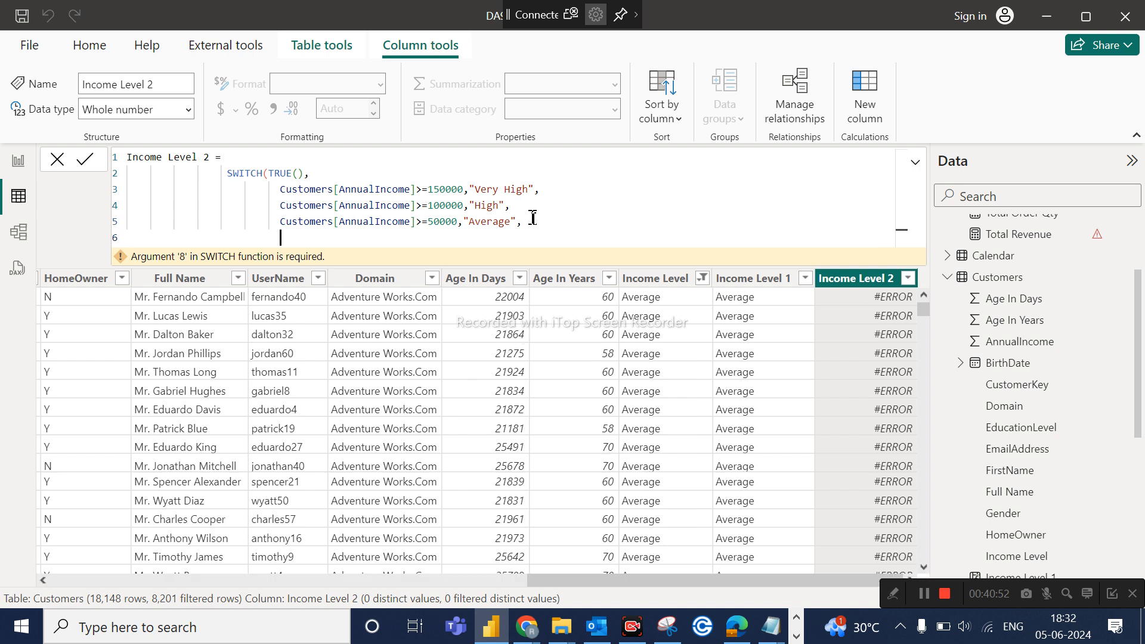
{"action": "type", "text": "\"\""}
{"action": "key", "text": "Left"}
{"action": "type", "text": "Low"}
{"action": "left_click", "coordinate": [425, 240]}
{"action": "type", "text": ")"}
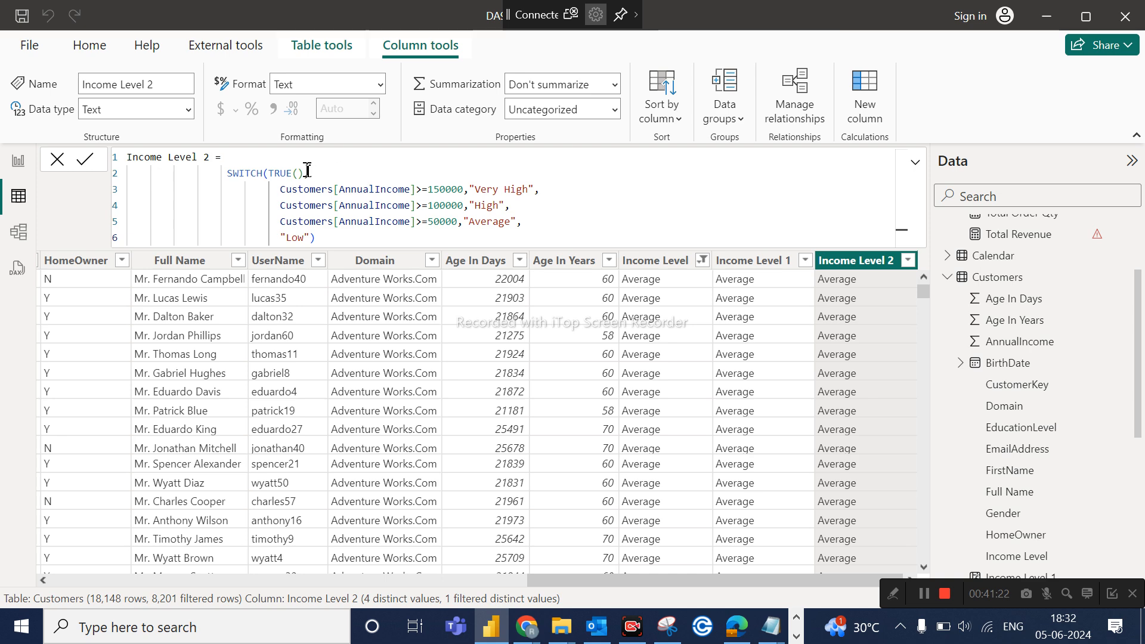
Add two blank lines below the SWITCH expression in the Income Level 2 formula.
{"action": "left_click", "coordinate": [332, 171]}
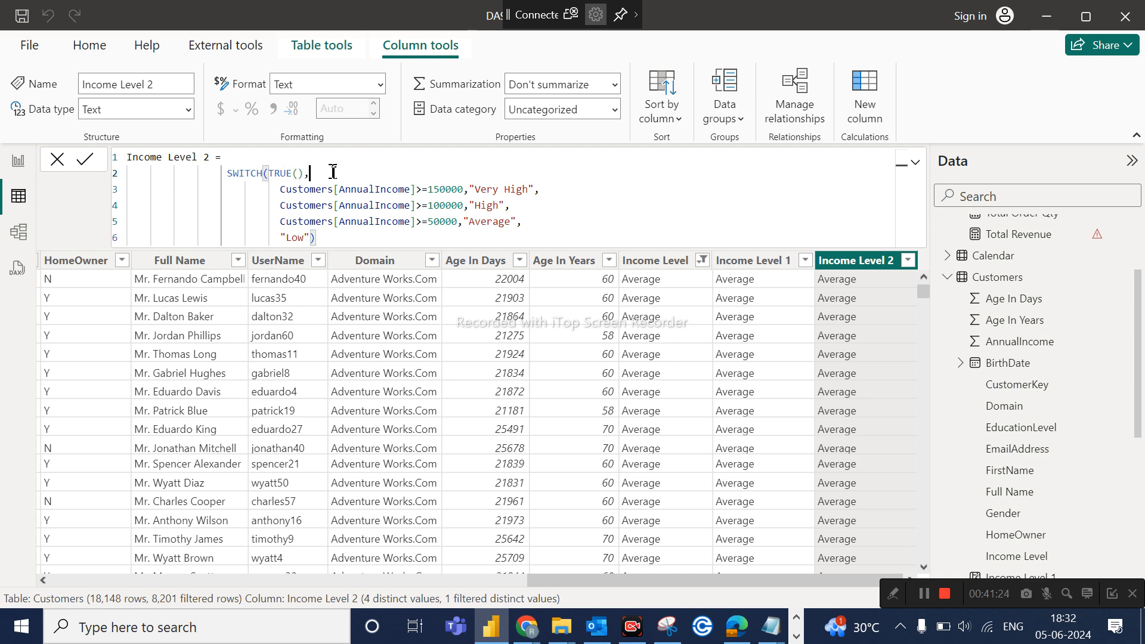
{"action": "left_click", "coordinate": [317, 237]}
{"action": "key", "text": "shift+Return"}
{"action": "key", "text": "shift+Return"}
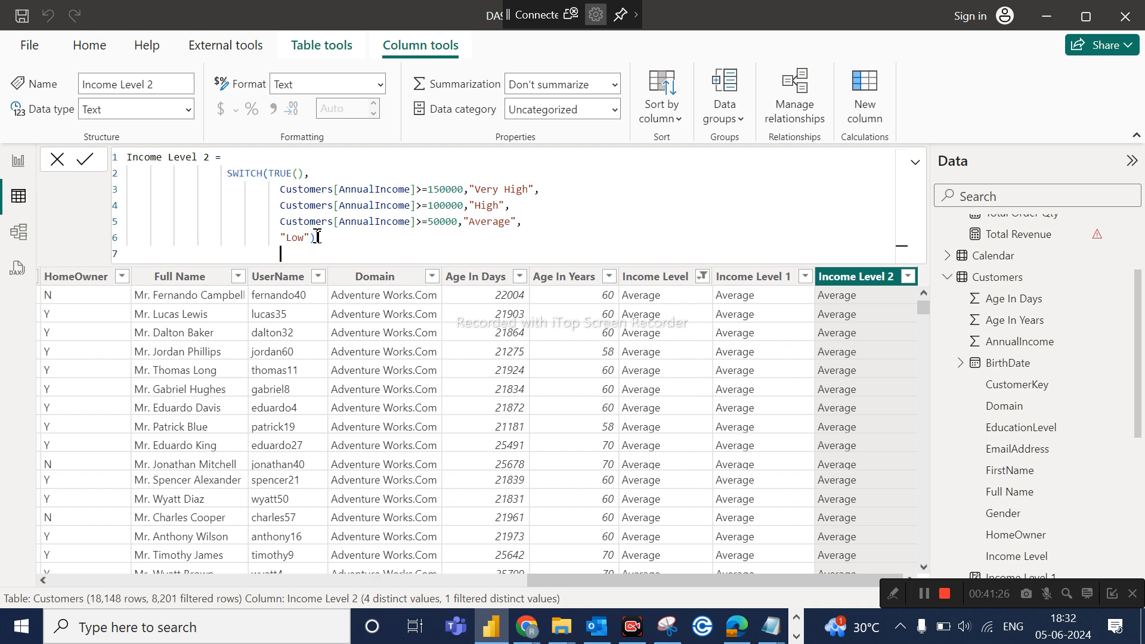
{"action": "type", "text": "sw"}
{"action": "key", "text": "BackSpace"}
{"action": "key", "text": "BackSpace"}
{"action": "key", "text": "BackSpace"}
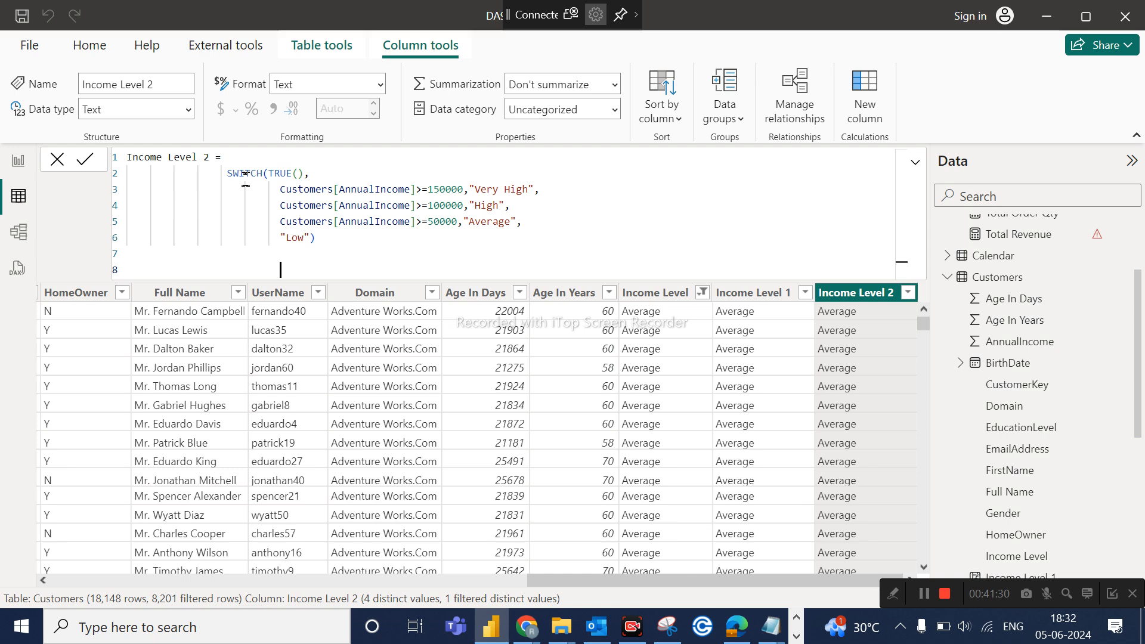
Comment out the SWITCH expression in the Income Level 2 formula by inserting /* before it.
{"action": "double_click", "coordinate": [227, 173]}
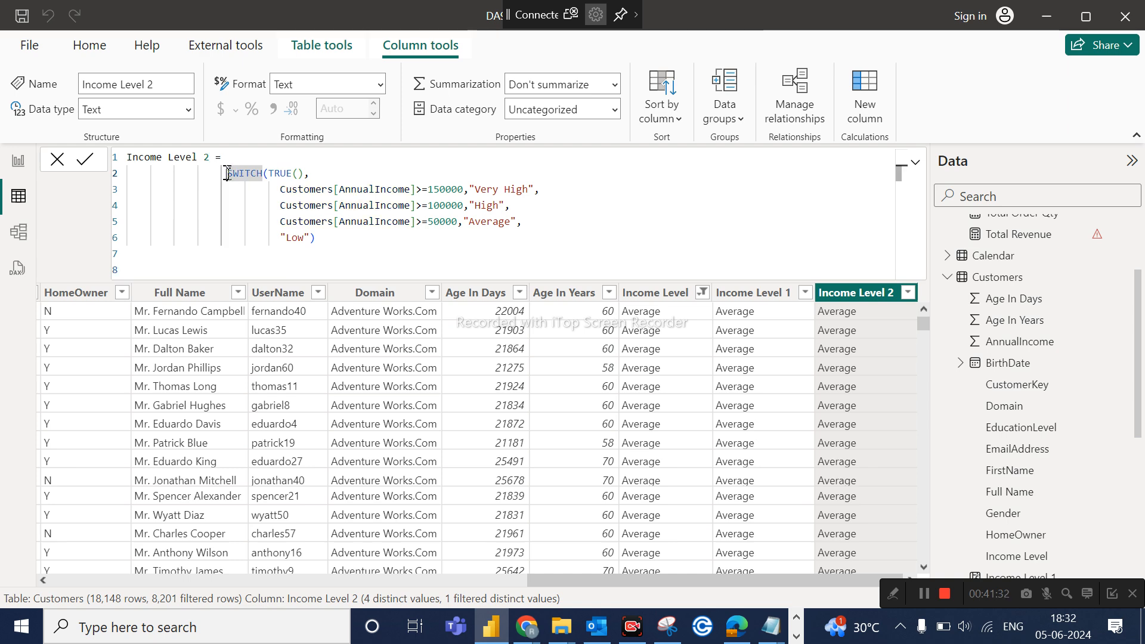
{"action": "left_click", "coordinate": [227, 173]}
{"action": "type", "text": "/*"}
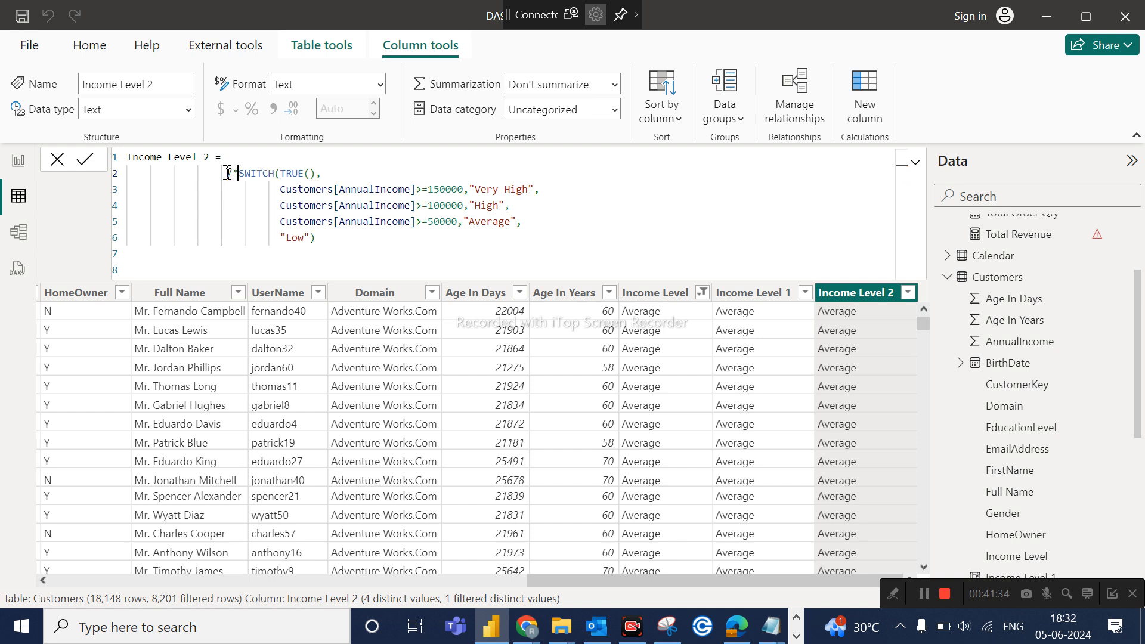
{"action": "left_click", "coordinate": [350, 243]}
{"action": "type", "text": "8"}
Start a new SWITCH function on the first line of the Income Level 2 formula, above the commented expression.
{"action": "left_click", "coordinate": [235, 166]}
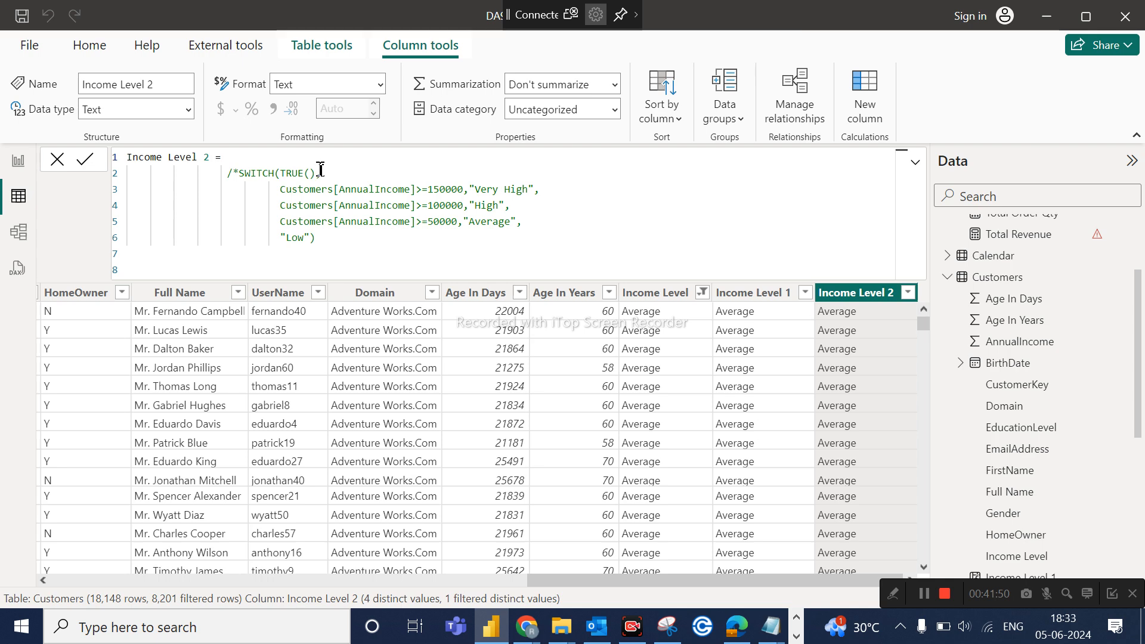
{"action": "type", "text": "swutch"}
{"action": "key", "text": "BackSpace"}
{"action": "key", "text": "BackSpace"}
{"action": "key", "text": "BackSpace"}
{"action": "key", "text": "BackSpace"}
{"action": "key", "text": "BackSpace"}
{"action": "type", "text": "wi"}
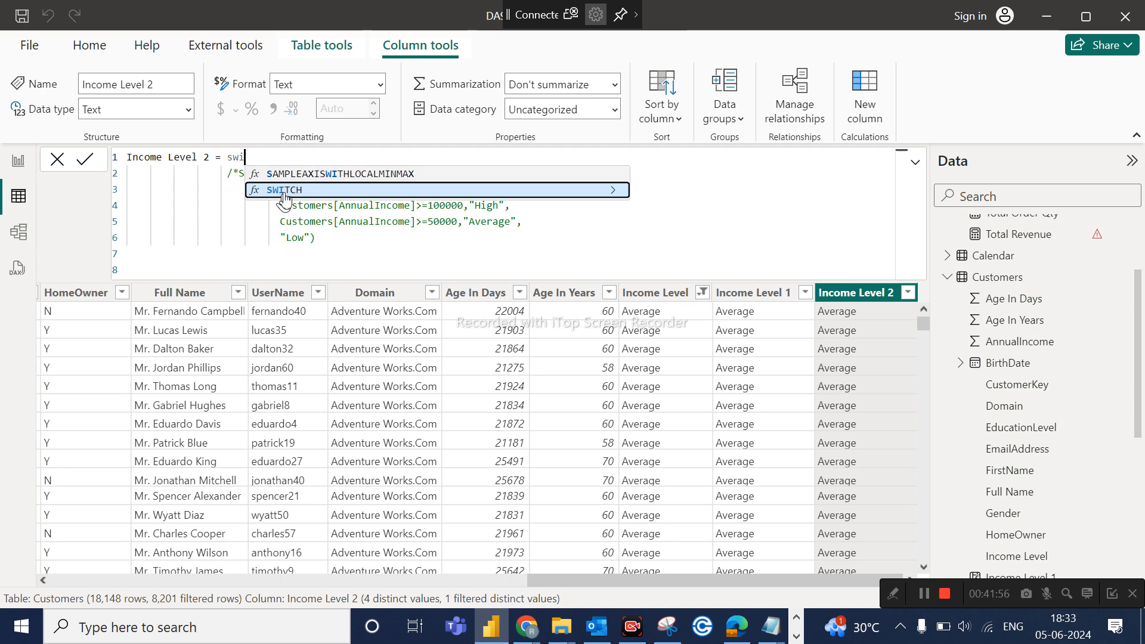
{"action": "left_click", "coordinate": [287, 190]}
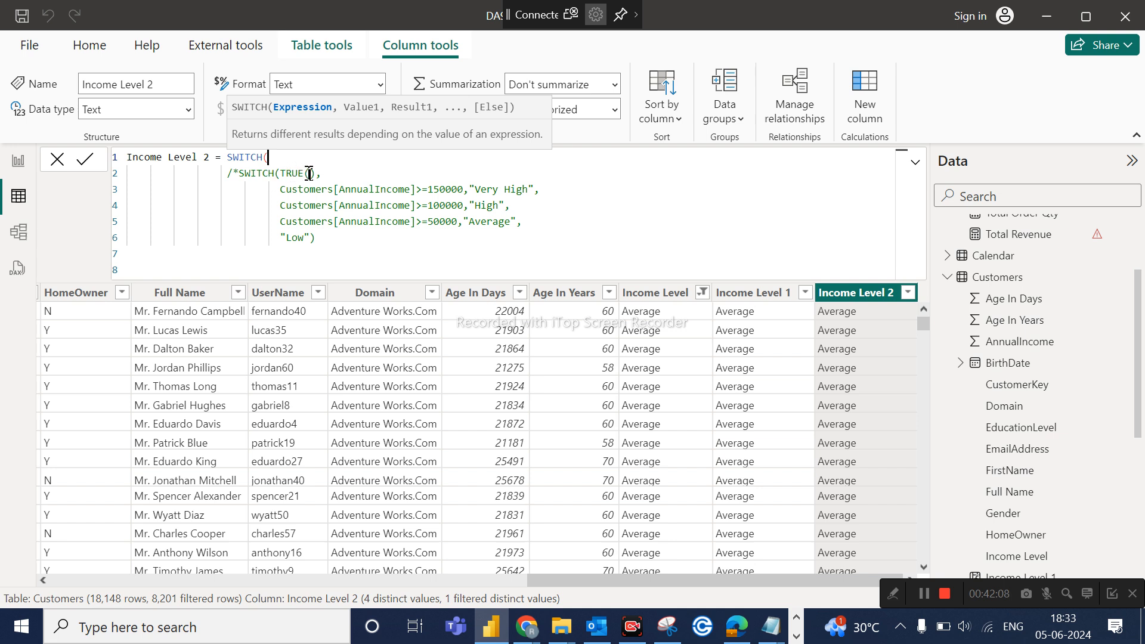
Review the commented SWITCH expression, examining the TRUE() argument and each AnnualIncome condition with its result.
{"action": "left_click_drag", "start_coordinate": [316, 173], "coordinate": [282, 179]}
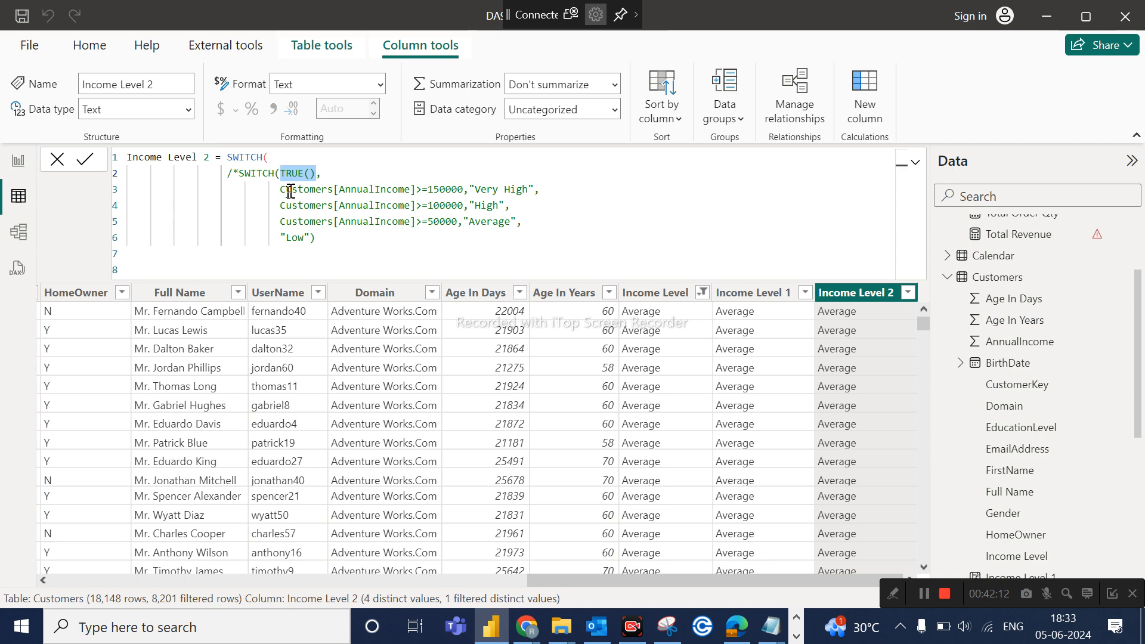
{"action": "left_click_drag", "start_coordinate": [464, 189], "coordinate": [279, 191]}
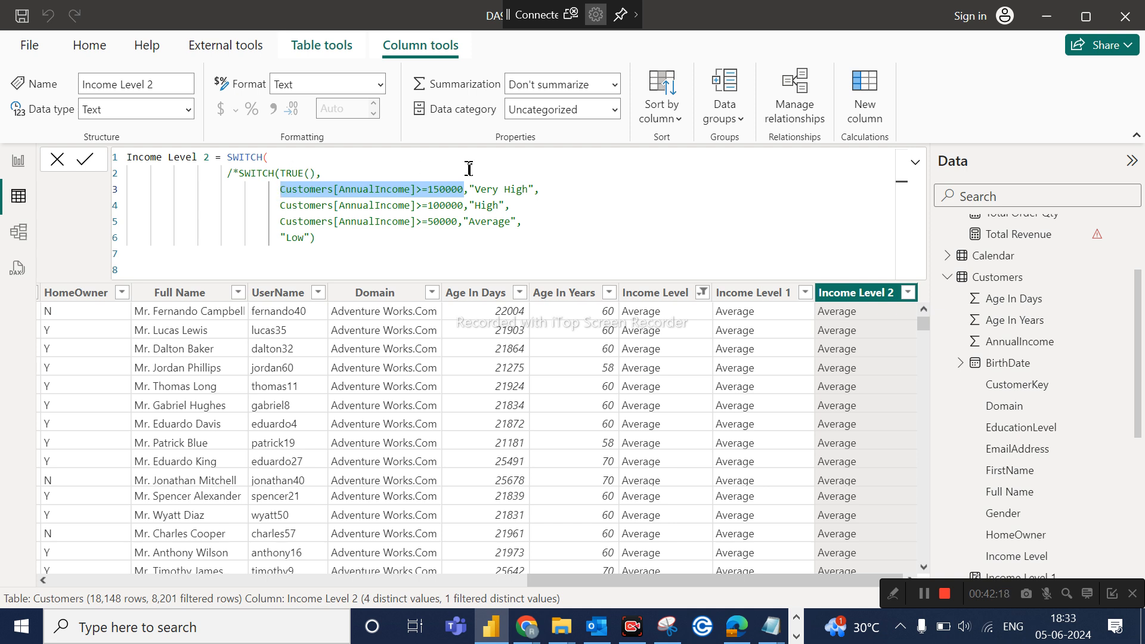
{"action": "left_click", "coordinate": [506, 190]}
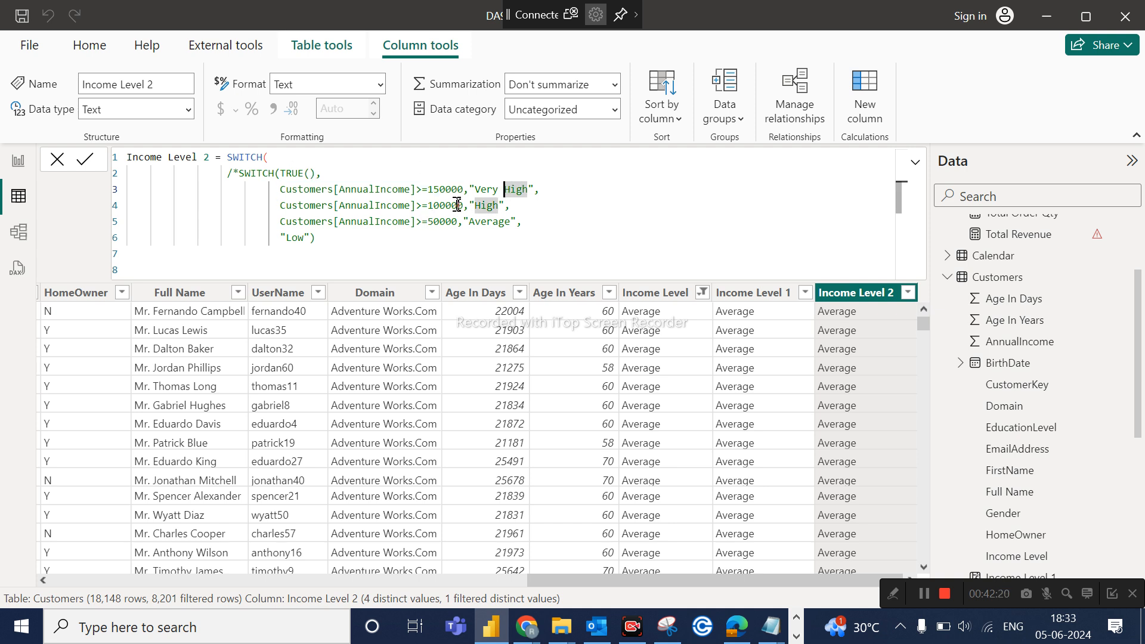
{"action": "left_click_drag", "start_coordinate": [463, 205], "coordinate": [286, 205]}
{"action": "left_click", "coordinate": [482, 207]}
{"action": "left_click", "coordinate": [457, 221]}
{"action": "key", "text": "shift+Home"}
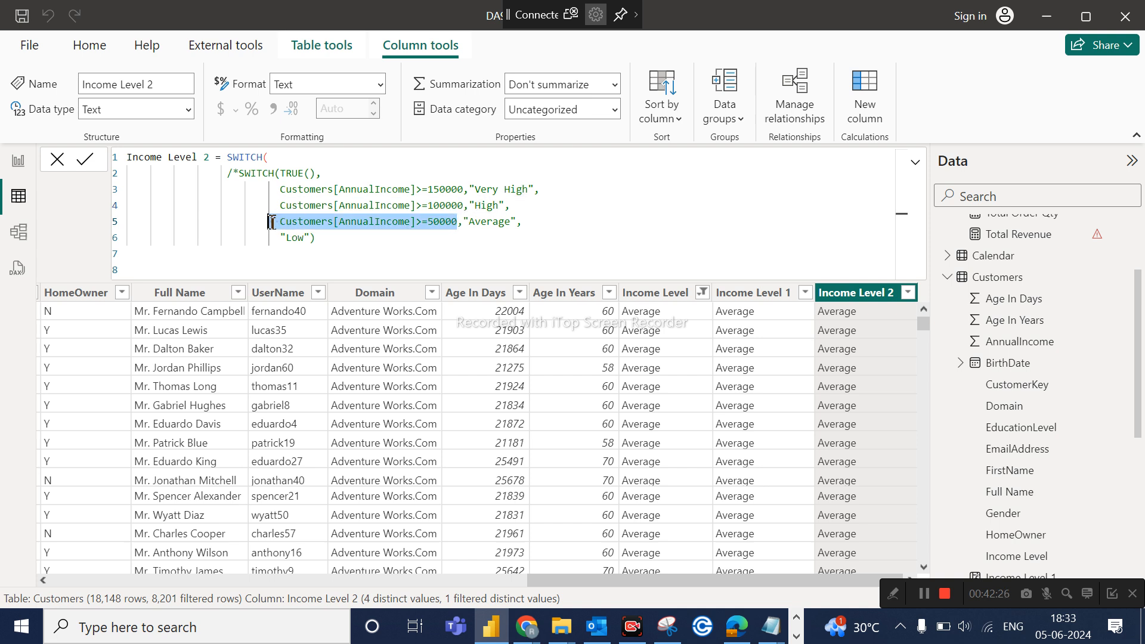
{"action": "double_click", "coordinate": [487, 221]}
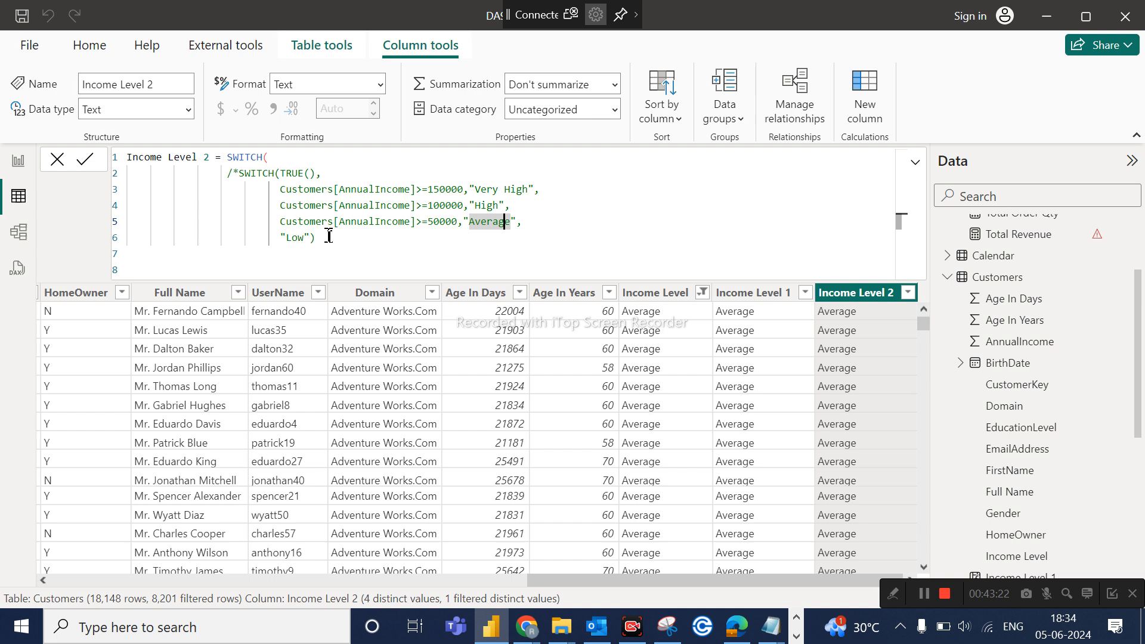
{"action": "left_click", "coordinate": [303, 154]}
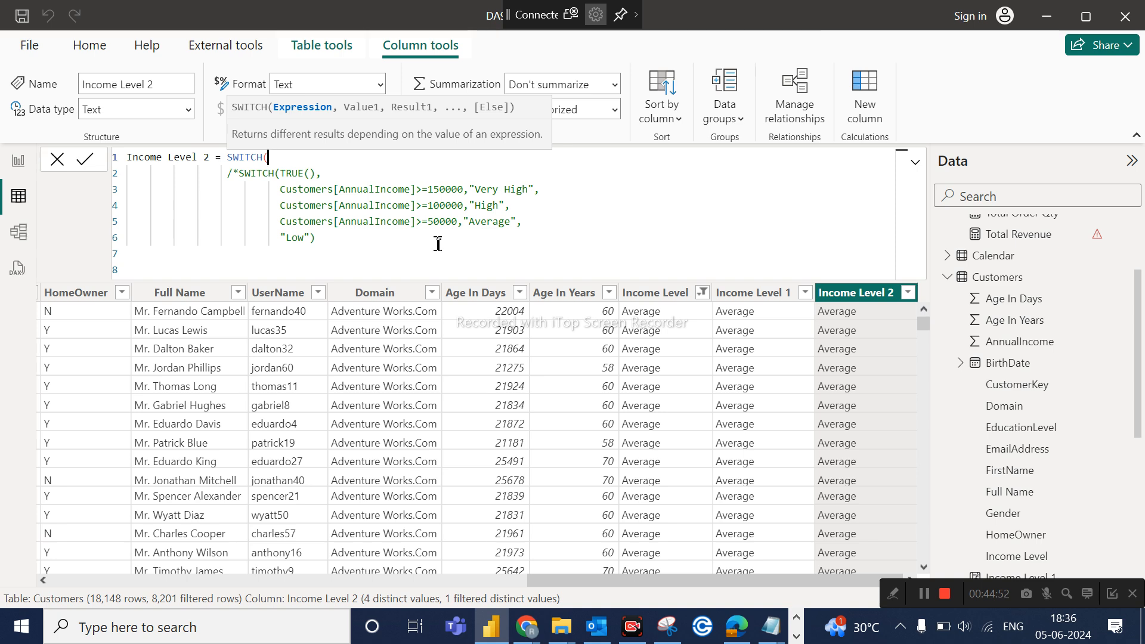
{"action": "left_click", "coordinate": [340, 253]}
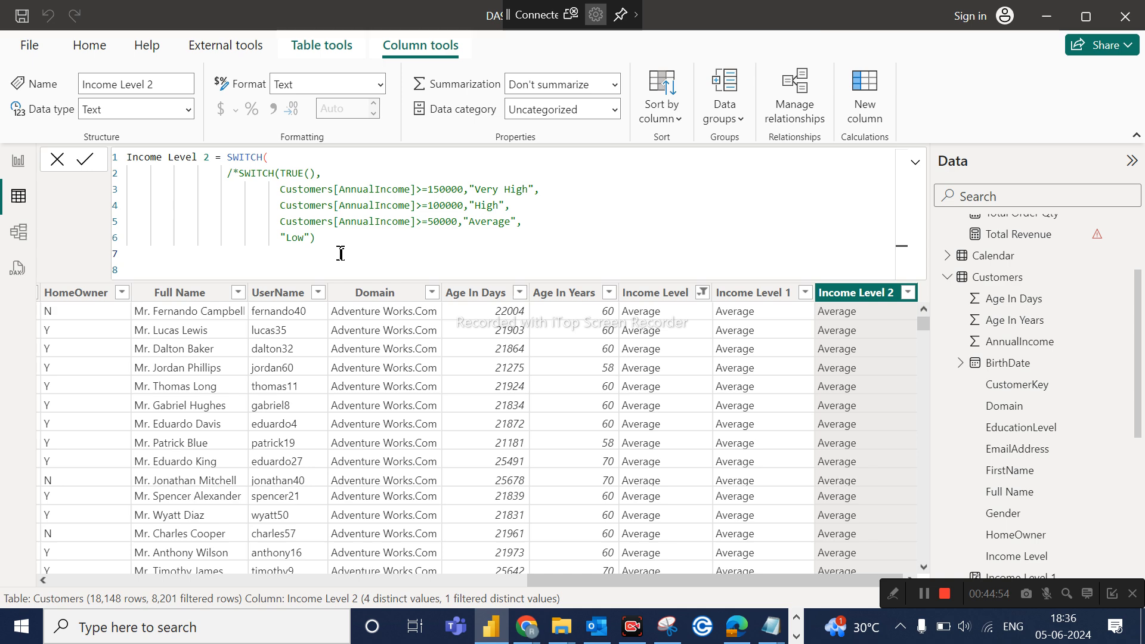
Delete the unfinished SWITCH( from the first line of the Income Level 2 formula.
{"action": "left_click", "coordinate": [278, 156]}
{"action": "key", "text": "BackSpace"}
{"action": "key", "text": "BackSpace"}
{"action": "key", "text": "BackSpace"}
{"action": "key", "text": "BackSpace"}
{"action": "key", "text": "BackSpace"}
{"action": "key", "text": "BackSpace"}
{"action": "key", "text": "BackSpace"}
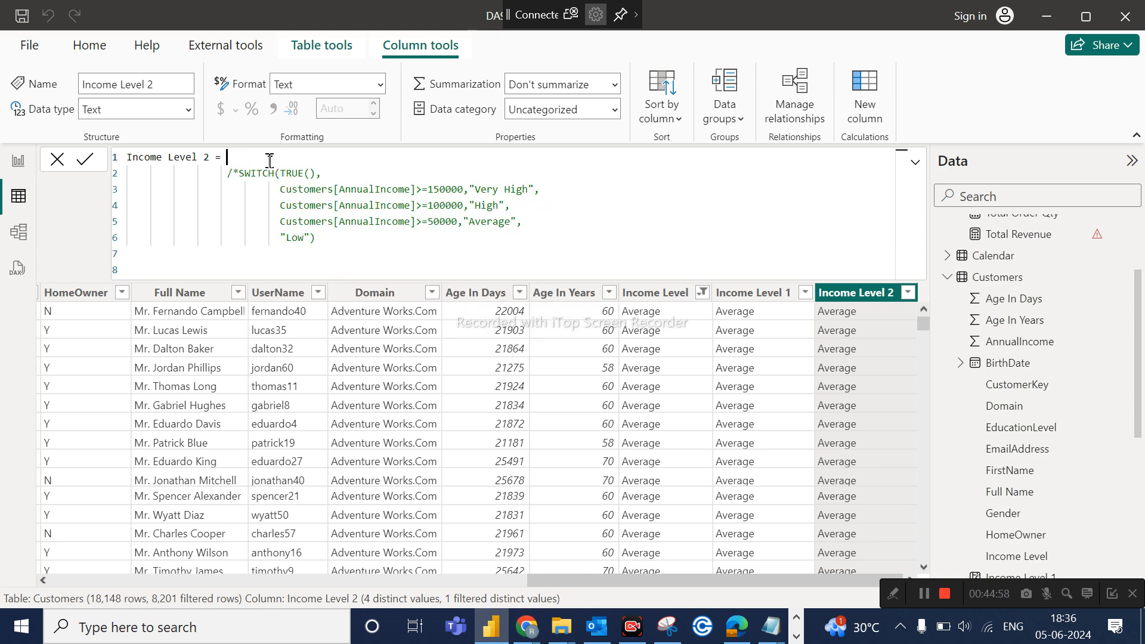
Remove the /* comment marker to restore the SWITCH expression in the Income Level 2 formula.
{"action": "left_click", "coordinate": [232, 173]}
{"action": "key", "text": "BackSpace"}
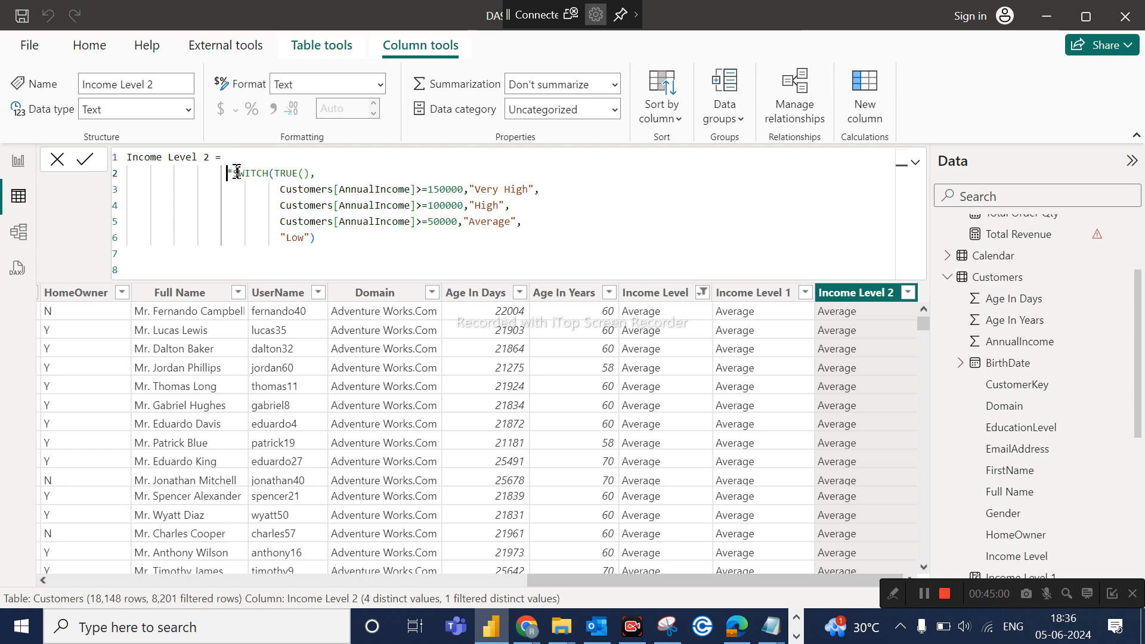
{"action": "left_click", "coordinate": [333, 237]}
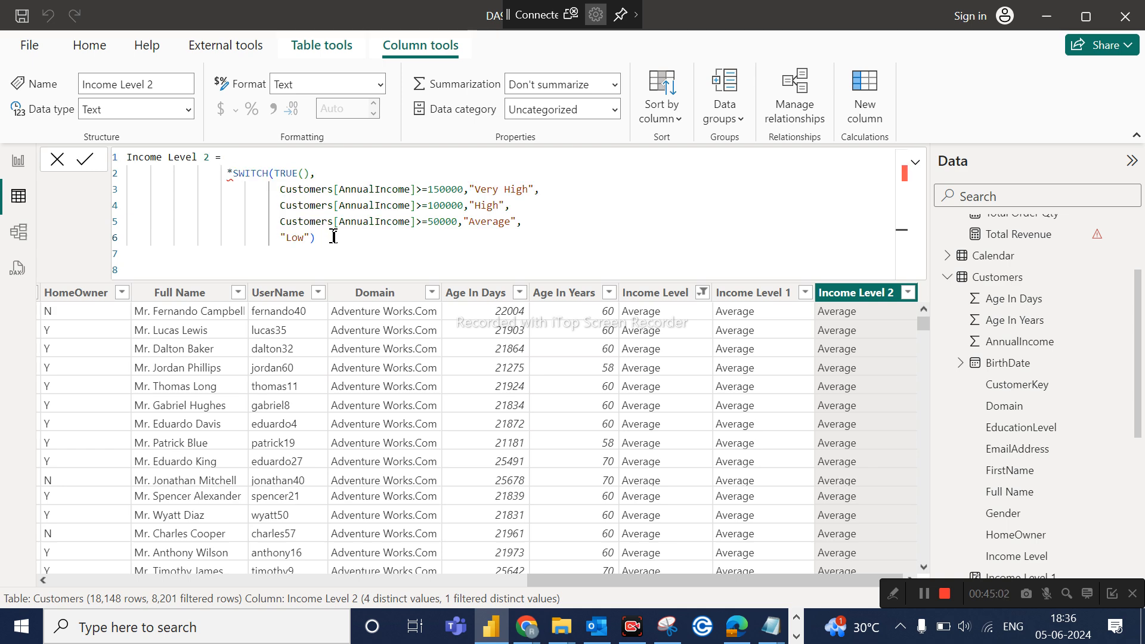
{"action": "left_click", "coordinate": [232, 172]}
{"action": "key", "text": "BackSpace"}
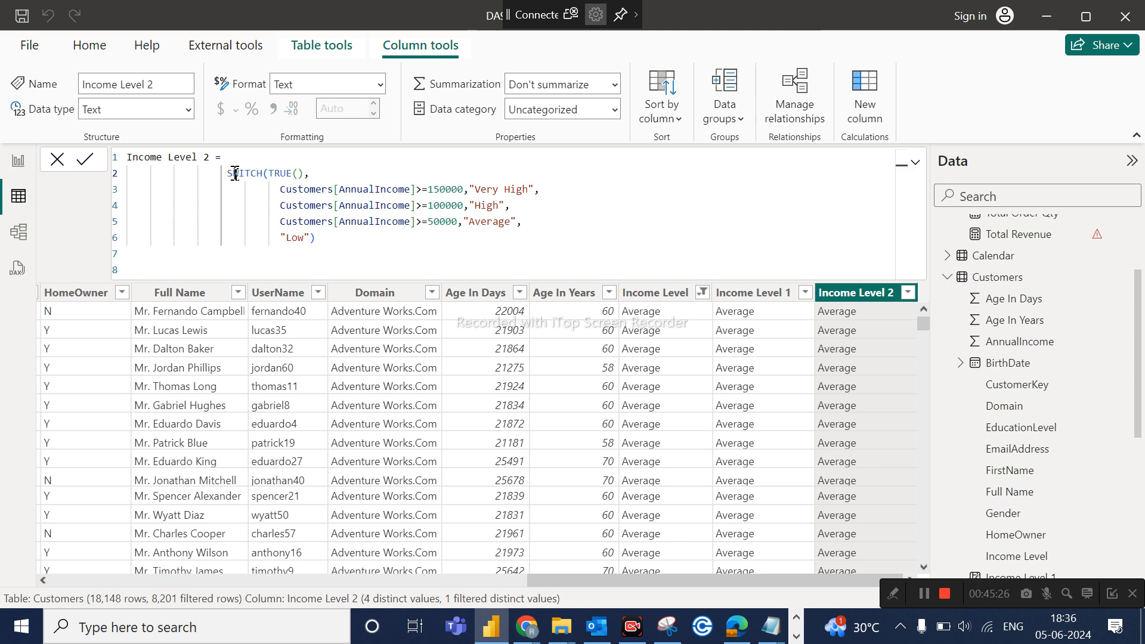
{"action": "left_click", "coordinate": [413, 269]}
{"action": "key", "text": "Return"}
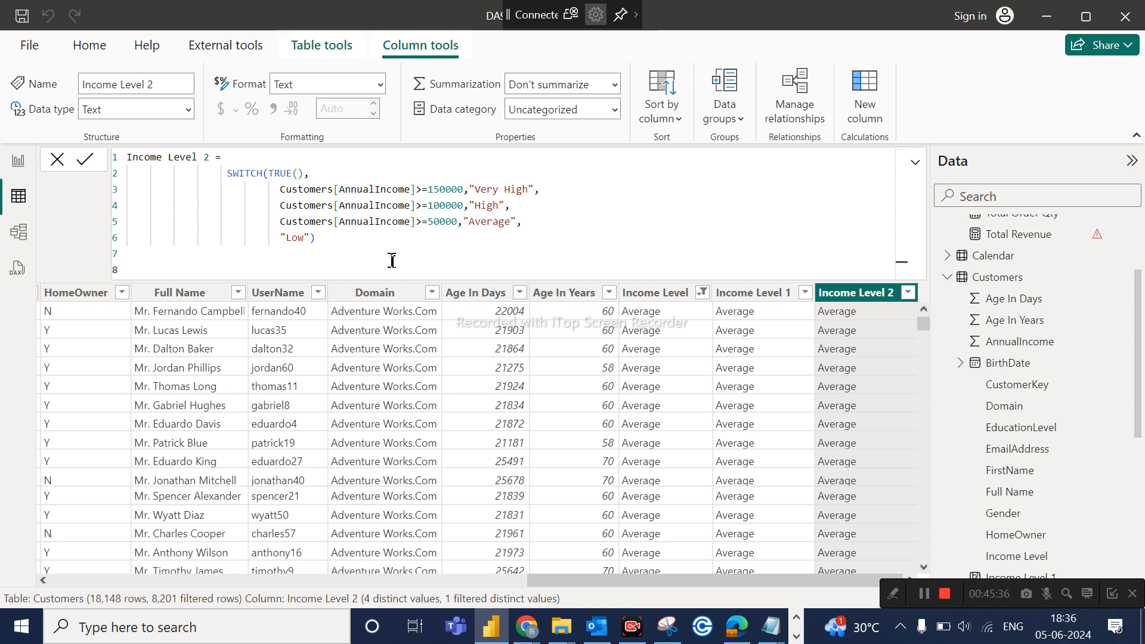
Go to the report view and open the participant list of the Google Meet call in Chrome.
{"action": "left_click", "coordinate": [5, 160]}
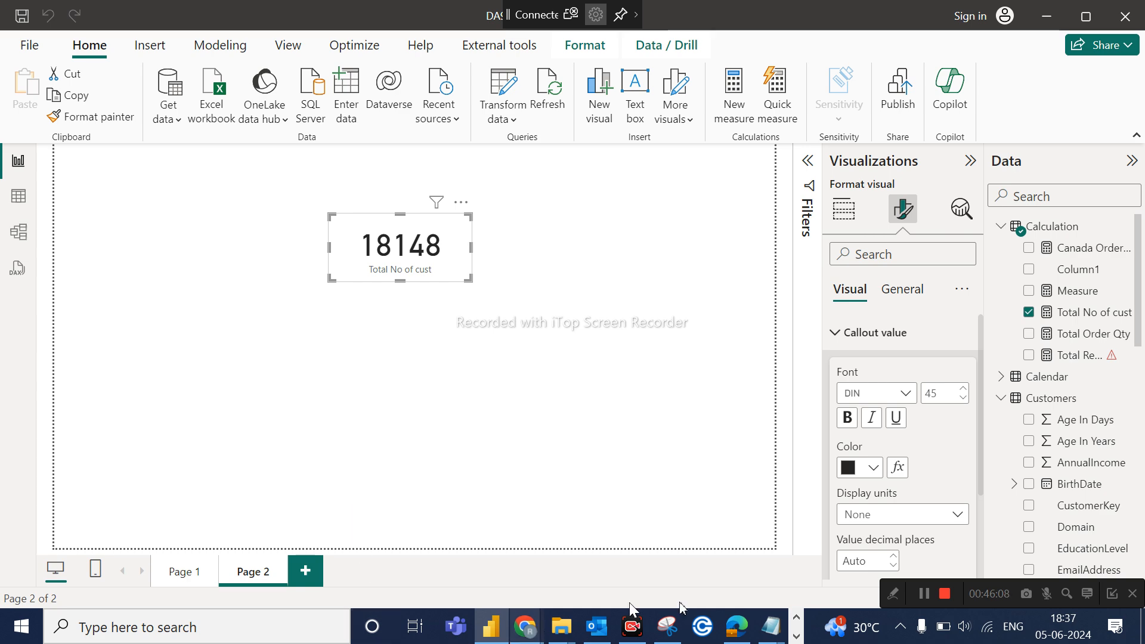
{"action": "mouse_move", "coordinate": [647, 635]}
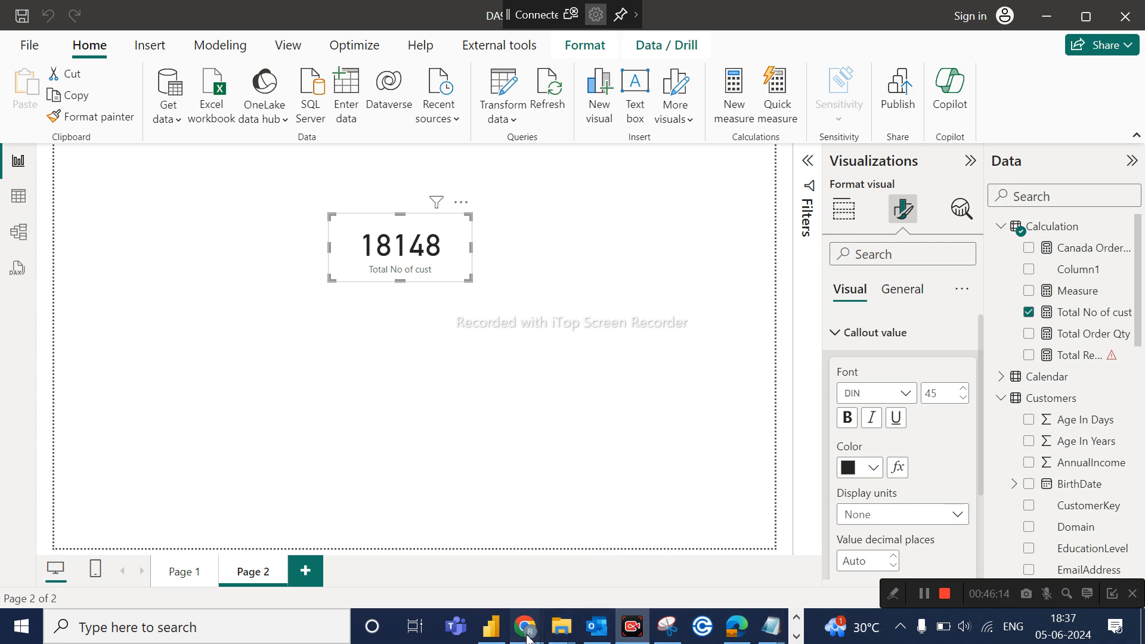
{"action": "mouse_move", "coordinate": [519, 635]}
{"action": "left_click", "coordinate": [414, 542]}
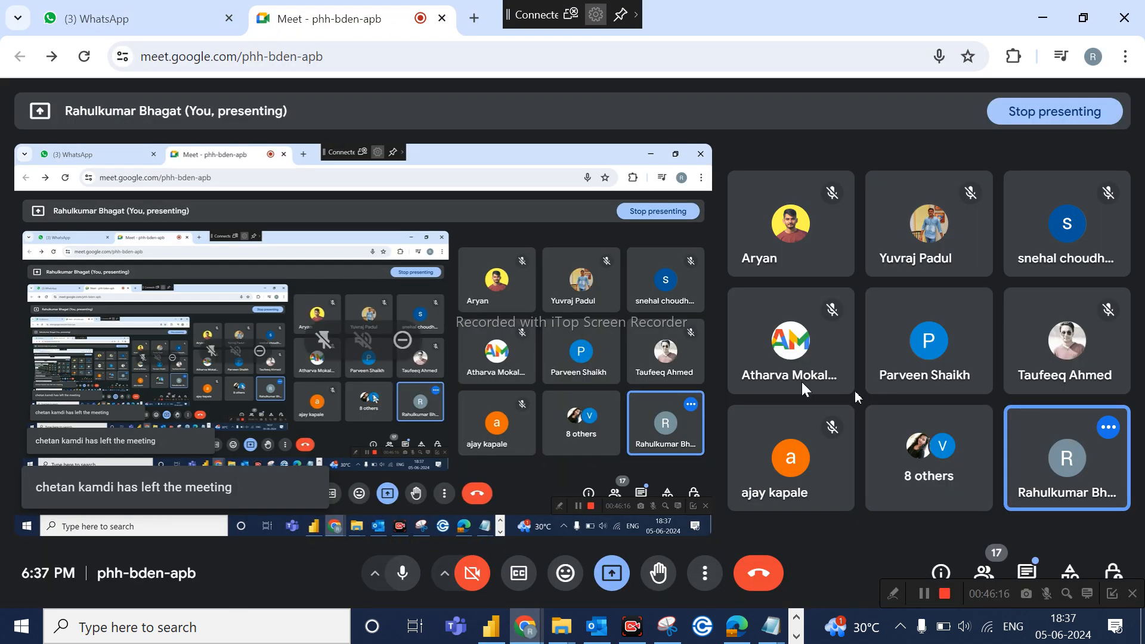
{"action": "left_click", "coordinate": [997, 574]}
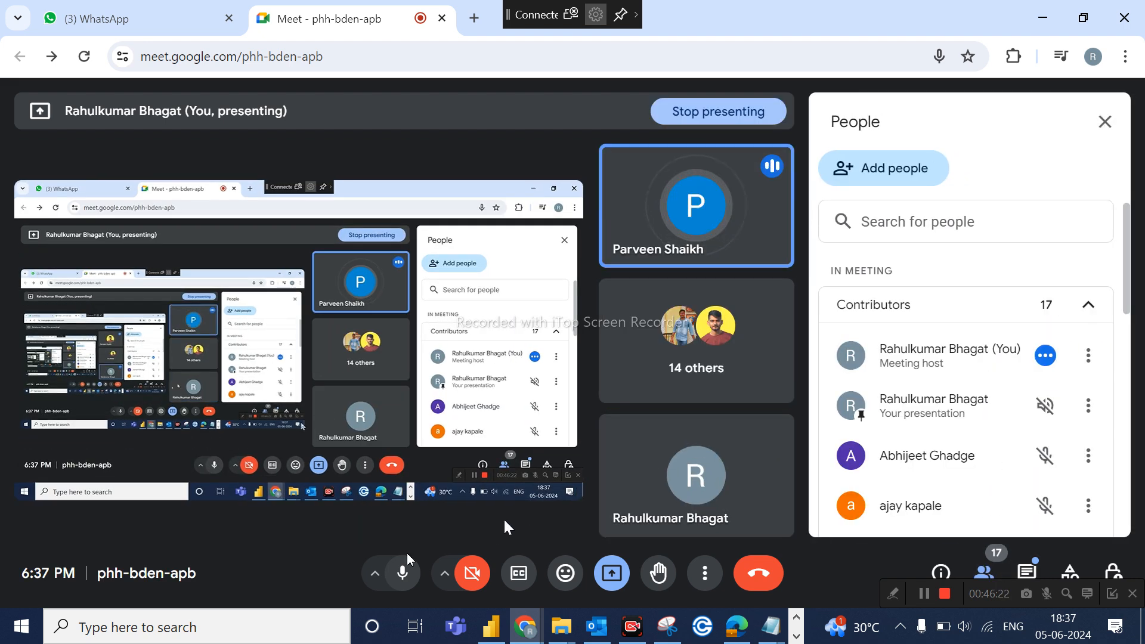
{"action": "left_click", "coordinate": [238, 637]}
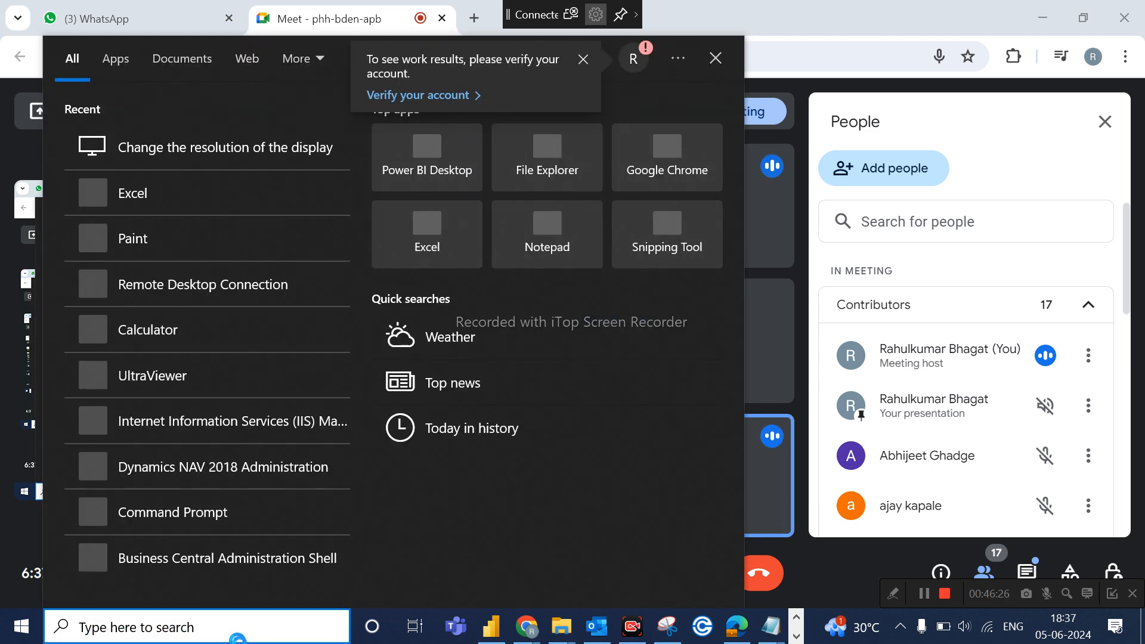
{"action": "type", "text": "screen "}
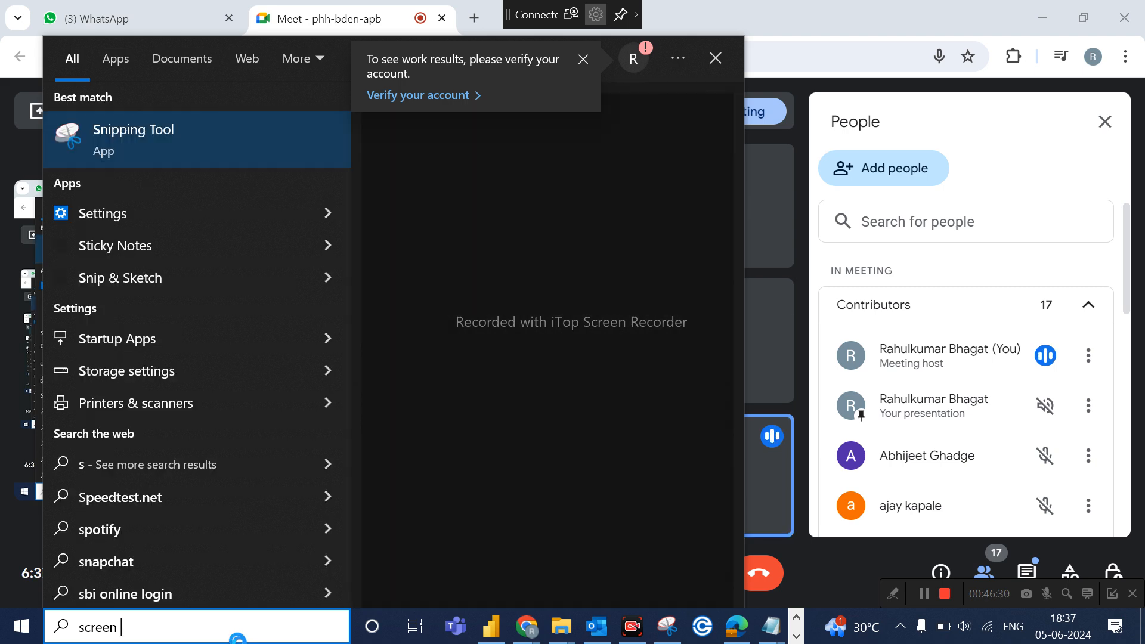
{"action": "type", "text": "res"}
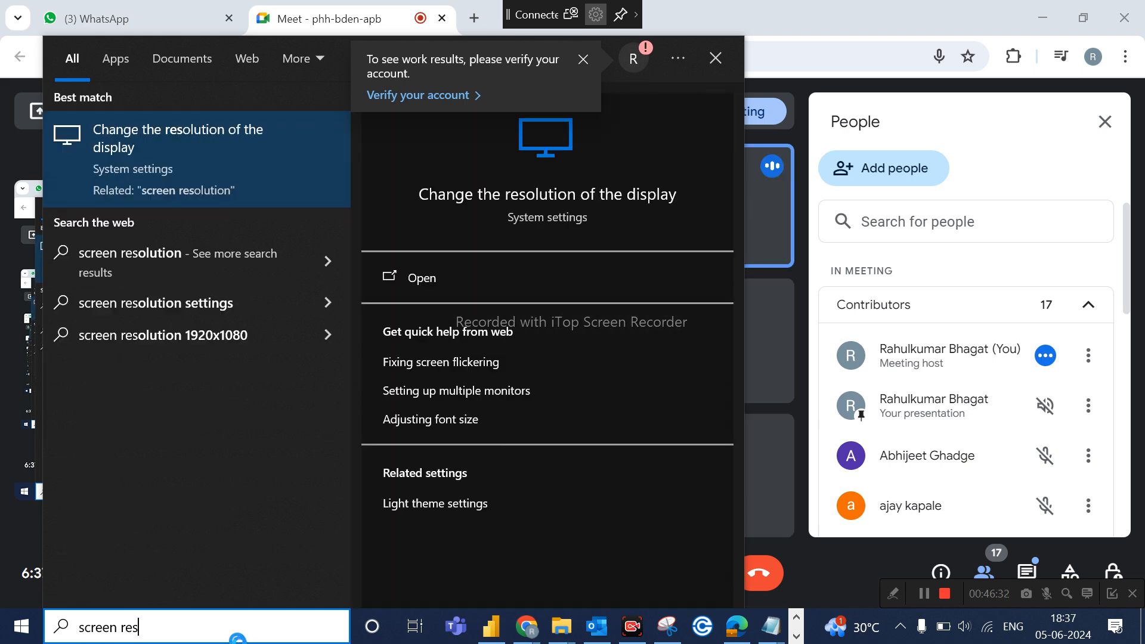
{"action": "left_click", "coordinate": [232, 299]}
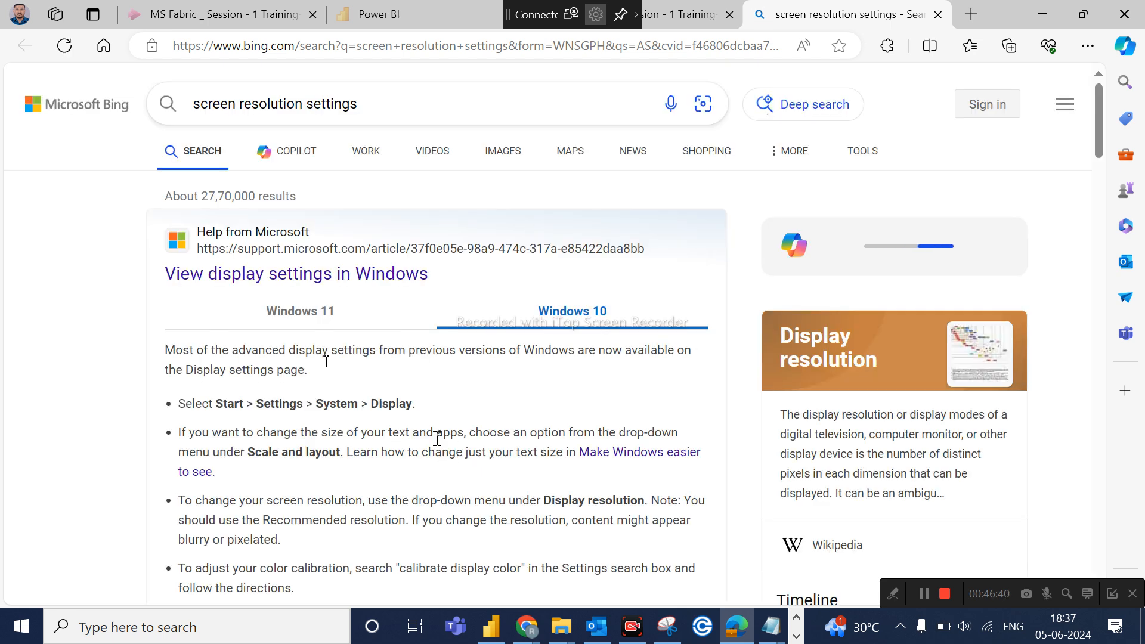
Open the Windows display resolution settings by searching for "screen resol" and set the display scaling to 125% (Recommended).
{"action": "left_click", "coordinate": [224, 624]}
{"action": "type", "text": "scre"}
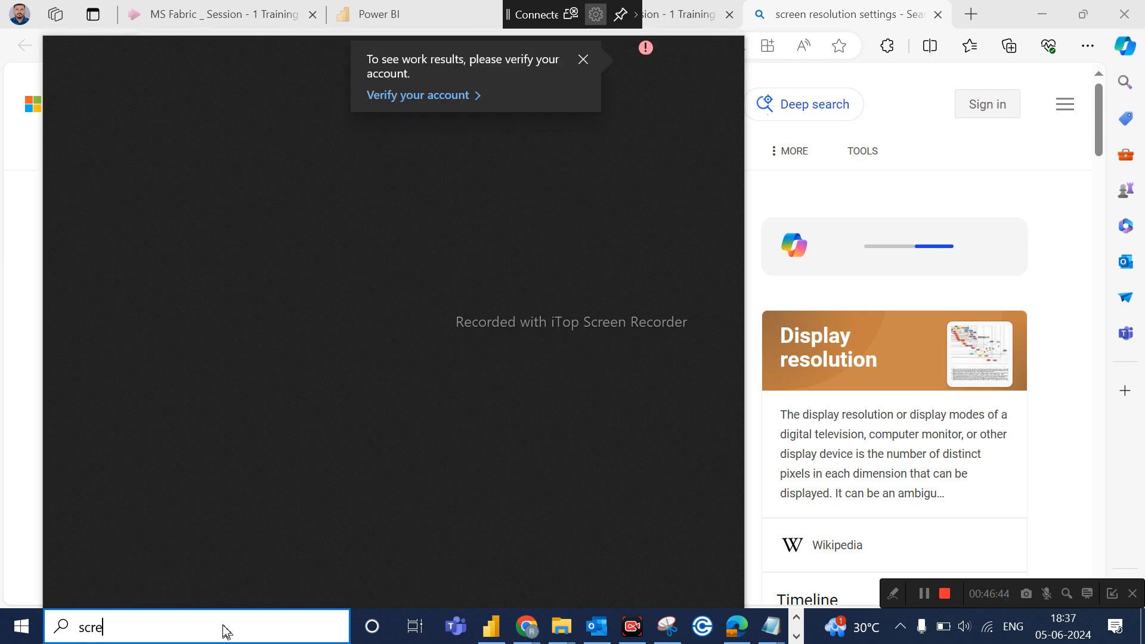
{"action": "type", "text": "en re"}
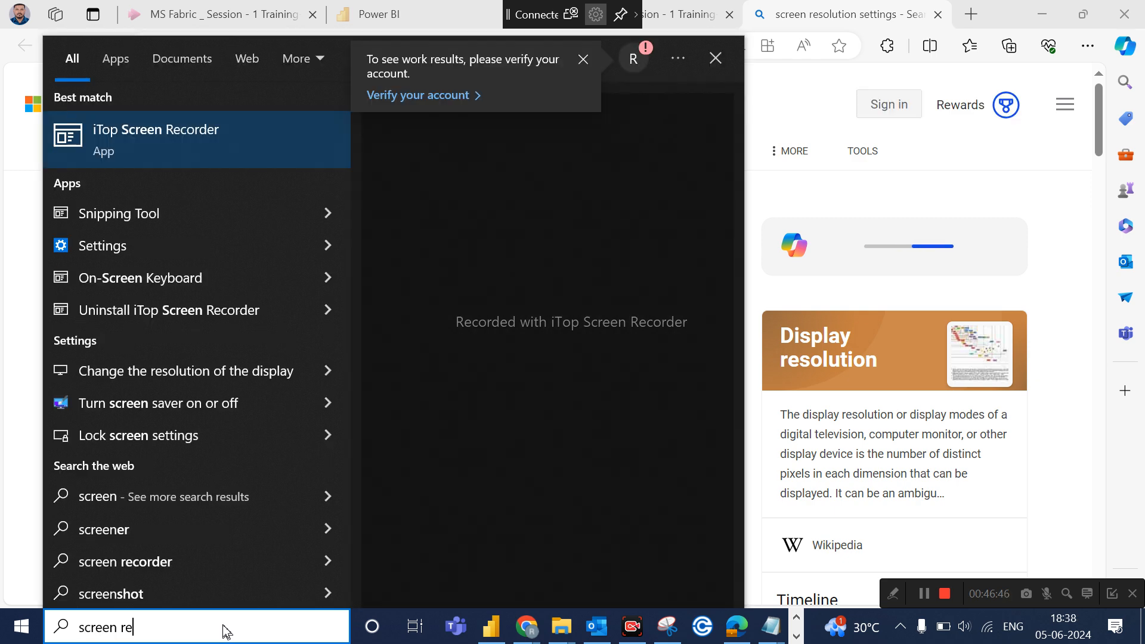
{"action": "type", "text": "sol"}
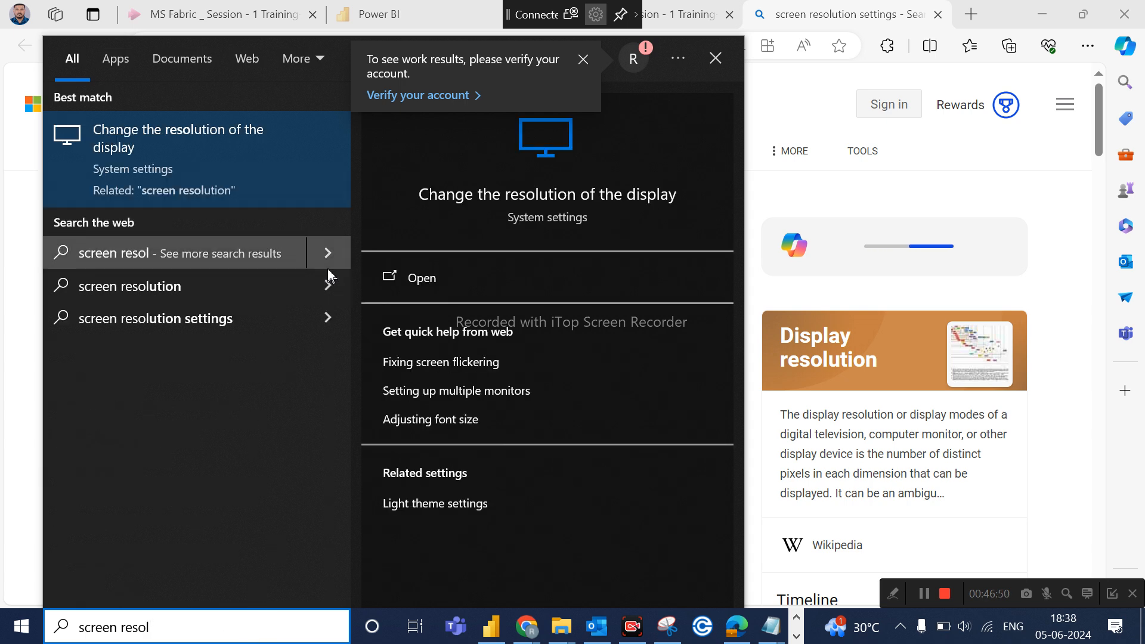
{"action": "left_click", "coordinate": [294, 177]}
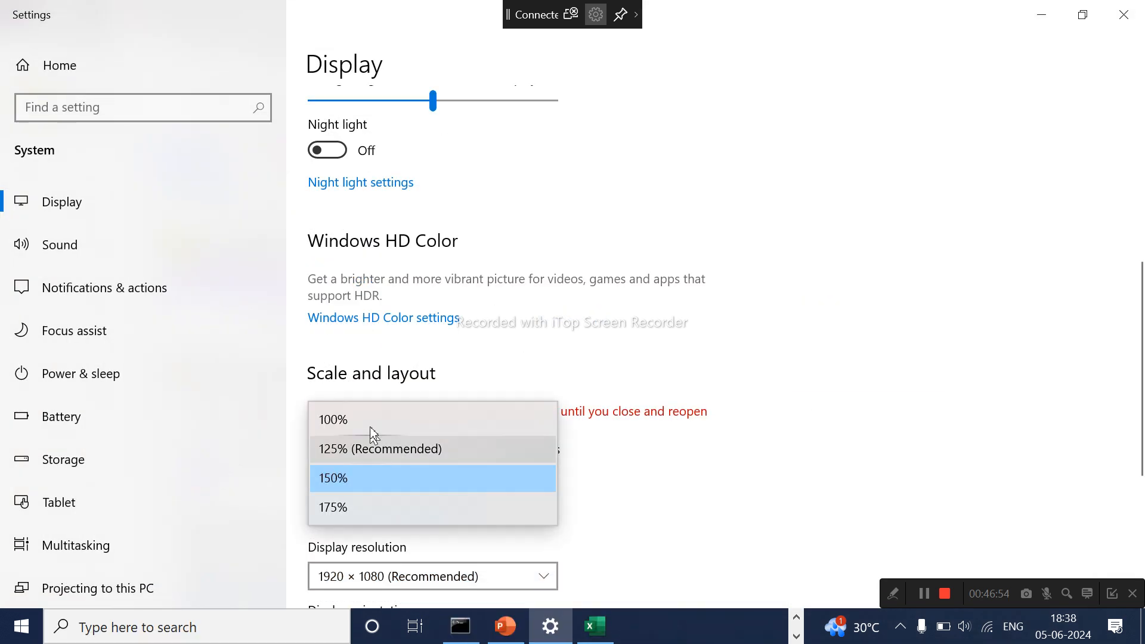
{"action": "left_click", "coordinate": [366, 451]}
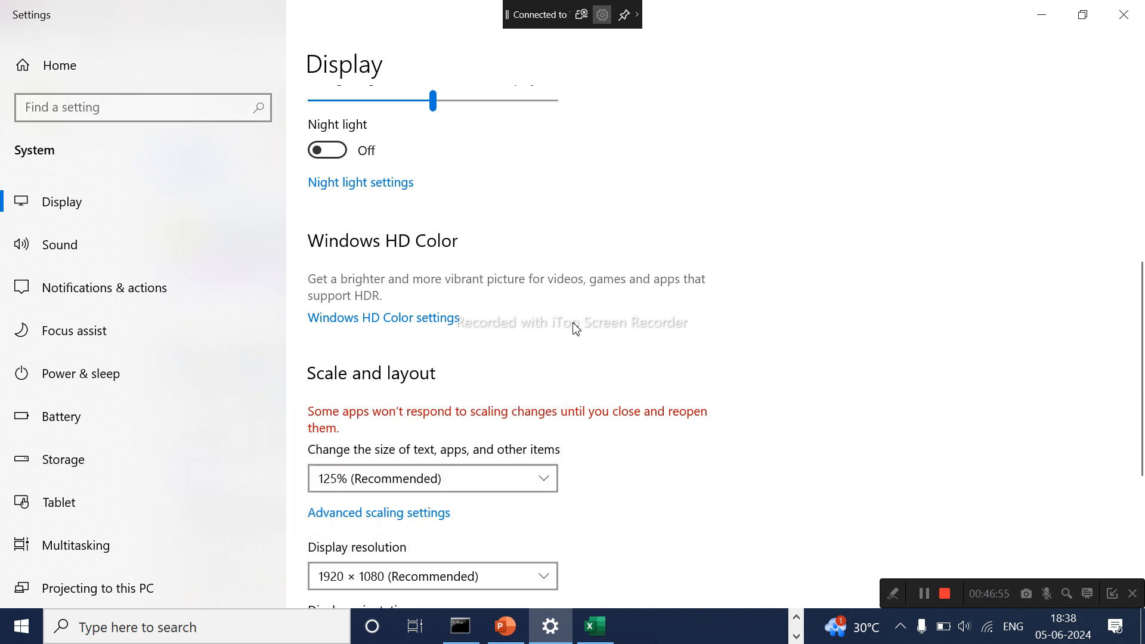